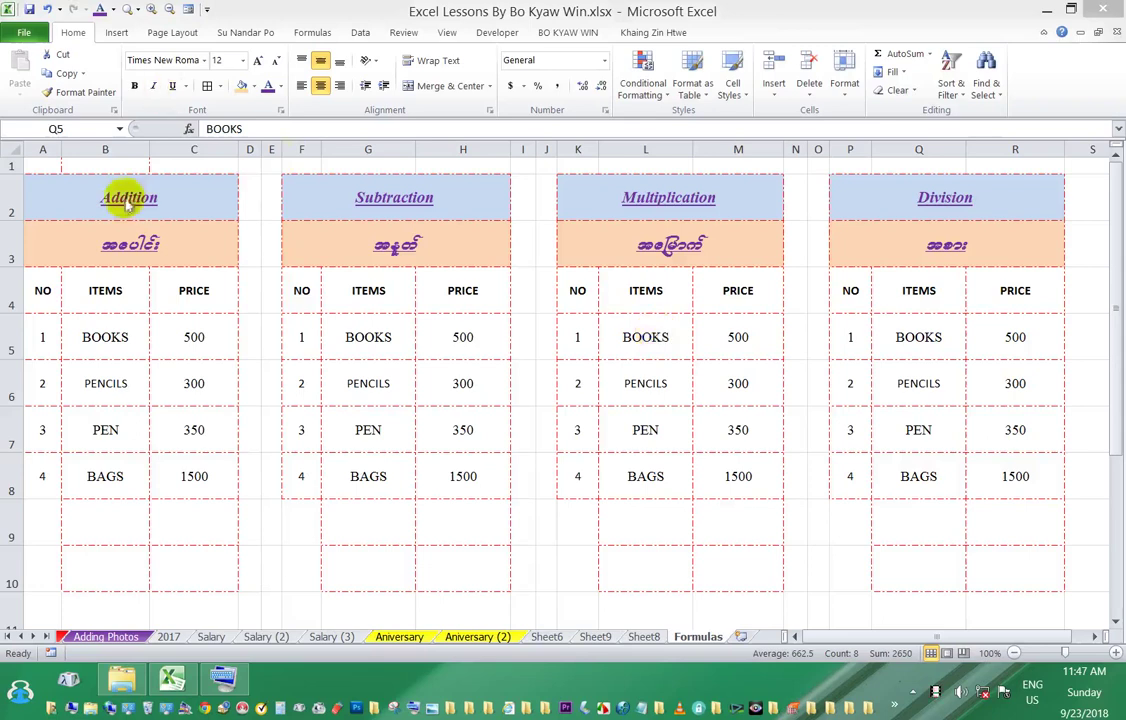
# Step: Point out the four table headings and the empty cells B9, C9, B10 and C10
pyautogui.hotkey('ctrl', 'c')
pyautogui.click(435, 200)
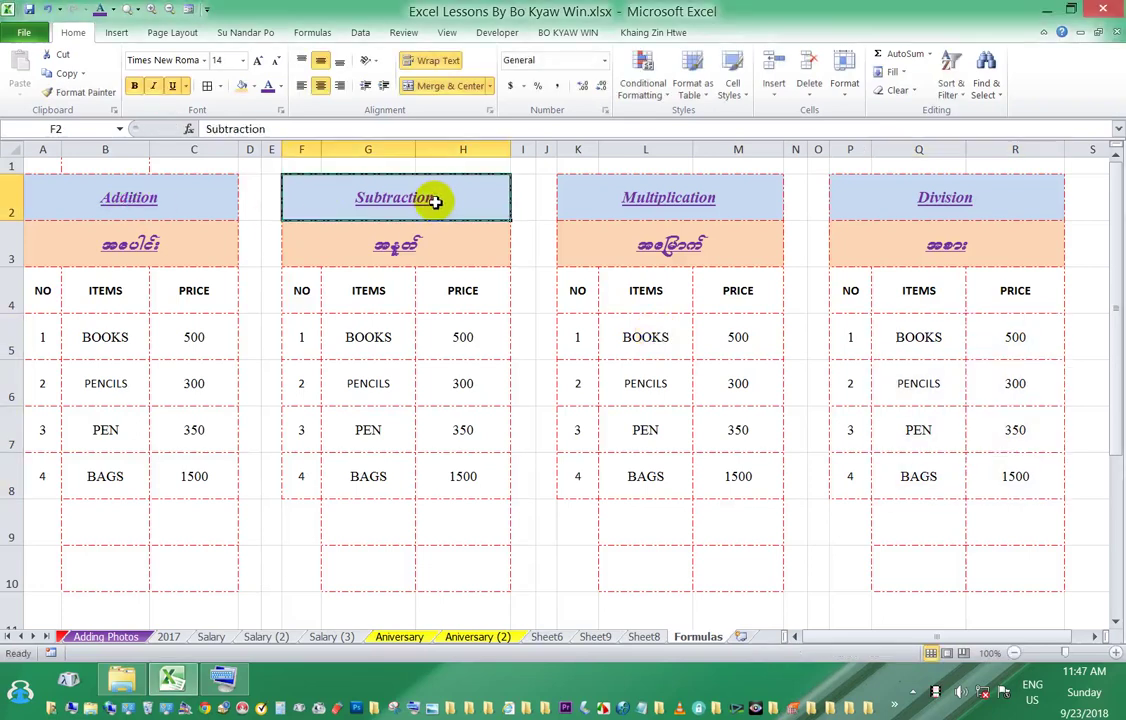
pyautogui.click(652, 199)
pyautogui.click(946, 200)
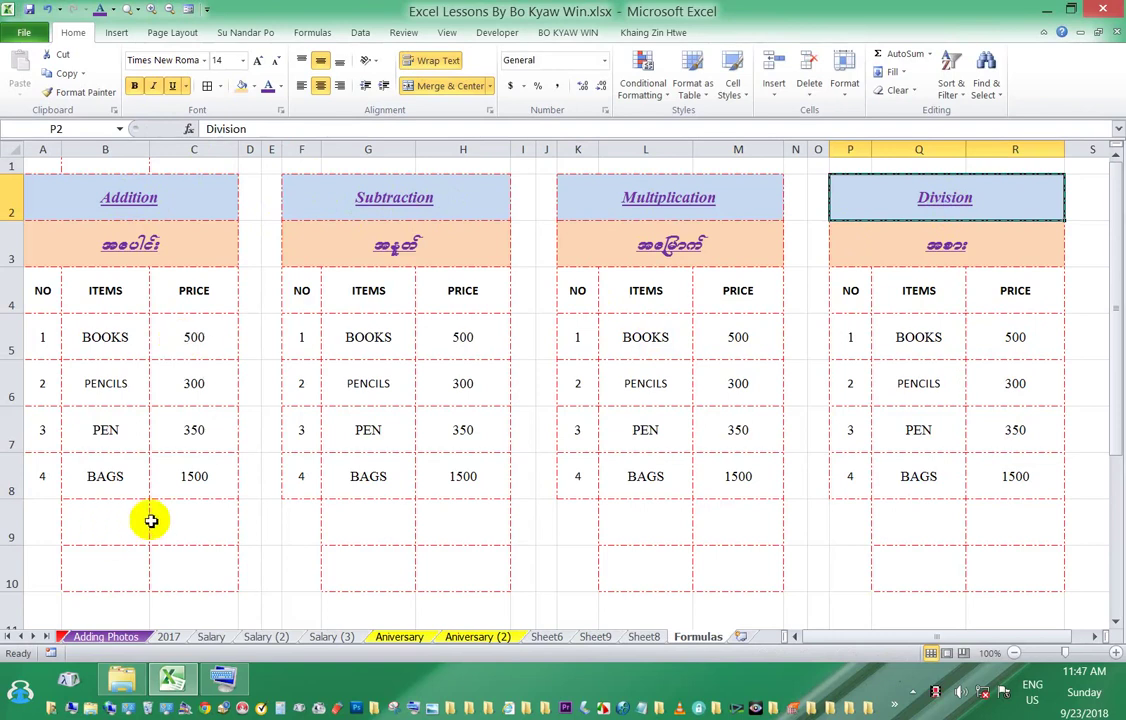
pyautogui.click(185, 526)
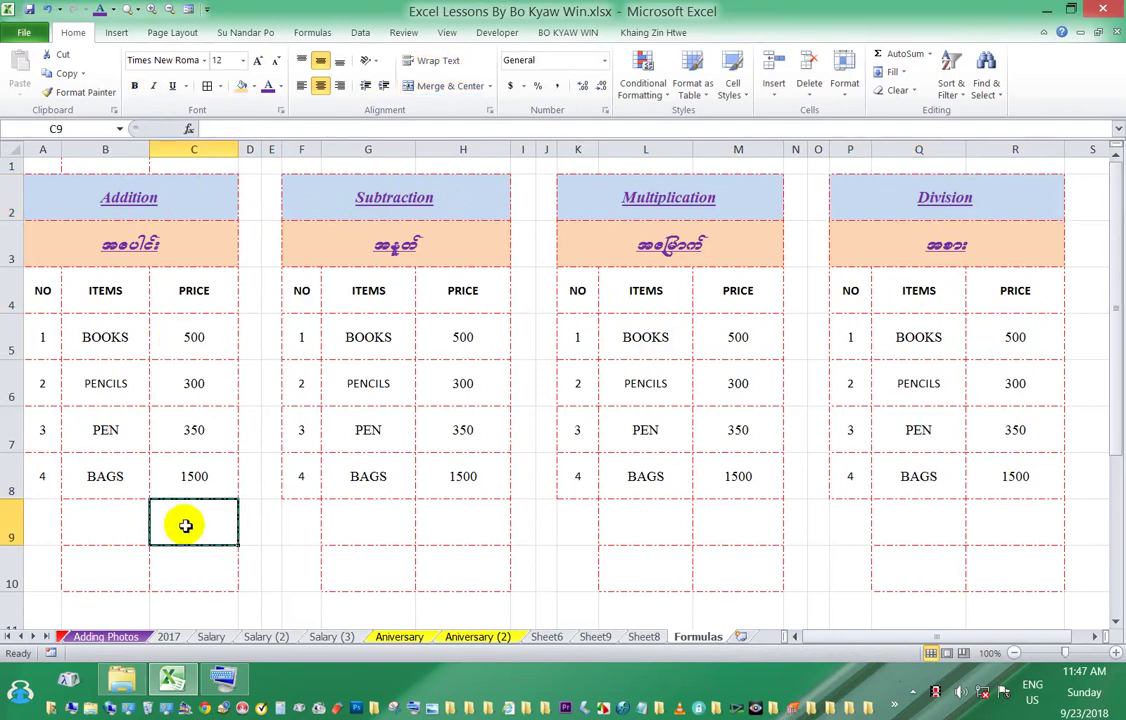
pyautogui.click(120, 522)
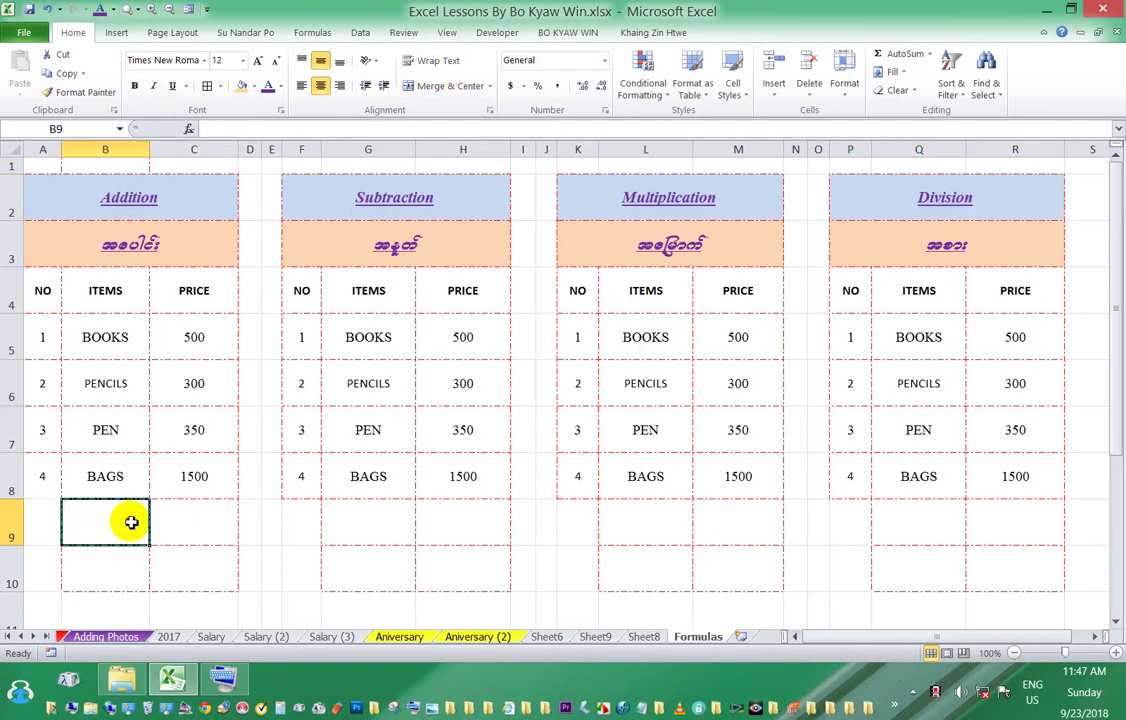
pyautogui.click(171, 569)
pyautogui.click(100, 574)
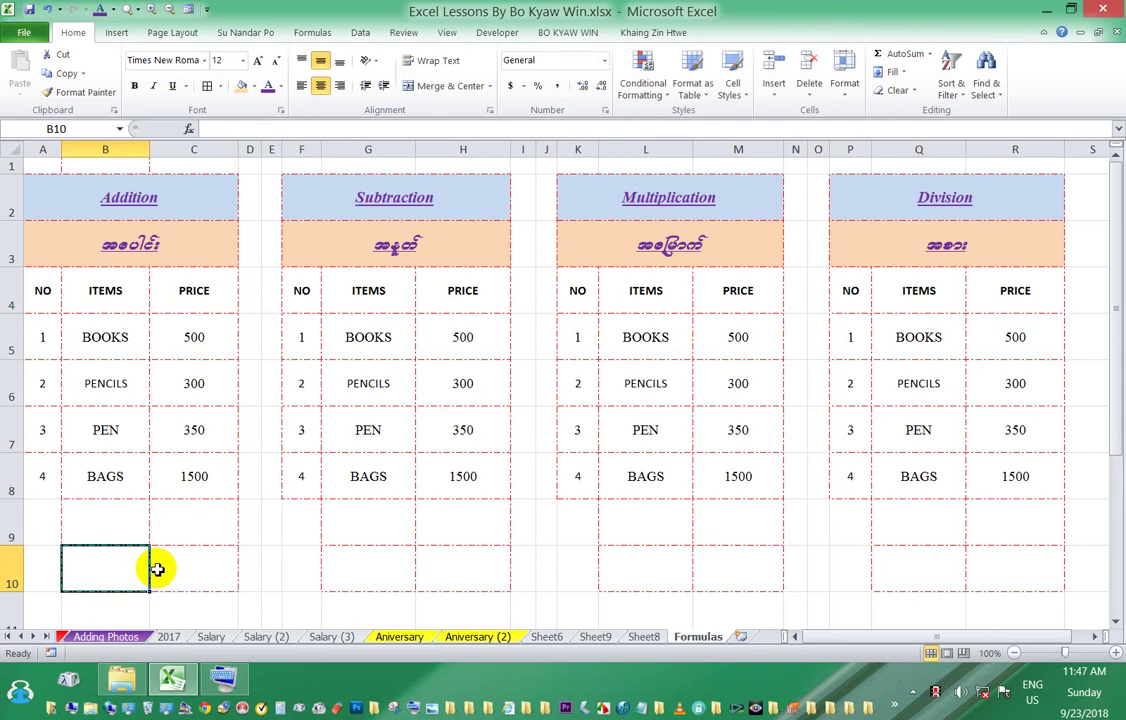
pyautogui.click(155, 567)
pyautogui.click(108, 569)
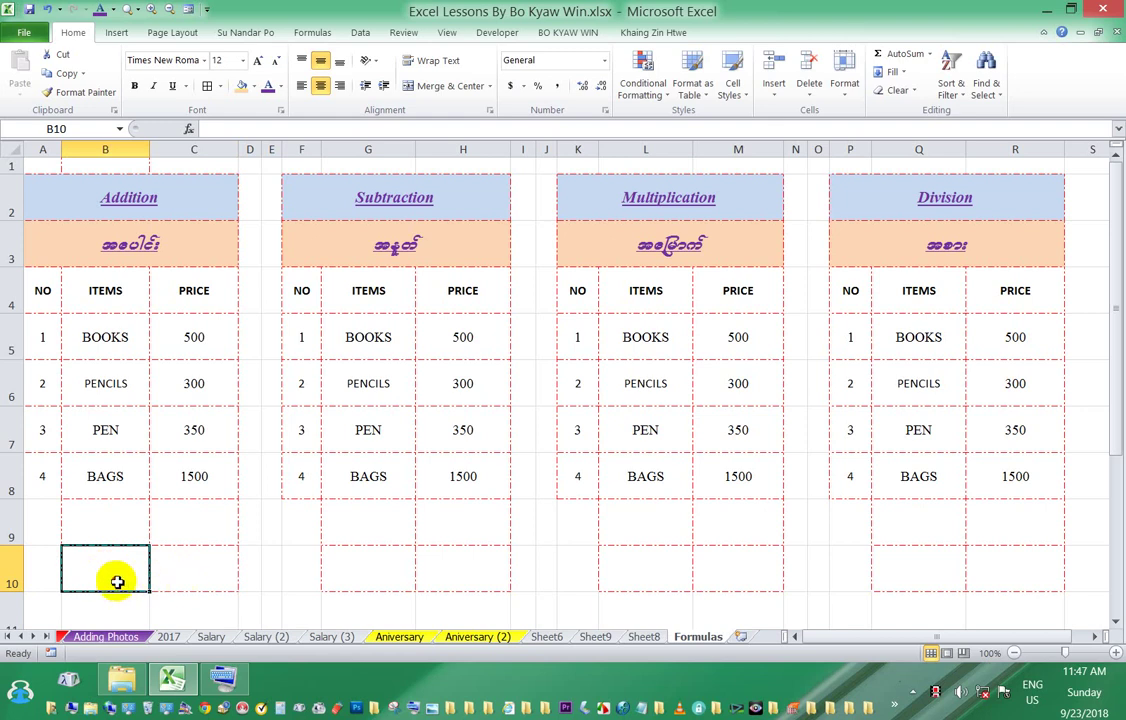
pyautogui.click(171, 572)
pyautogui.click(111, 568)
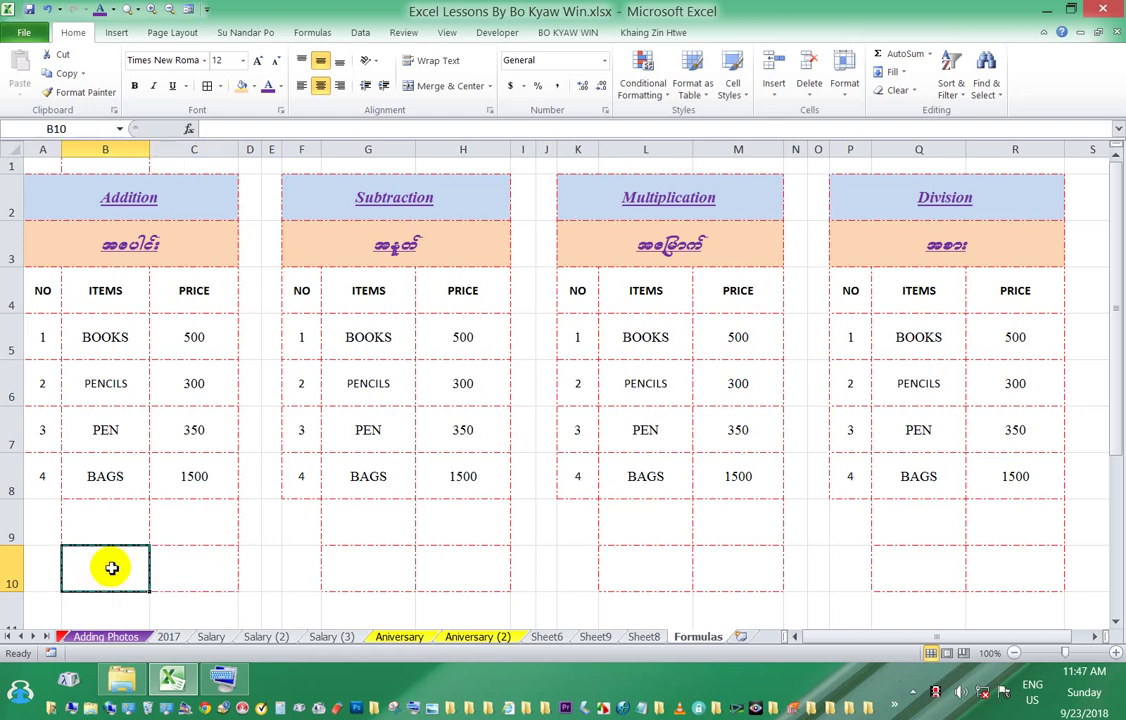
# Step: Paste the Myanmar Addition subtitle into B10, G10, L10 and Q10, then undo those pastes
pyautogui.click(155, 244)
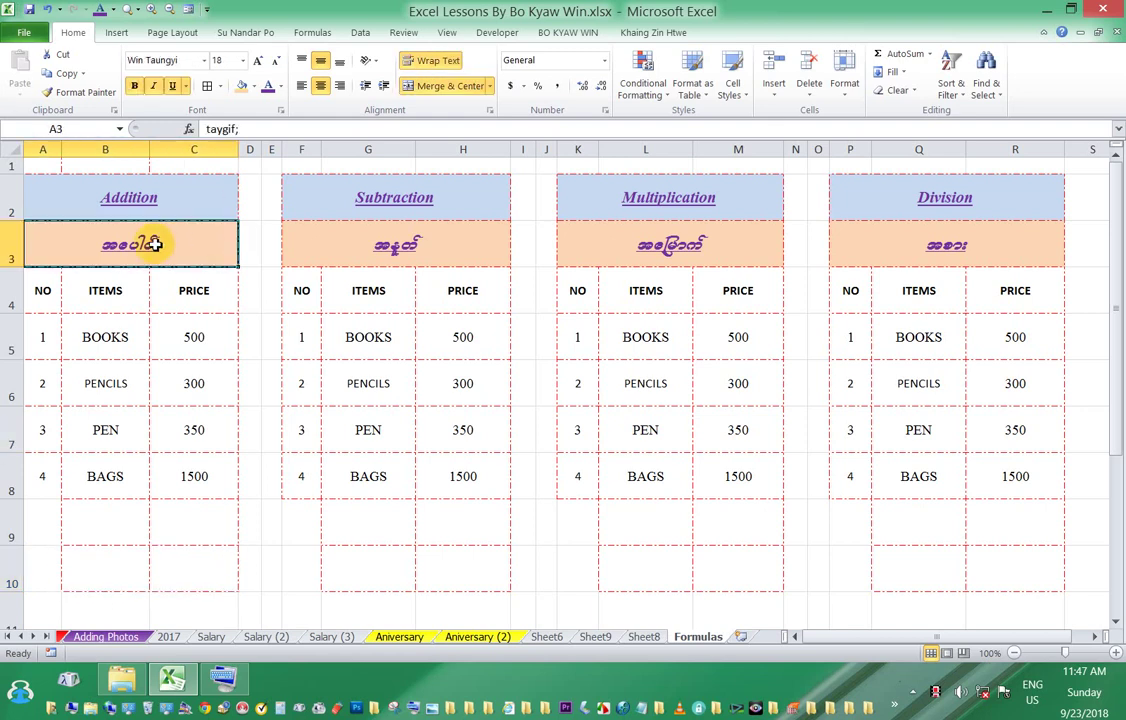
pyautogui.hotkey('ctrl', 'c')
pyautogui.click(123, 556)
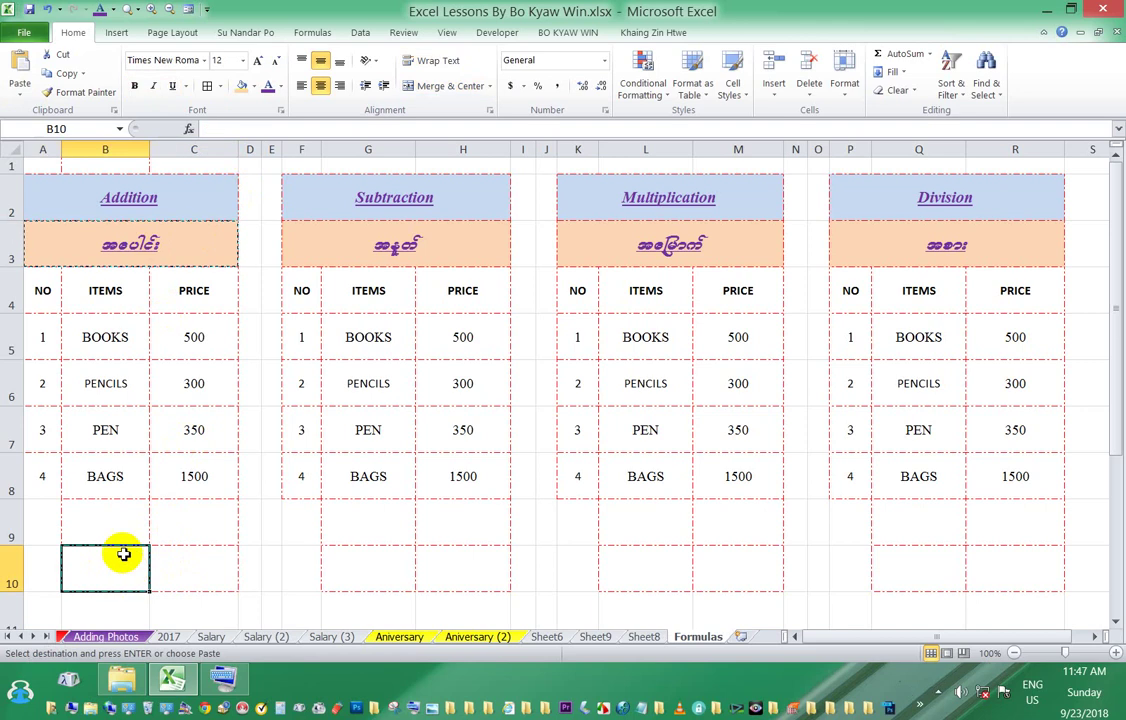
pyautogui.hotkey('ctrl', 'v')
pyautogui.click(364, 573)
pyautogui.hotkey('ctrl', 'v')
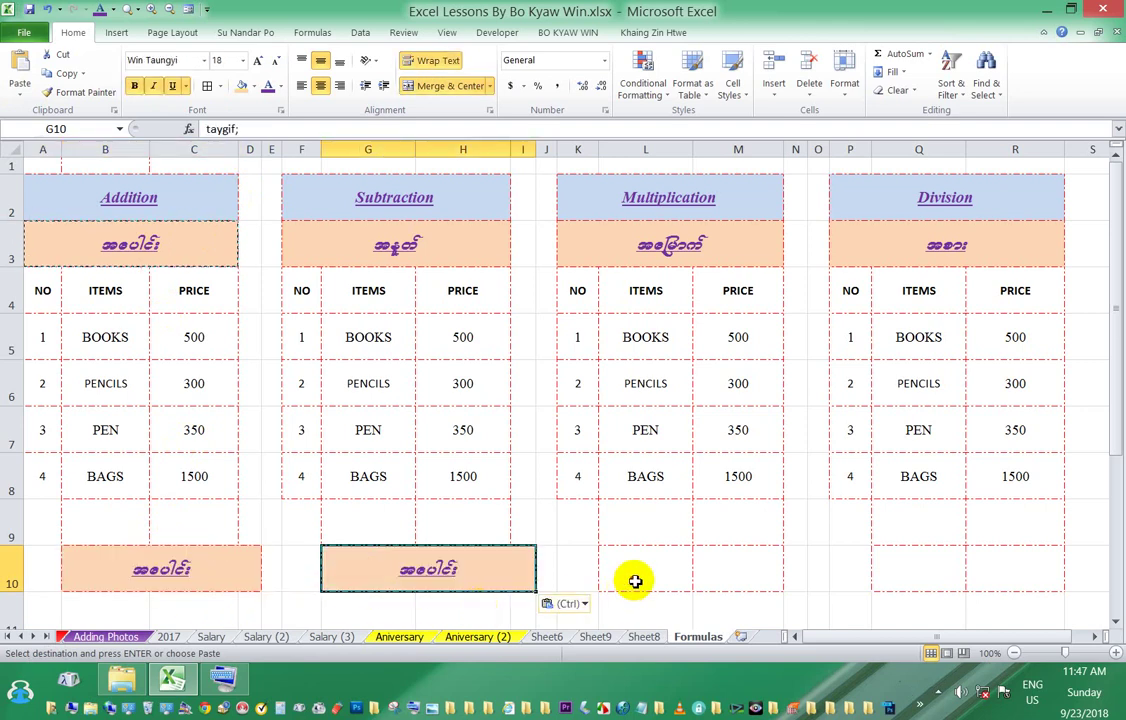
pyautogui.click(634, 578)
pyautogui.hotkey('ctrl', 'v')
pyautogui.click(922, 572)
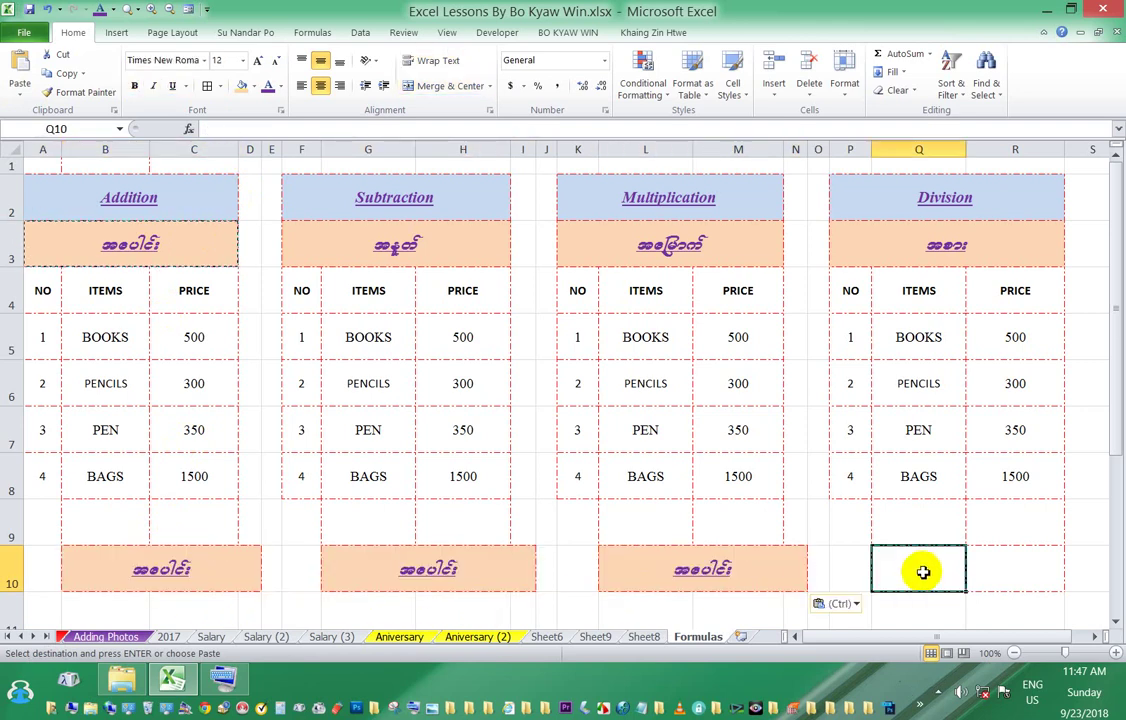
pyautogui.hotkey('ctrl', 'v')
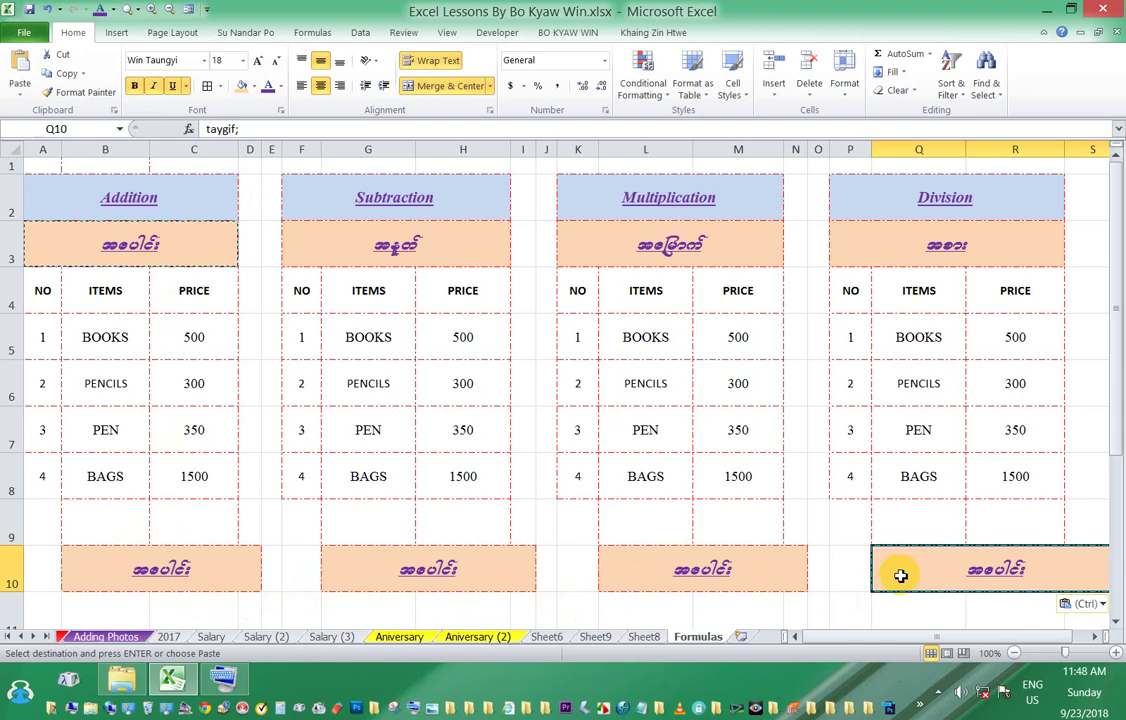
pyautogui.hotkey('ctrl', 'z')
pyautogui.hotkey('ctrl', 'z')
pyautogui.hotkey('ctrl', 'z')
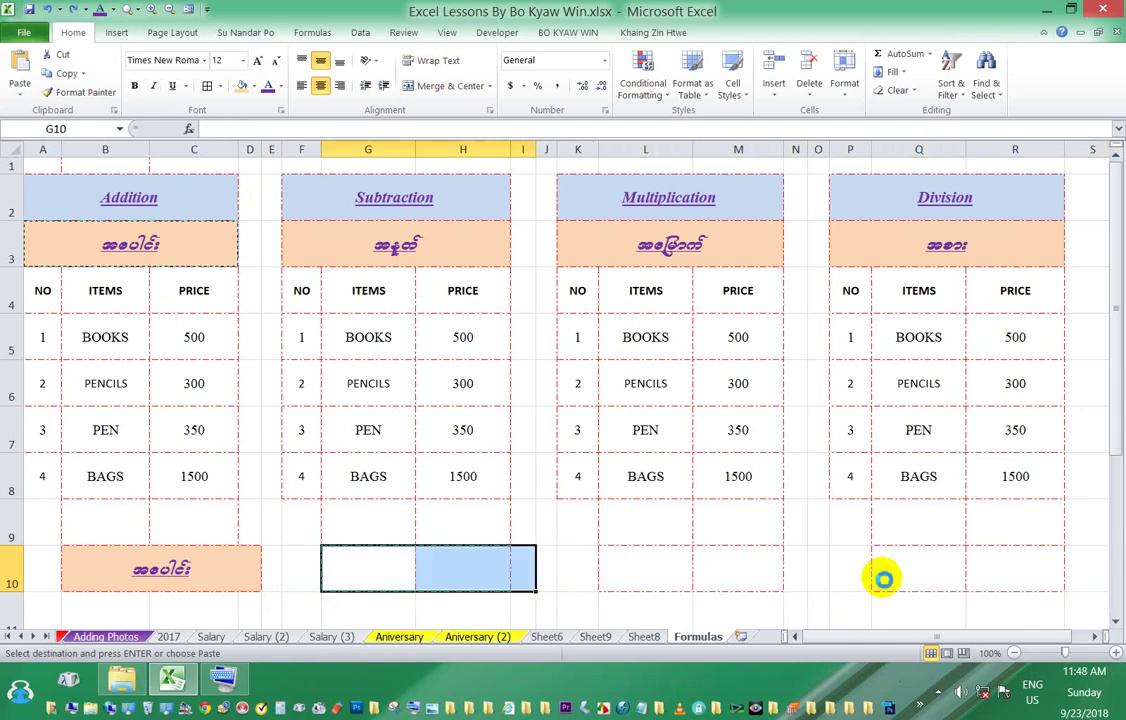
pyautogui.hotkey('ctrl', 'z')
pyautogui.hotkey('ctrl', 'z')
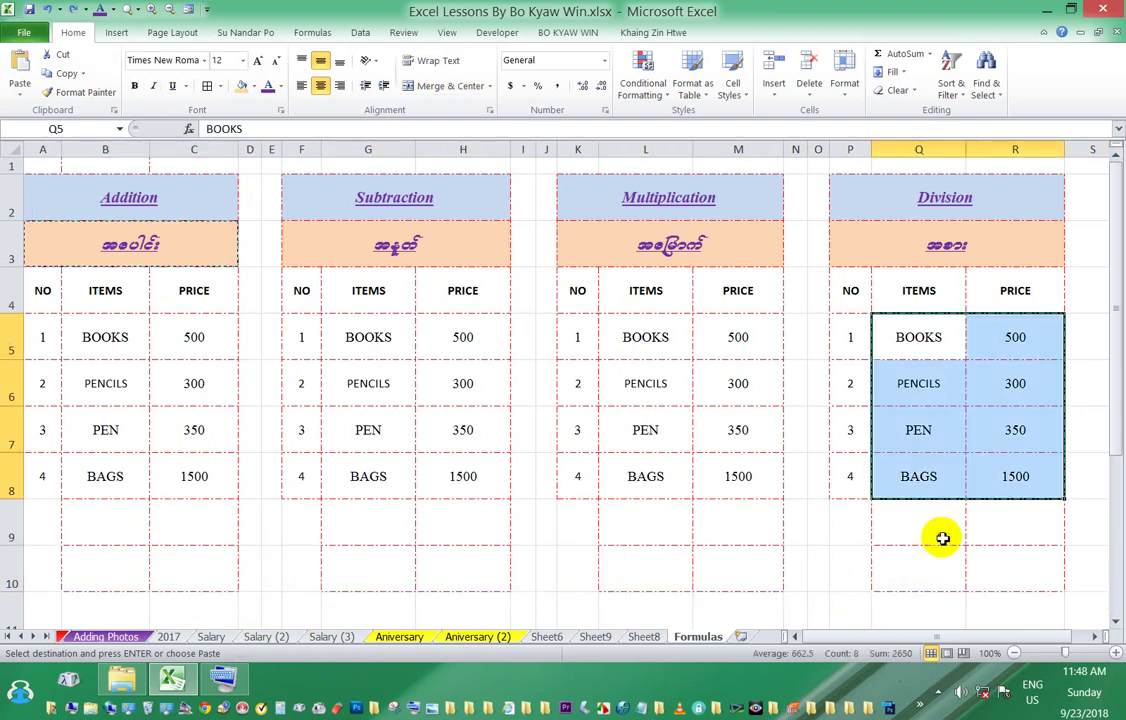
pyautogui.click(935, 534)
# Step: Type the label 'Pkaygif;' into B10 in Win Taungyi font
pyautogui.click(113, 573)
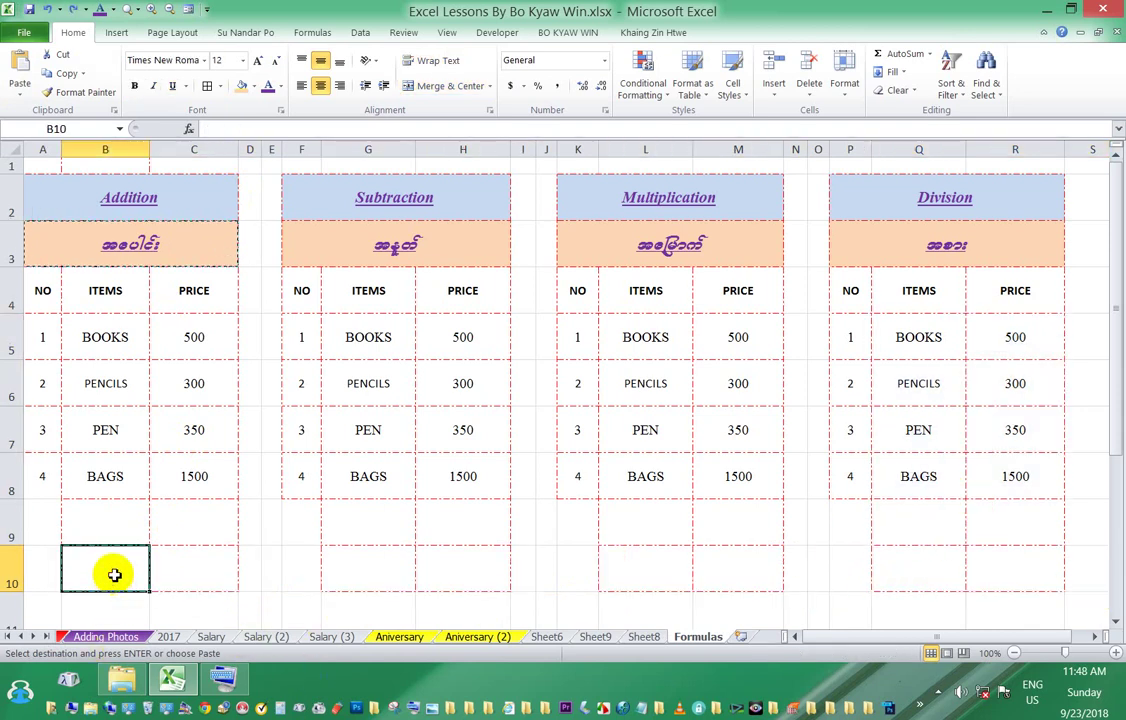
pyautogui.click(170, 62)
pyautogui.write('Win')
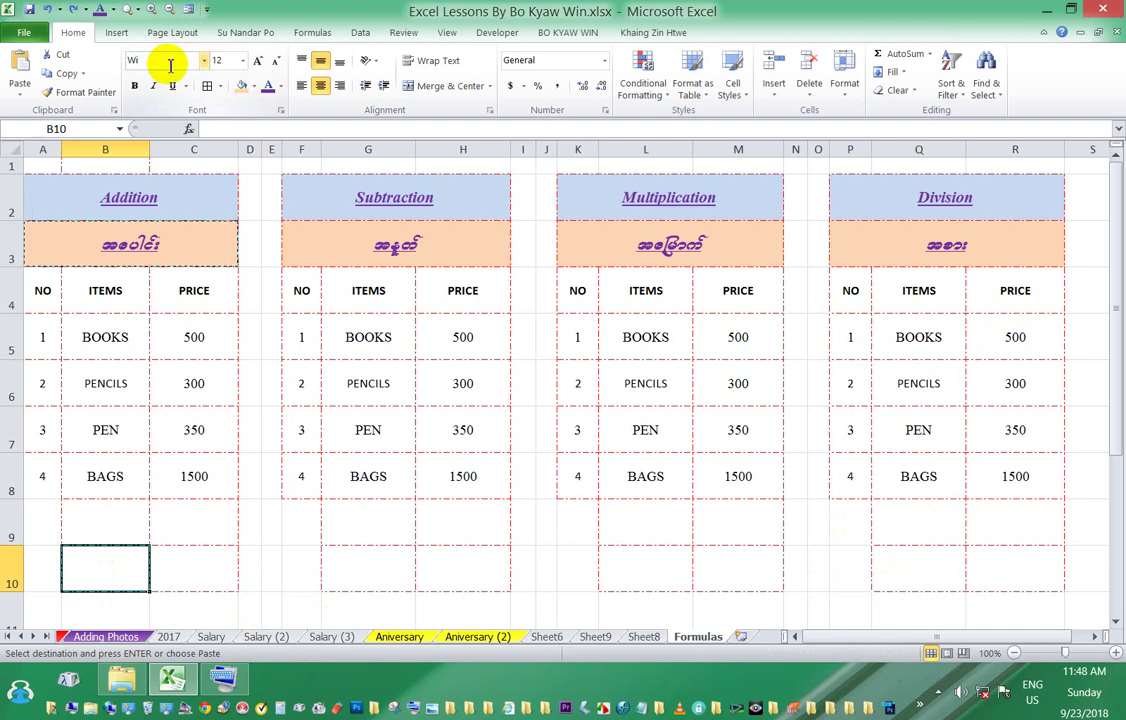
pyautogui.write(' Tau')
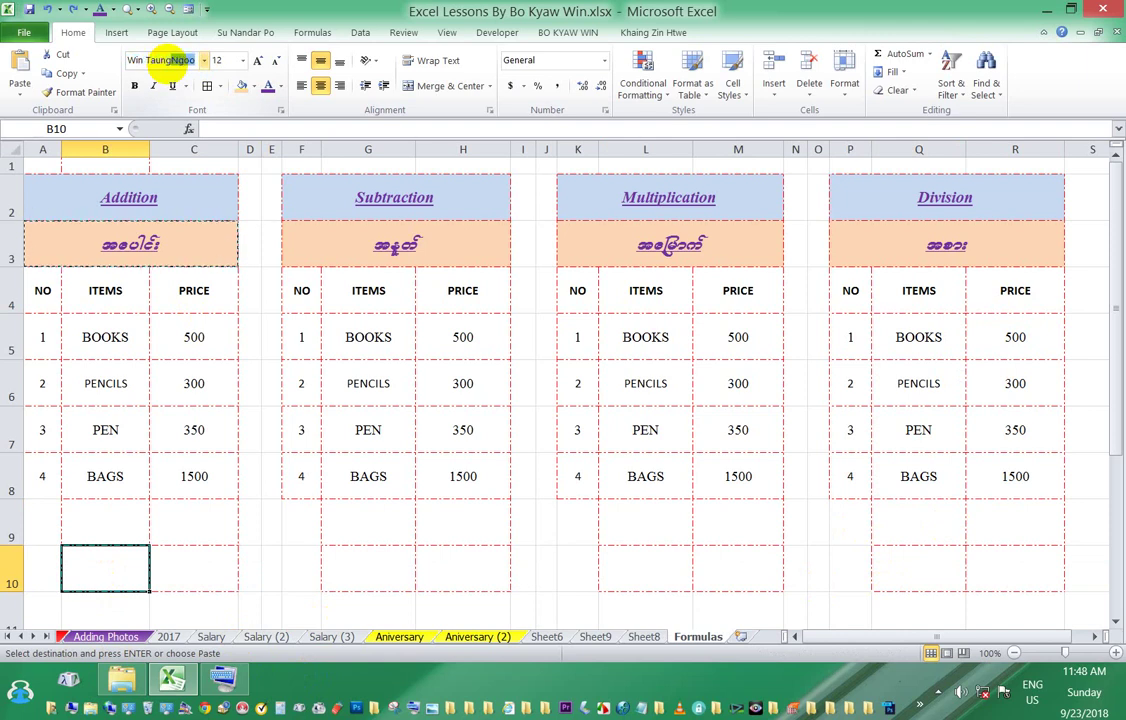
pyautogui.write('ngyi')
pyautogui.press('Return')
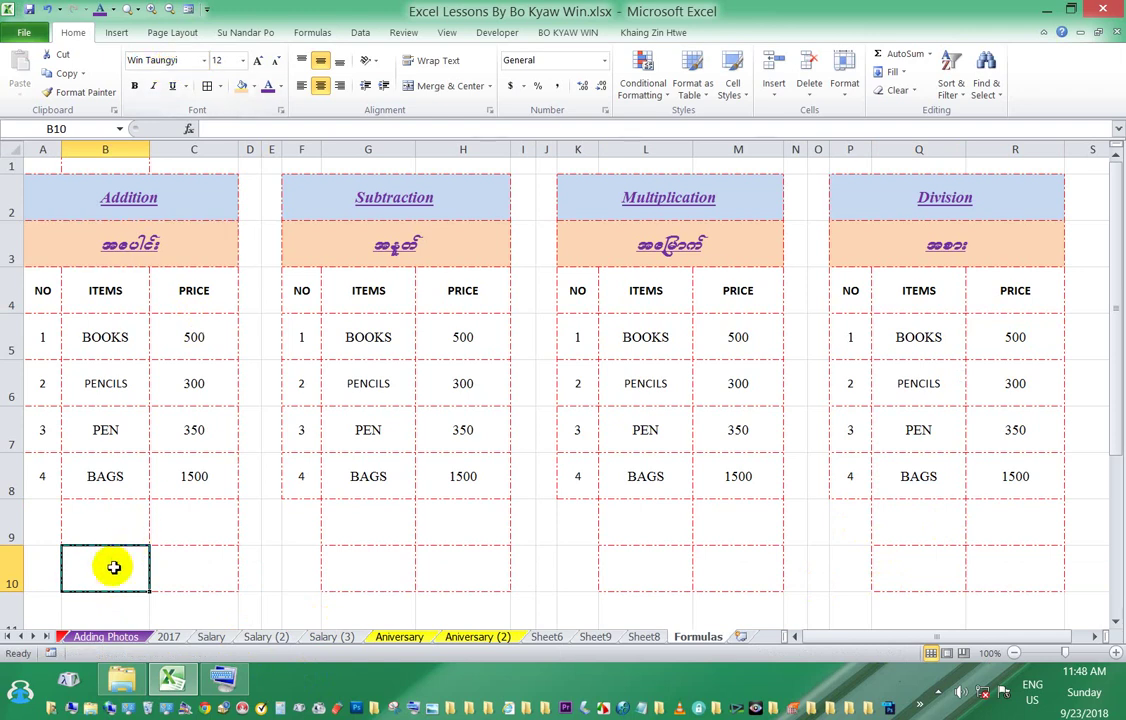
pyautogui.write('P')
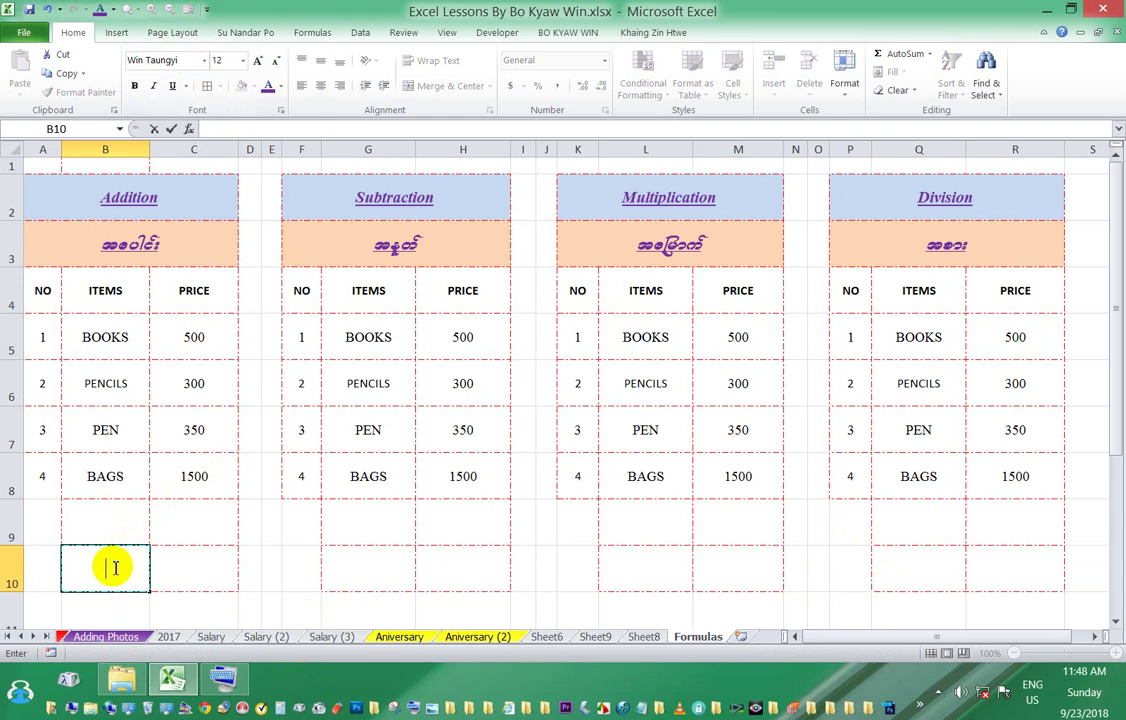
pyautogui.write('ka')
pyautogui.write('ygif;')
pyautogui.press('Return')
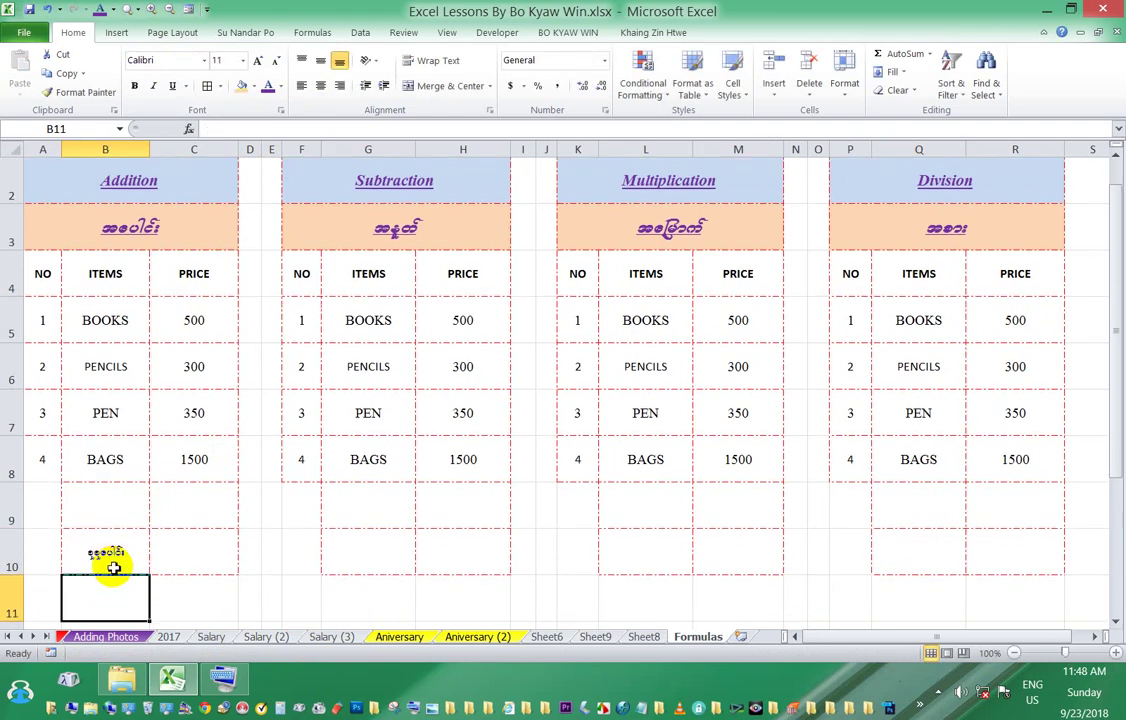
# Step: Copy the B10 label into G10, L10 and Q10
pyautogui.click(127, 567)
pyautogui.hotkey('ctrl', 'c')
pyautogui.click(375, 563)
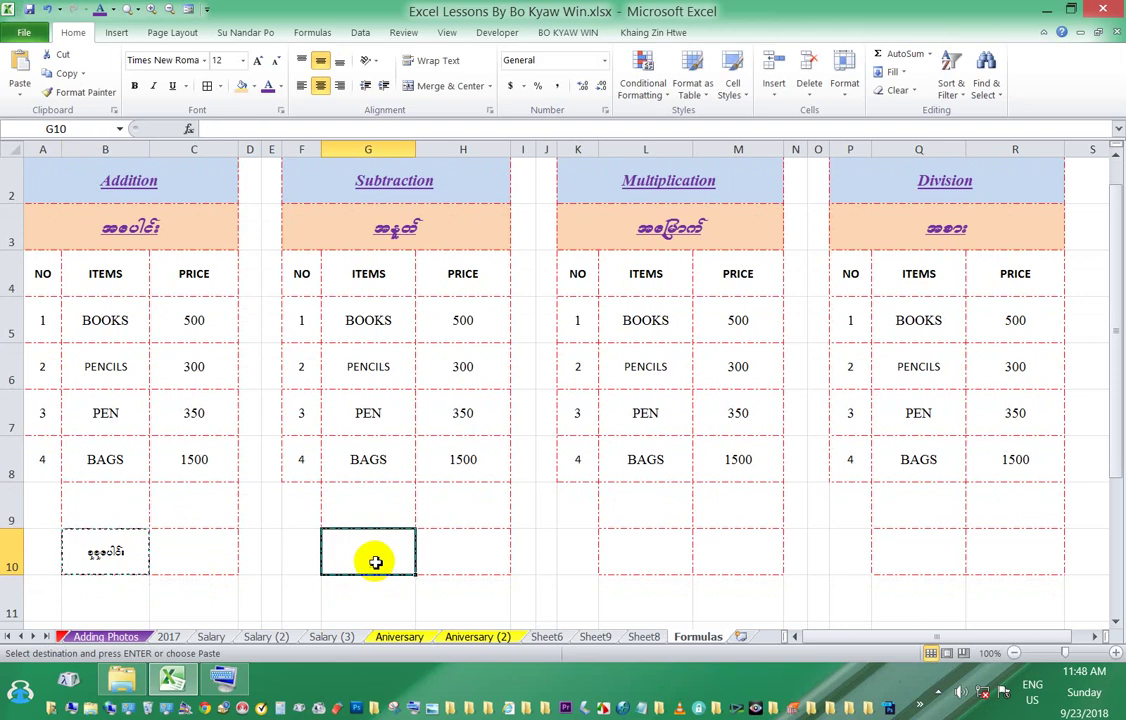
pyautogui.hotkey('ctrl', 'v')
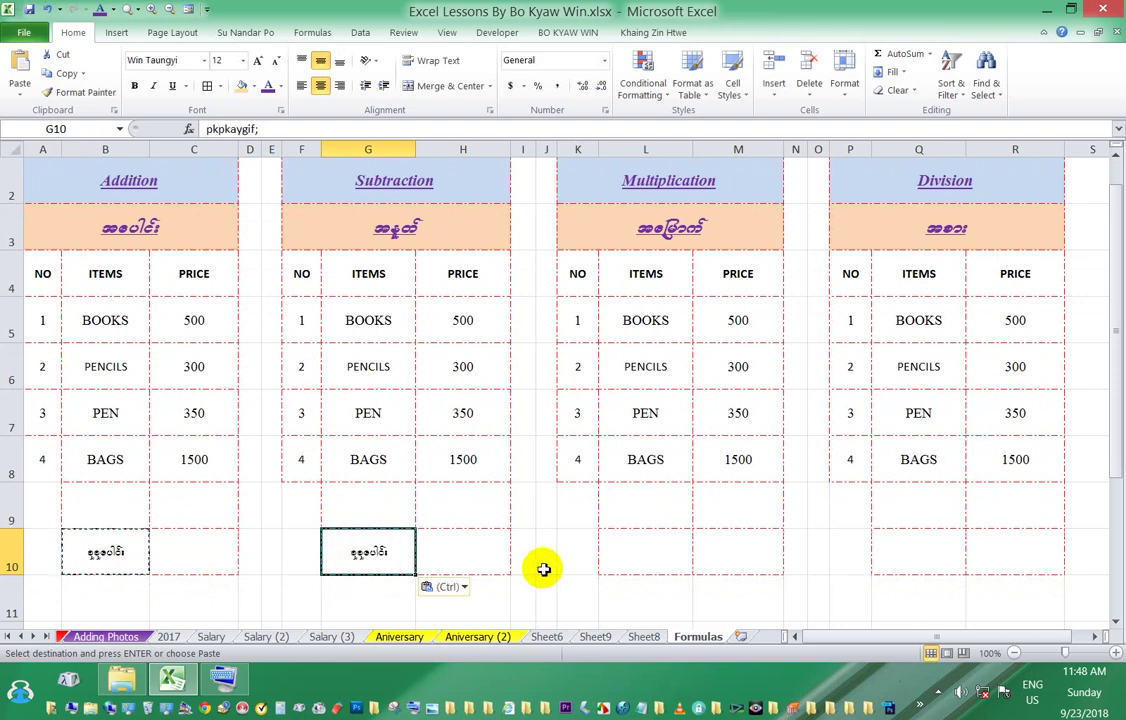
pyautogui.click(690, 556)
pyautogui.hotkey('ctrl', 'v')
pyautogui.click(899, 562)
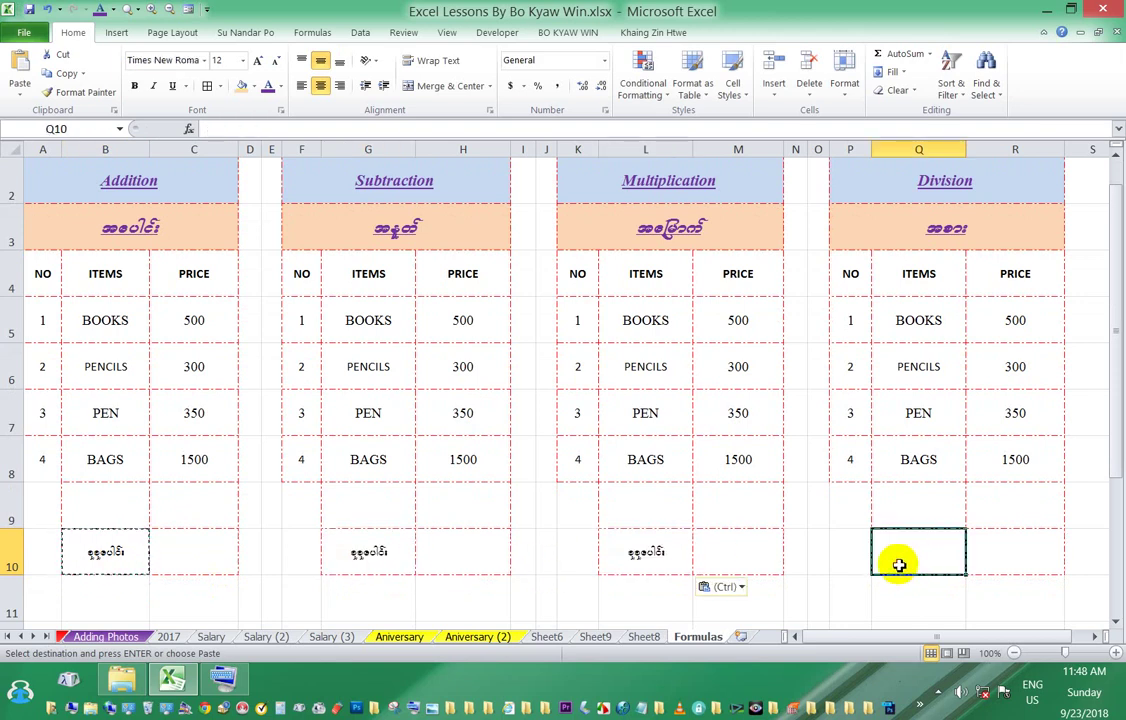
pyautogui.press('Return')
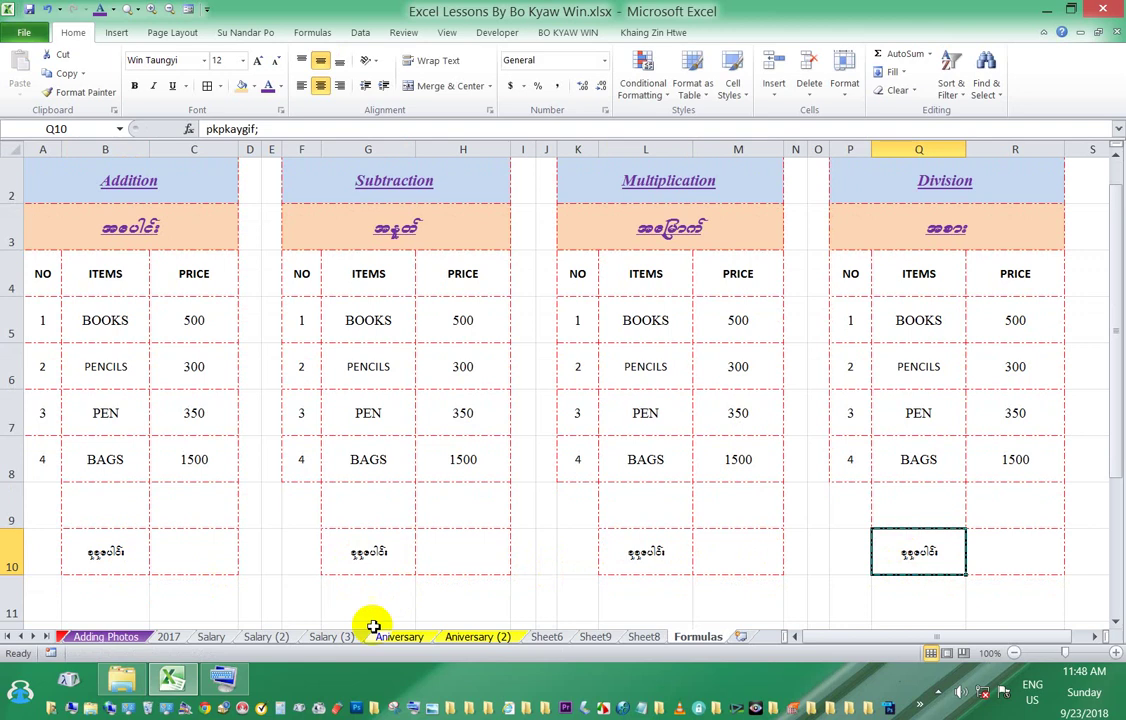
pyautogui.click(207, 557)
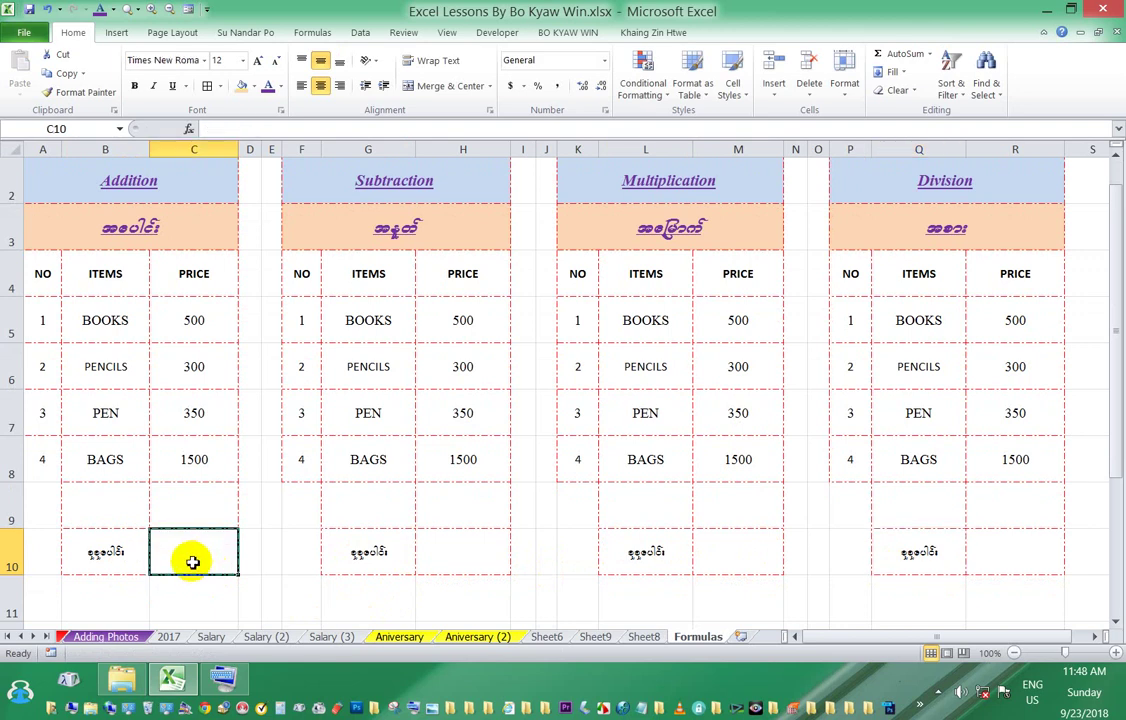
# Step: Enter =C5+C6+C7+C8 in C10 for the Addition total of 2650, and copy it
pyautogui.write('=')
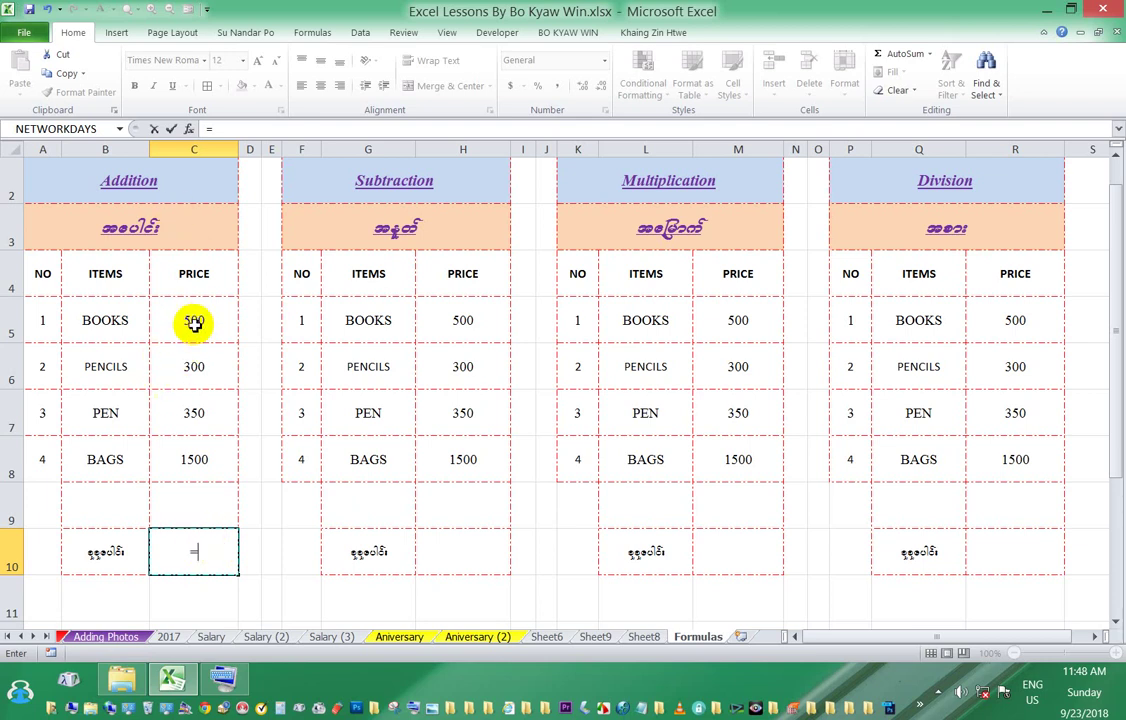
pyautogui.click(194, 321)
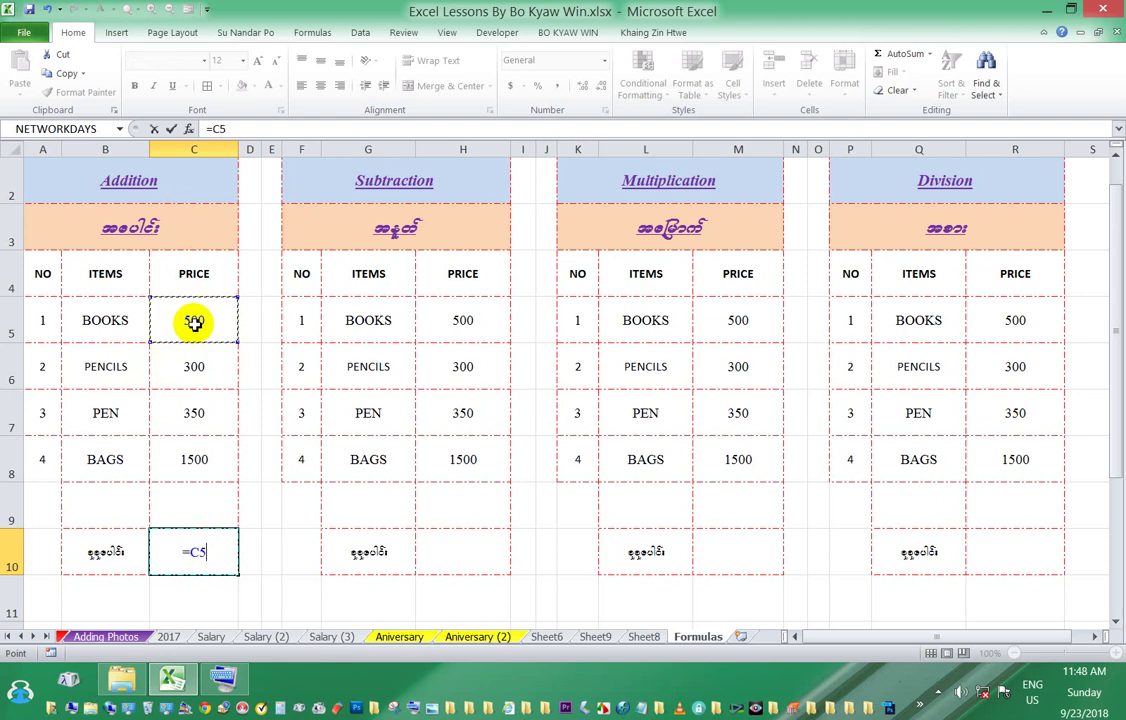
pyautogui.write('+')
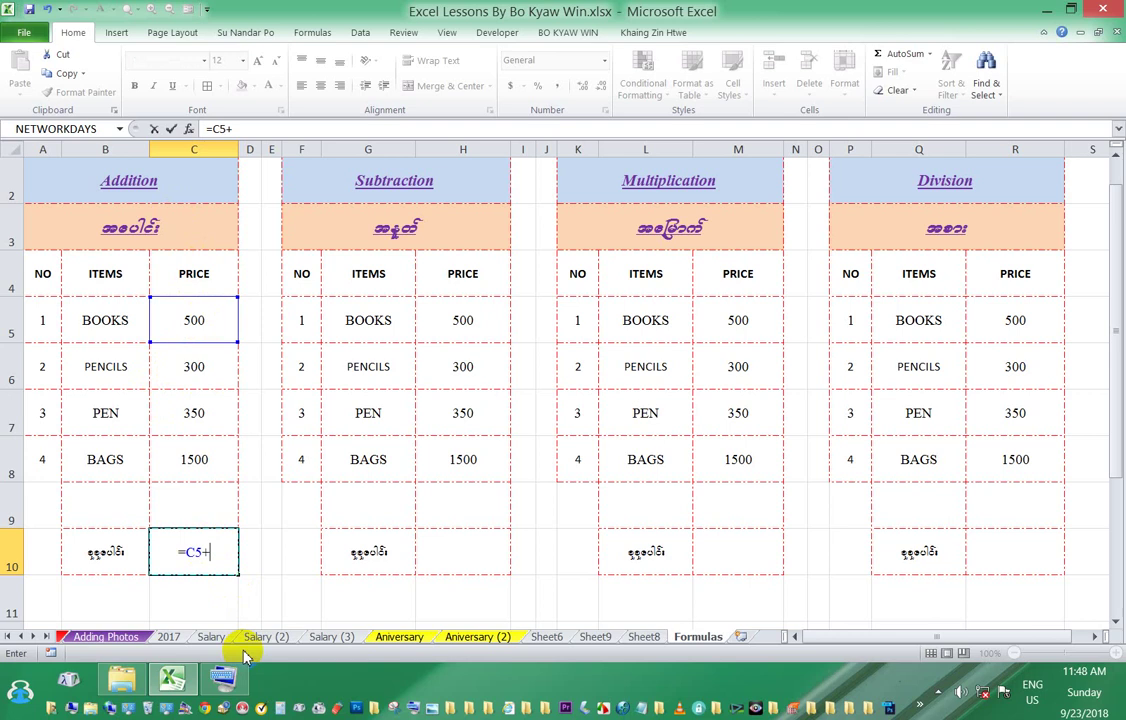
pyautogui.click(186, 368)
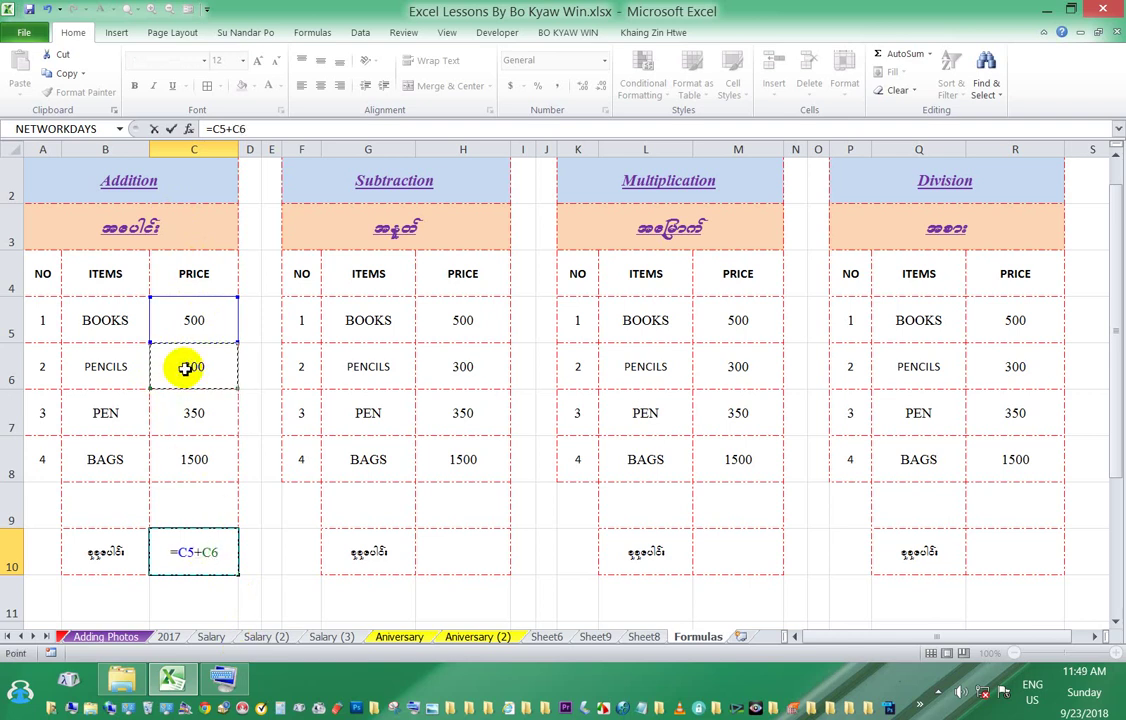
pyautogui.write('+')
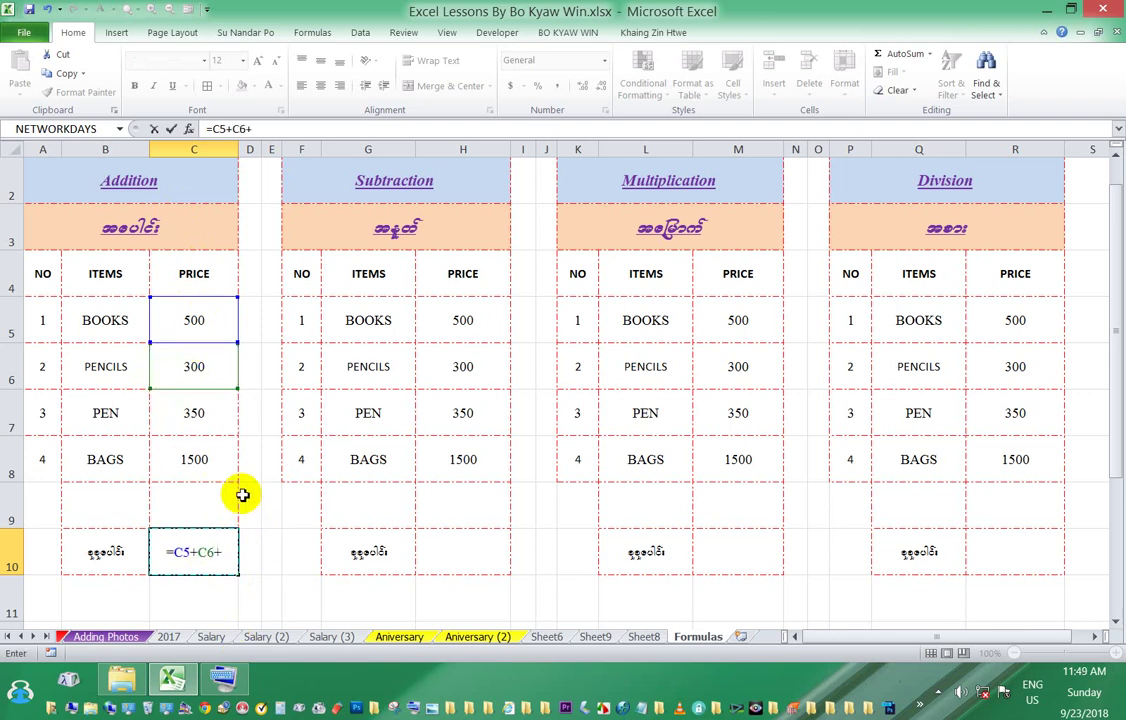
pyautogui.click(217, 418)
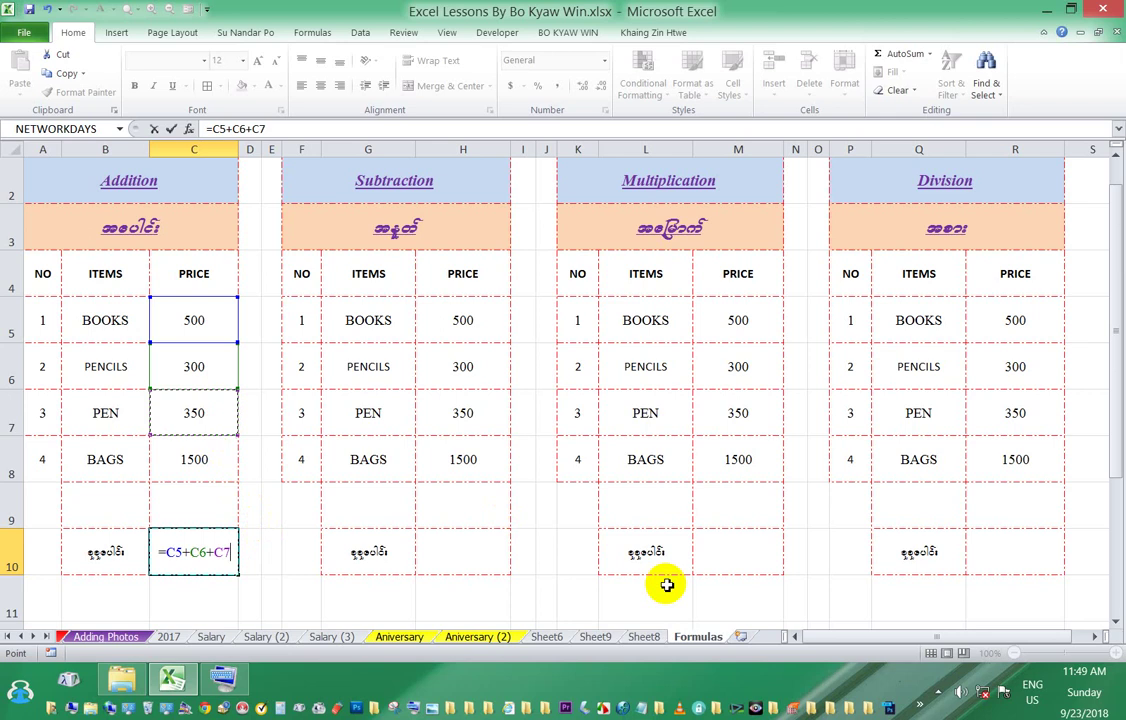
pyautogui.write('+')
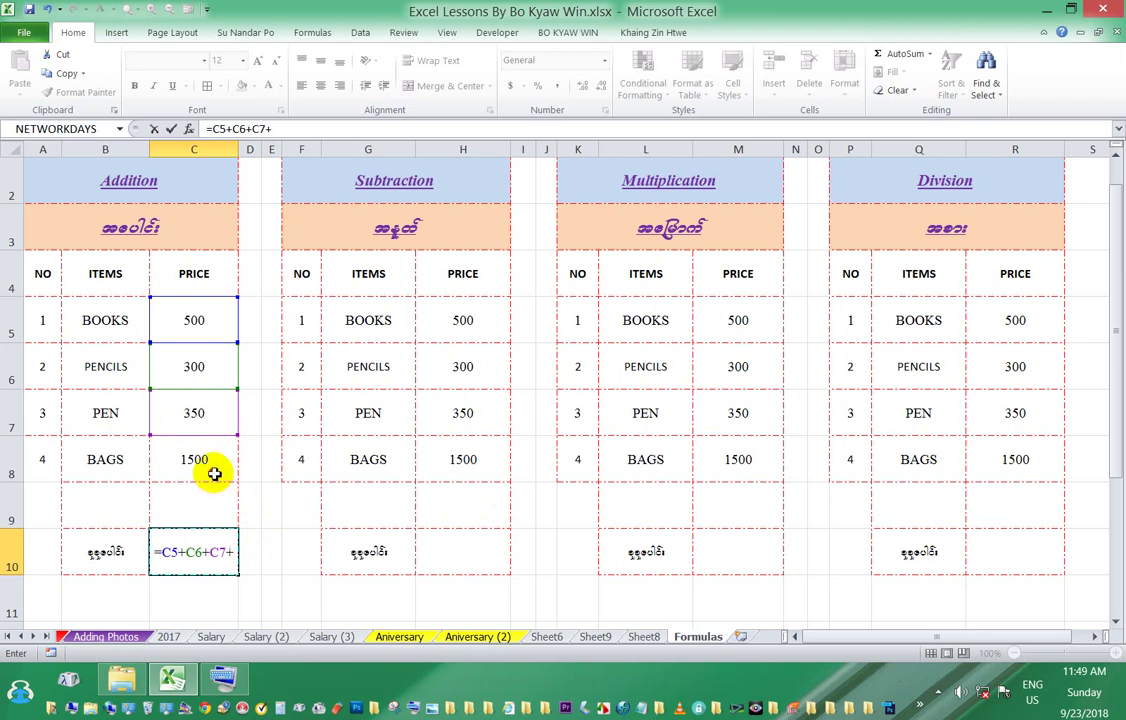
pyautogui.click(214, 474)
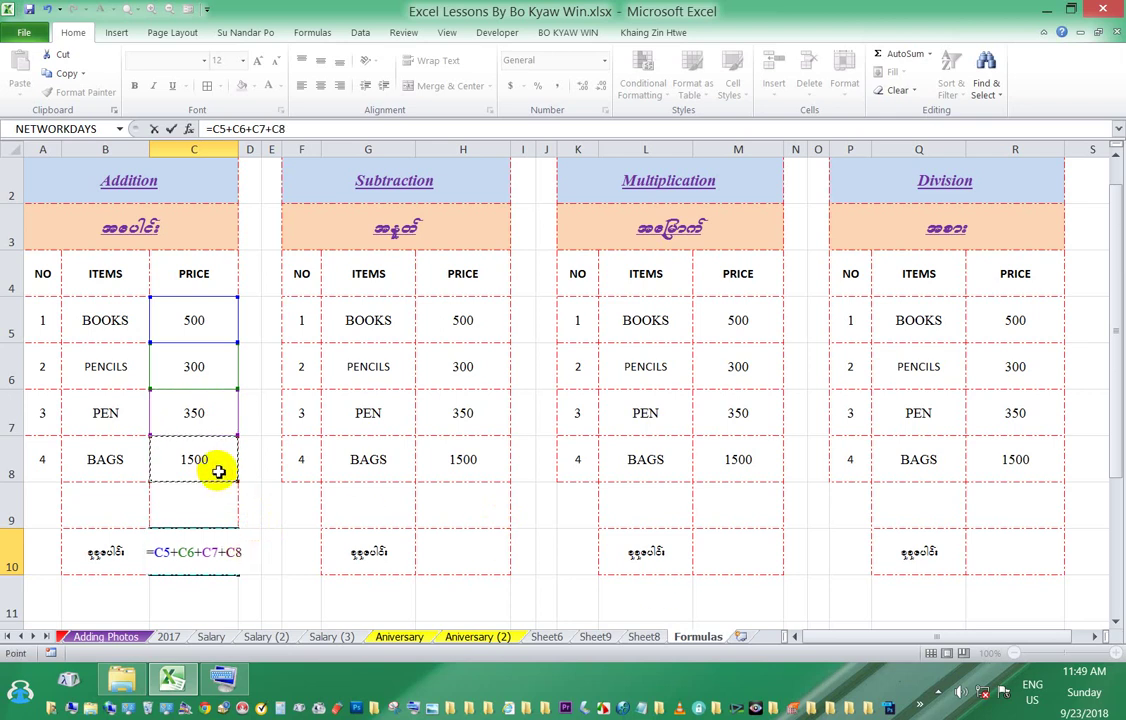
pyautogui.click(170, 130)
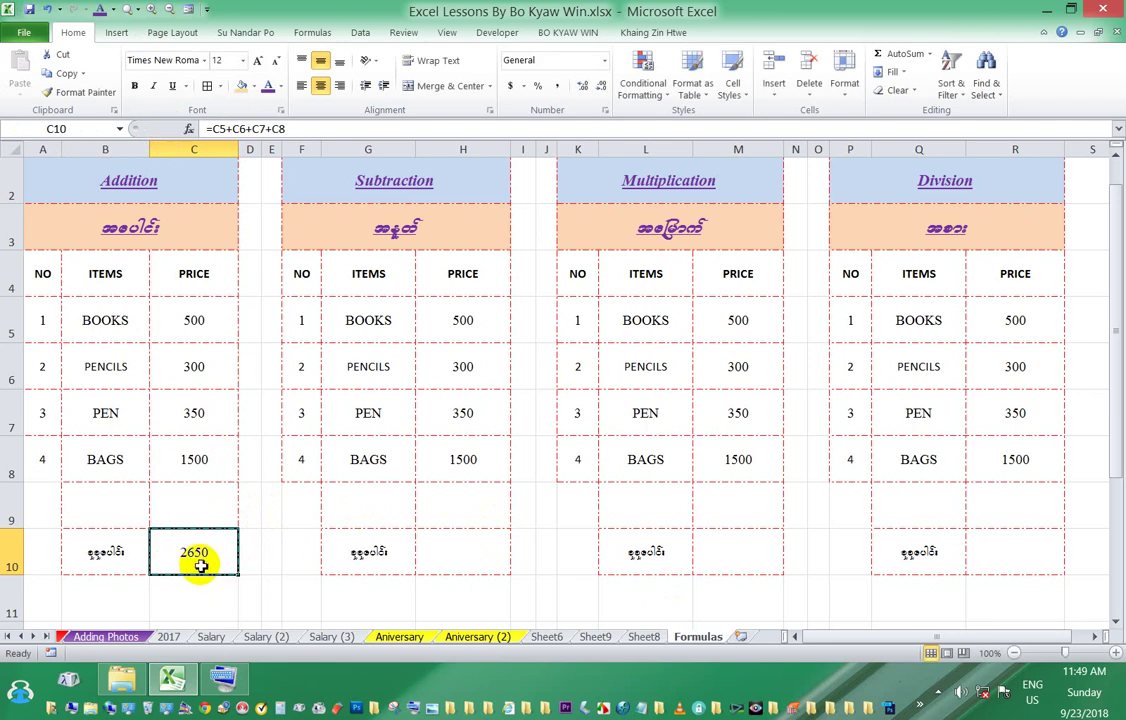
pyautogui.hotkey('ctrl', 'c')
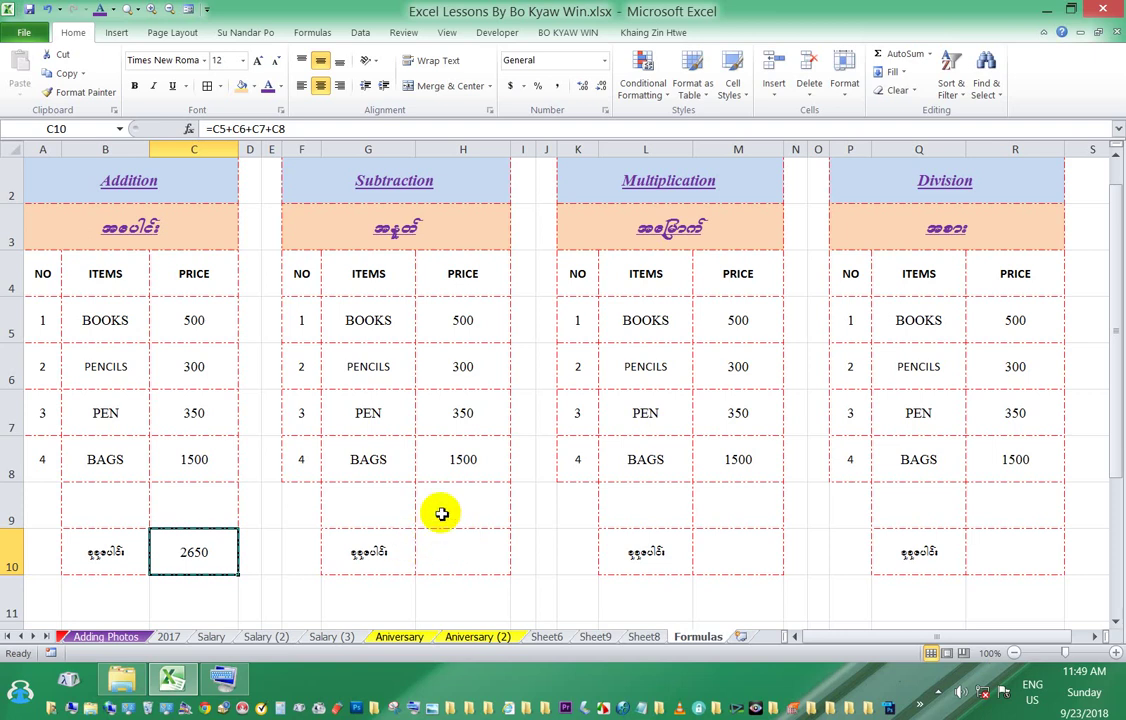
pyautogui.click(447, 553)
pyautogui.click(197, 557)
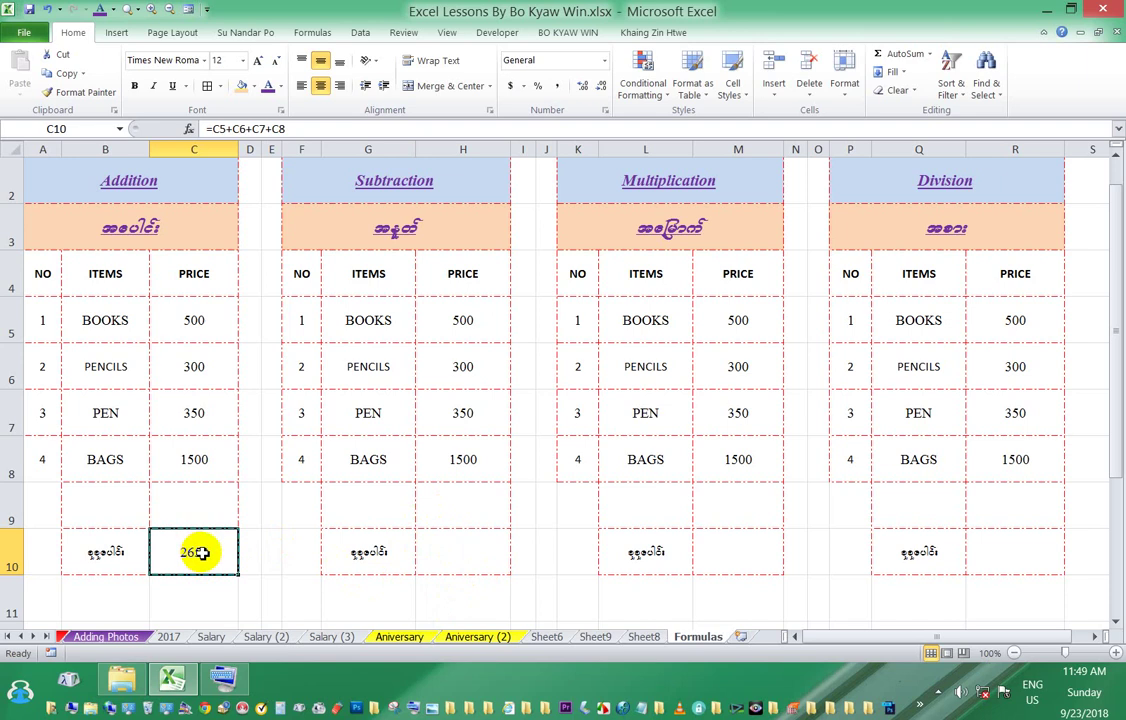
# Step: Copy the G10 label into G9 and retype it as 'avQmhaps;'
pyautogui.scroll(-1, 497, 520)
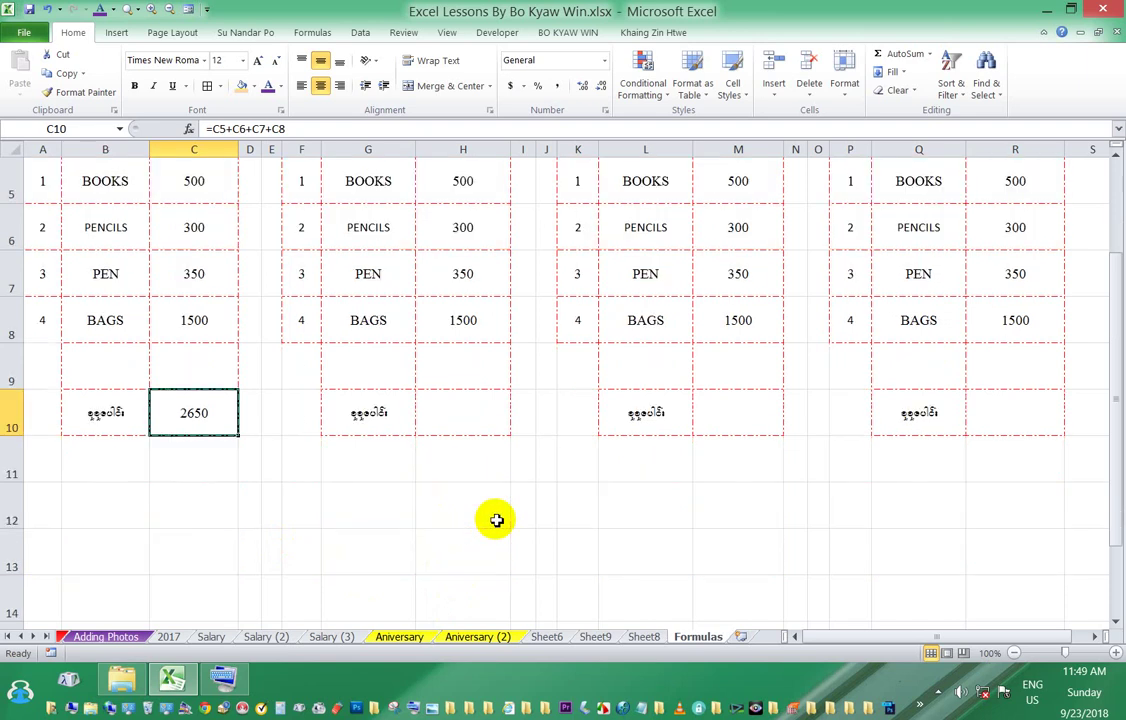
pyautogui.scroll(1, 497, 520)
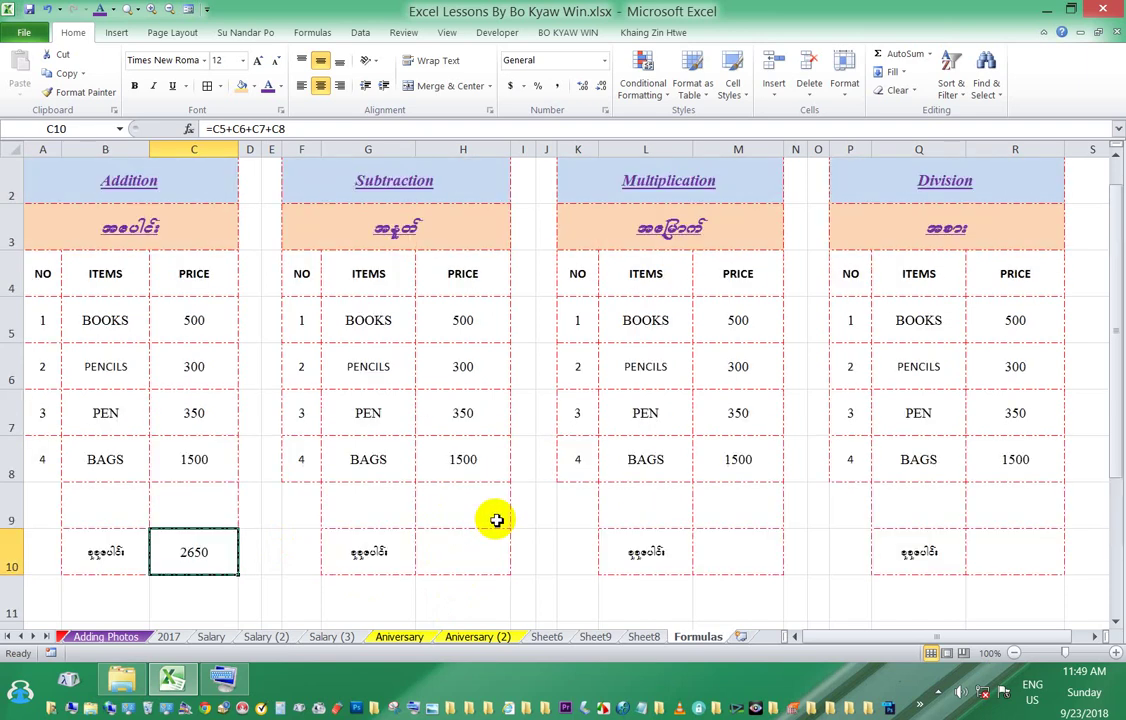
pyautogui.click(382, 506)
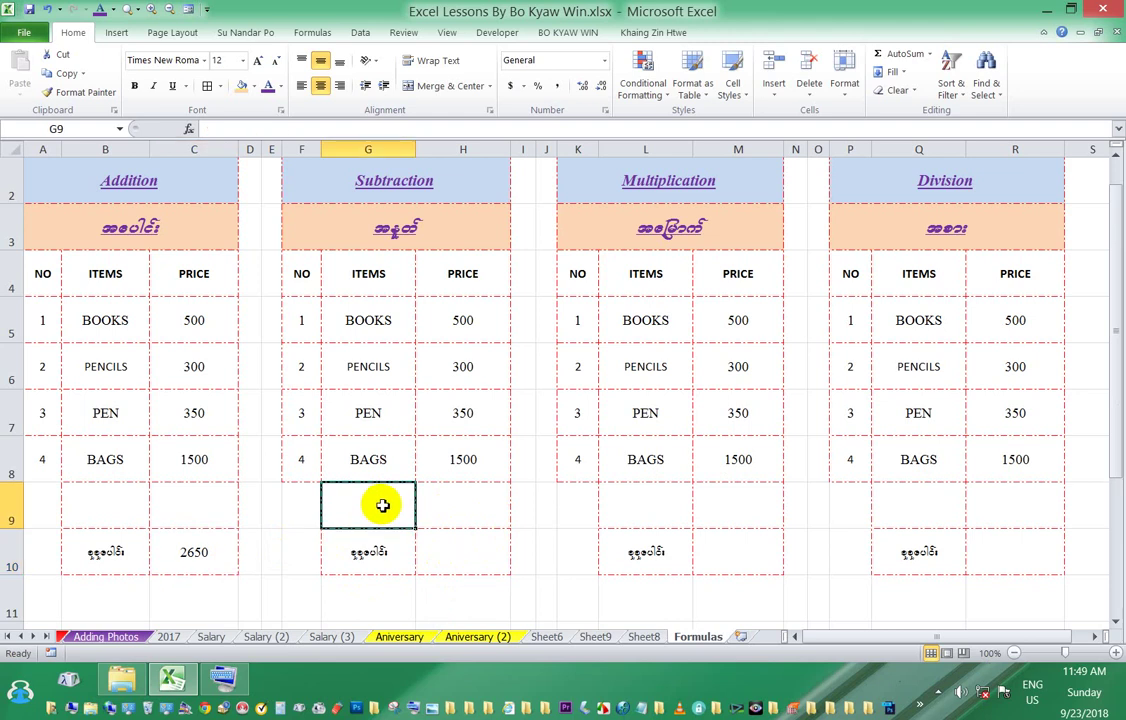
pyautogui.write('a')
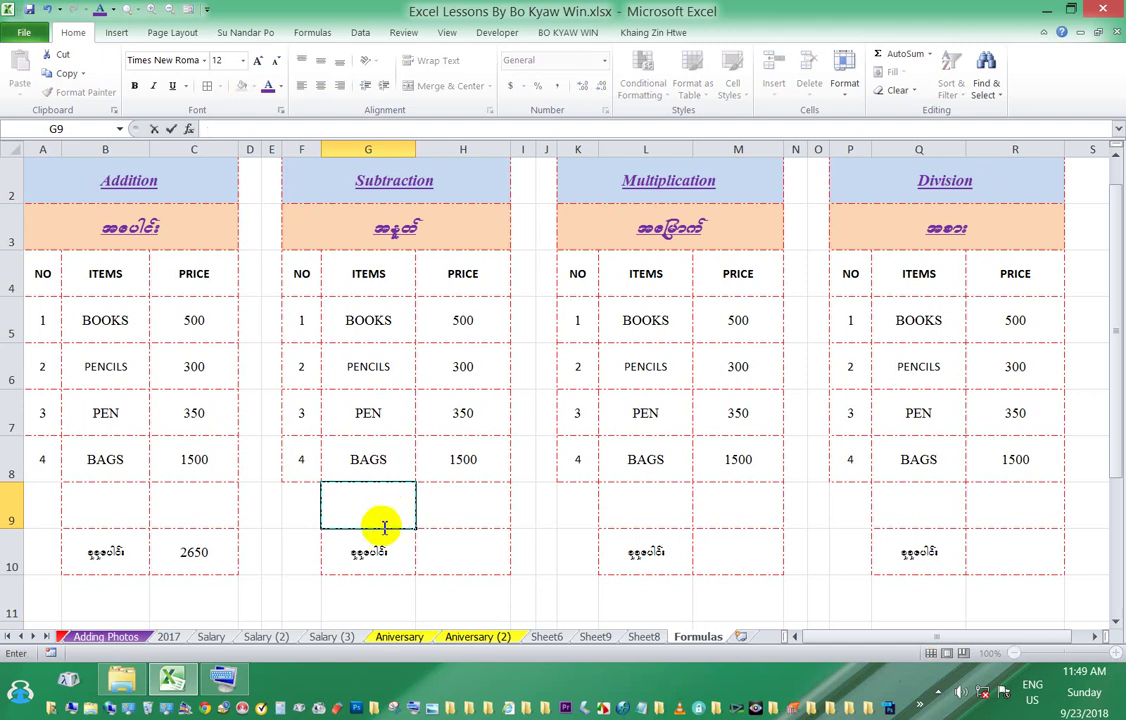
pyautogui.click(380, 553)
pyautogui.hotkey('ctrl', 'c')
pyautogui.click(361, 517)
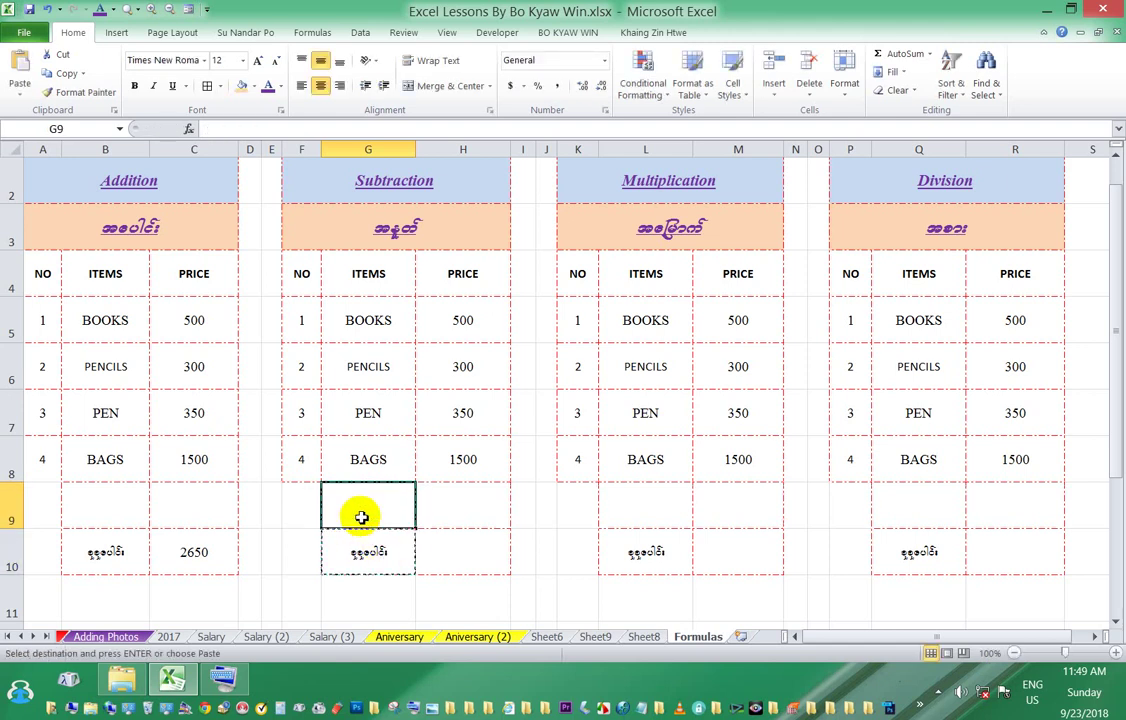
pyautogui.press('Return')
pyautogui.write('av')
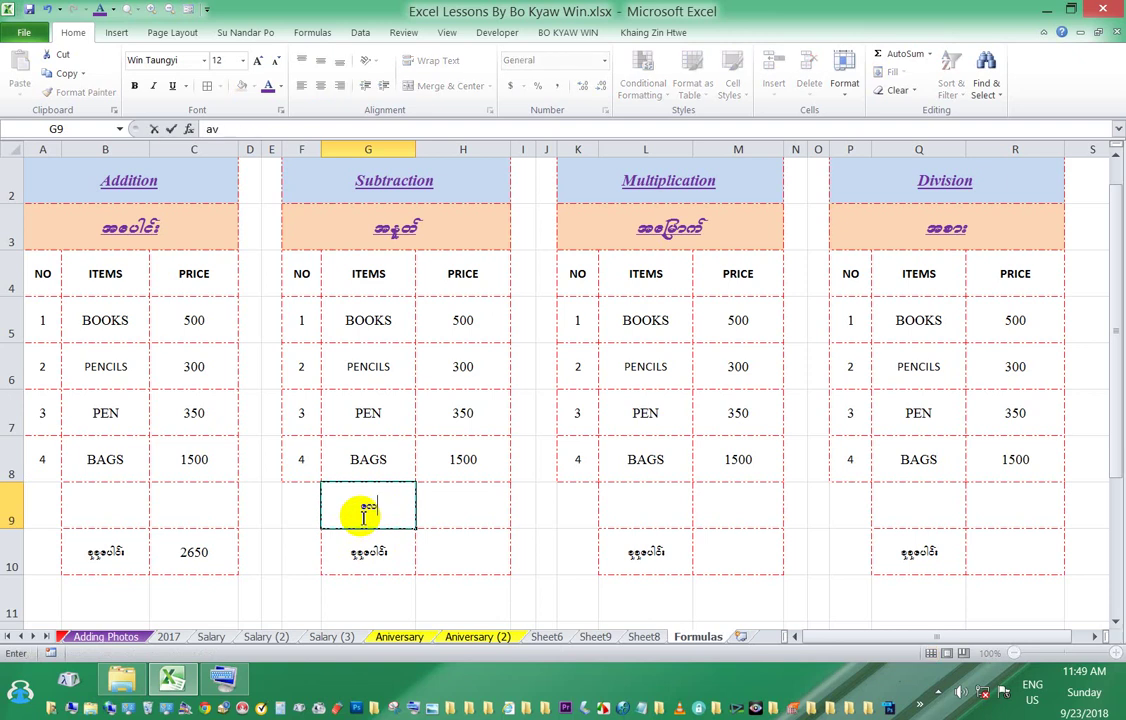
pyautogui.write('Qmh')
pyautogui.write('aps;')
pyautogui.press('Return')
pyautogui.click(447, 503)
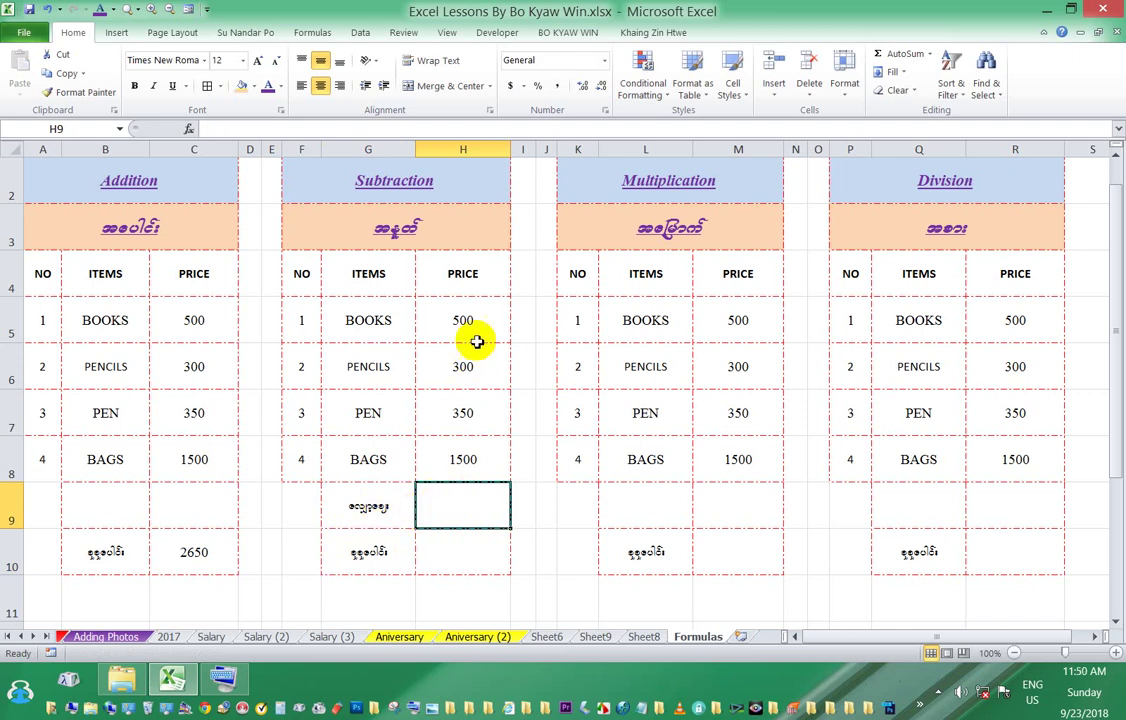
# Step: Enter 50 in H9, then compare it against the C10 and H10 totals
pyautogui.hotkey('ctrl', 'c')
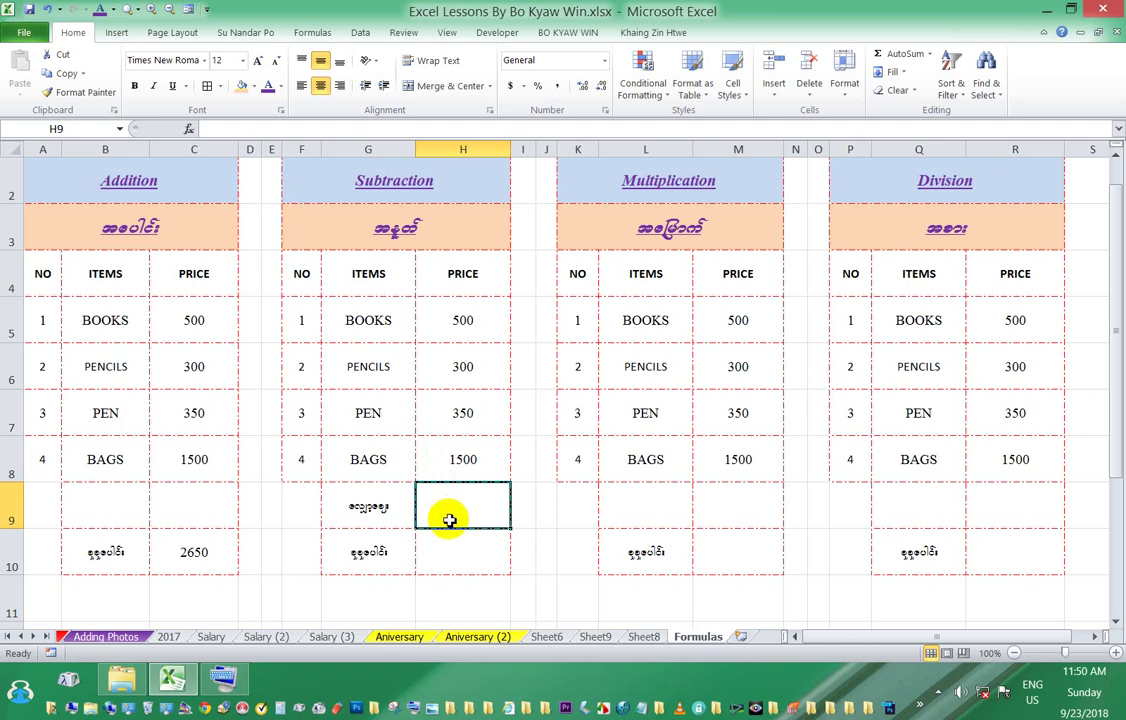
pyautogui.write('50')
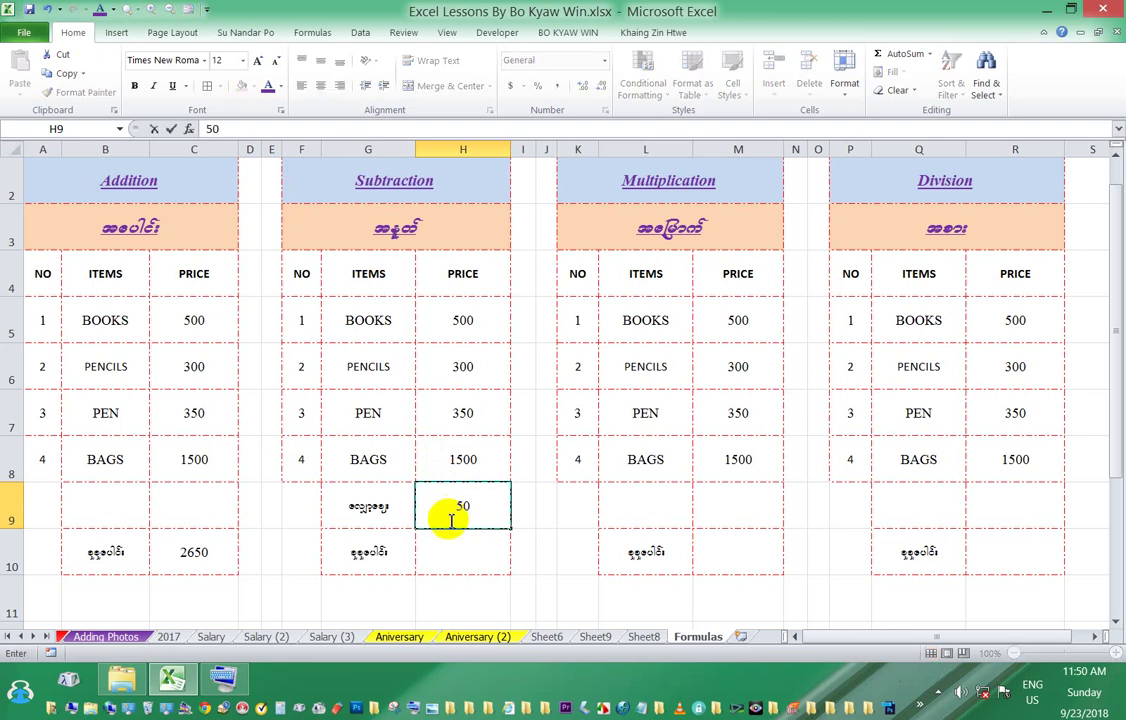
pyautogui.press('Return')
pyautogui.click(450, 515)
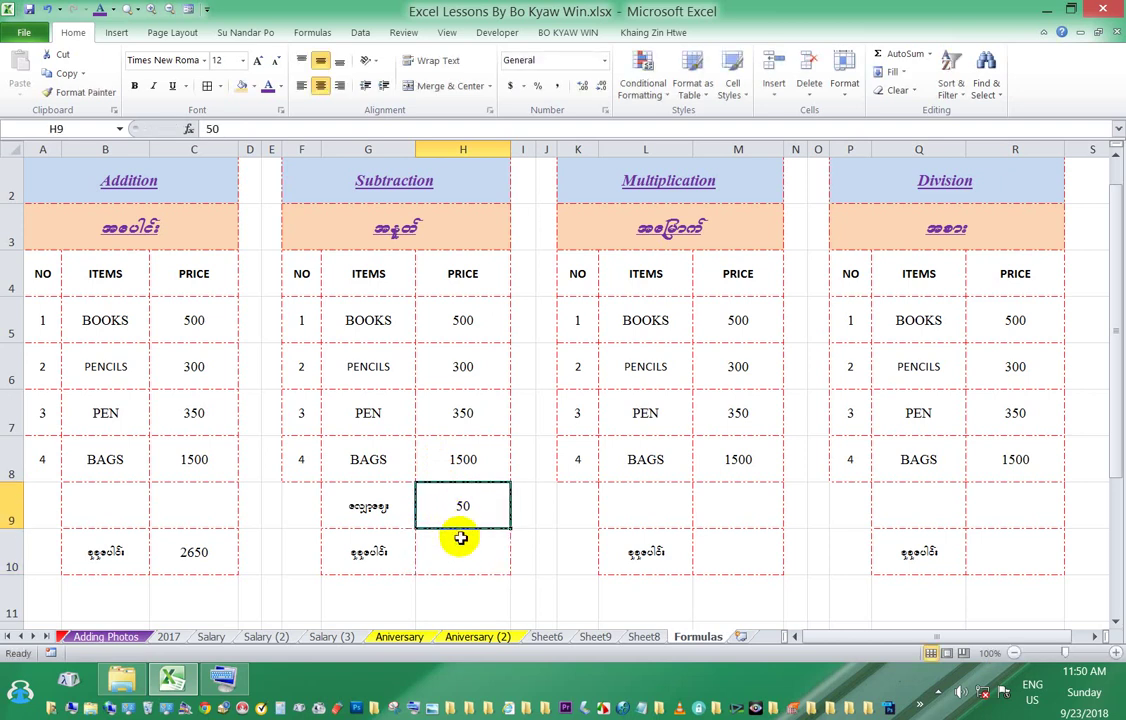
pyautogui.click(203, 555)
pyautogui.click(475, 560)
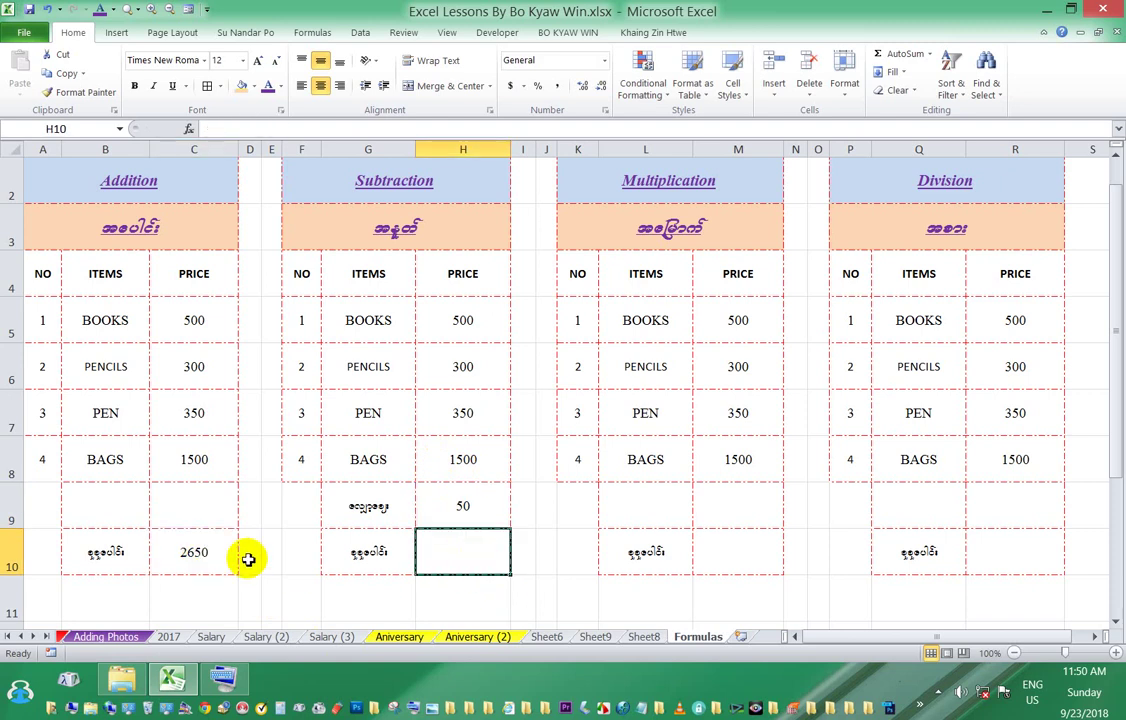
pyautogui.click(213, 557)
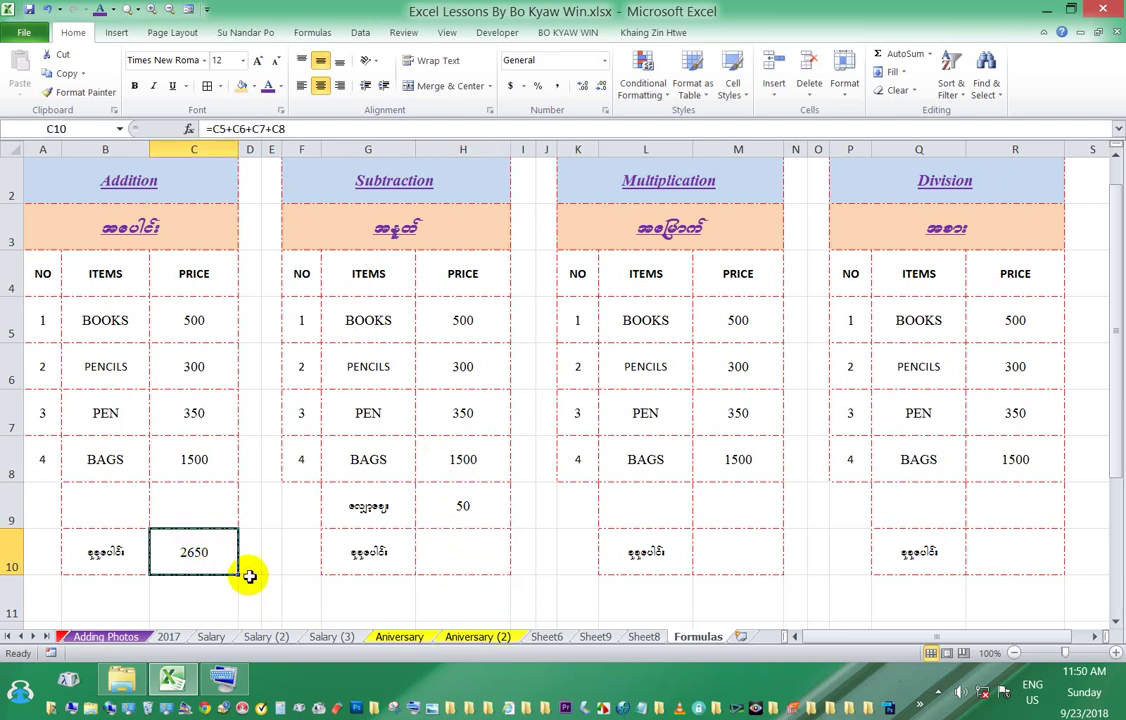
pyautogui.scroll(-1, 445, 435)
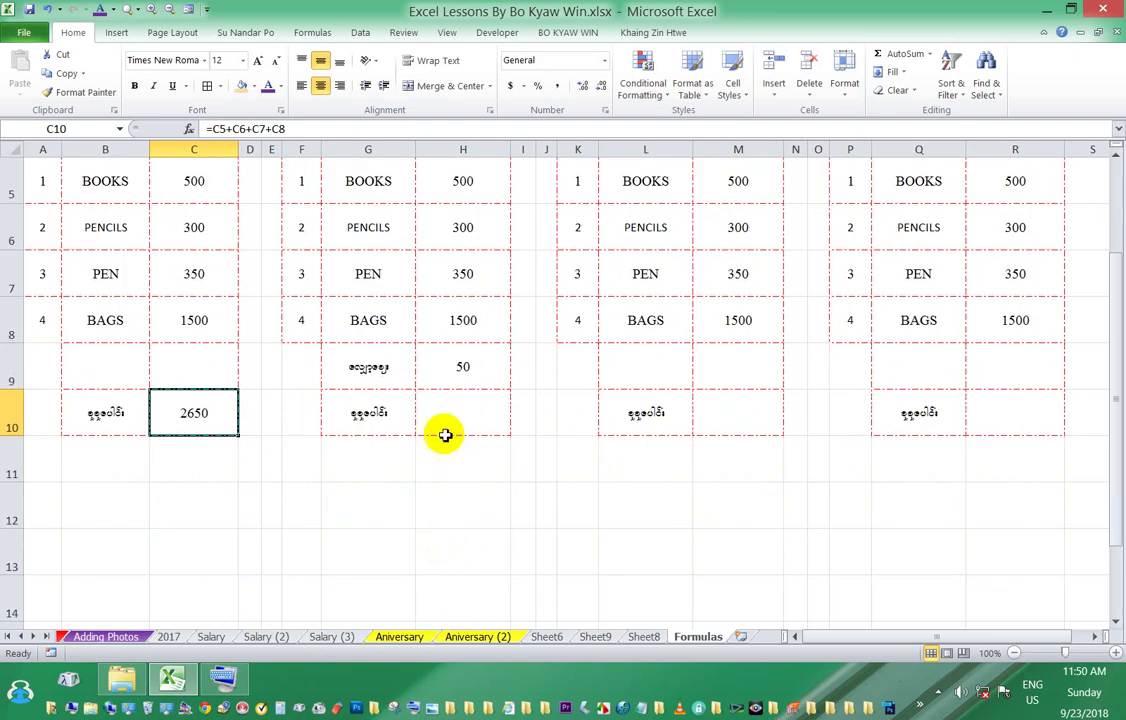
pyautogui.click(455, 372)
pyautogui.click(453, 412)
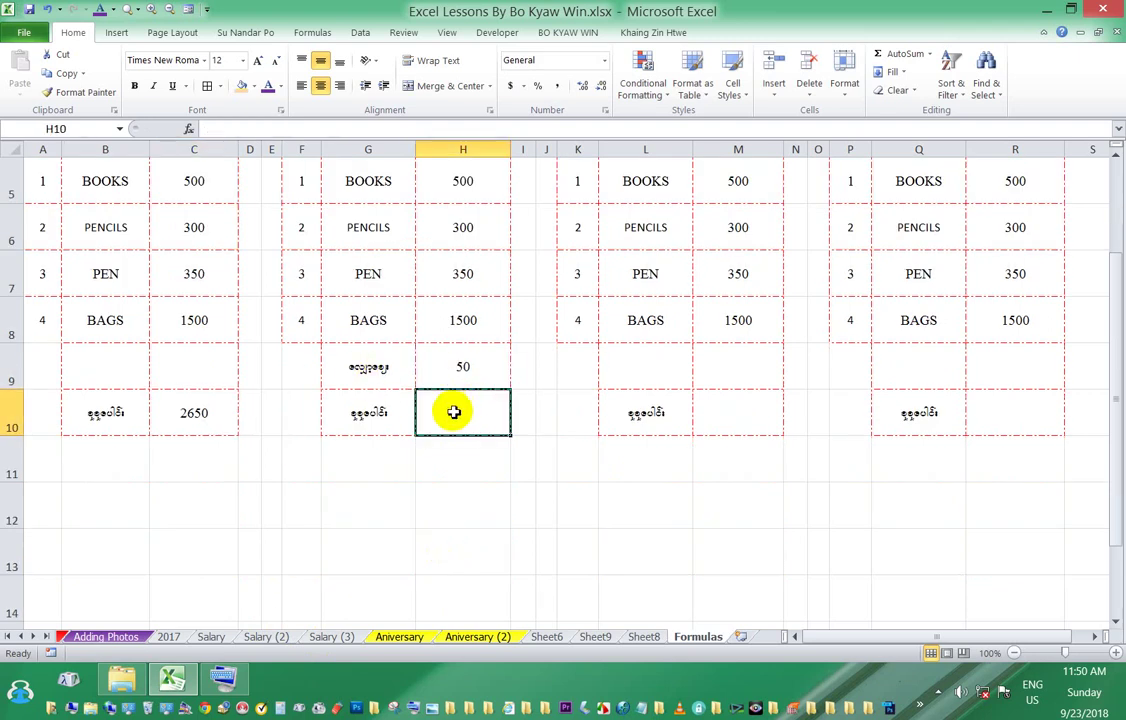
pyautogui.click(463, 378)
pyautogui.scroll(1, 463, 300)
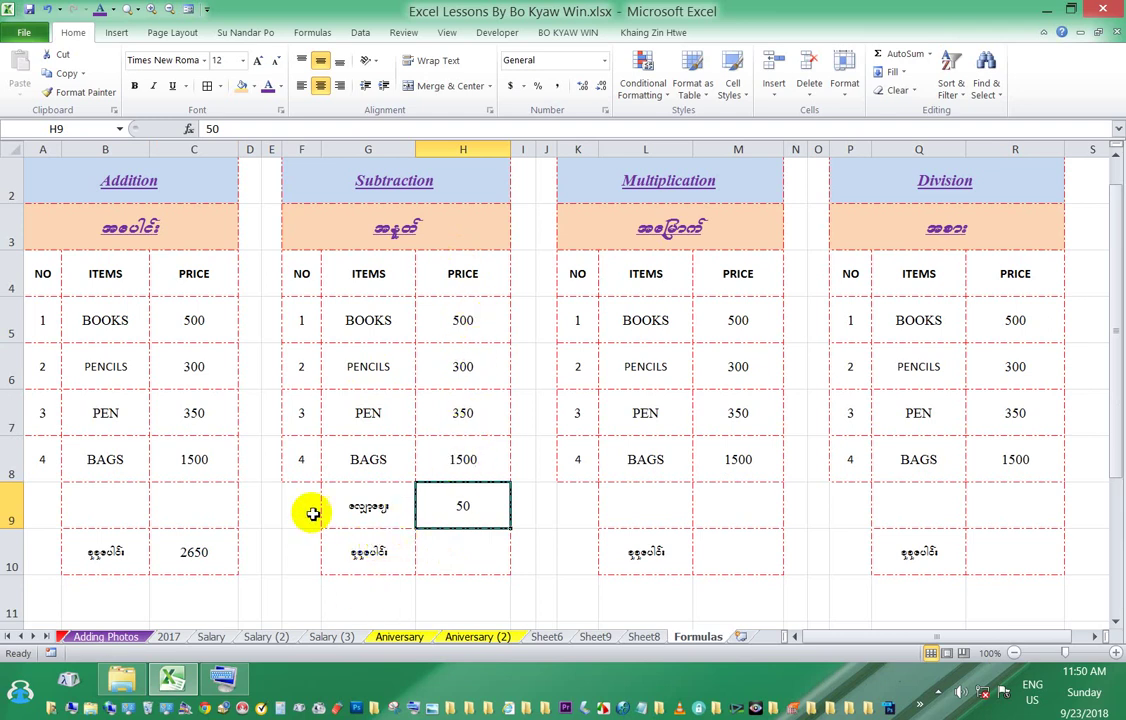
# Step: Copy row 9 across all four tables (B9:R9) down into row 11
pyautogui.moveTo(88, 505); pyautogui.dragTo(985, 513)
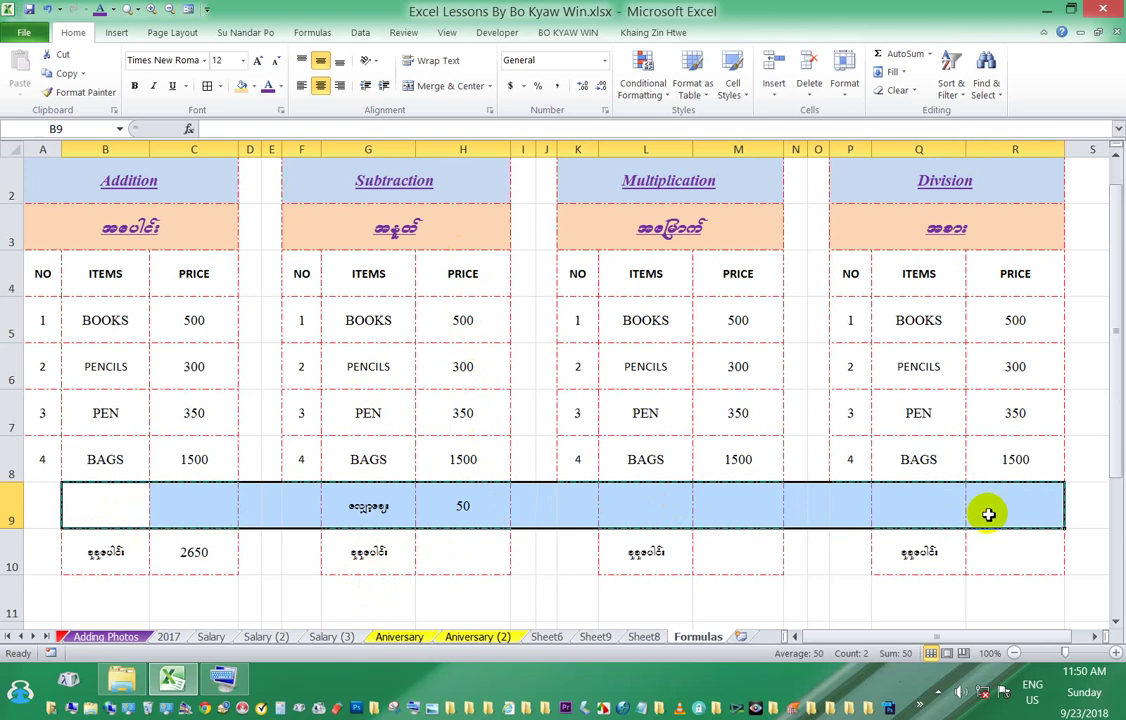
pyautogui.rightClick(985, 513)
pyautogui.click(863, 240)
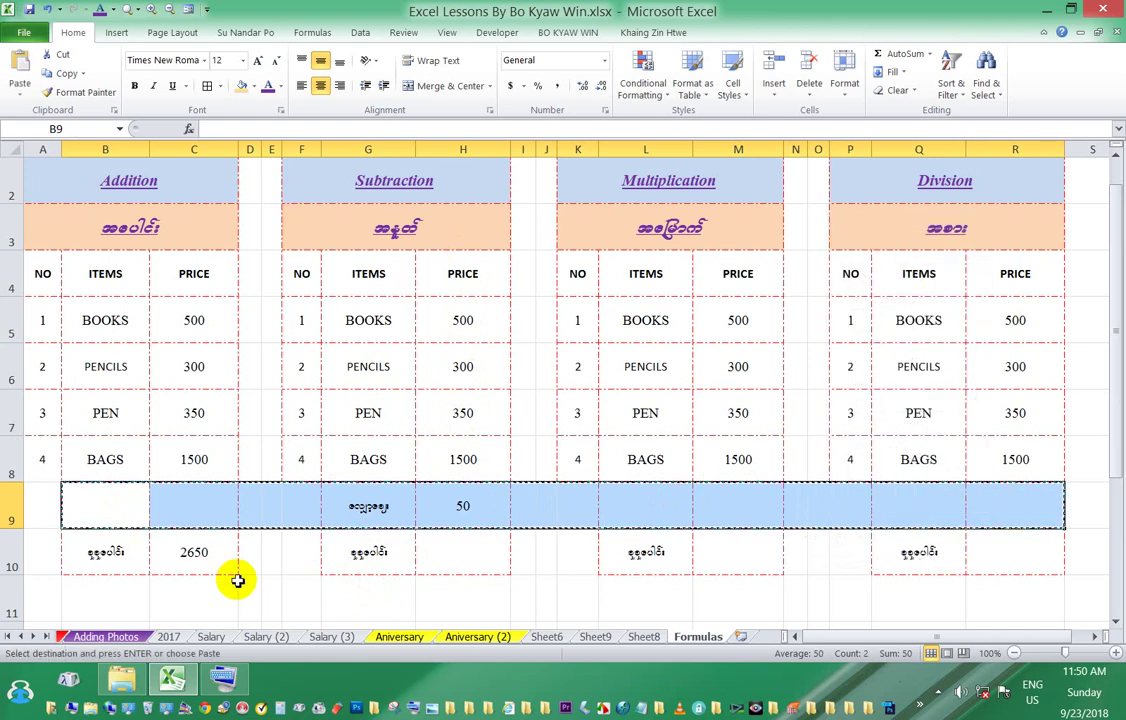
pyautogui.click(105, 598)
pyautogui.press('Return')
pyautogui.scroll(-1, 299, 408)
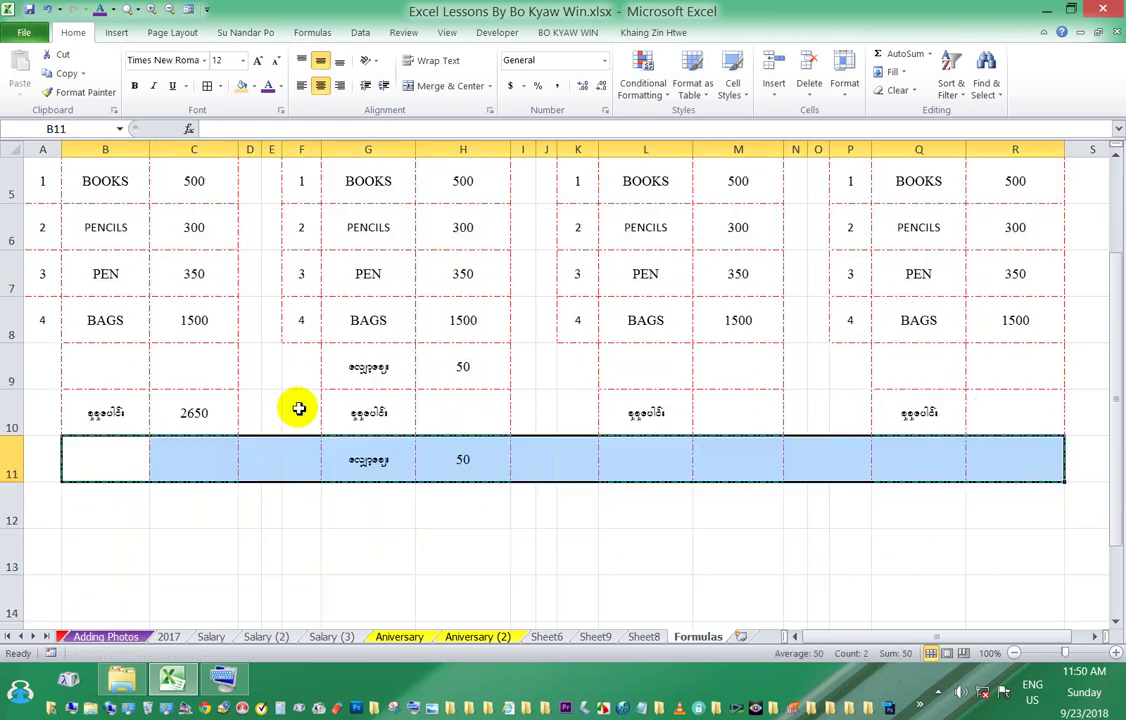
pyautogui.click(387, 461)
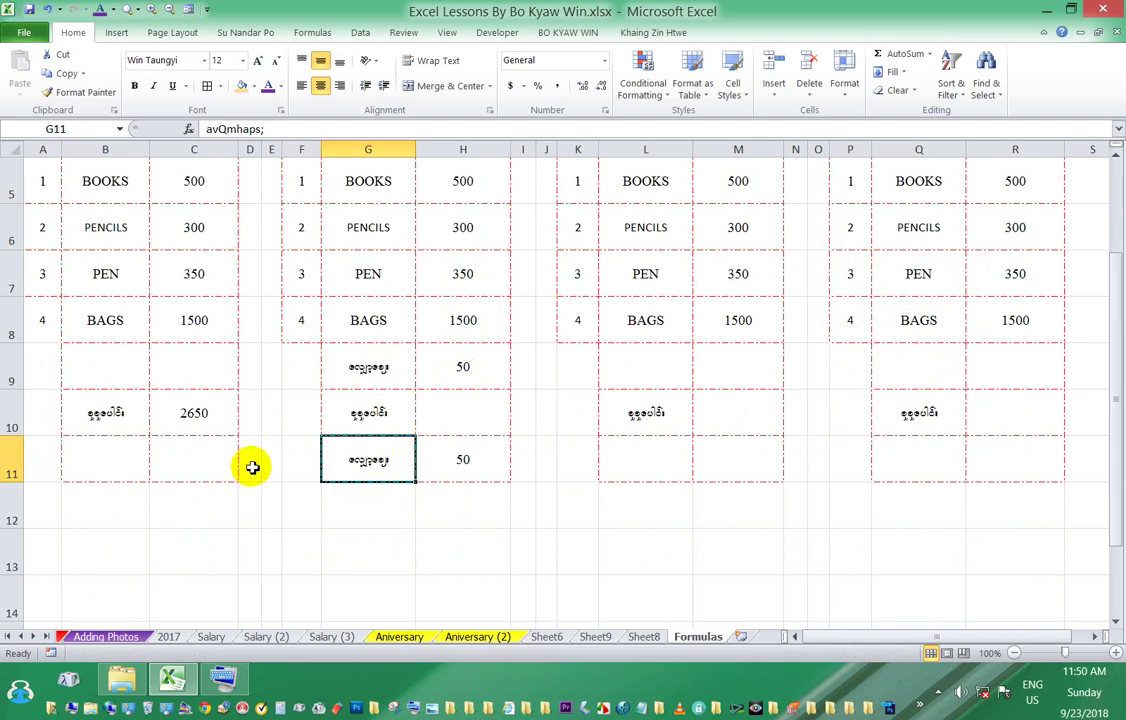
pyautogui.click(380, 370)
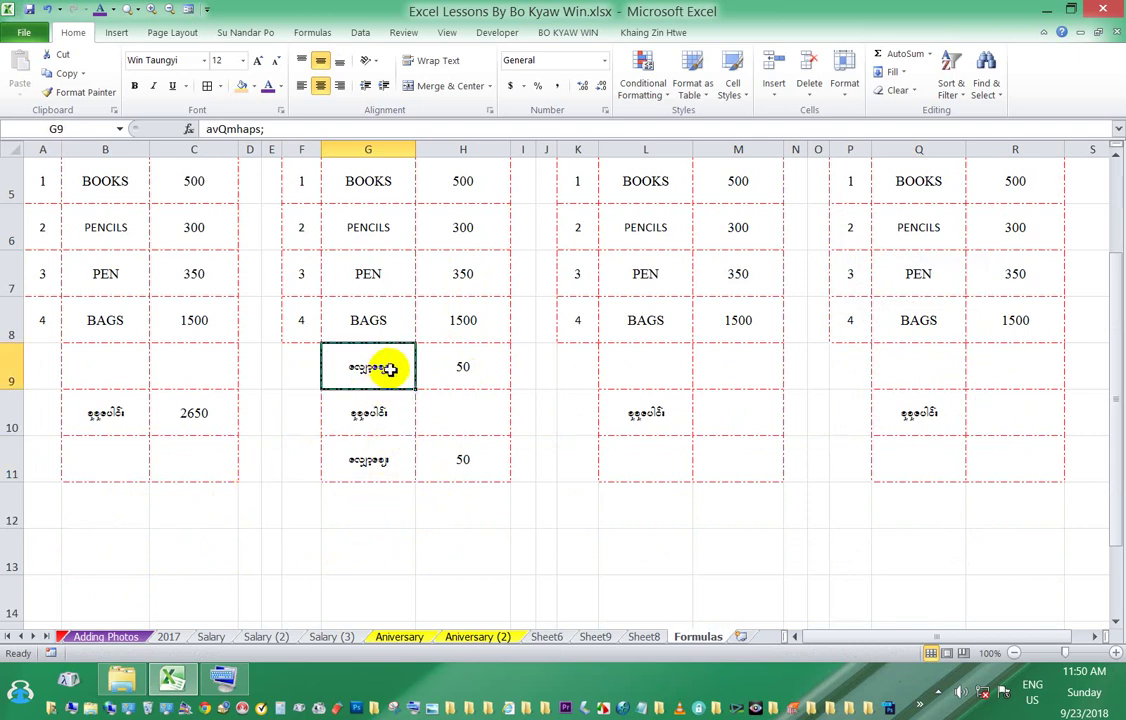
pyautogui.click(368, 420)
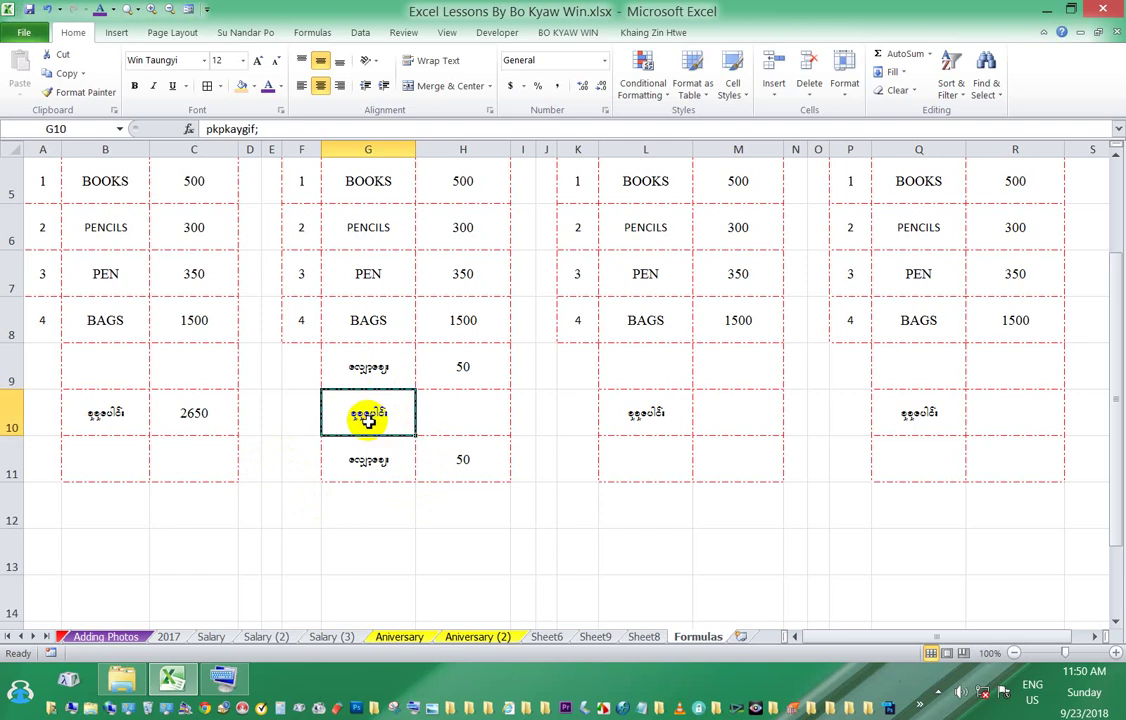
pyautogui.click(108, 461)
pyautogui.click(105, 370)
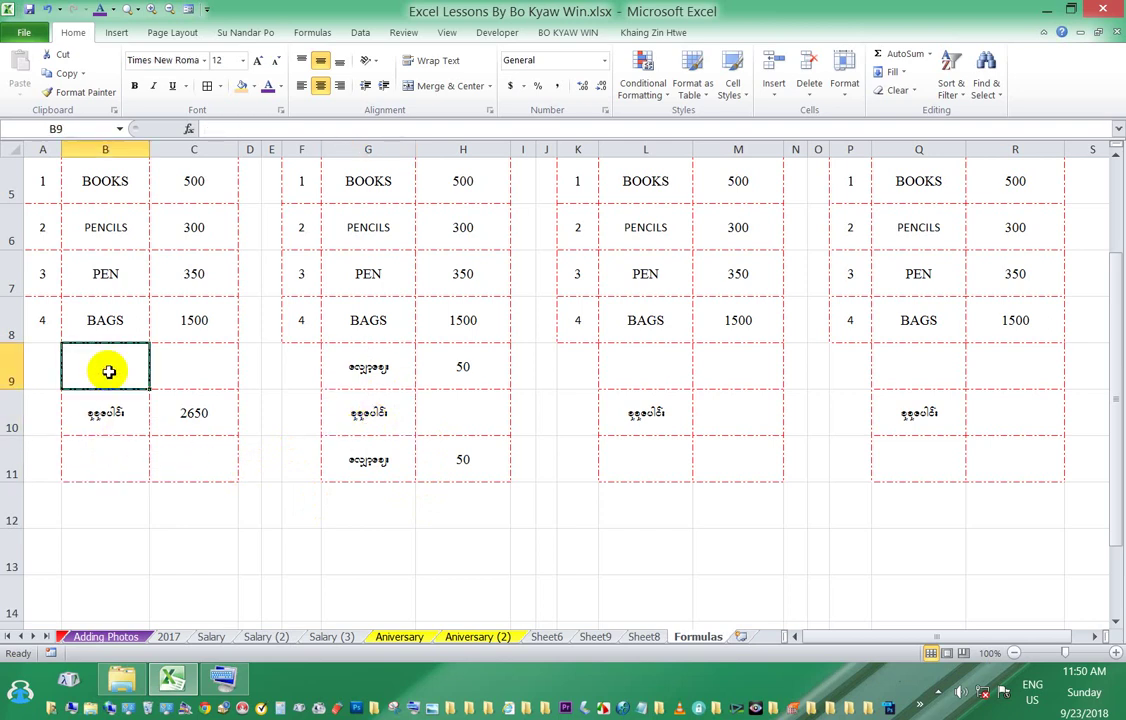
# Step: Paste the G9 label into B9, L9 and Q9
pyautogui.click(378, 365)
pyautogui.hotkey('ctrl', 'c')
pyautogui.click(120, 364)
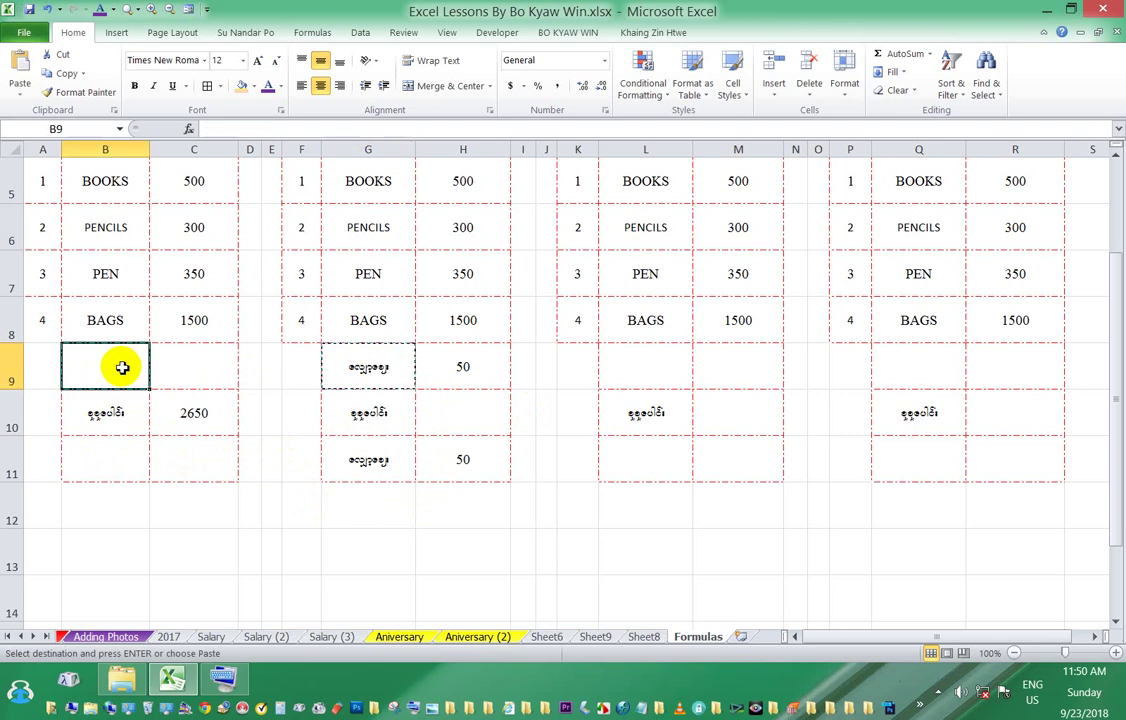
pyautogui.hotkey('ctrl', 'v')
pyautogui.click(641, 367)
pyautogui.hotkey('ctrl', 'v')
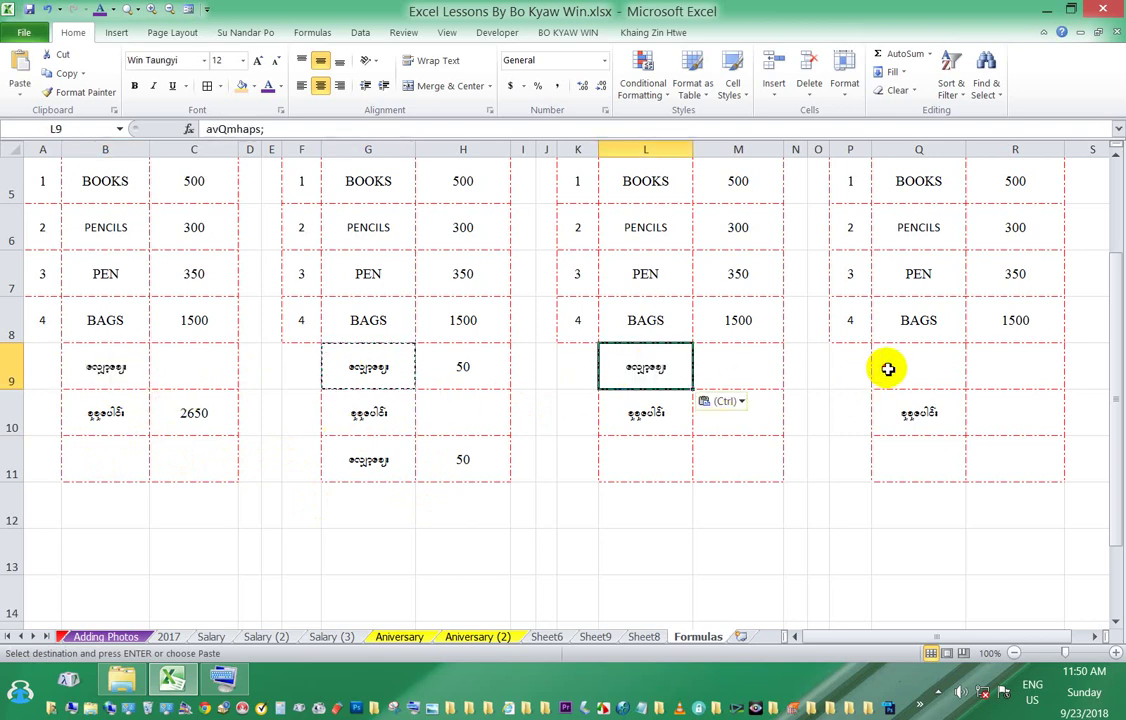
pyautogui.click(888, 369)
pyautogui.press('Return')
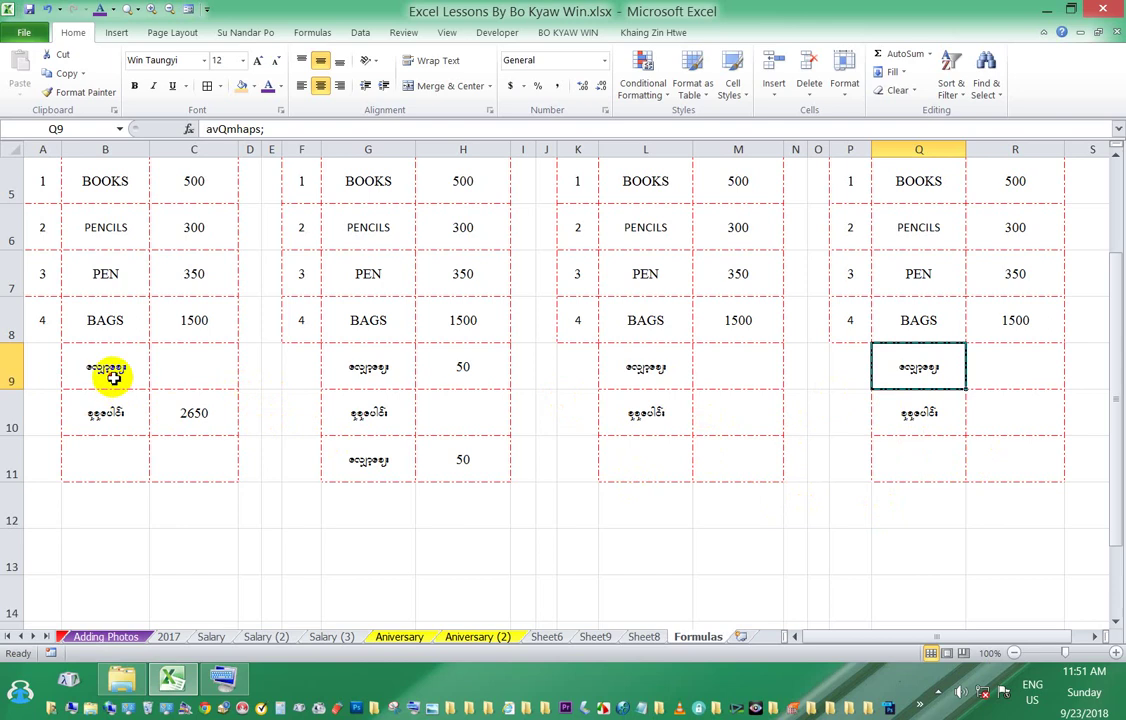
# Step: Enter a dash '-' in Addition cell C9
pyautogui.click(197, 372)
pyautogui.scroll(1, 197, 372)
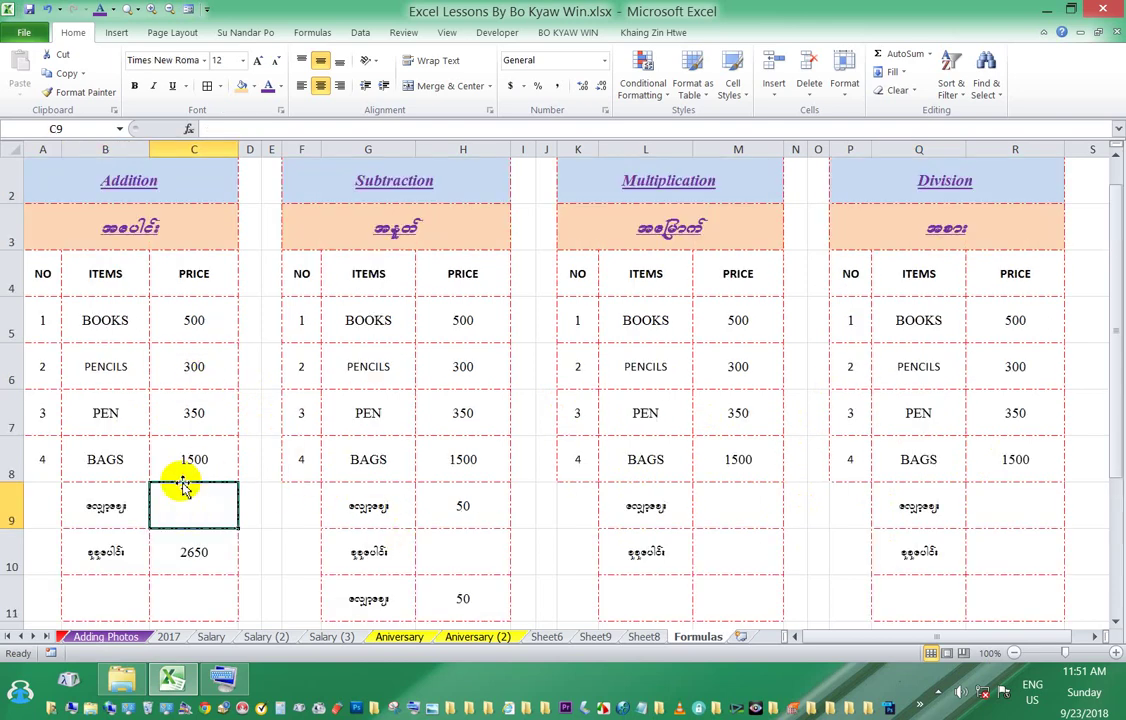
pyautogui.click(477, 515)
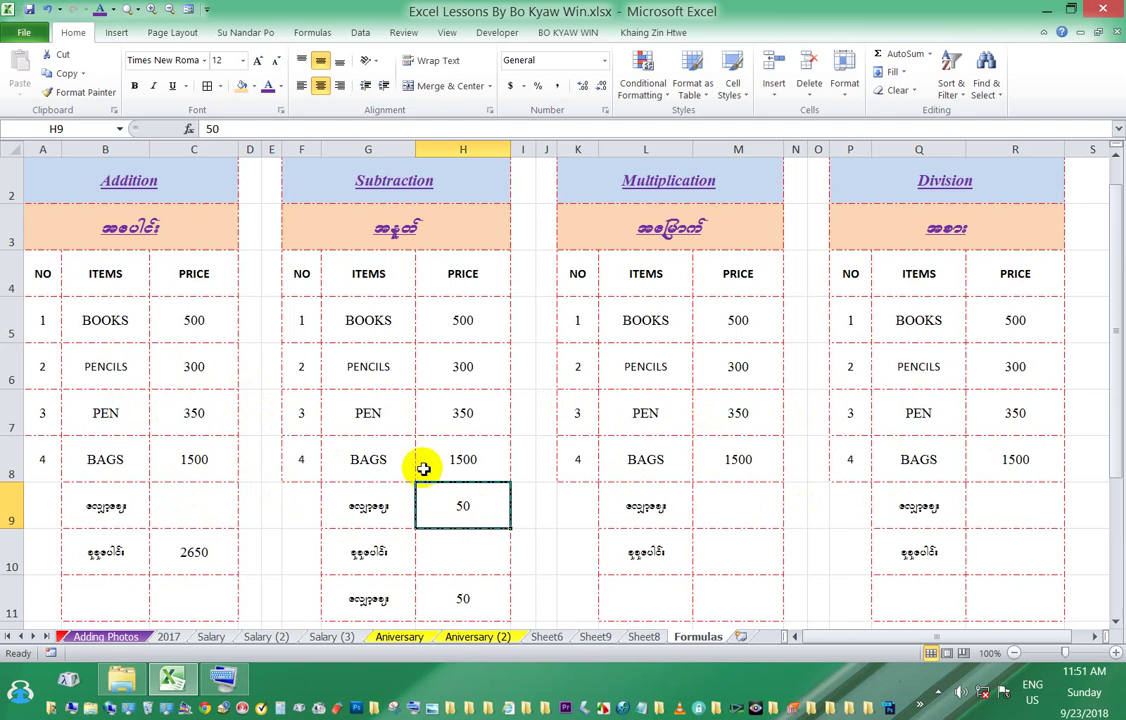
pyautogui.click(186, 514)
pyautogui.write('-')
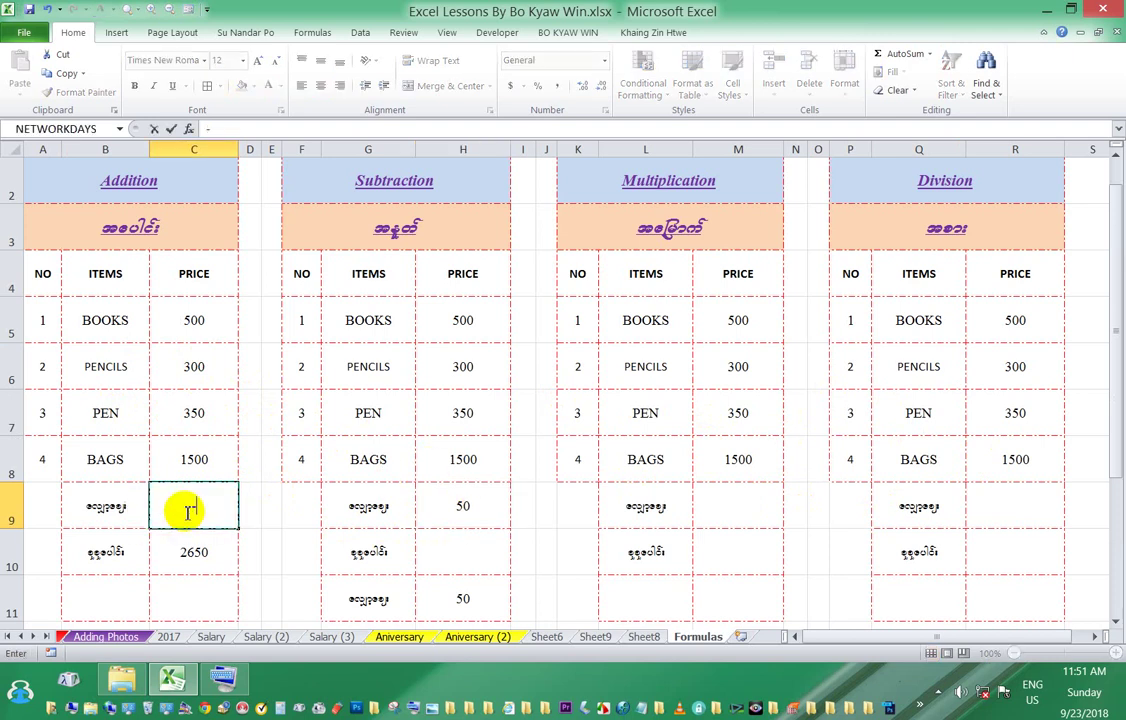
pyautogui.press('Return')
pyautogui.scroll(-1, 470, 507)
pyautogui.scroll(-1, 474, 508)
pyautogui.scroll(1, 474, 508)
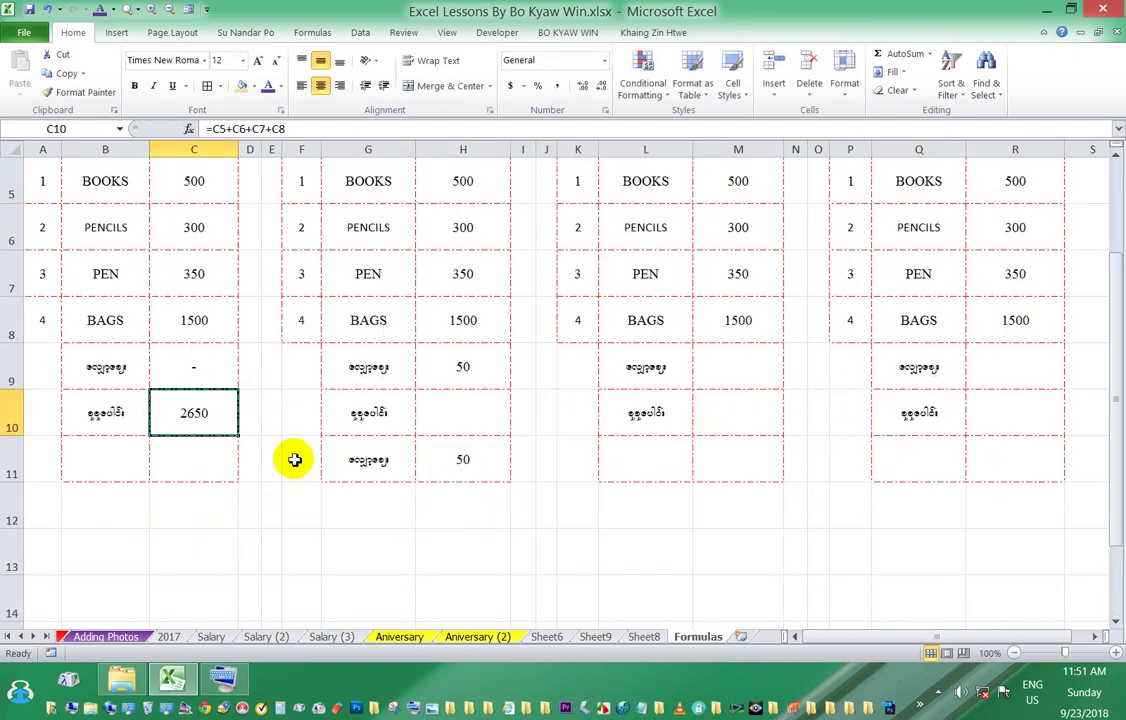
# Step: Copy the B10 total label into B11
pyautogui.click(109, 462)
pyautogui.click(107, 428)
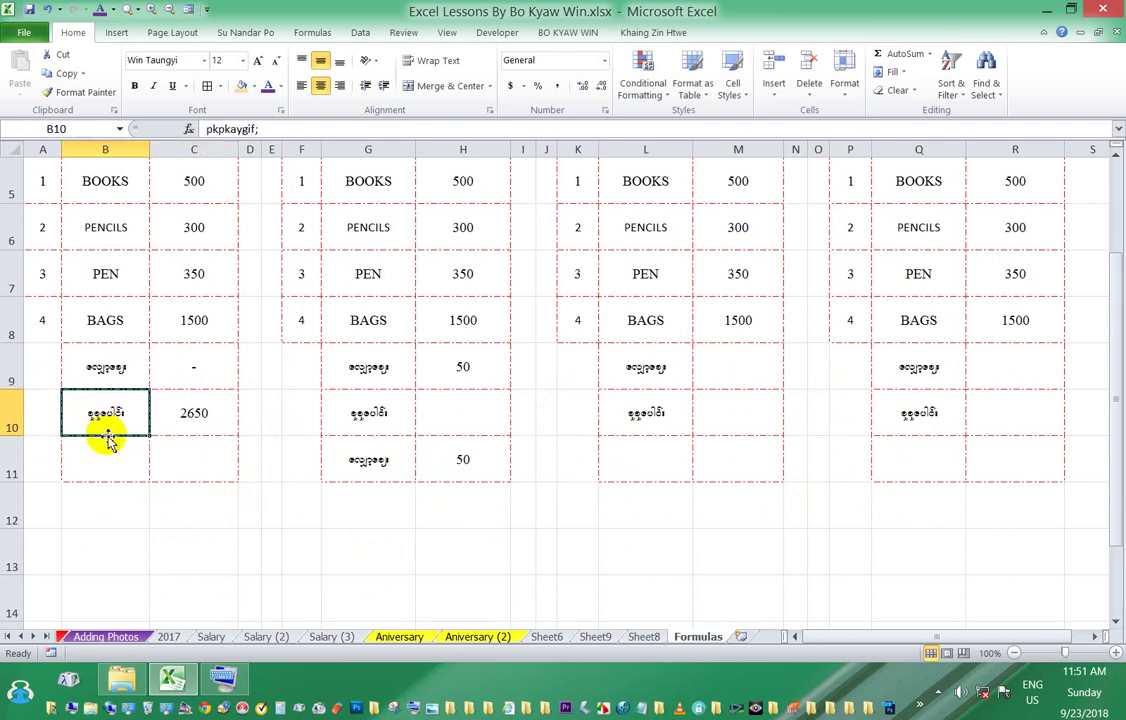
pyautogui.hotkey('ctrl', 'c')
pyautogui.click(113, 458)
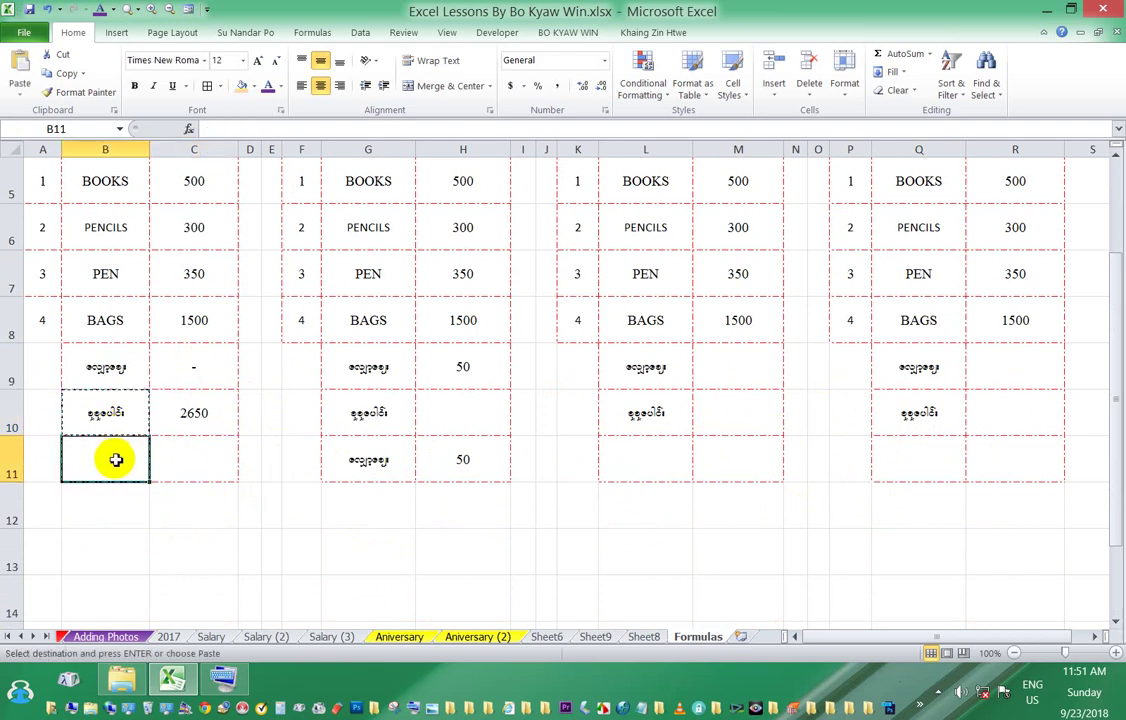
pyautogui.hotkey('ctrl', 'v')
pyautogui.press('Escape')
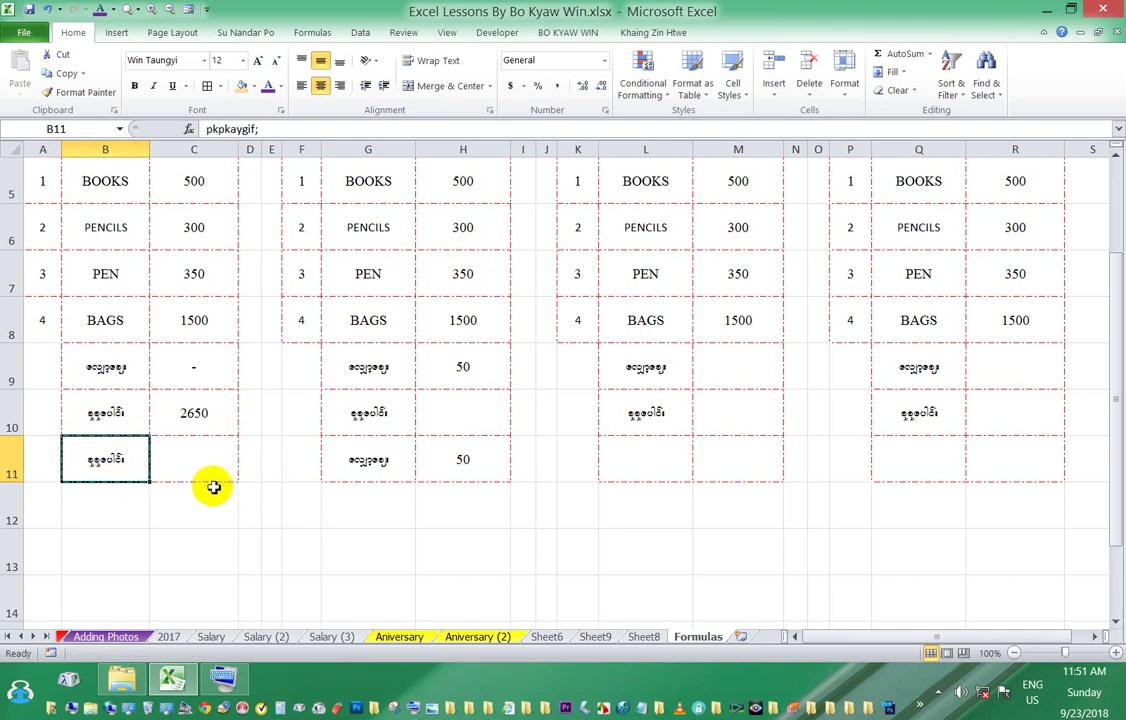
# Step: Paste the B11 label into L11 and Q11
pyautogui.hotkey('ctrl', 'c')
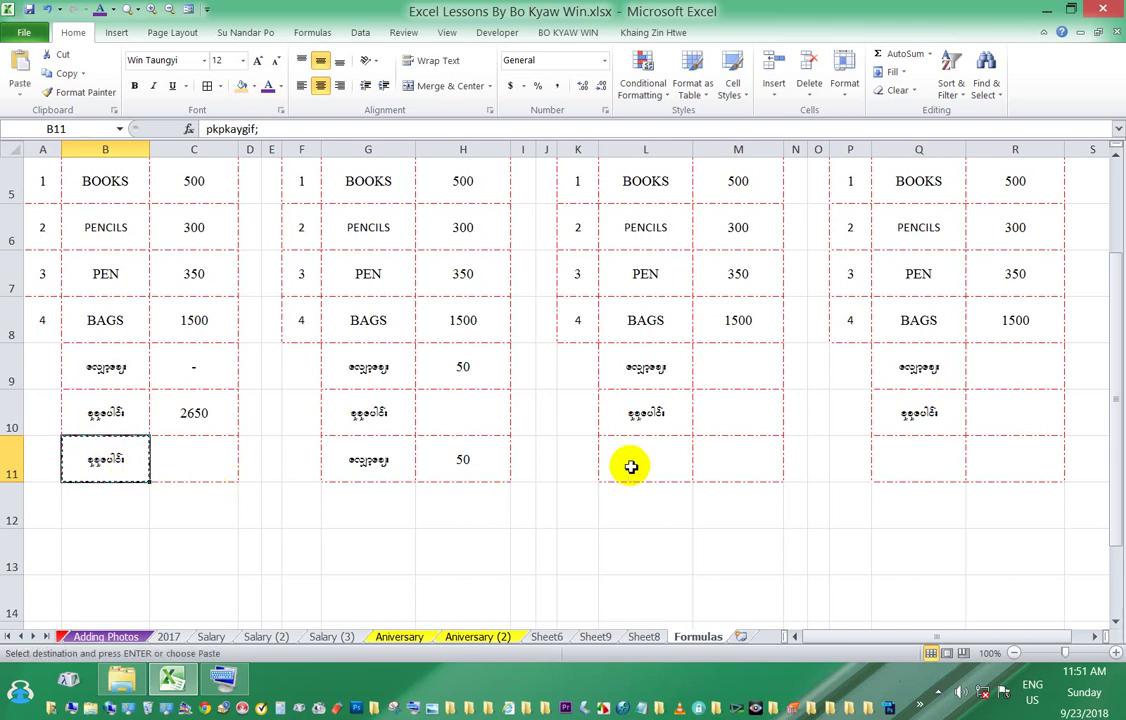
pyautogui.click(629, 467)
pyautogui.hotkey('ctrl', 'v')
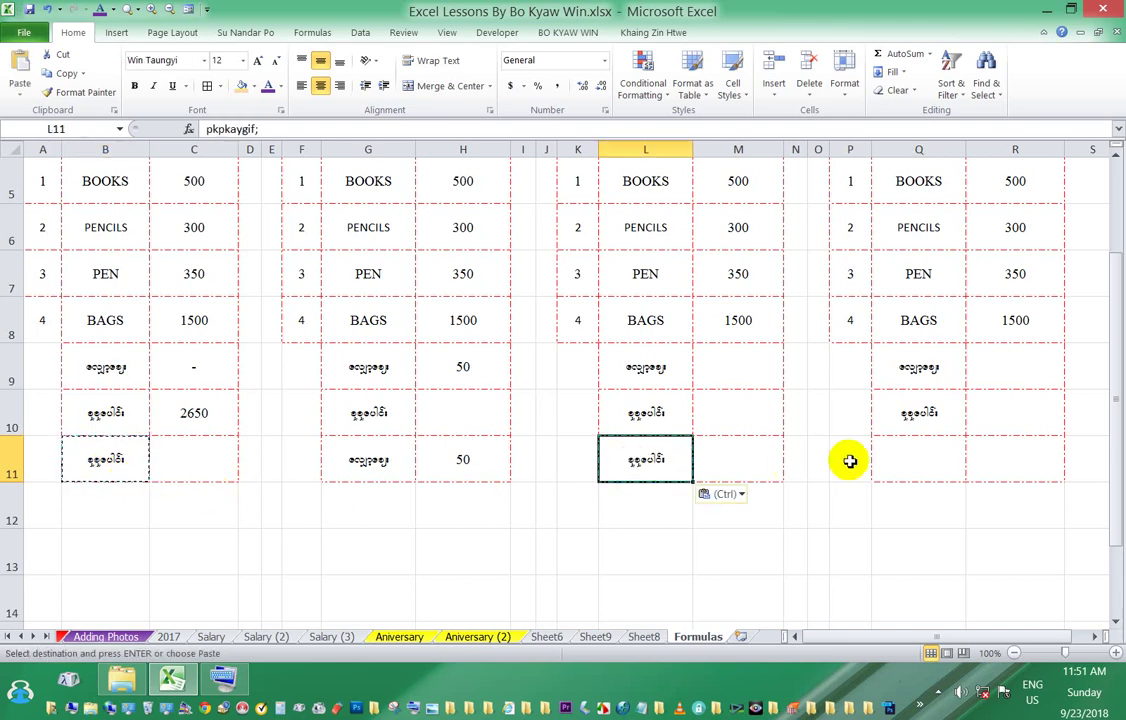
pyautogui.click(900, 462)
pyautogui.hotkey('ctrl', 'v')
pyautogui.press('Escape')
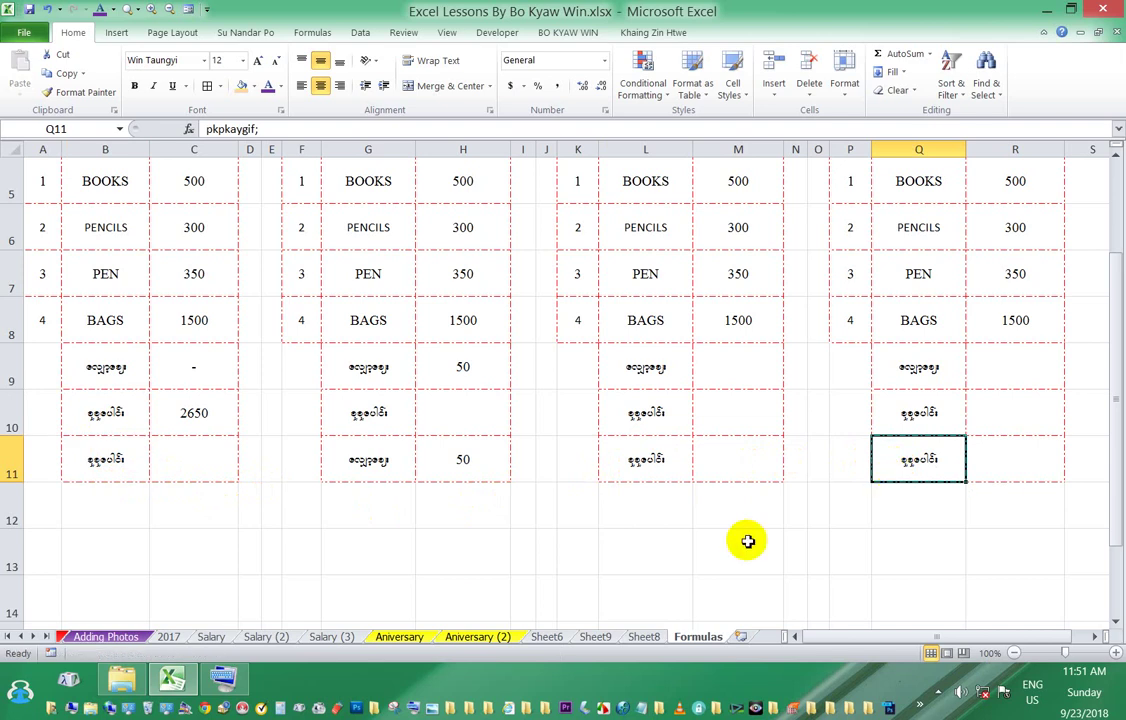
pyautogui.click(519, 591)
# Step: Review C9, C10, G9 and H10, then start a formula with '=' in C11
pyautogui.click(185, 410)
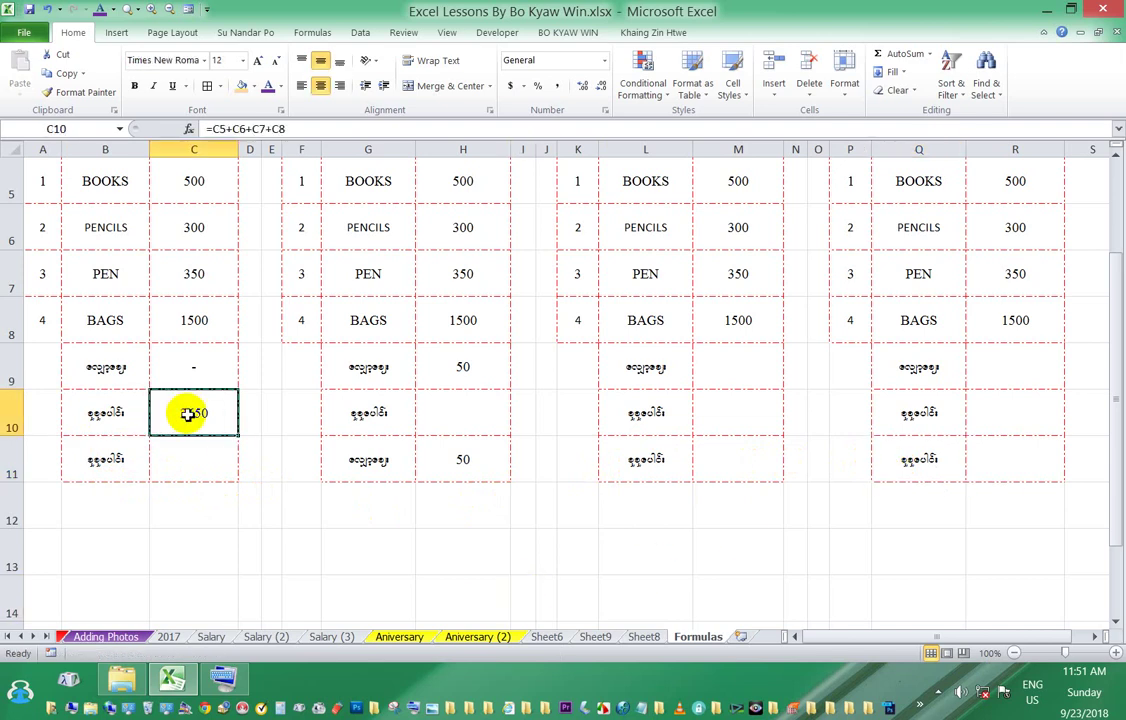
pyautogui.click(198, 374)
pyautogui.click(196, 415)
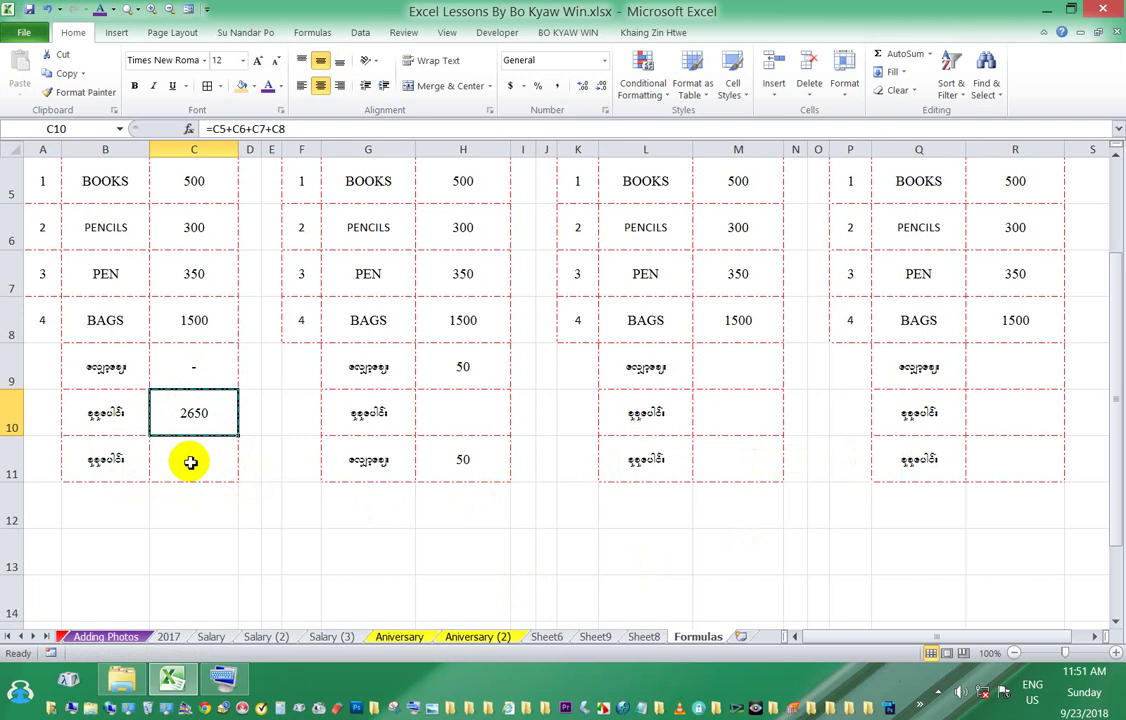
pyautogui.click(190, 462)
pyautogui.scroll(1, 190, 462)
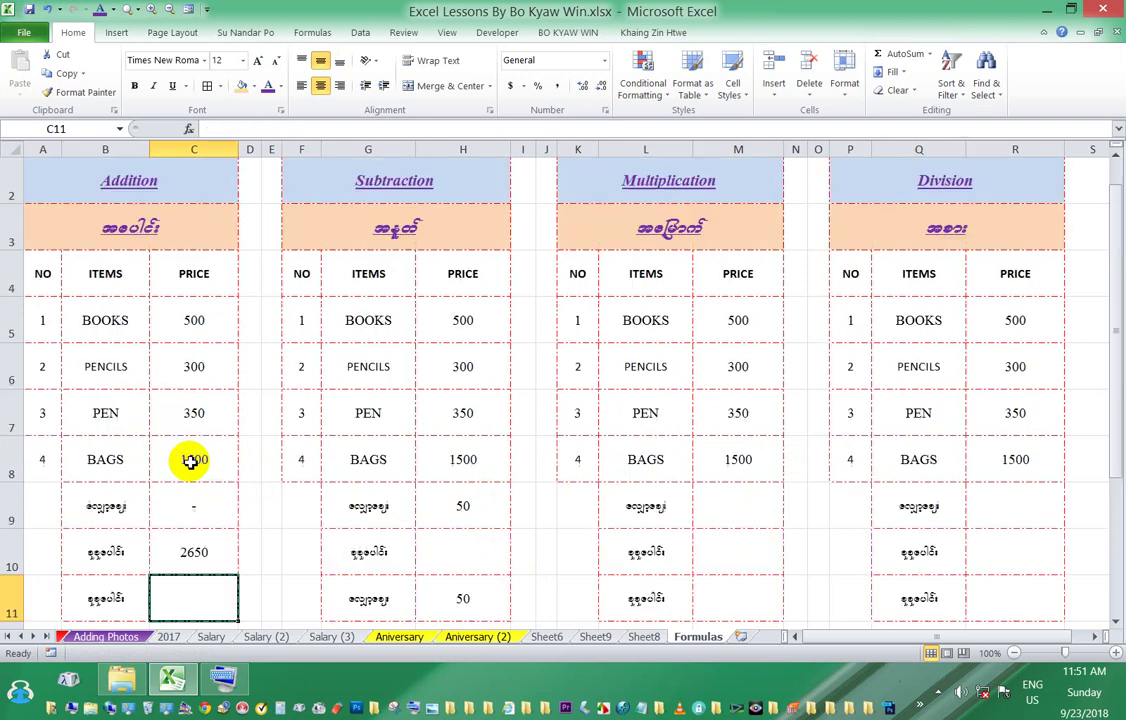
pyautogui.scroll(-1, 190, 462)
pyautogui.scroll(1, 183, 517)
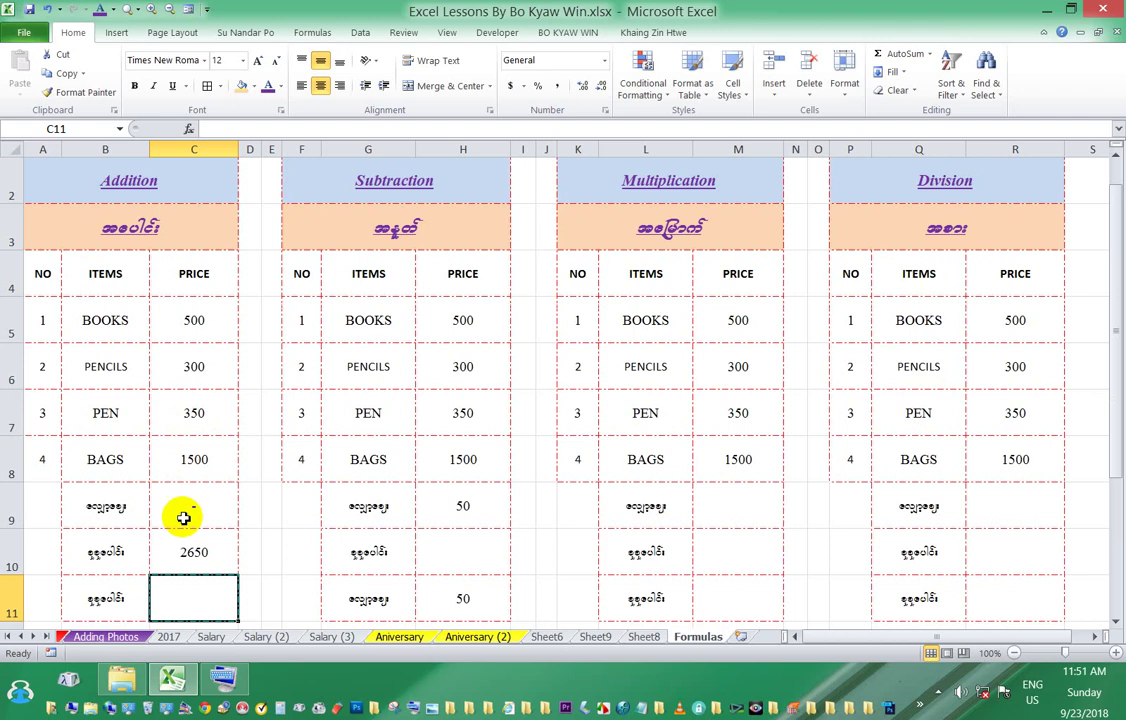
pyautogui.scroll(-1, 186, 518)
pyautogui.scroll(1, 186, 518)
pyautogui.scroll(-1, 183, 590)
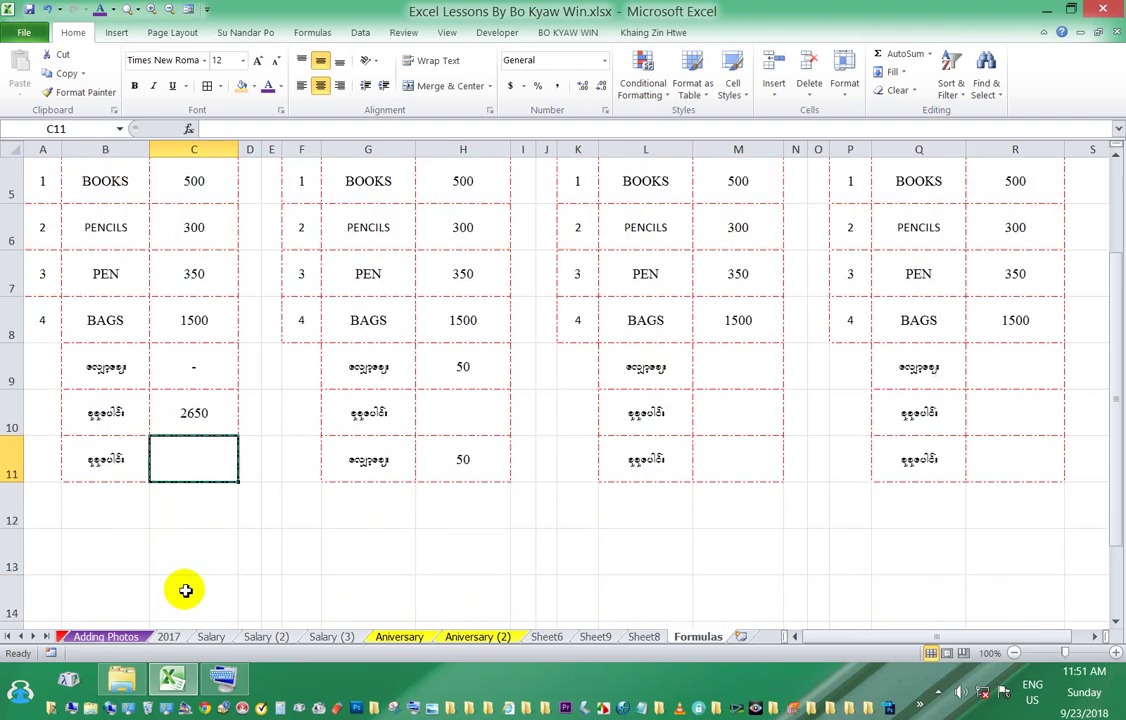
pyautogui.click(378, 372)
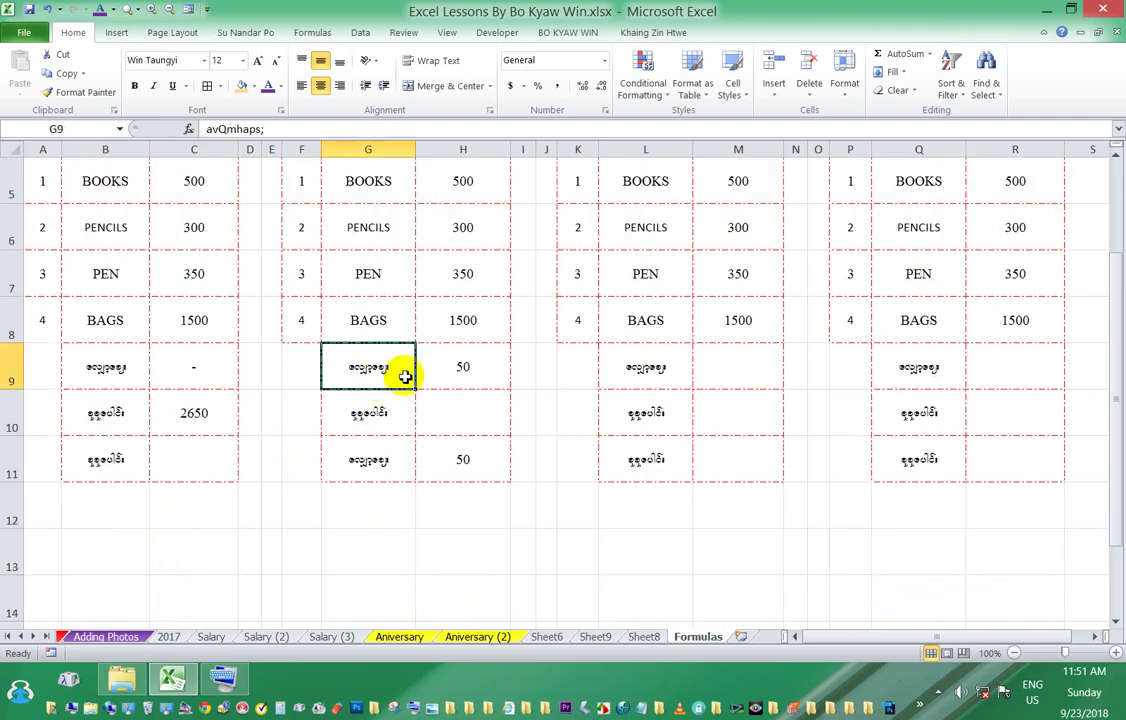
pyautogui.click(448, 415)
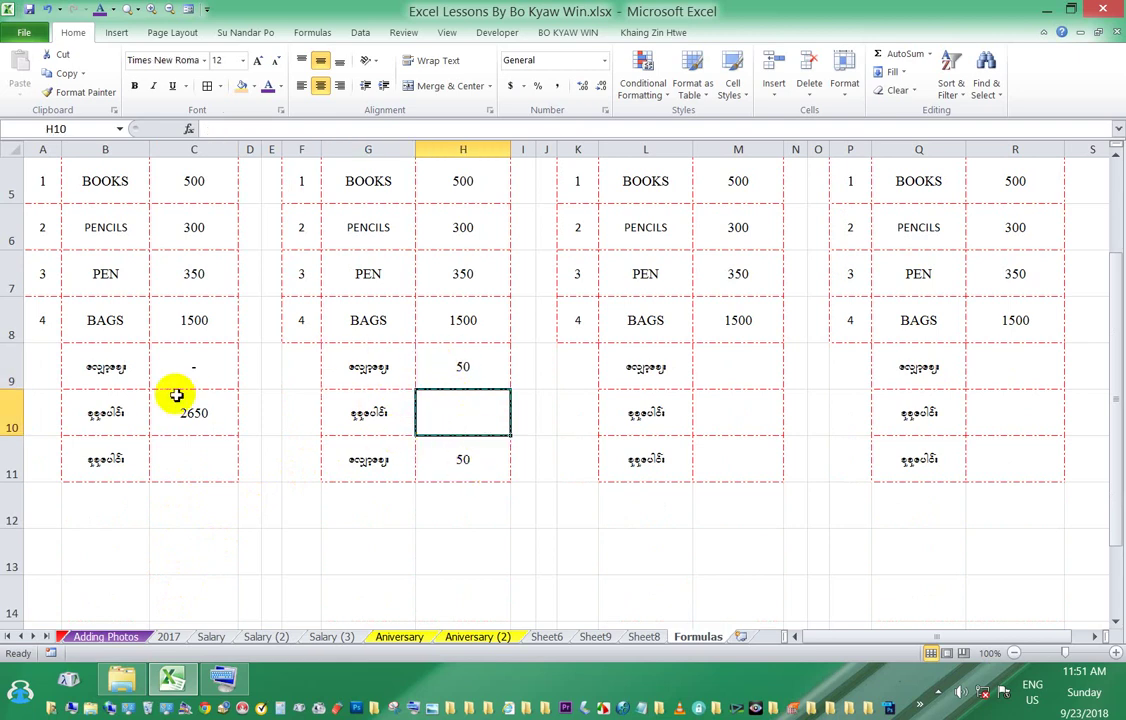
pyautogui.click(195, 465)
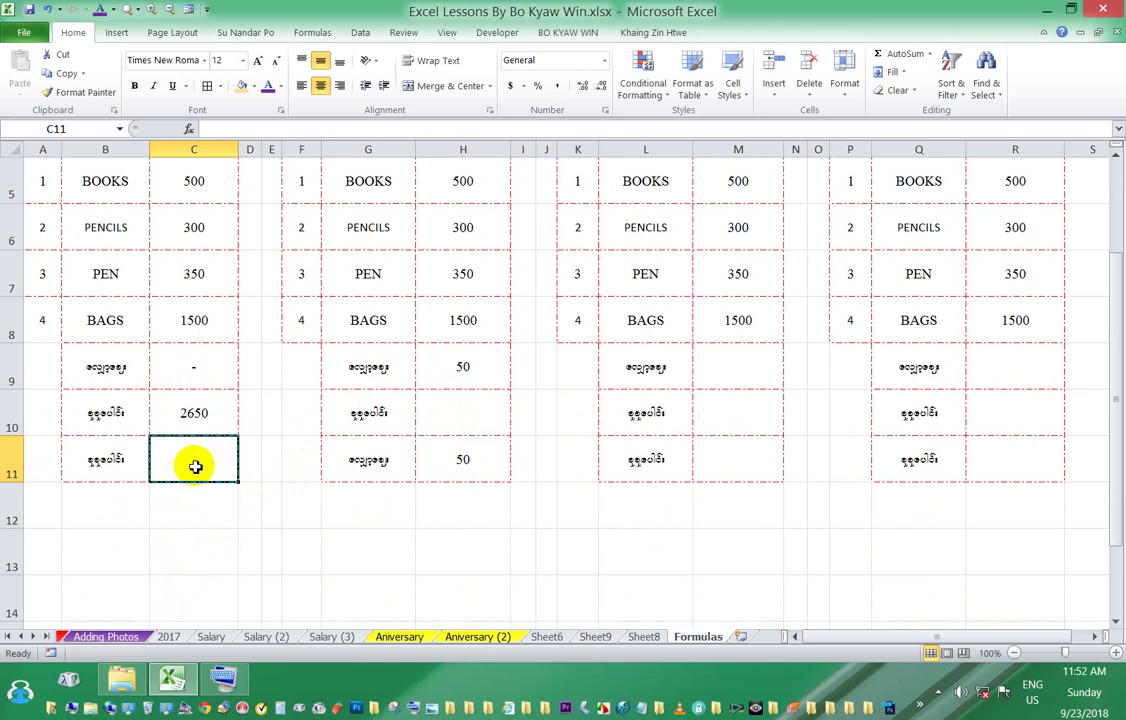
pyautogui.write('=')
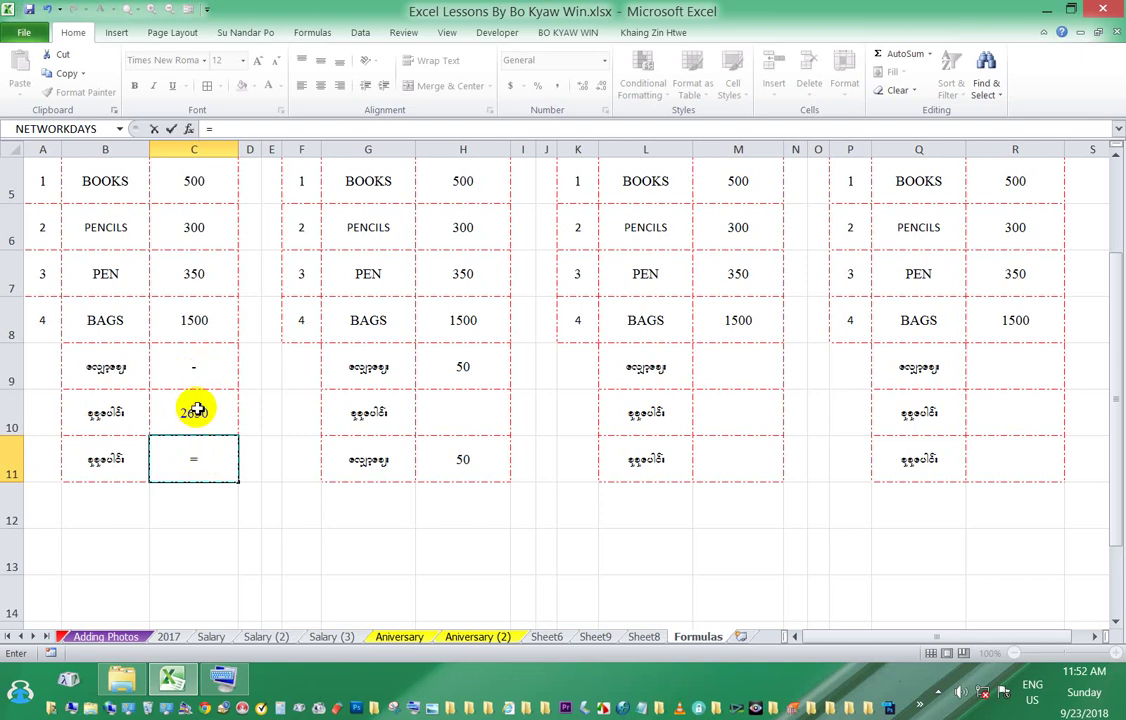
# Step: Complete =C10-C9 in C11, which returns #VALUE! because C9 holds a dash
pyautogui.click(195, 420)
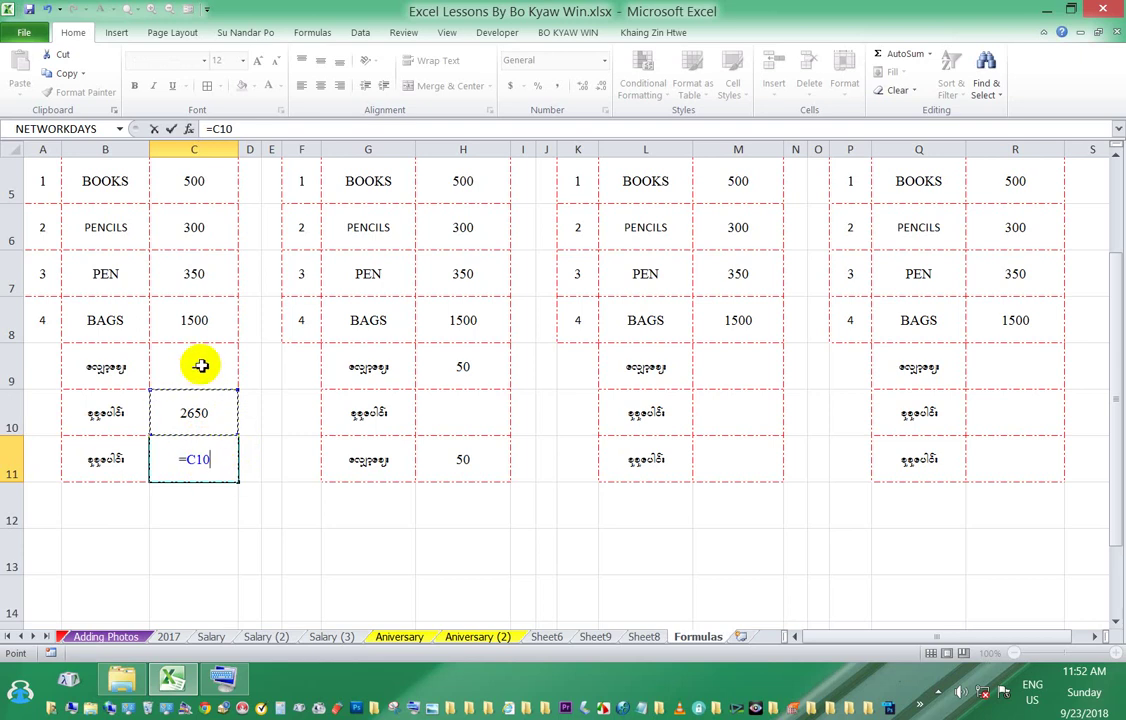
pyautogui.write('-')
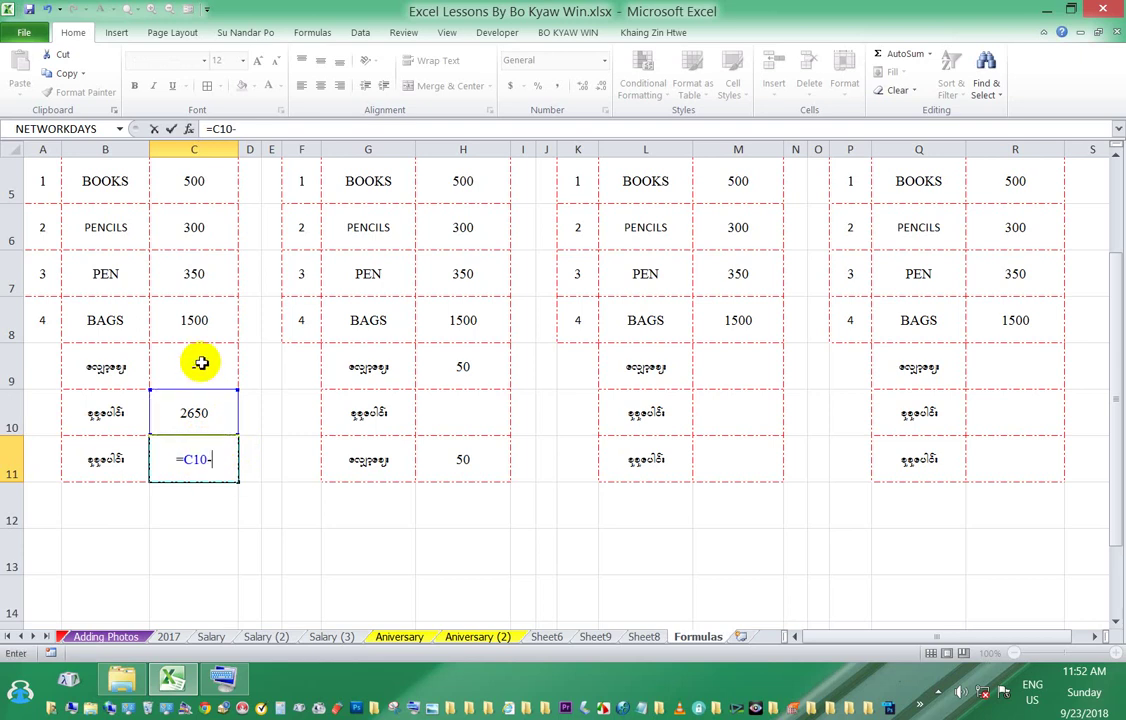
pyautogui.click(201, 364)
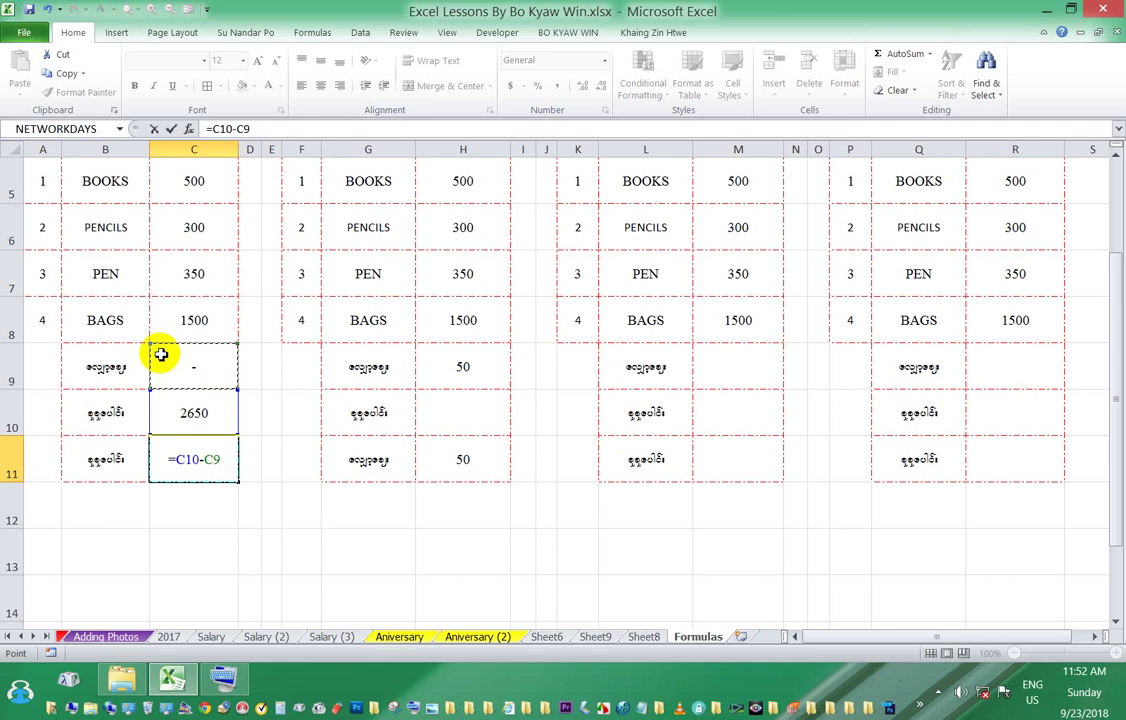
pyautogui.click(172, 130)
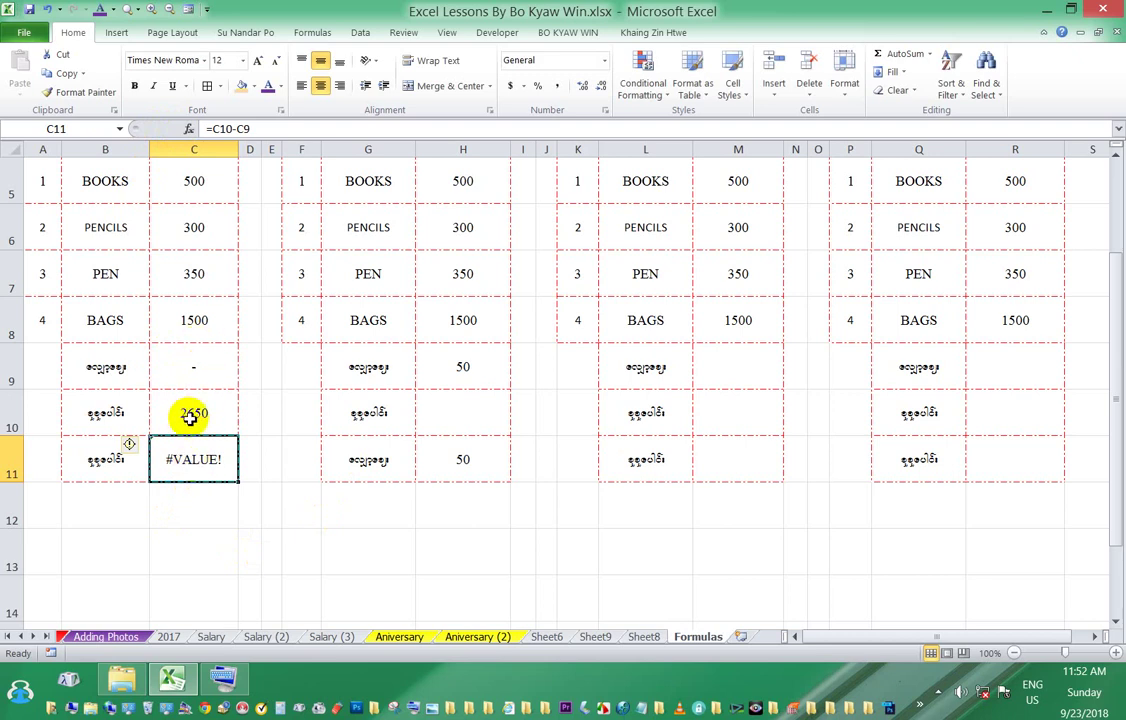
pyautogui.click(189, 415)
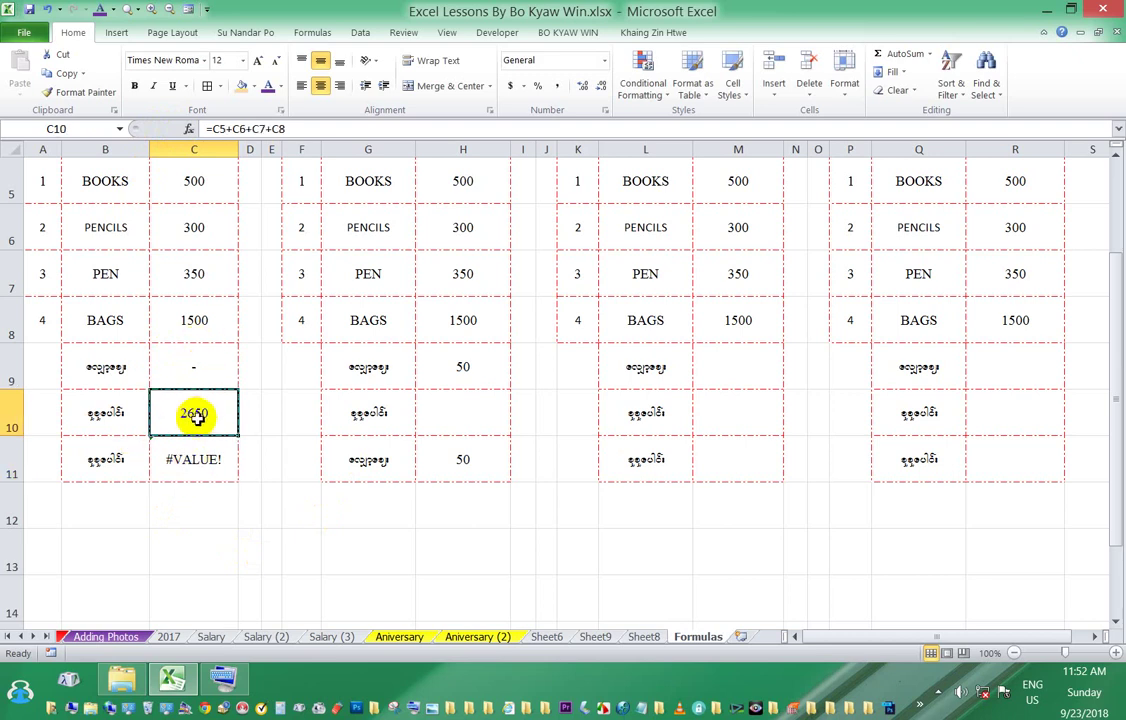
# Step: Delete the 50 from cell H11 of the Subtraction table, leaving the 50 in H9
pyautogui.click(463, 461)
pyautogui.press('Delete')
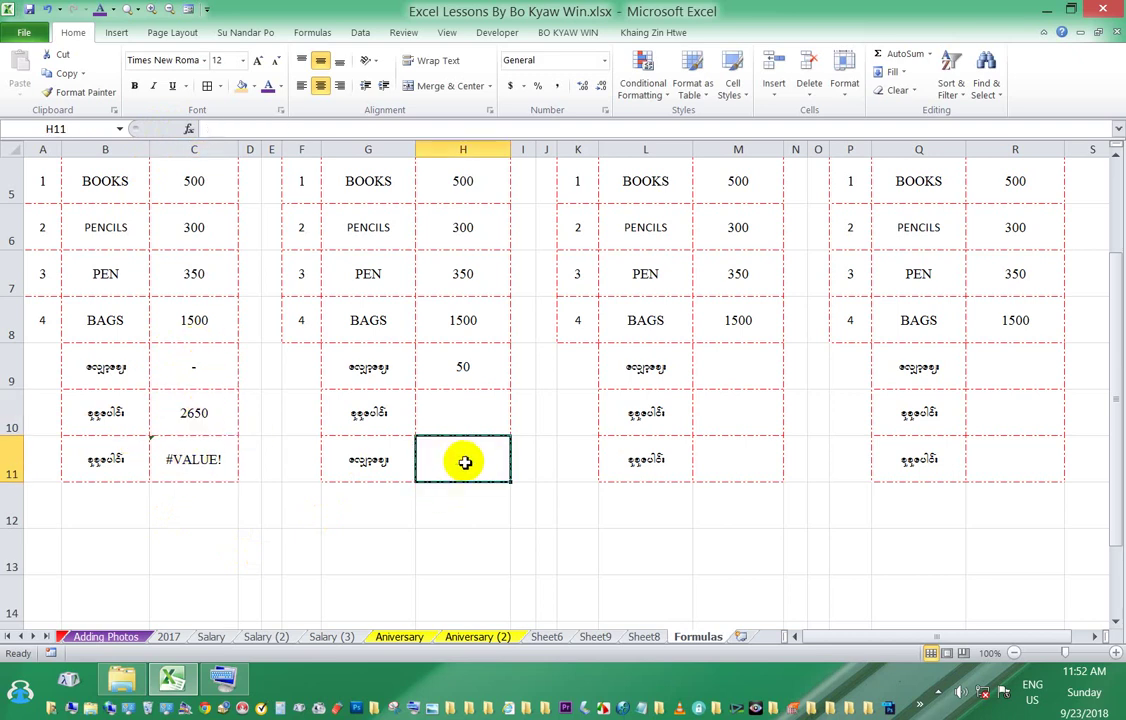
pyautogui.click(466, 368)
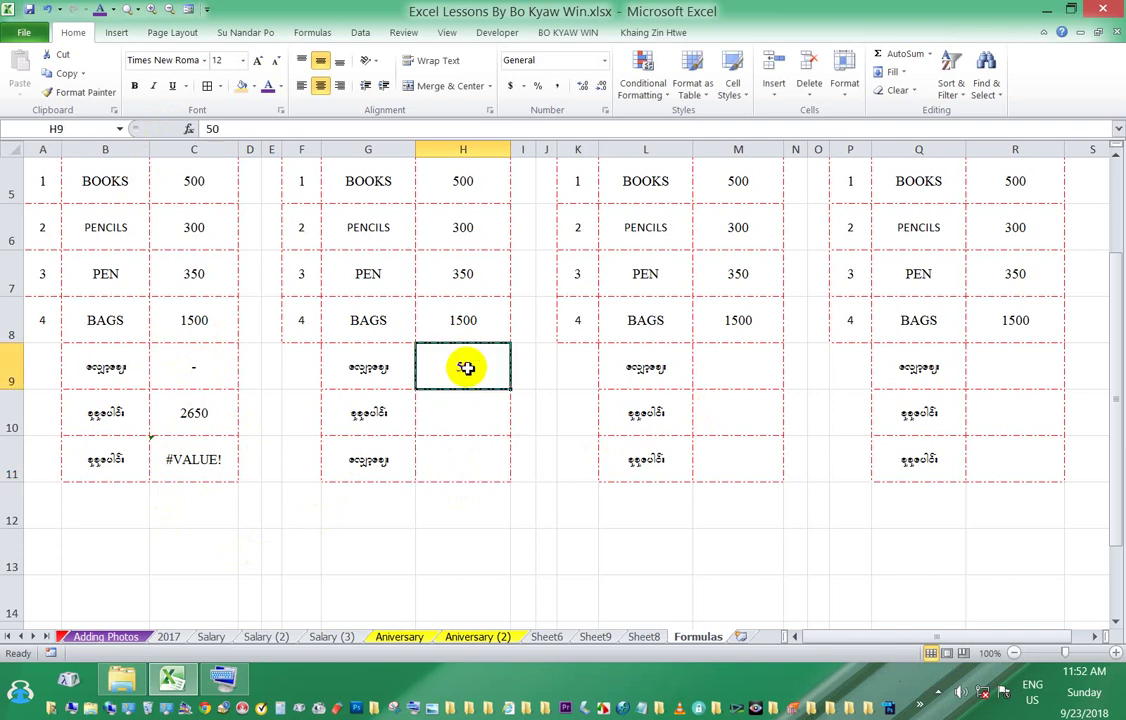
# Step: Review cells M9, M5 (500), L5 (BOOKS) and M6 (300) in the Multiplication table
pyautogui.scroll(1, 727, 370)
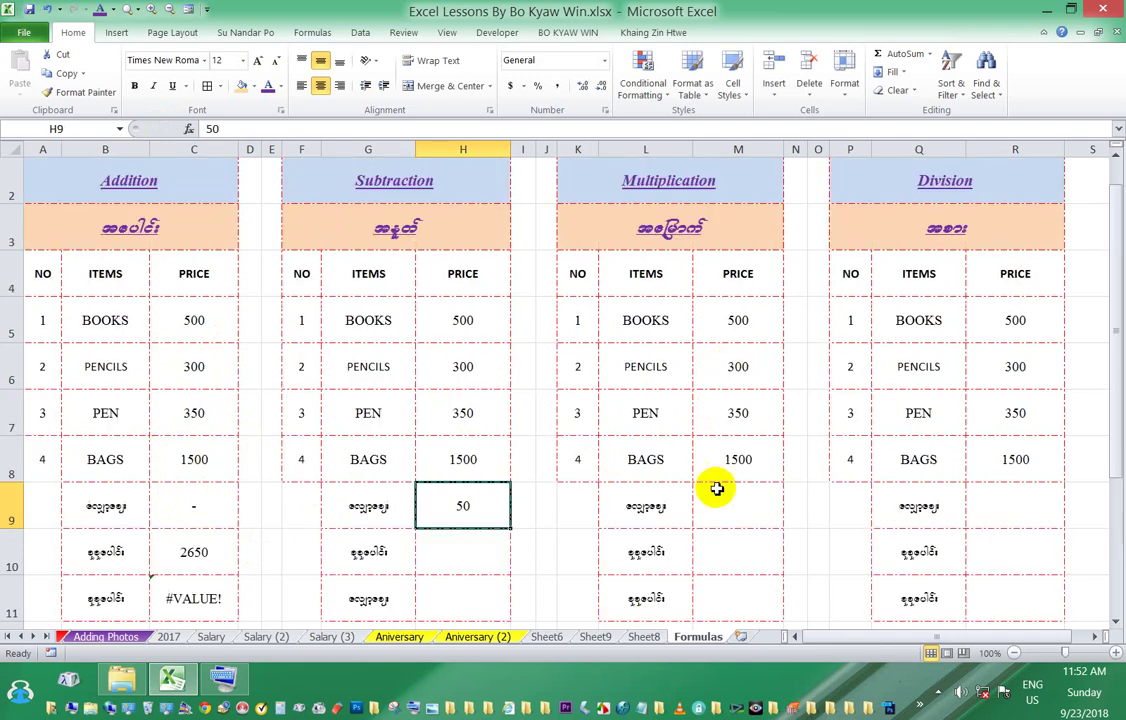
pyautogui.click(731, 495)
pyautogui.scroll(-1, 730, 400)
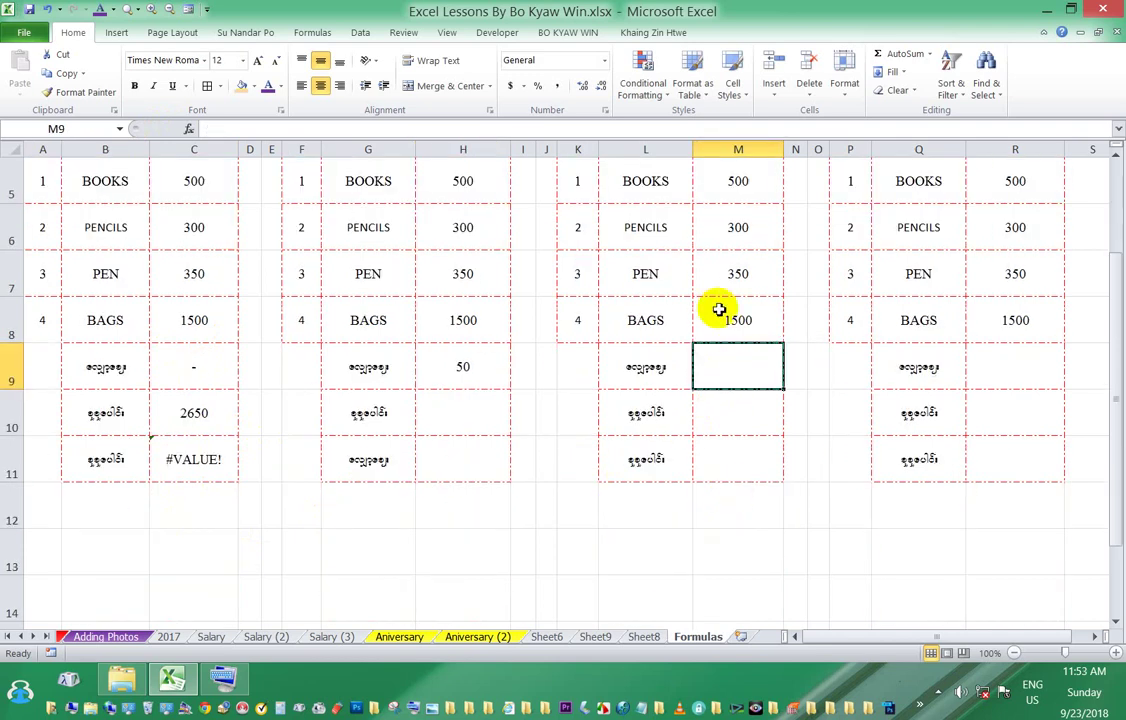
pyautogui.scroll(1, 740, 300)
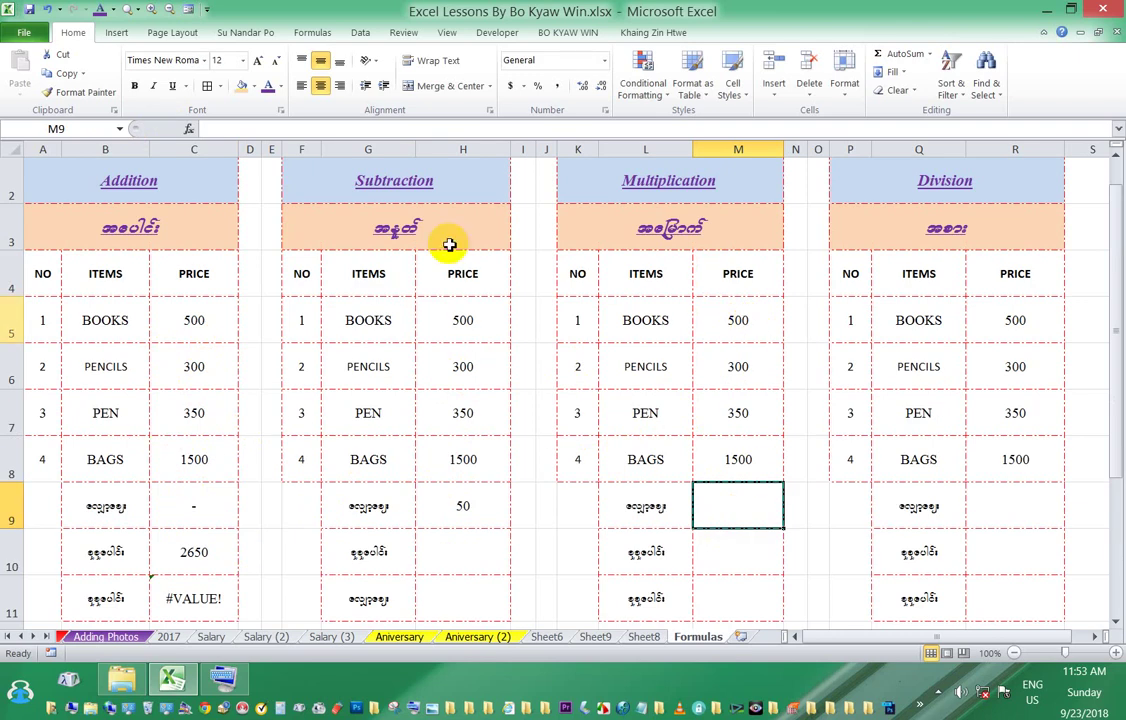
pyautogui.click(746, 322)
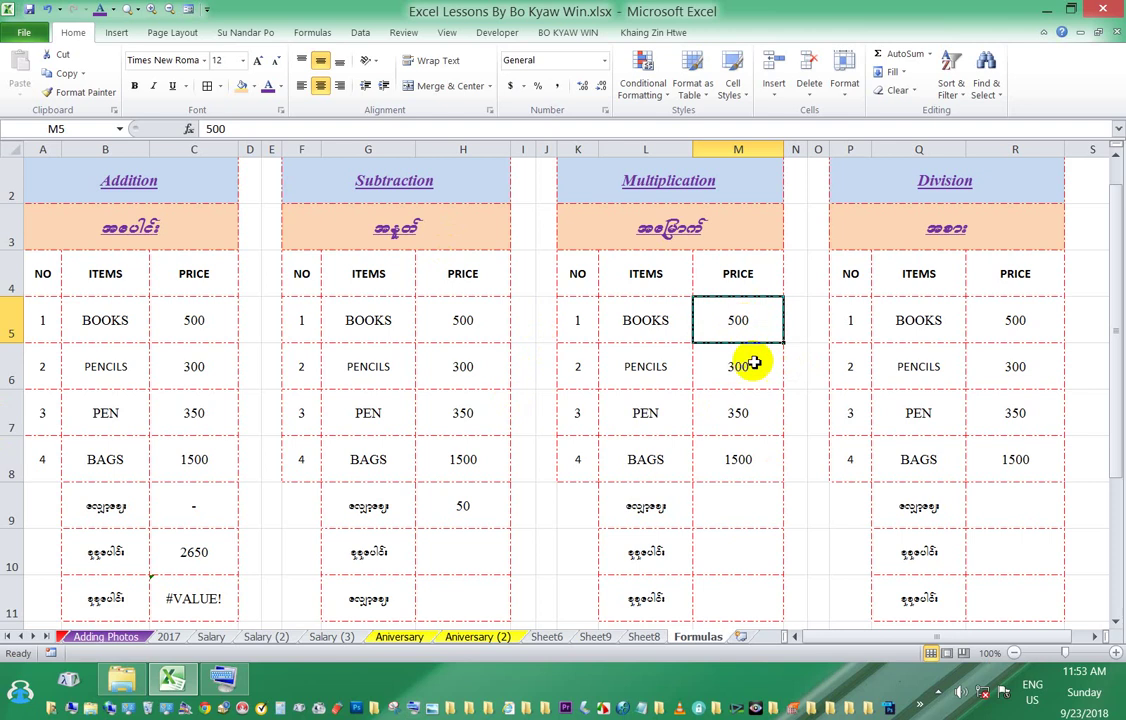
pyautogui.click(630, 322)
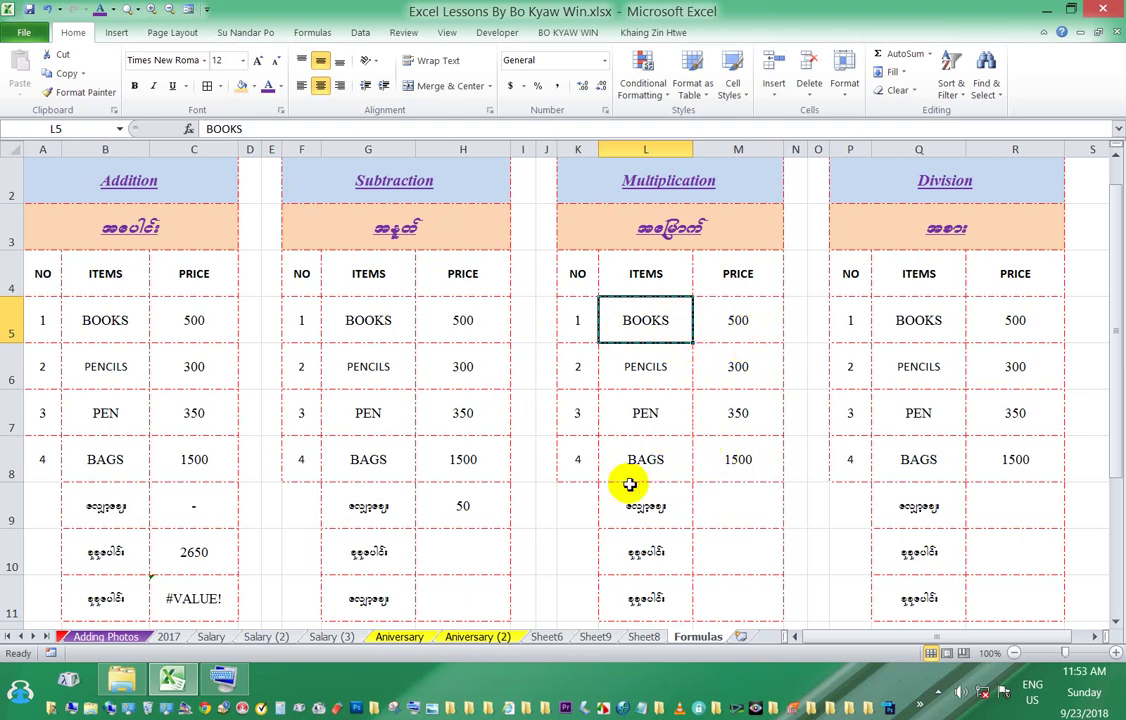
pyautogui.click(742, 324)
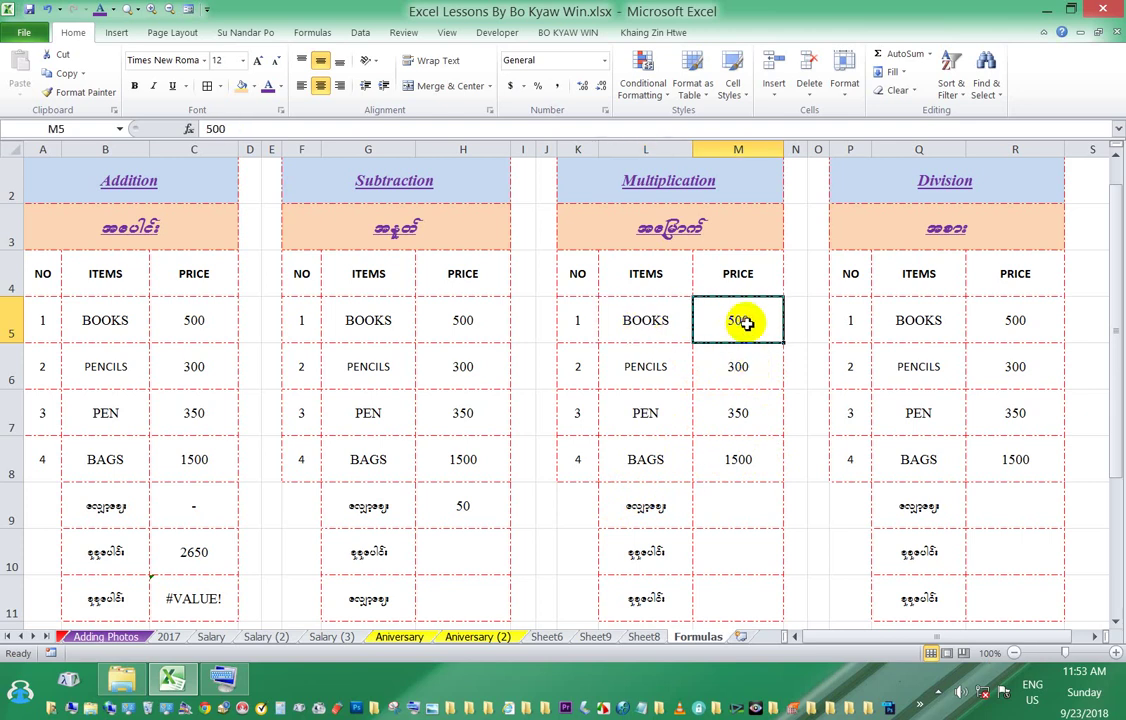
pyautogui.click(727, 517)
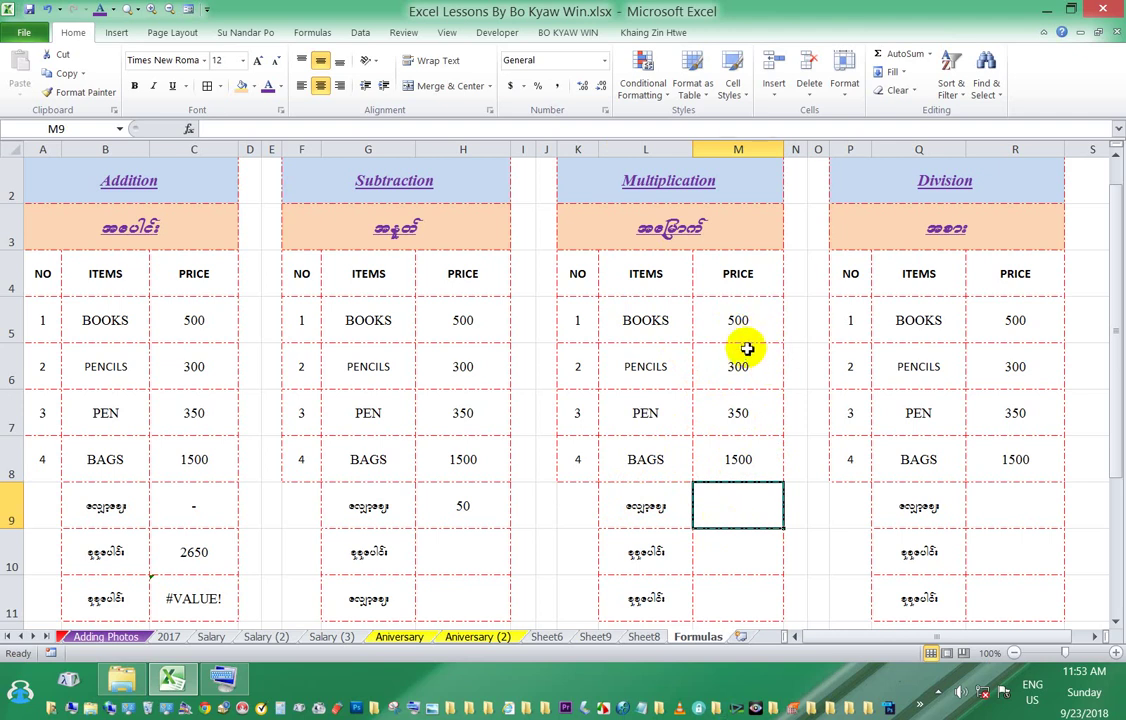
pyautogui.click(750, 349)
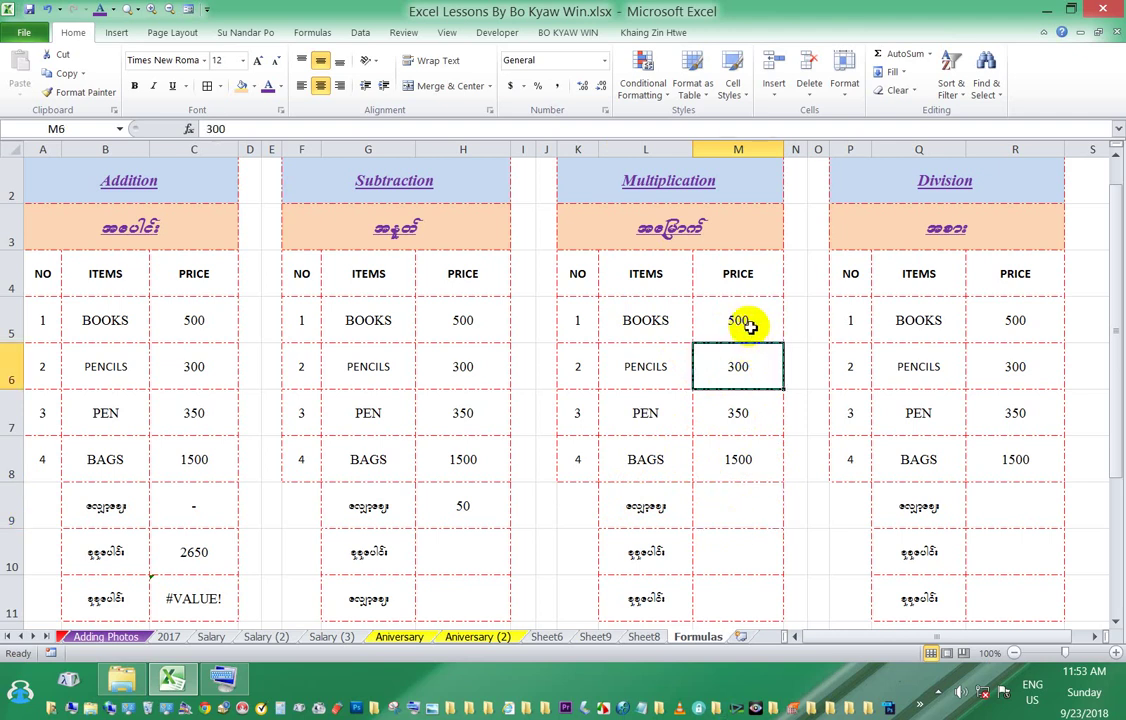
# Step: Insert an entire blank column at M, pushing the Multiplication prices into column N
pyautogui.hotkey('ctrl', 'c')
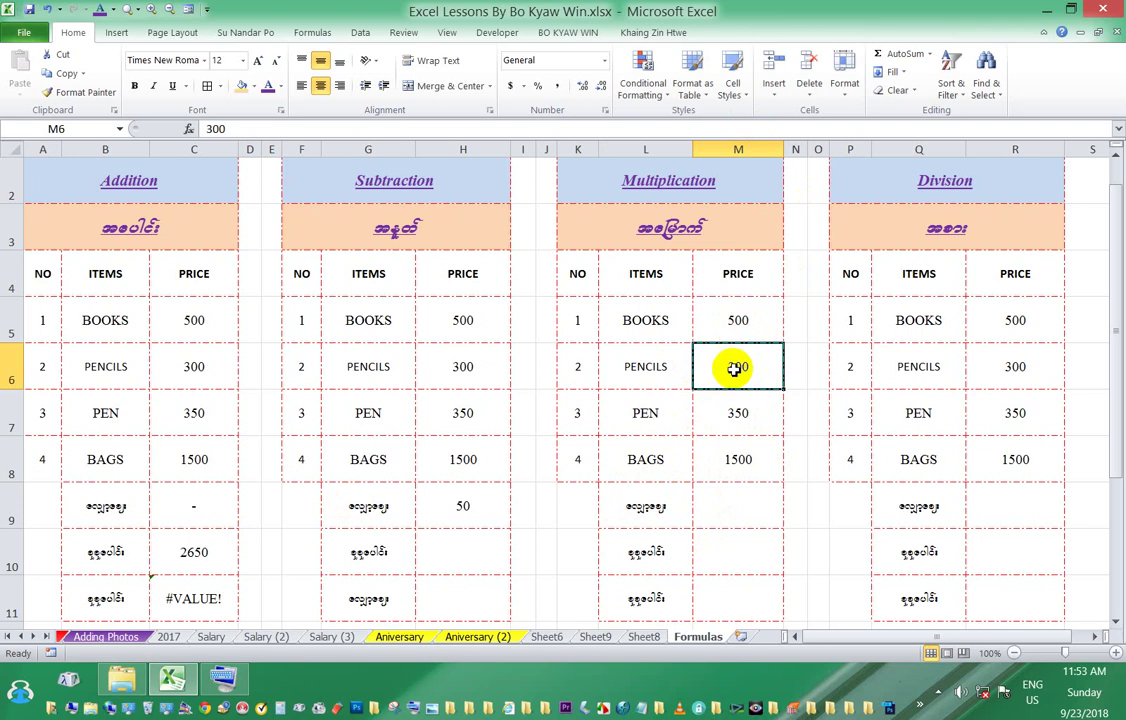
pyautogui.rightClick(735, 369)
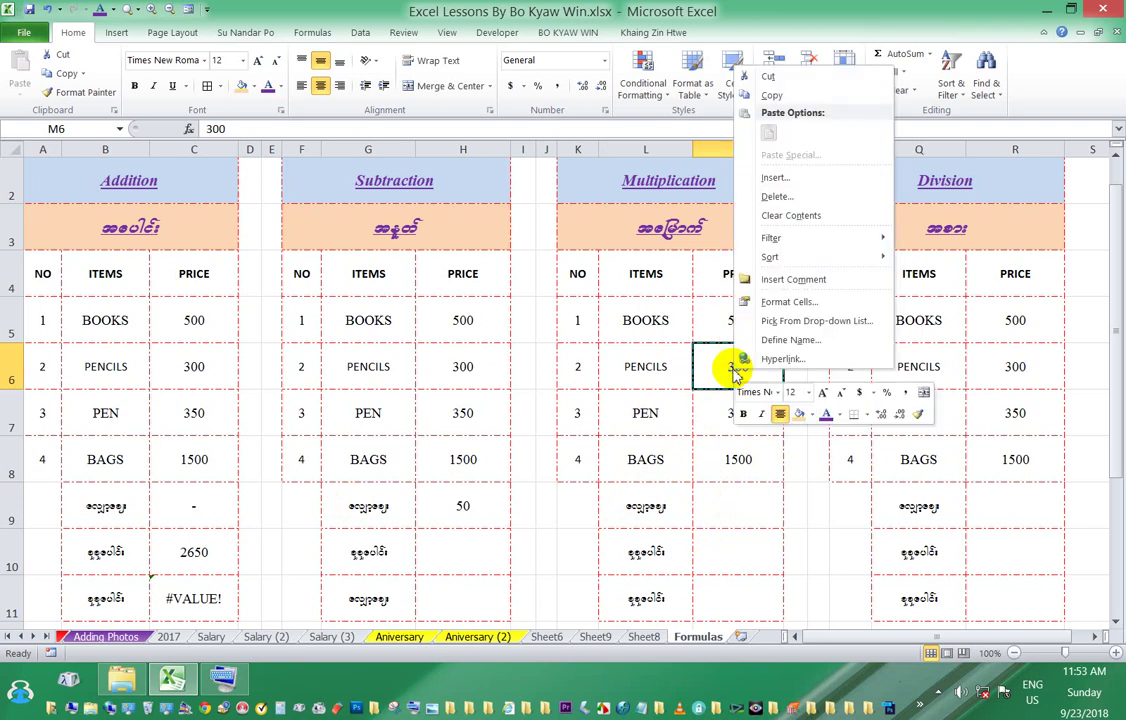
pyautogui.click(777, 177)
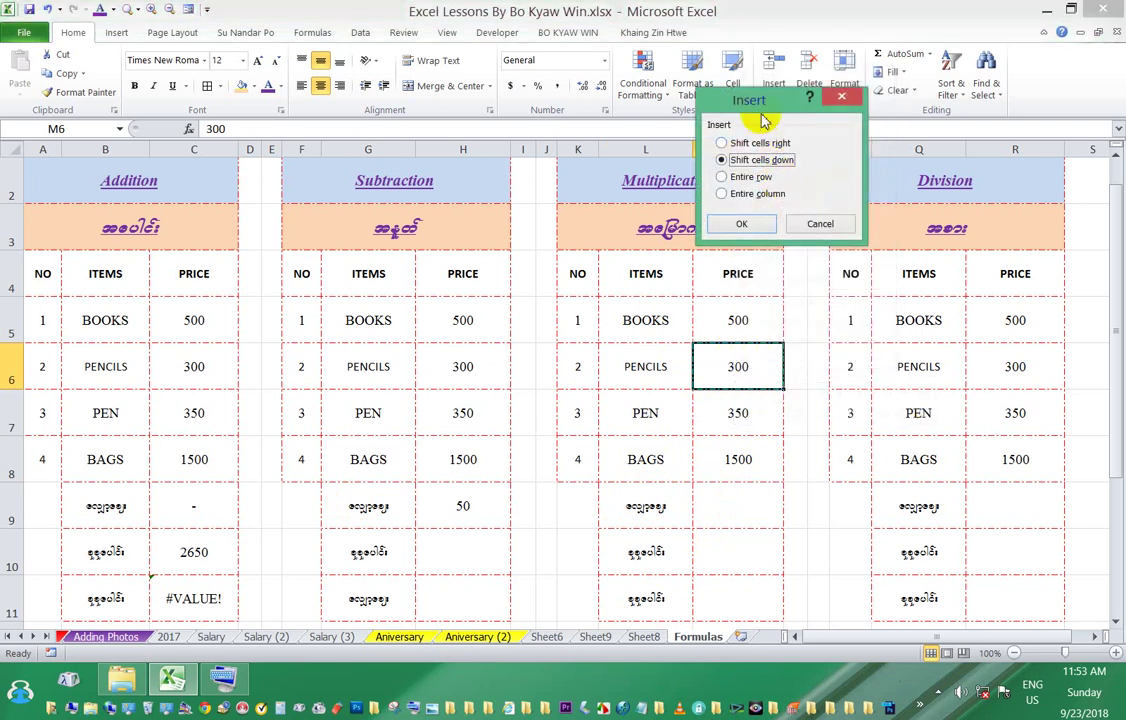
pyautogui.moveTo(763, 120); pyautogui.dragTo(915, 115)
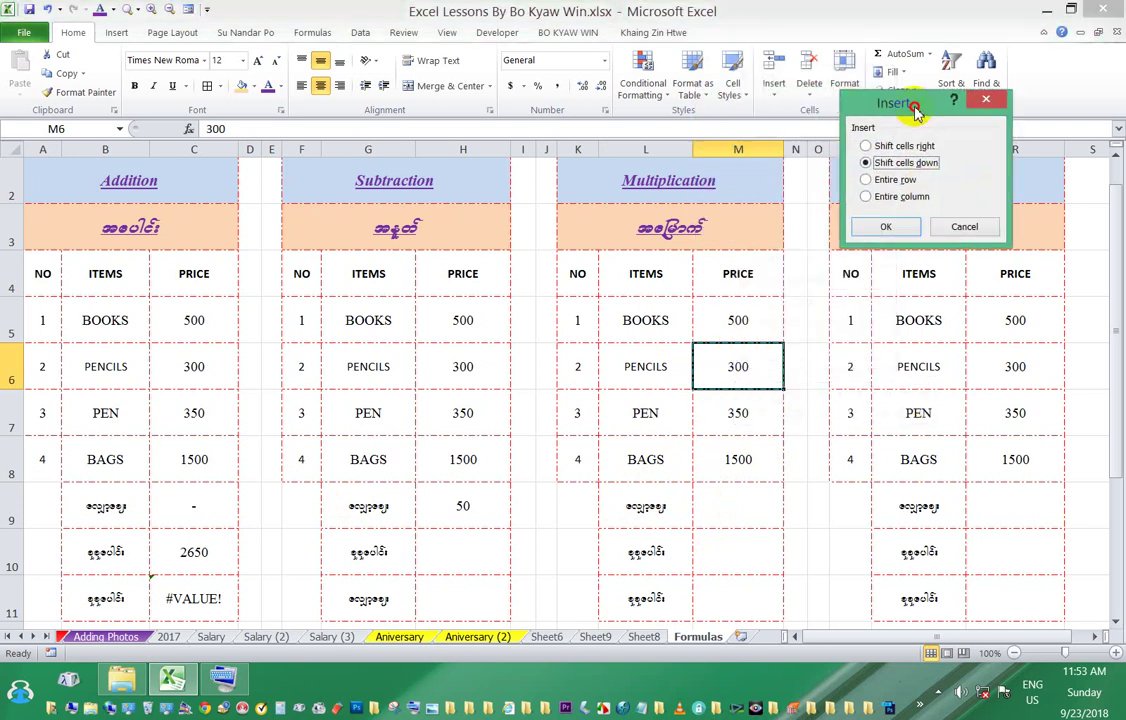
pyautogui.click(915, 196)
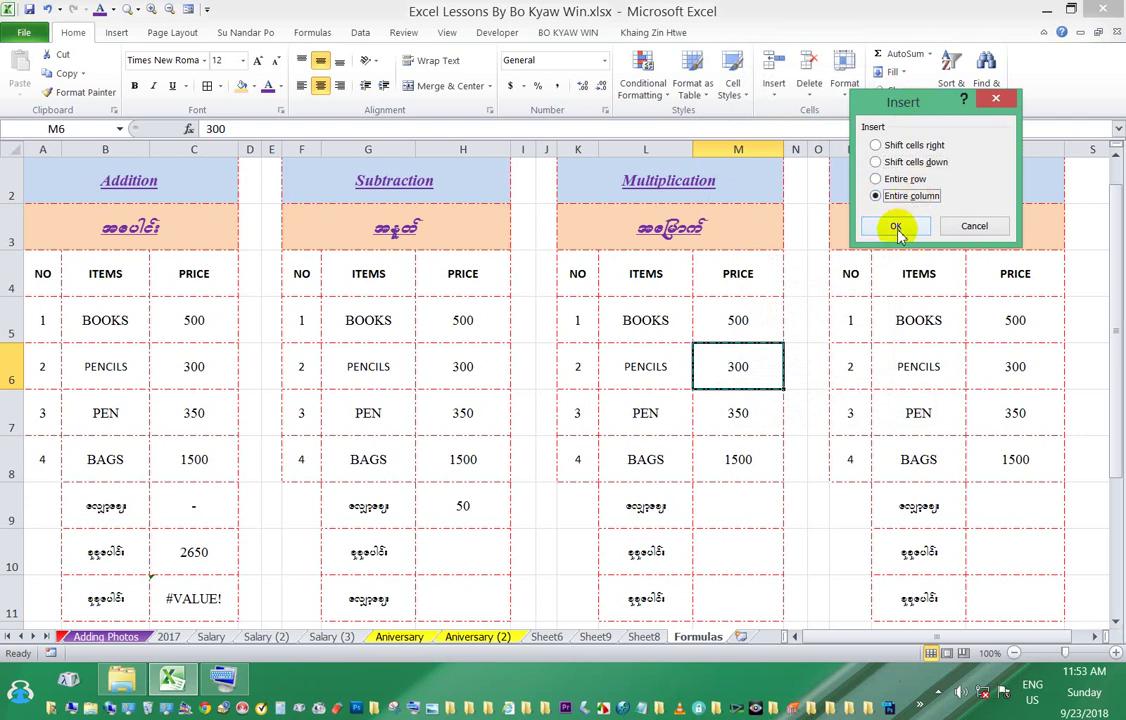
pyautogui.click(896, 226)
pyautogui.click(741, 312)
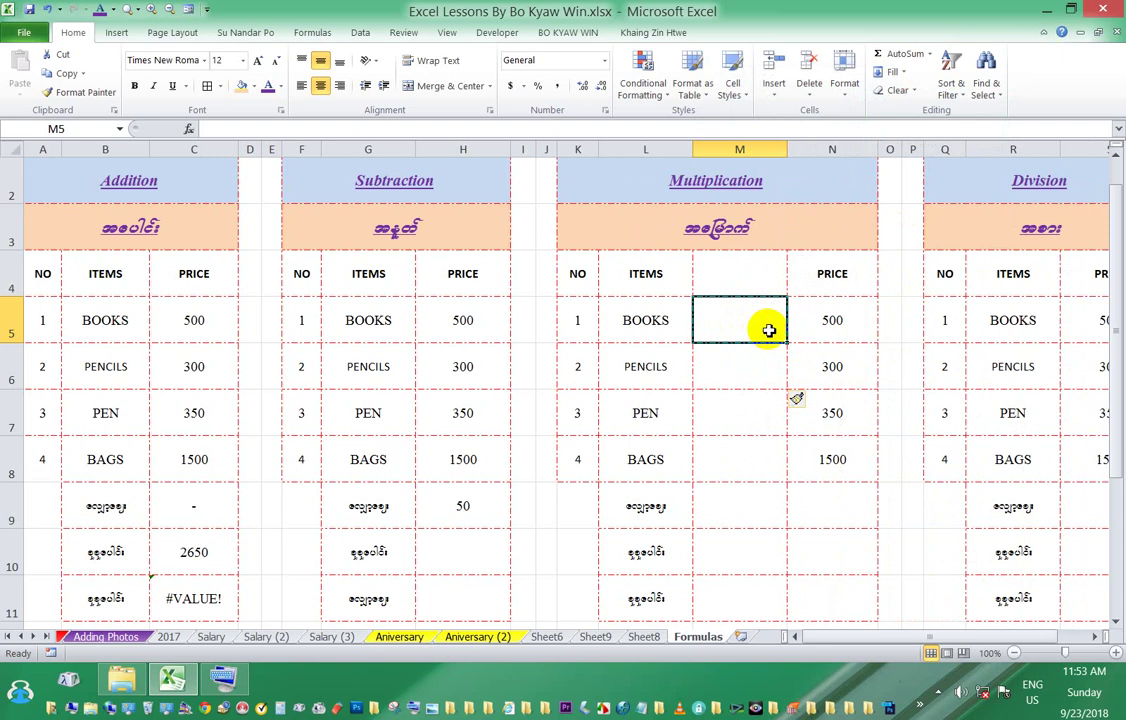
# Step: Head the new column QUANTITY in cell M4
pyautogui.click(733, 273)
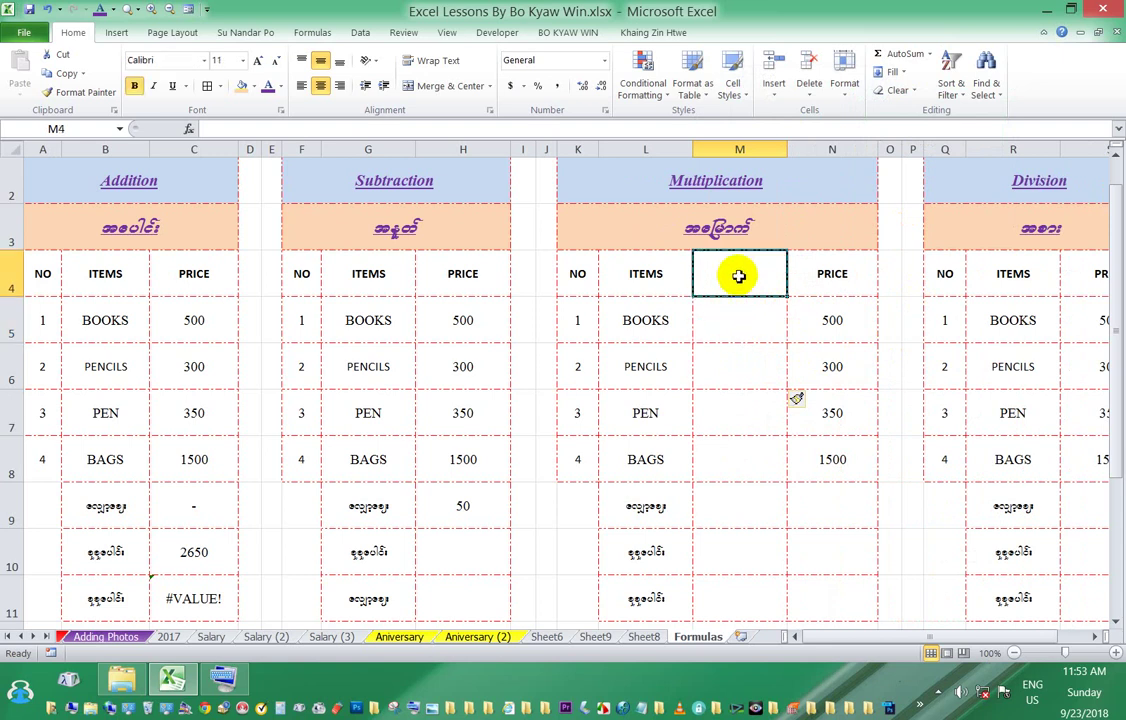
pyautogui.write('q')
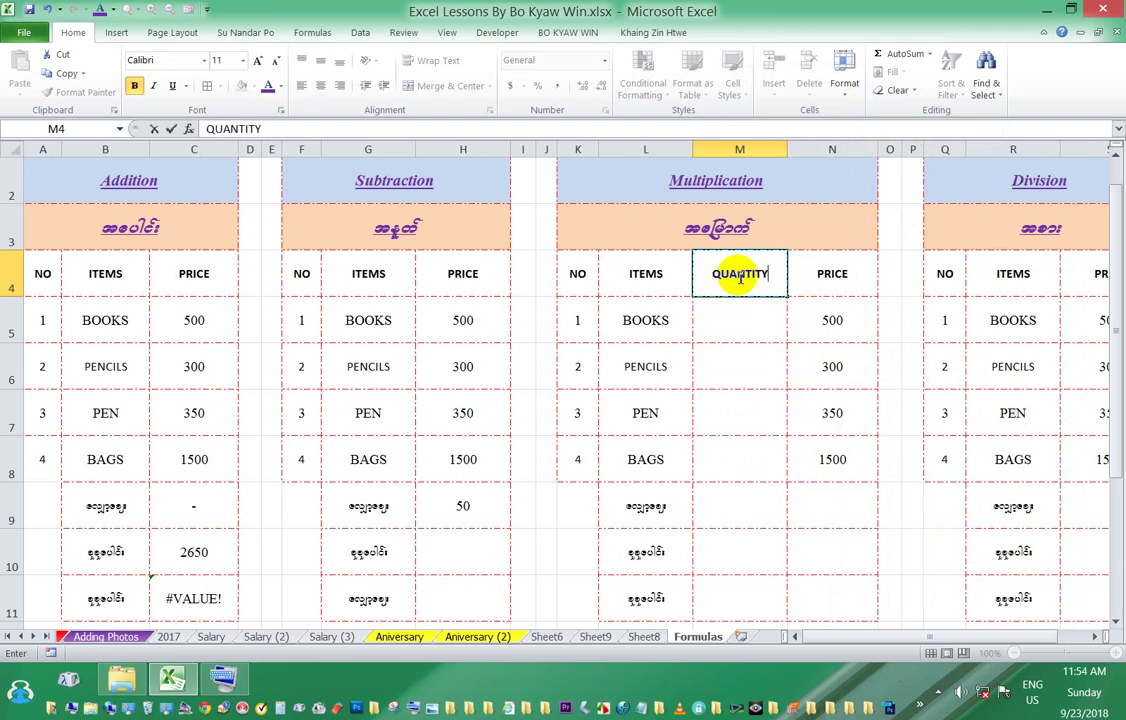
pyautogui.press('Return')
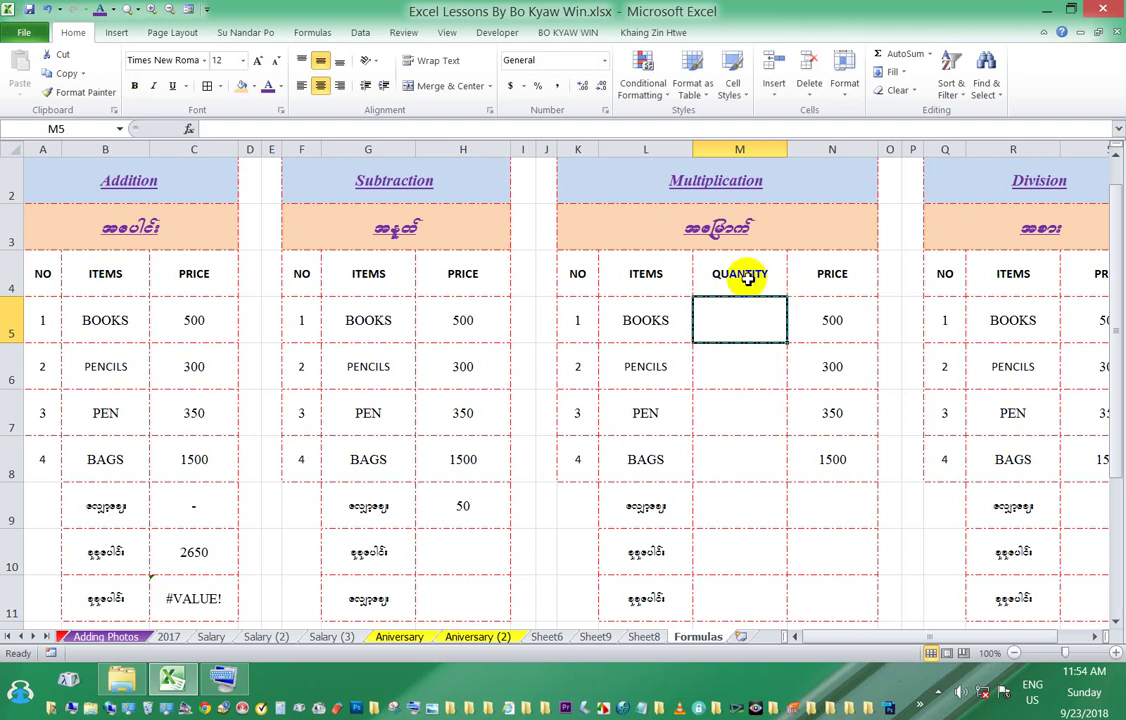
pyautogui.click(744, 276)
# Step: Enter quantities 2, 5, 6 and 2 for BOOKS, PENCILS, PEN and BAGS in M5:M8
pyautogui.click(765, 334)
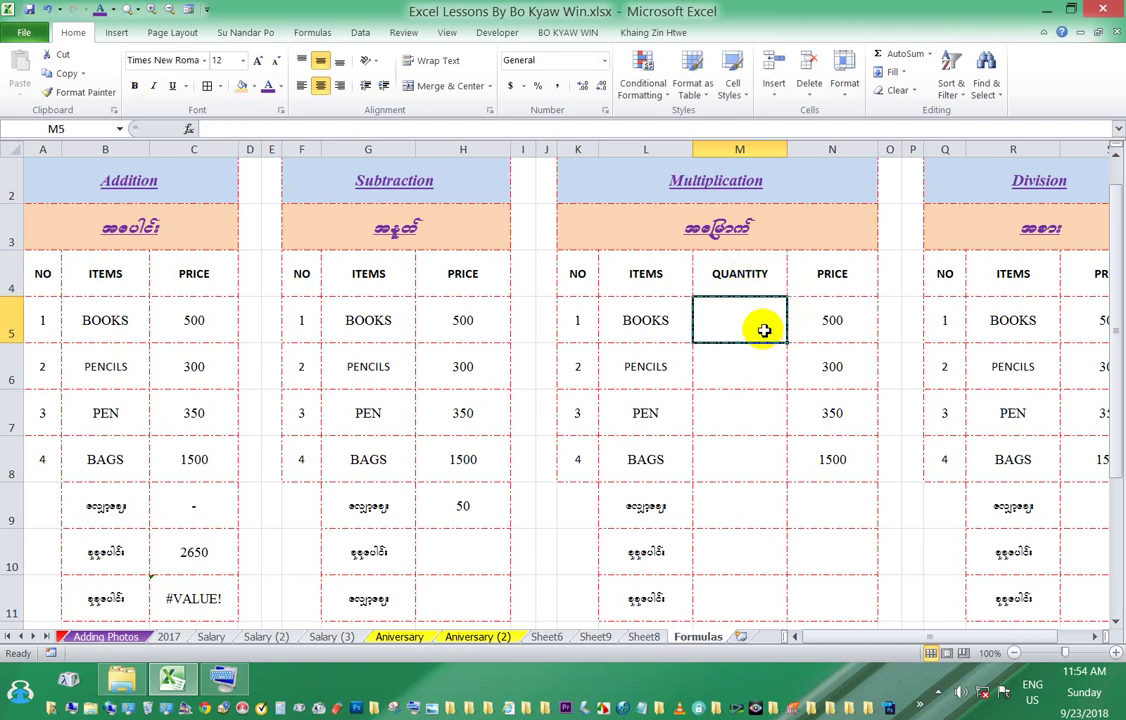
pyautogui.write('2')
pyautogui.press('Return')
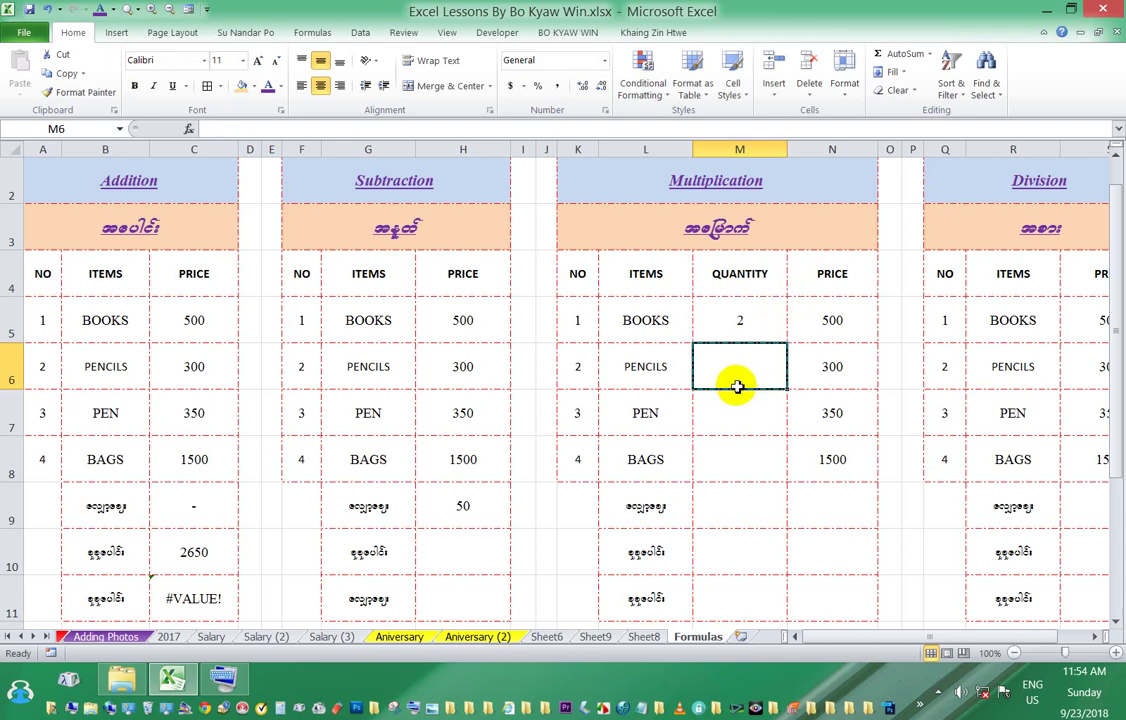
pyautogui.write('5')
pyautogui.press('Return')
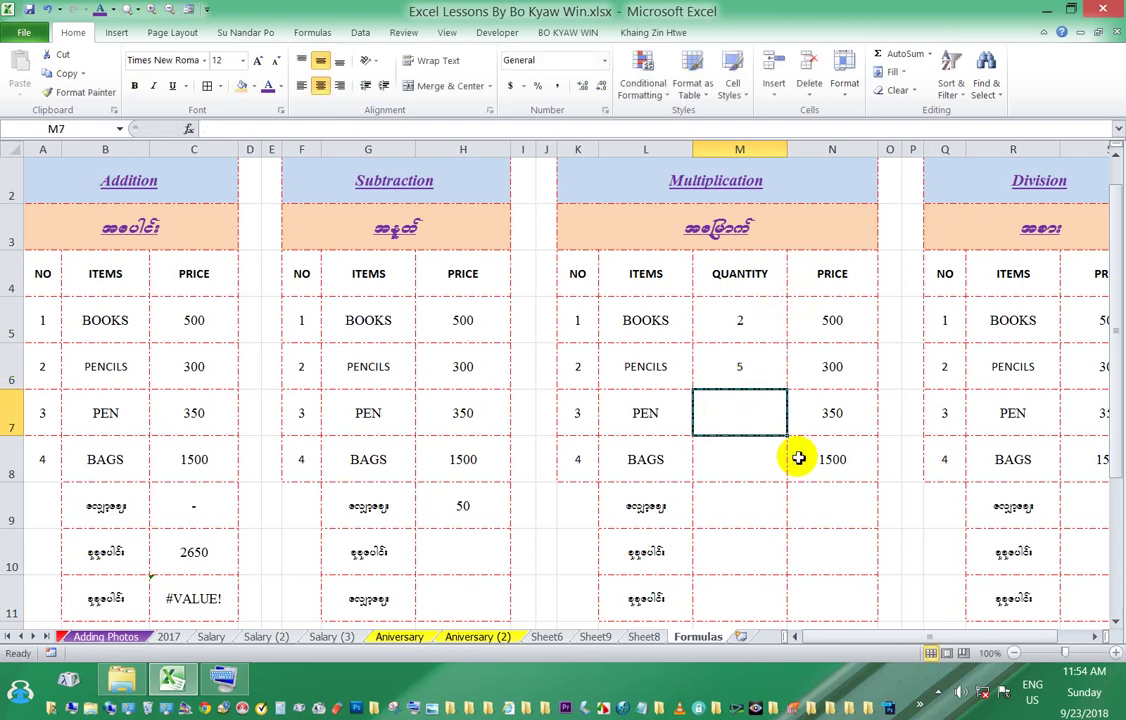
pyautogui.write('6')
pyautogui.press('Return')
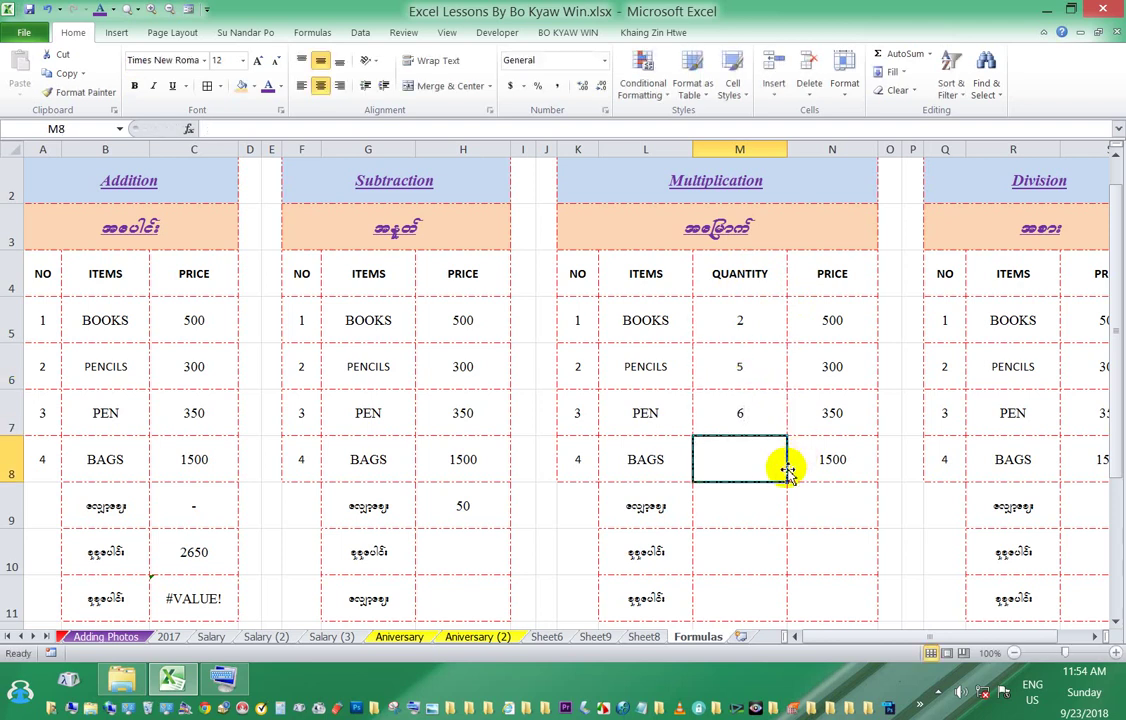
pyautogui.write('2')
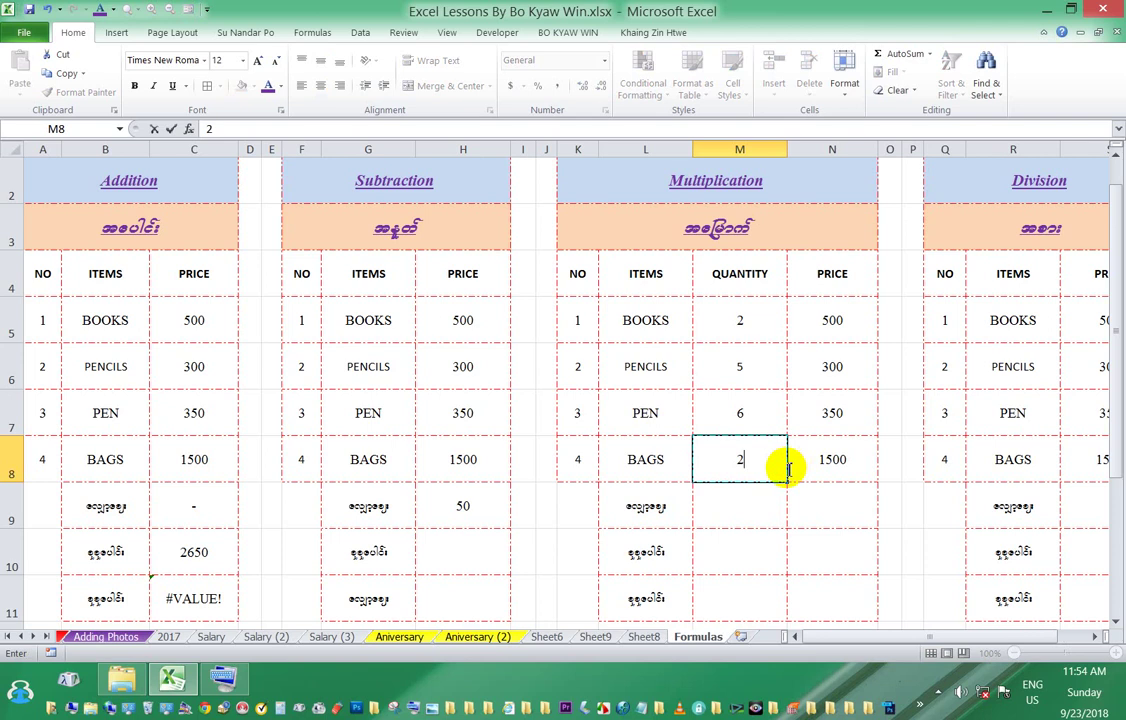
pyautogui.press('Return')
# Step: Review the BOOKS quantity in M5, its price in N5 and the QUANTITY heading
pyautogui.click(832, 320)
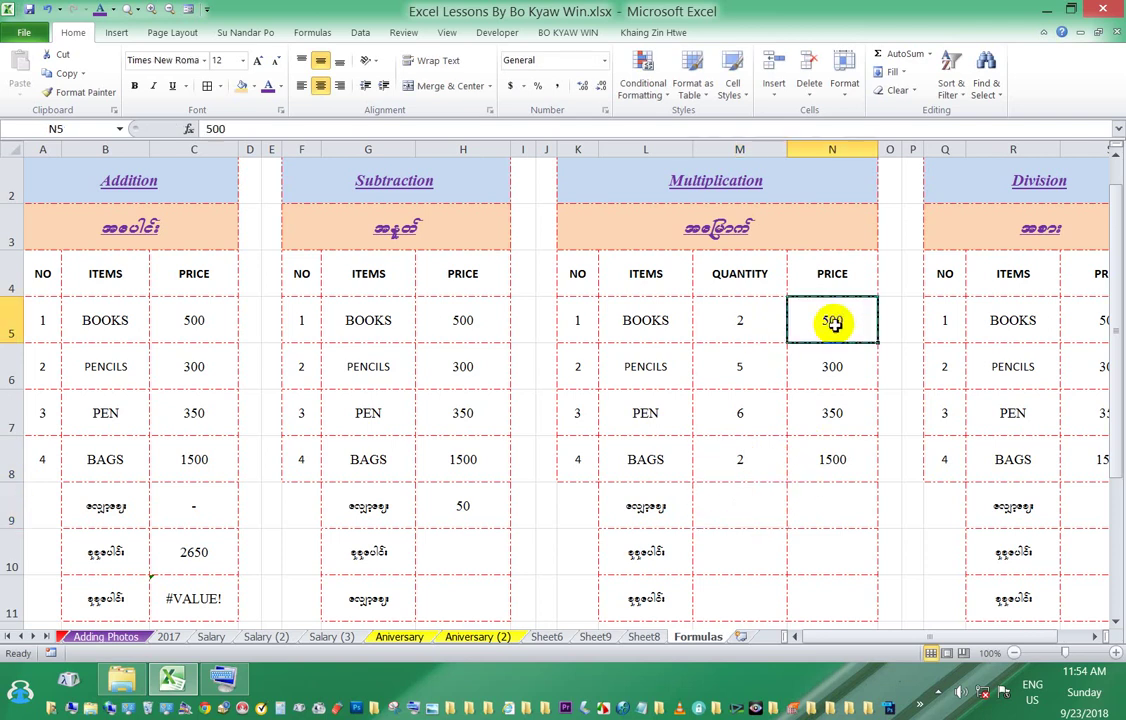
pyautogui.click(740, 320)
pyautogui.click(832, 320)
pyautogui.click(765, 320)
pyautogui.click(811, 327)
pyautogui.click(740, 320)
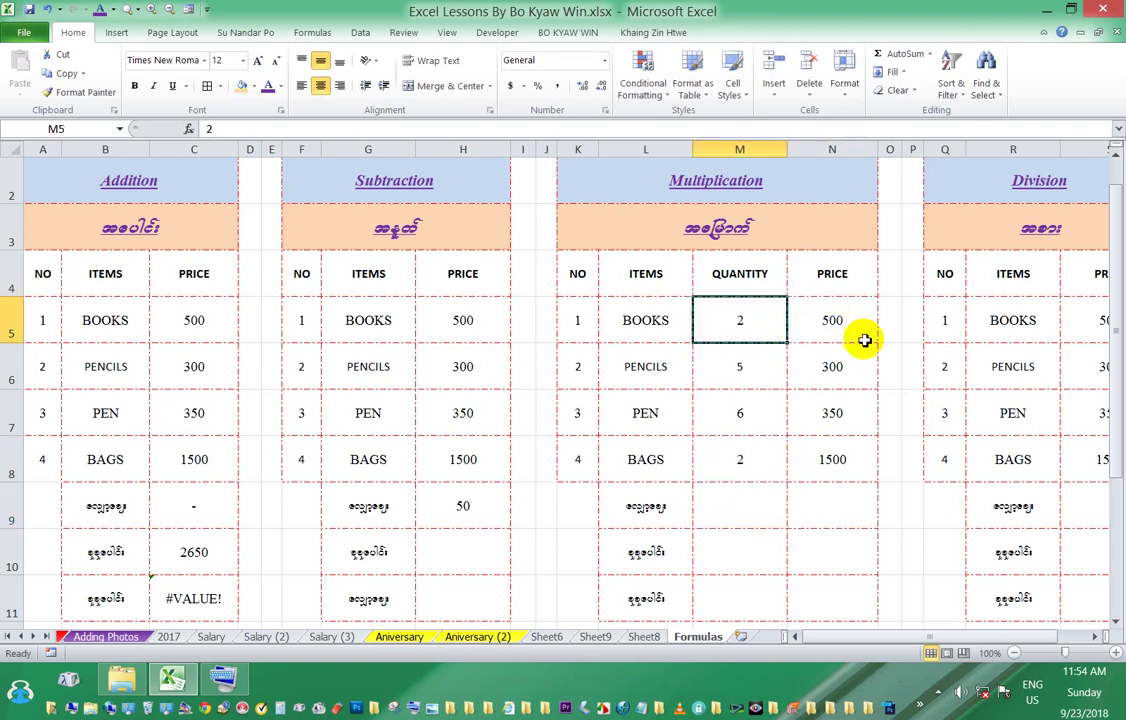
pyautogui.click(855, 330)
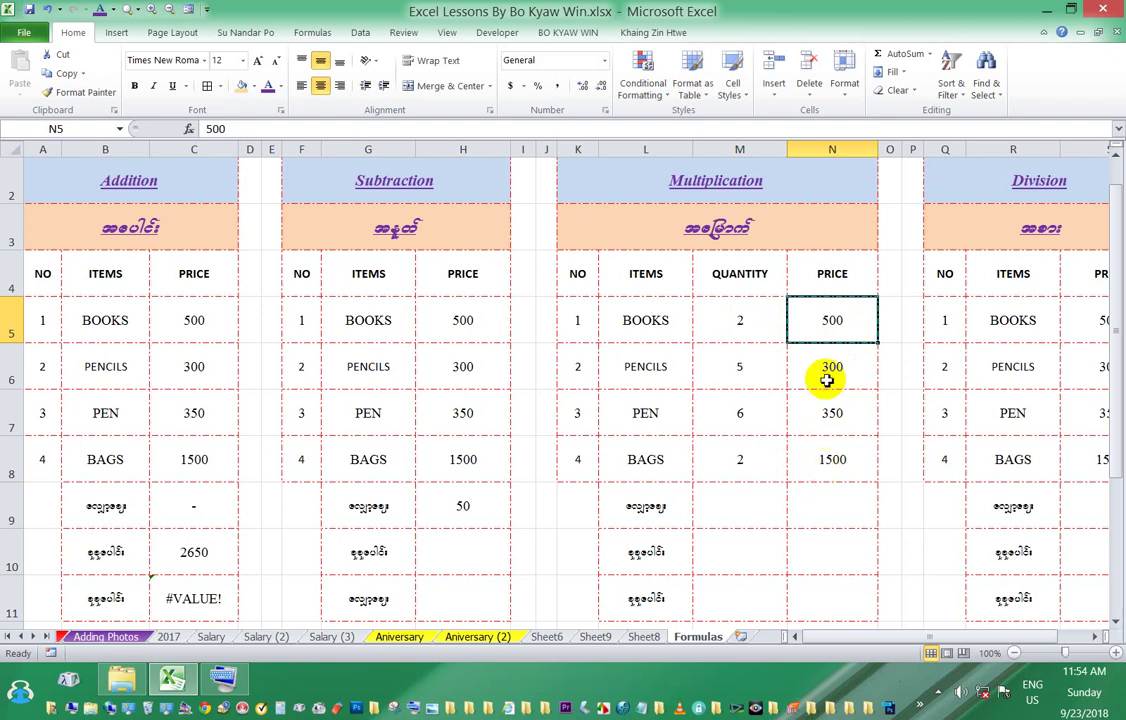
pyautogui.click(725, 271)
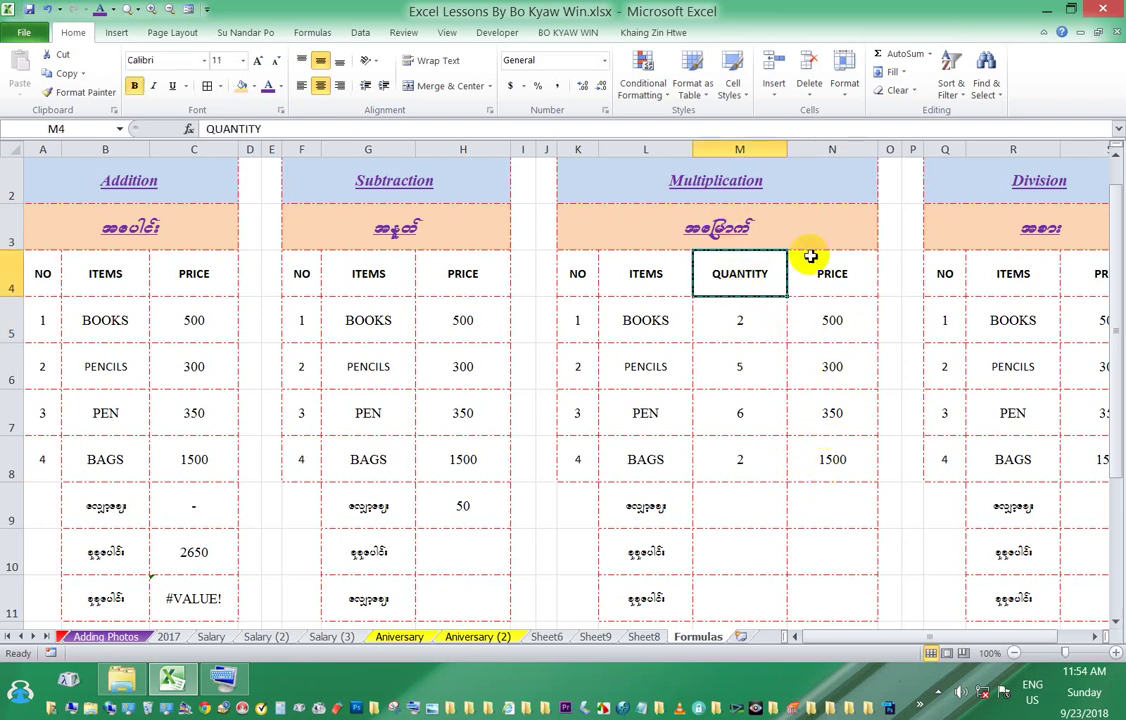
pyautogui.click(738, 321)
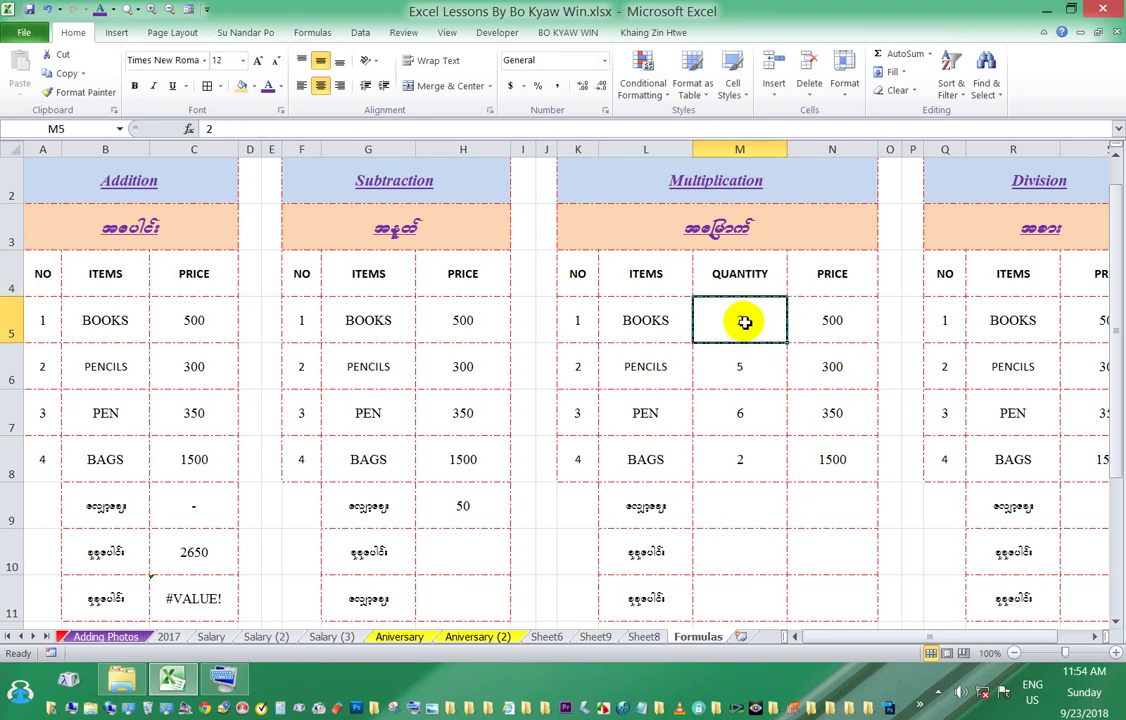
pyautogui.click(795, 321)
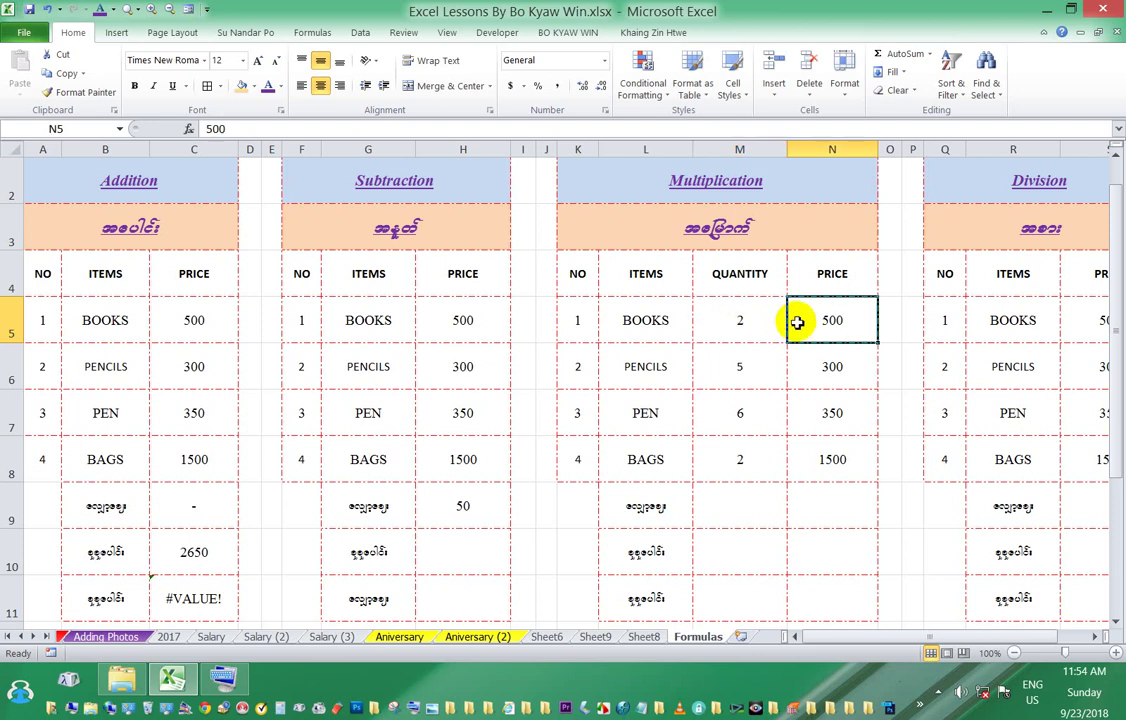
pyautogui.click(780, 322)
pyautogui.click(795, 322)
pyautogui.click(748, 323)
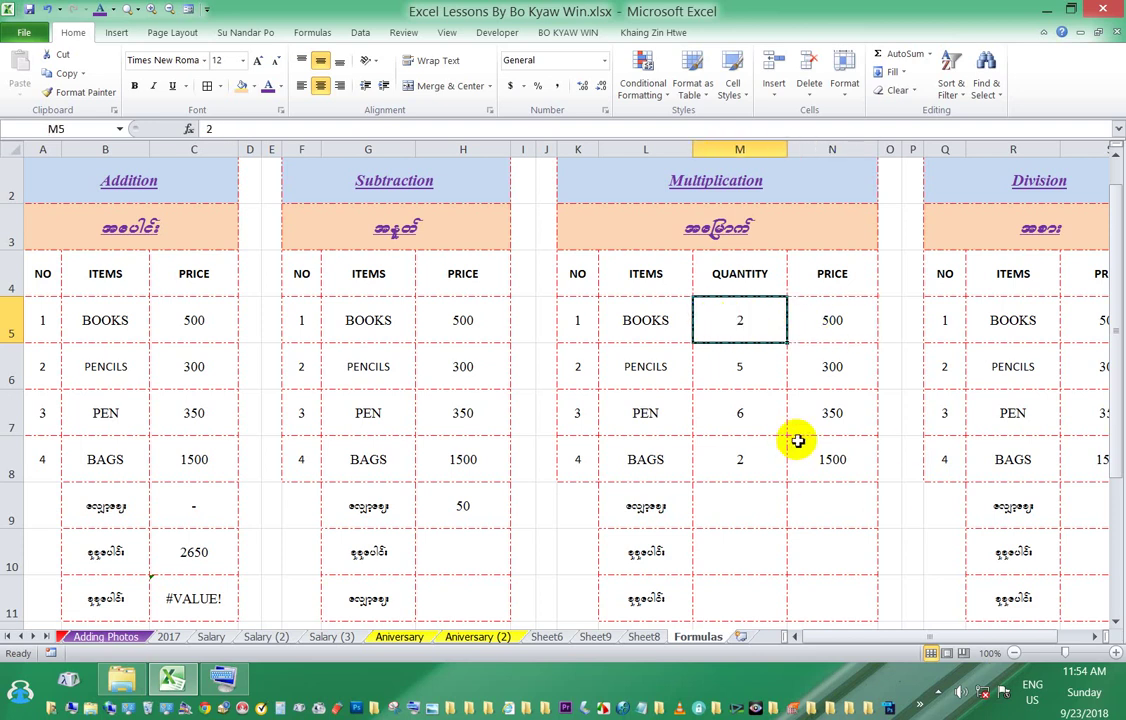
# Step: Enter =M5*N5 in N10 to get the BOOKS product of 1000
pyautogui.click(818, 551)
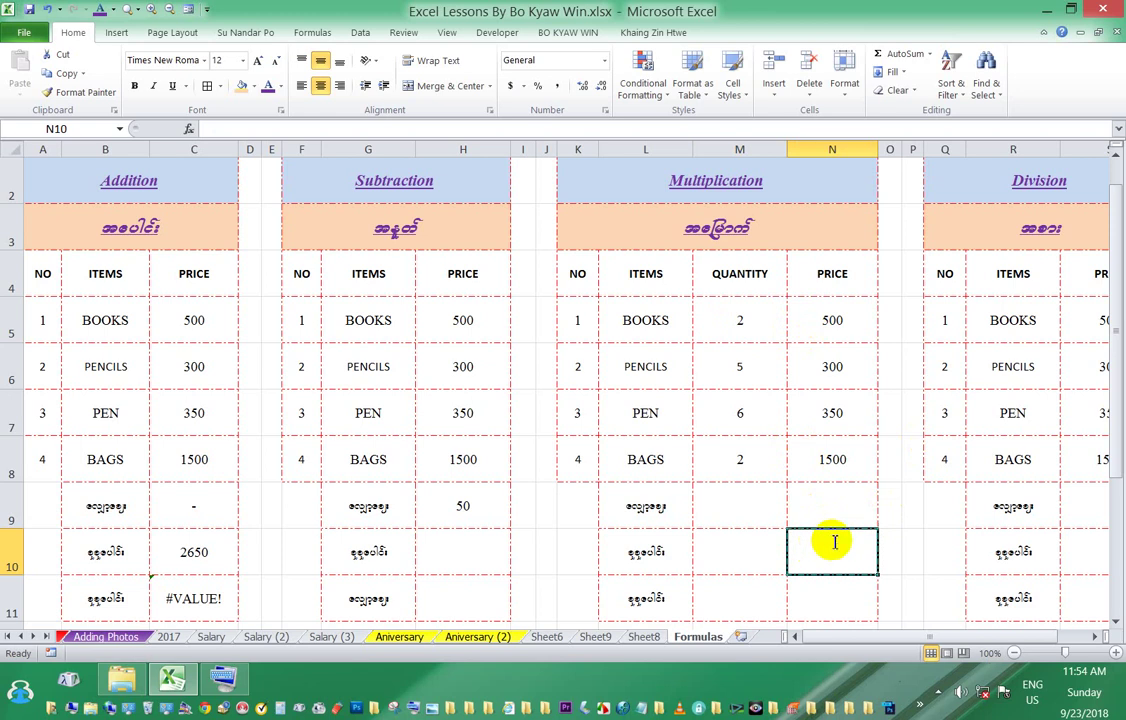
pyautogui.write('=')
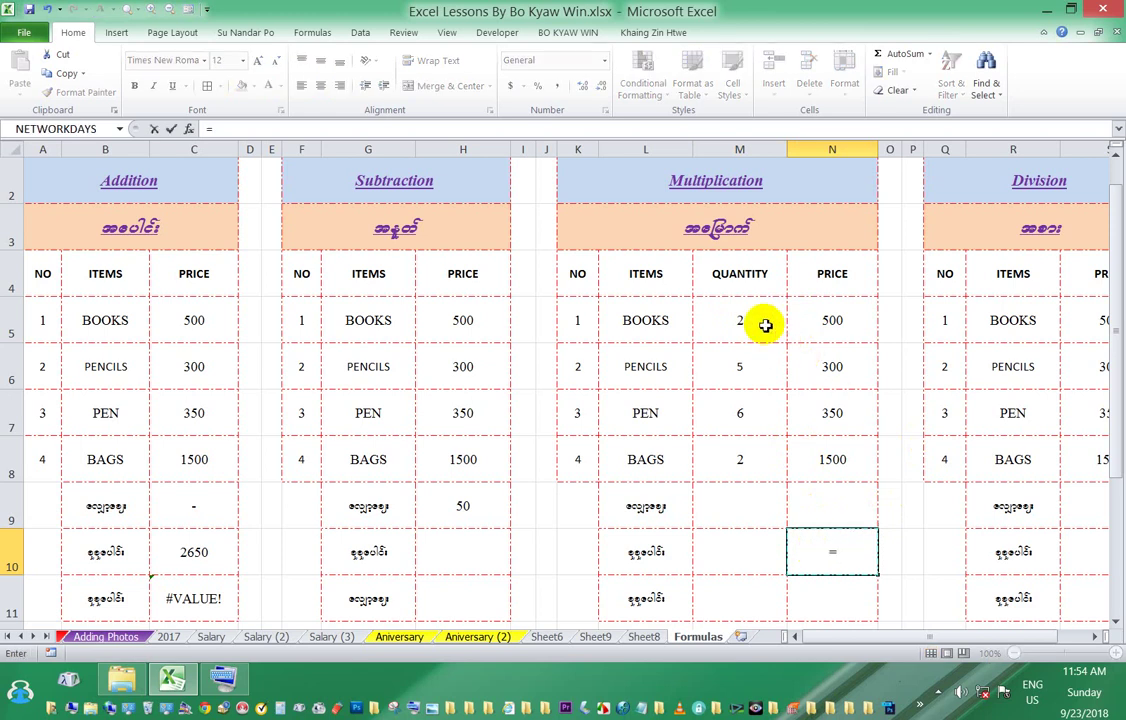
pyautogui.click(763, 321)
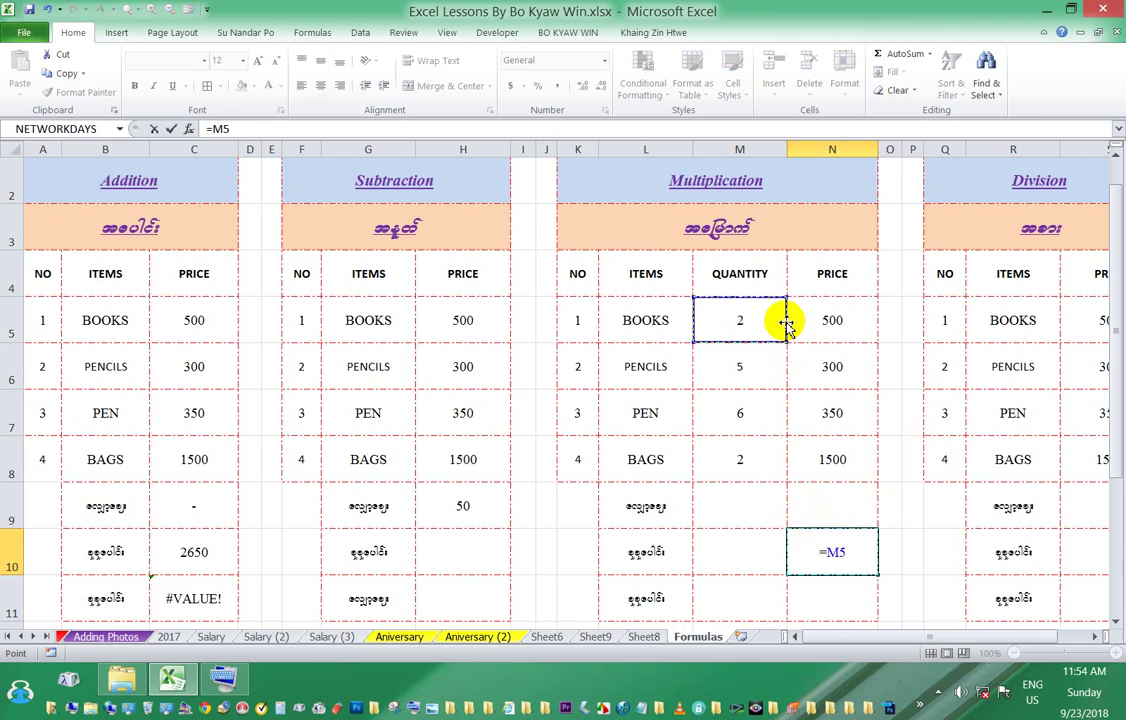
pyautogui.click(838, 324)
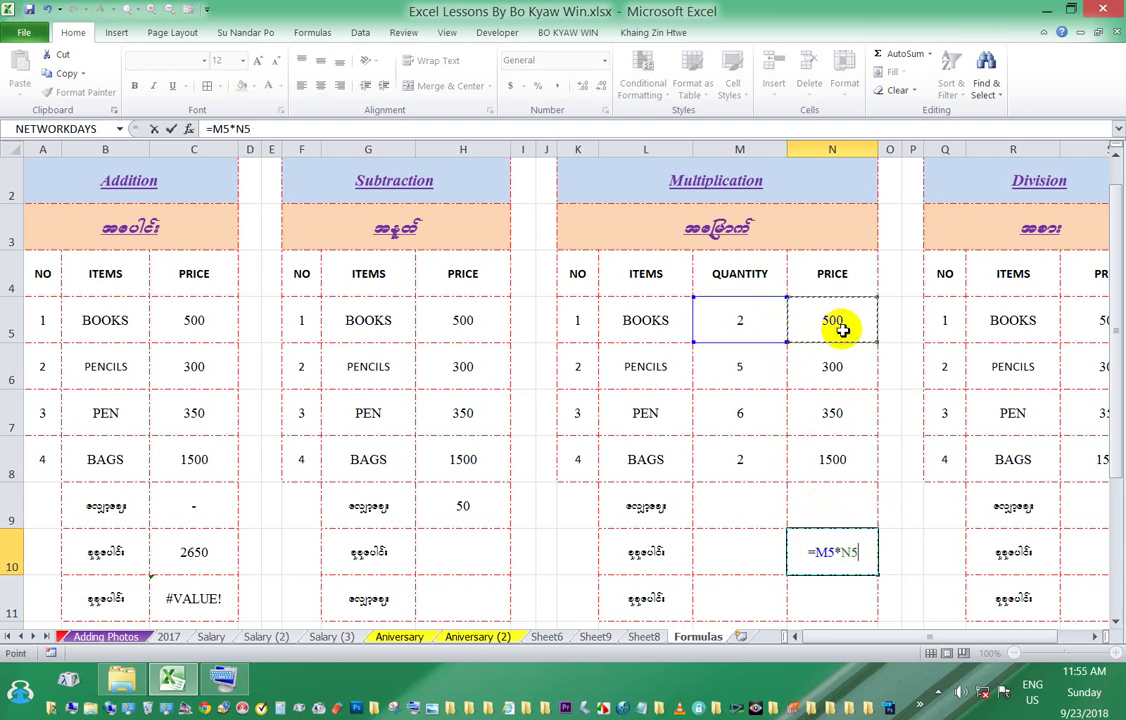
pyautogui.click(171, 129)
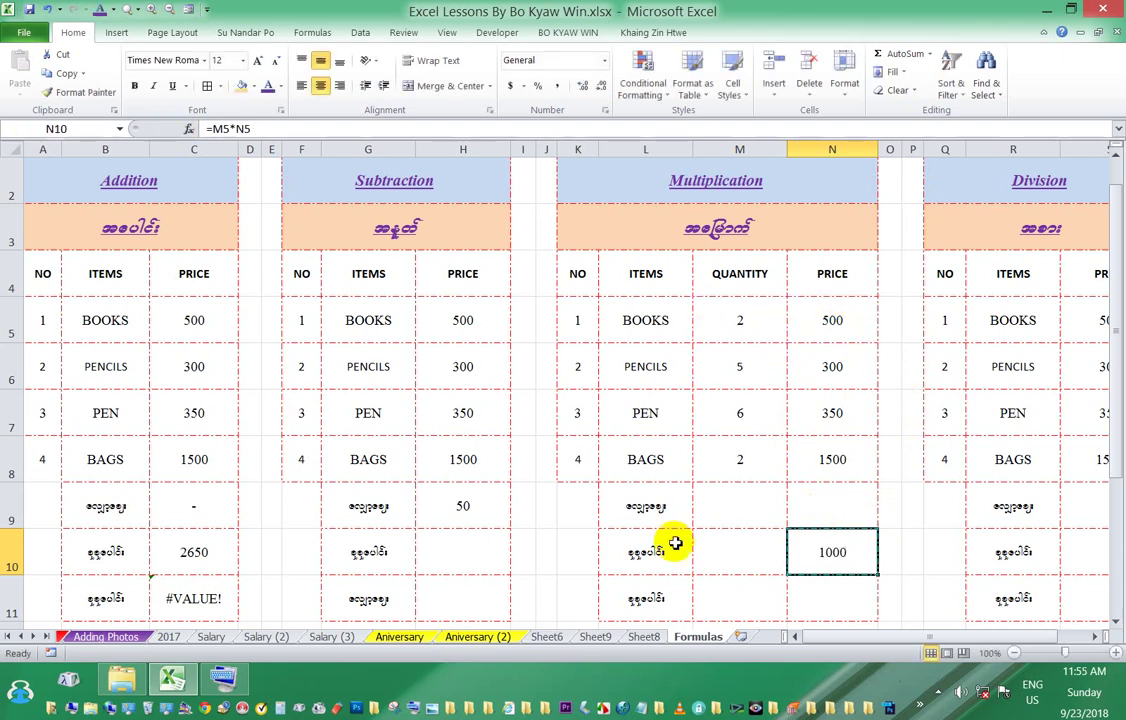
# Step: Narrow column H of the Subtraction table and column C of the Addition table
pyautogui.scroll(-1, 917, 489)
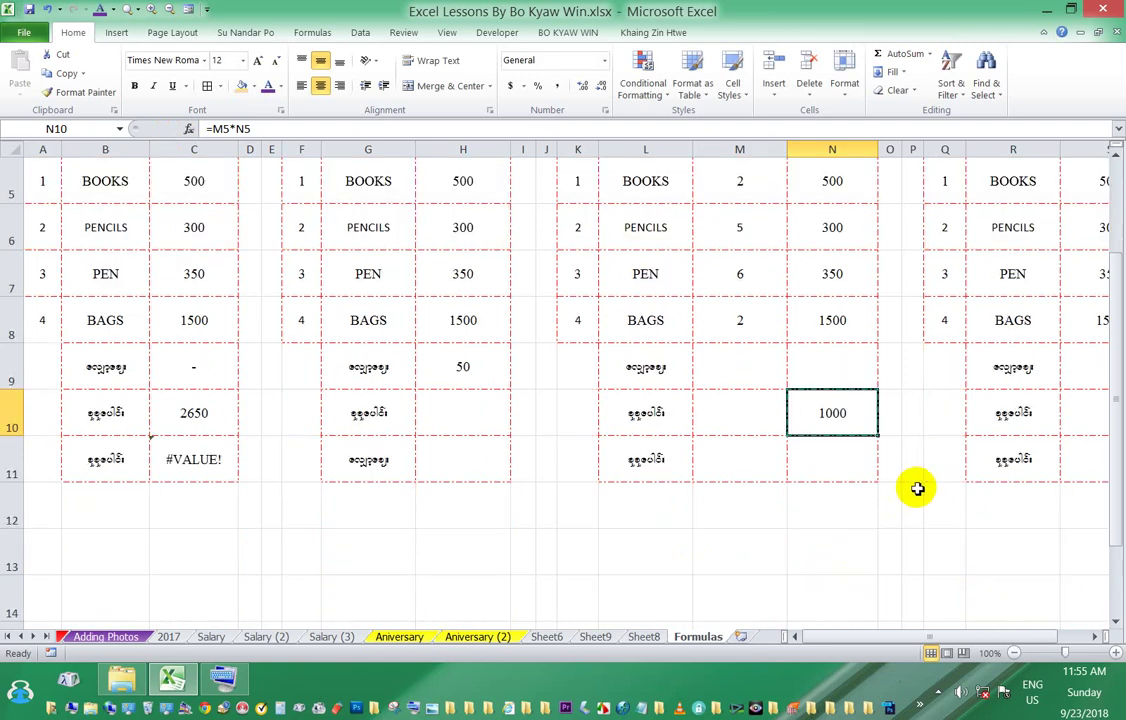
pyautogui.scroll(1, 917, 489)
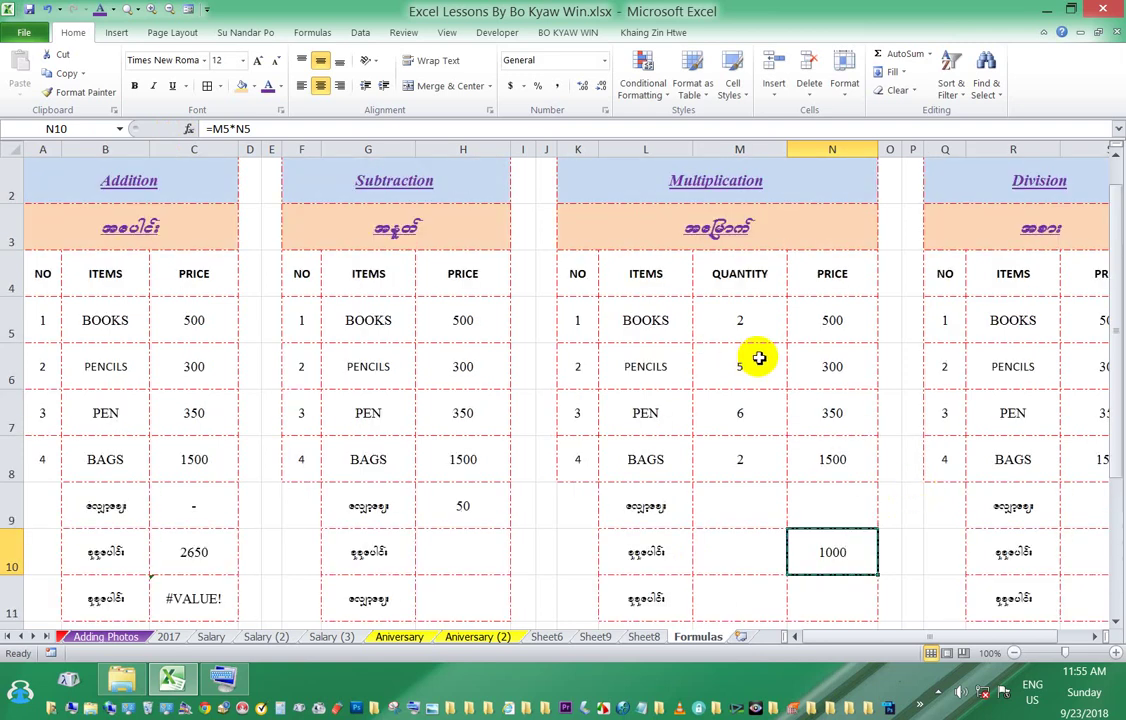
pyautogui.scroll(-1, 726, 342)
pyautogui.scroll(1, 724, 340)
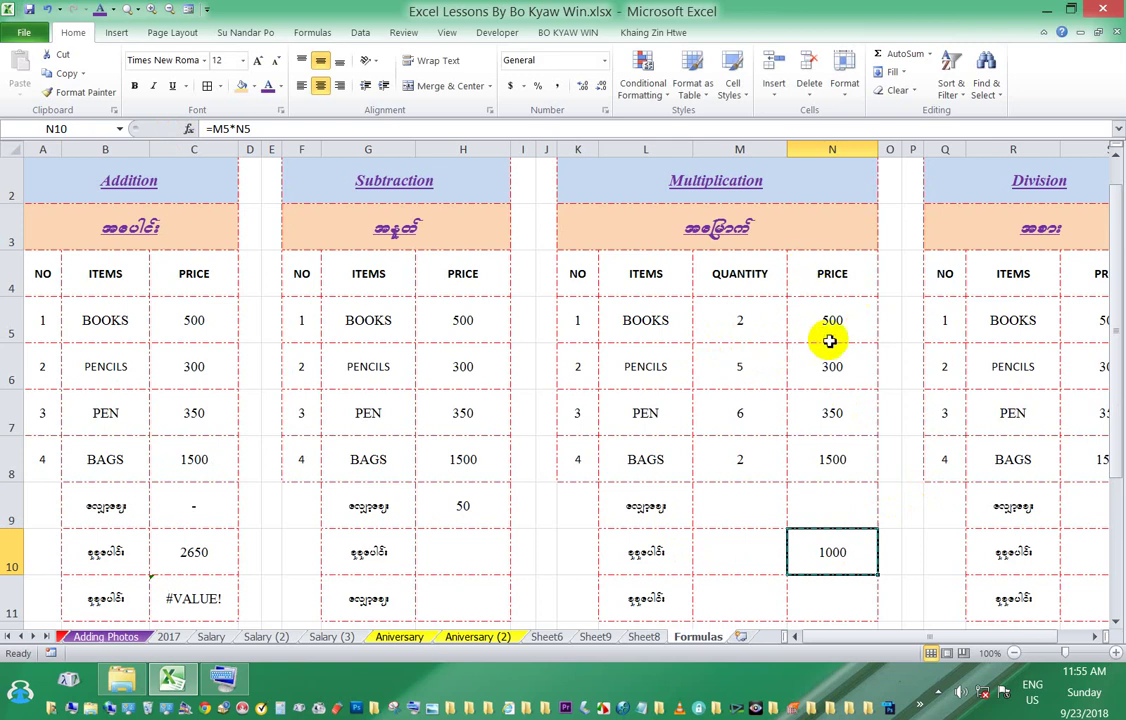
pyautogui.click(832, 334)
pyautogui.click(840, 560)
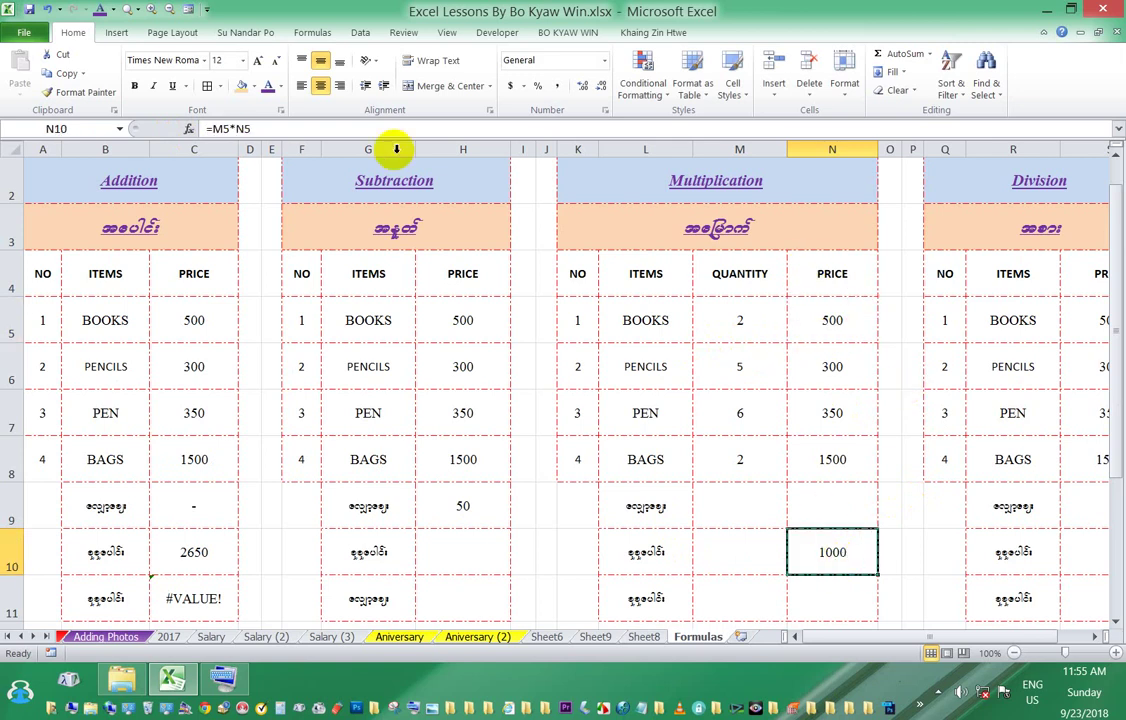
pyautogui.moveTo(510, 152); pyautogui.dragTo(479, 153)
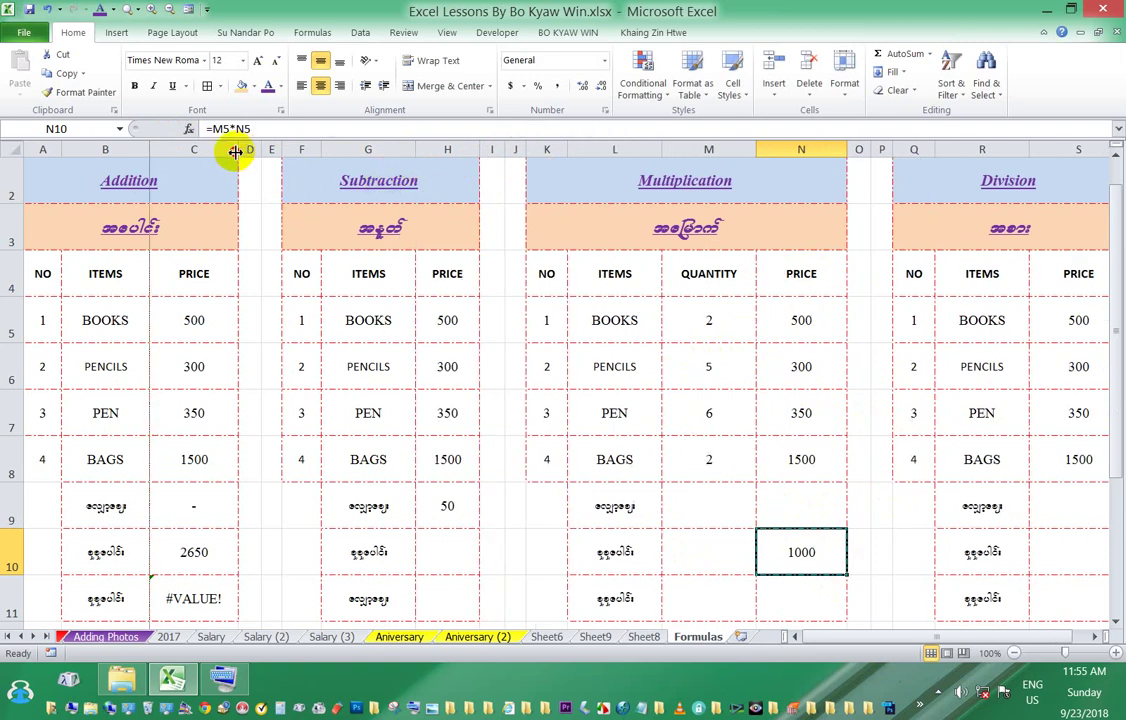
pyautogui.moveTo(237, 150); pyautogui.dragTo(207, 153)
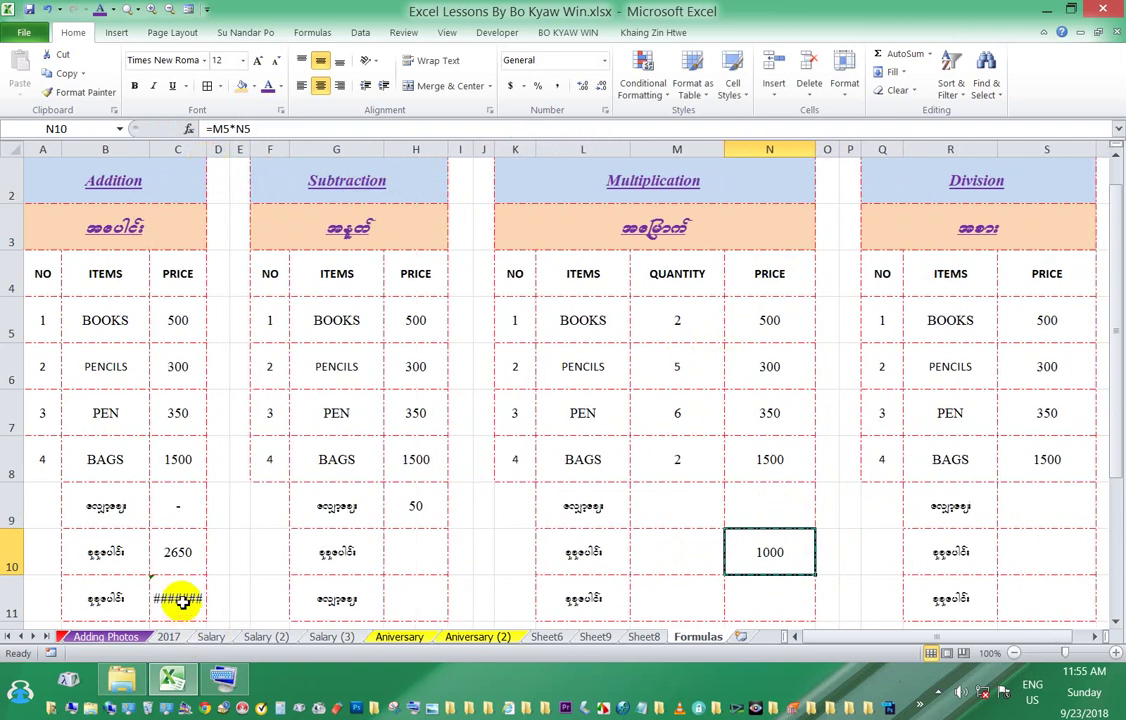
# Step: Narrow the QUANTITY and PRICE columns M and N of the Multiplication table
pyautogui.click(176, 598)
pyautogui.scroll(-1, 281, 523)
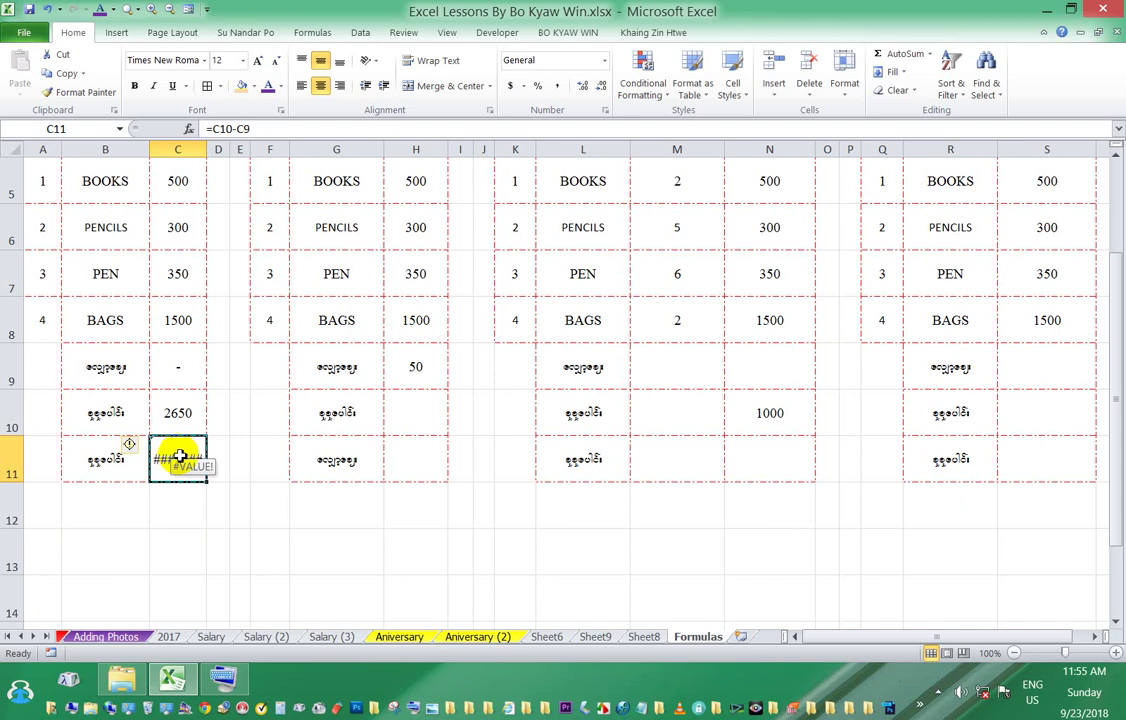
pyautogui.scroll(2, 710, 260)
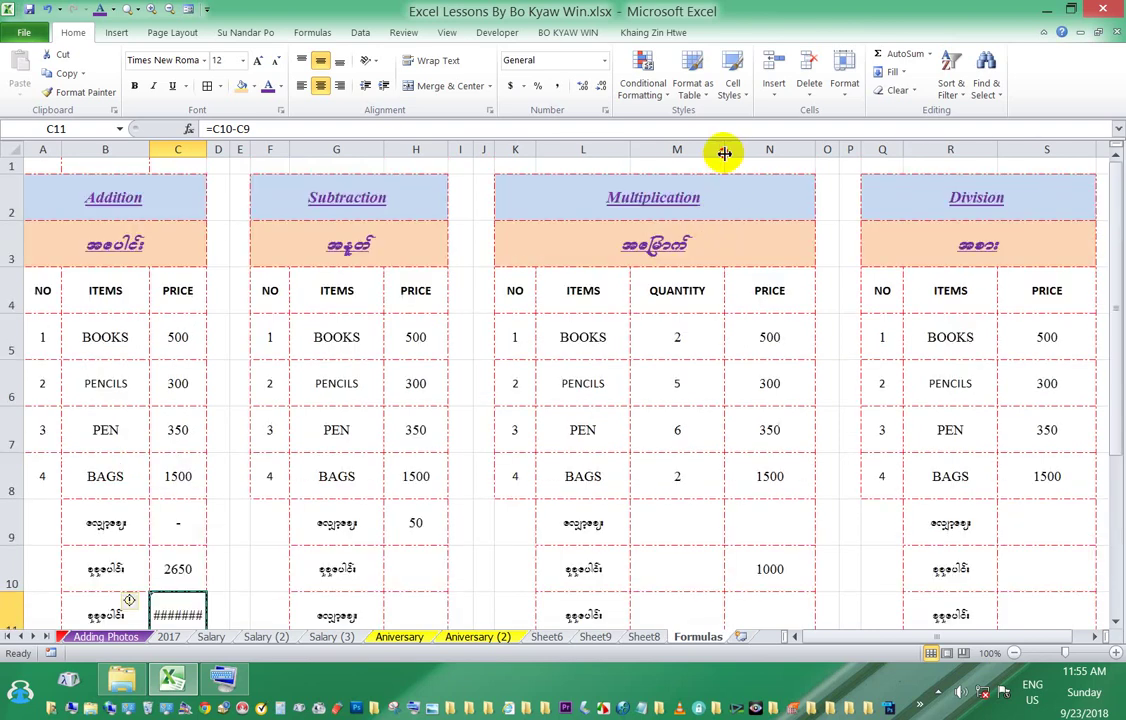
pyautogui.moveTo(724, 153); pyautogui.dragTo(692, 155)
pyautogui.moveTo(782, 152); pyautogui.dragTo(759, 157)
# Step: Clear the 1000 from N10 and insert an entire new column at N
pyautogui.click(725, 569)
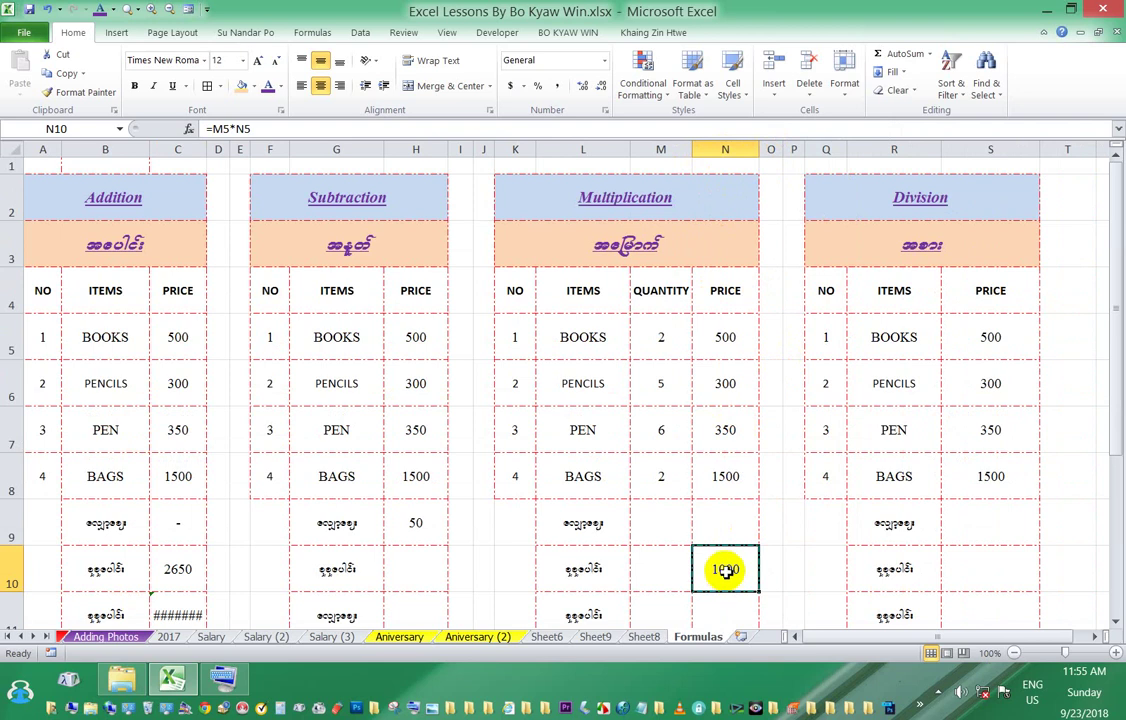
pyautogui.press('Delete')
pyautogui.click(736, 331)
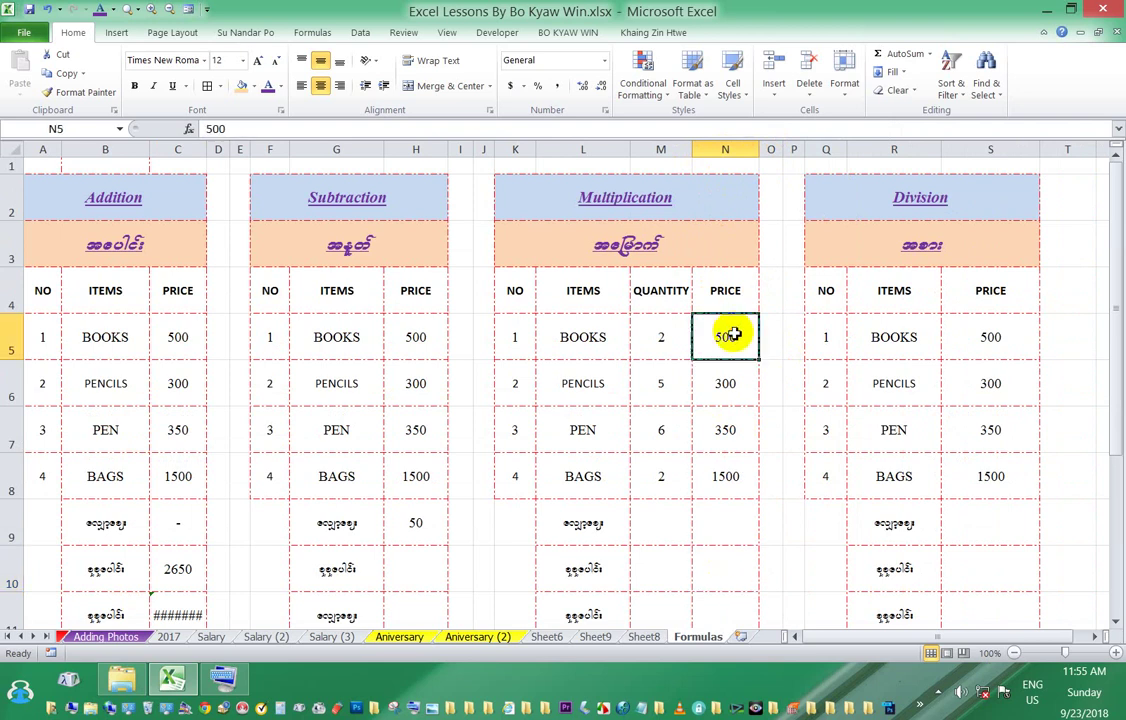
pyautogui.rightClick(749, 341)
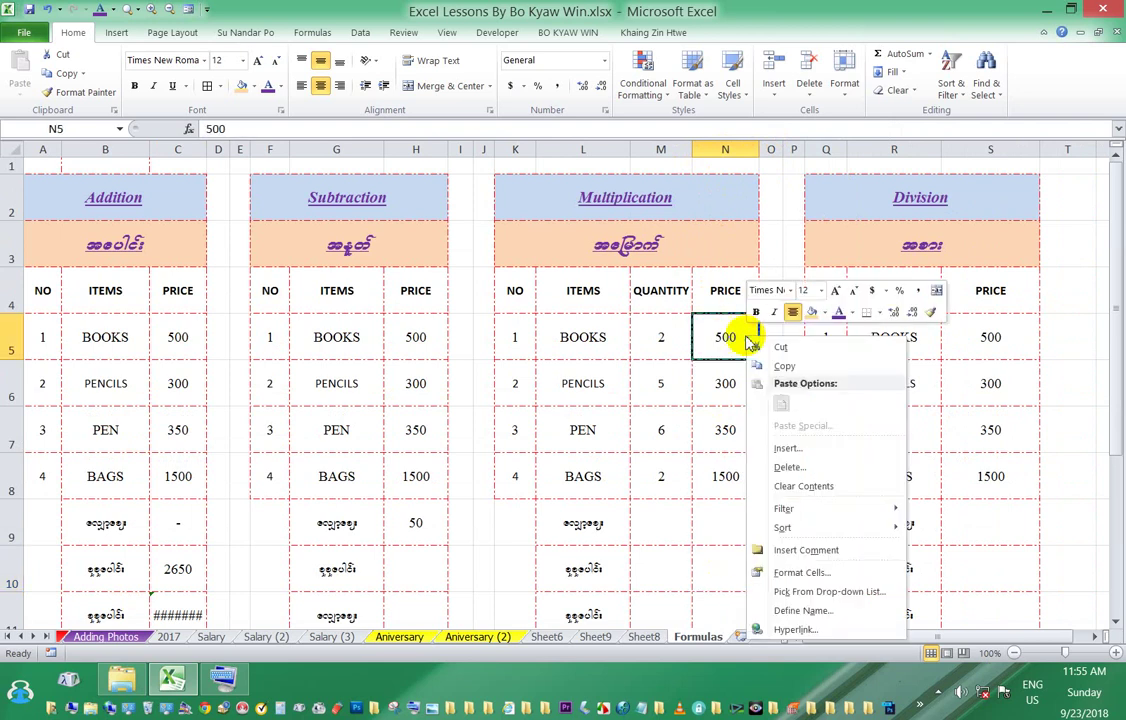
pyautogui.click(787, 449)
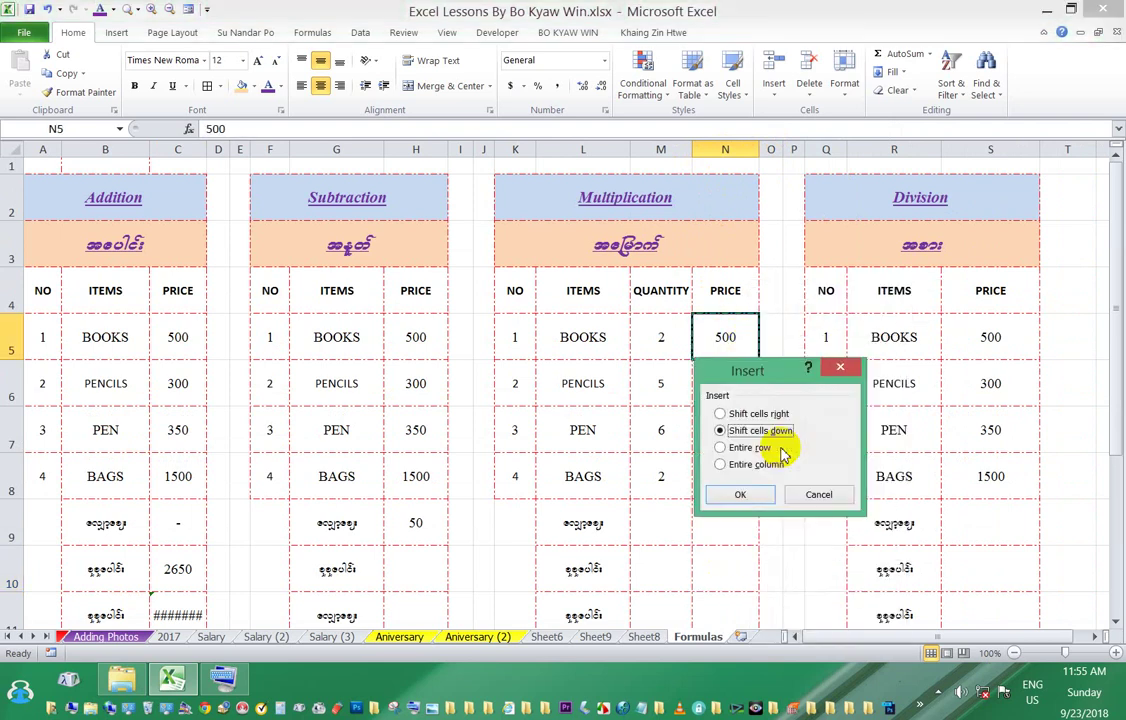
pyautogui.click(746, 463)
pyautogui.click(740, 494)
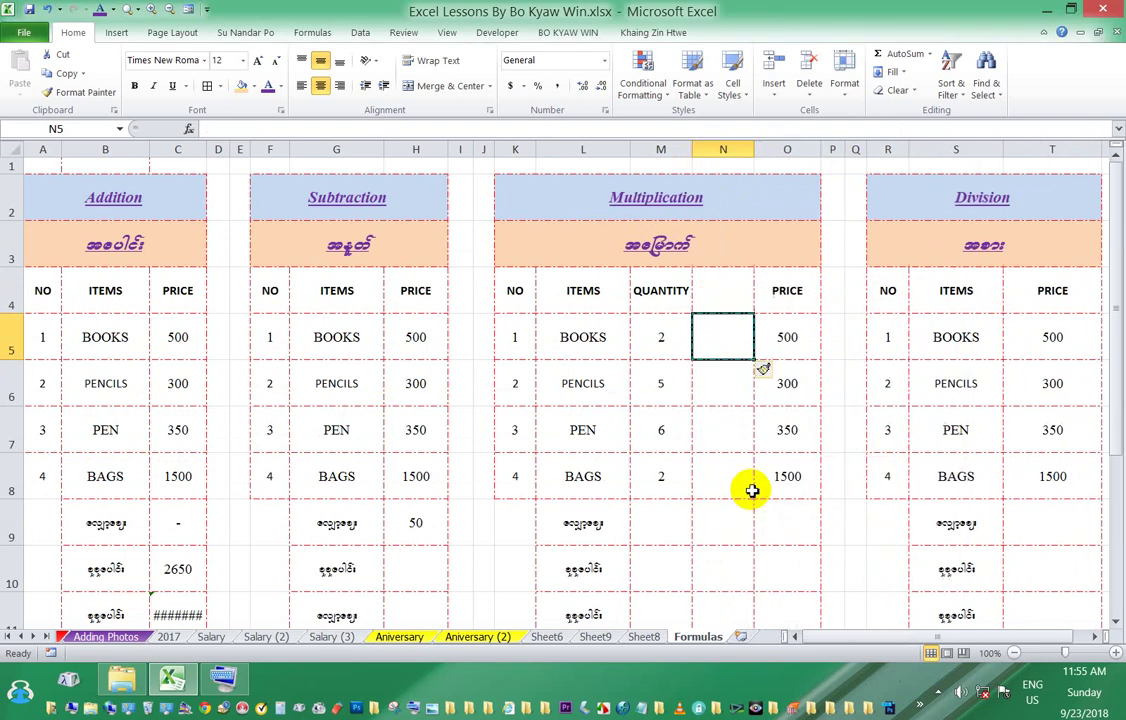
# Step: Copy the prices 500, 300, 350, 1500 and the PRICE heading into column N
pyautogui.scroll(-1, 790, 387)
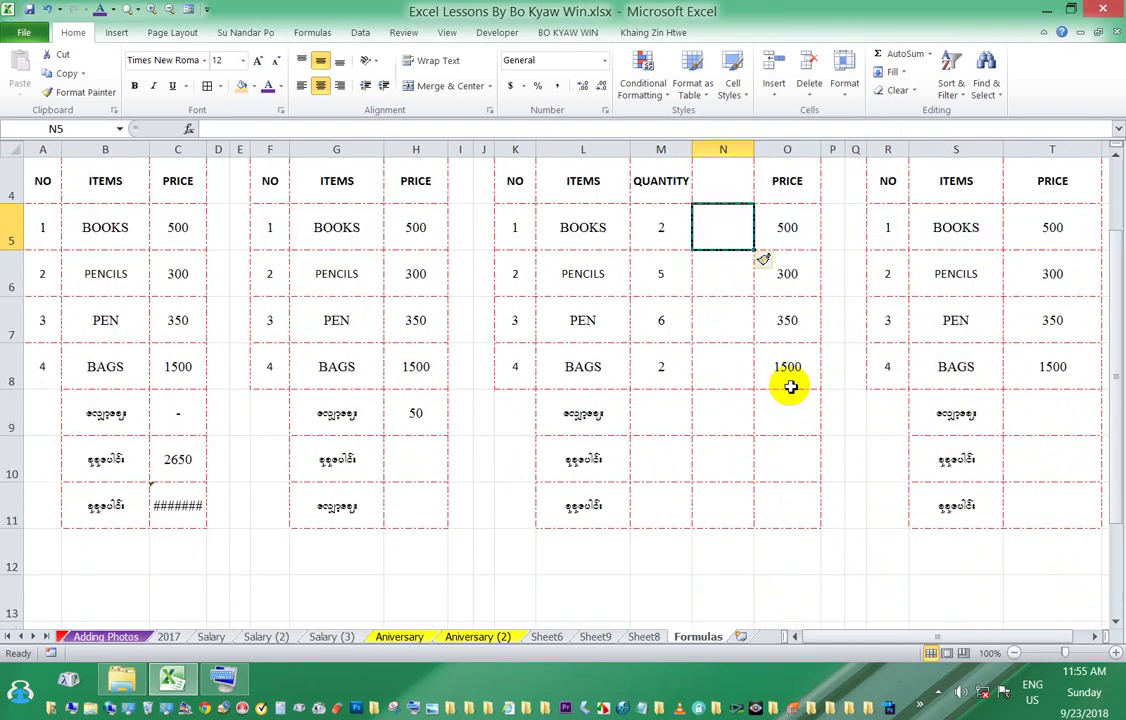
pyautogui.moveTo(789, 230); pyautogui.dragTo(800, 365)
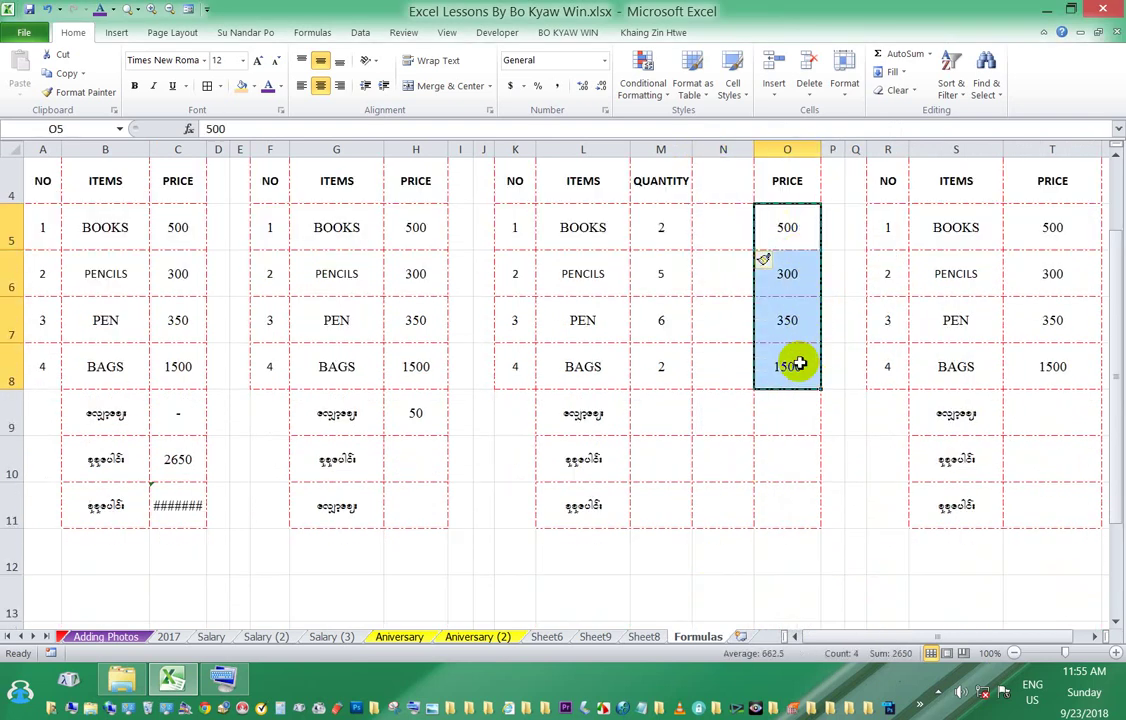
pyautogui.click(729, 234)
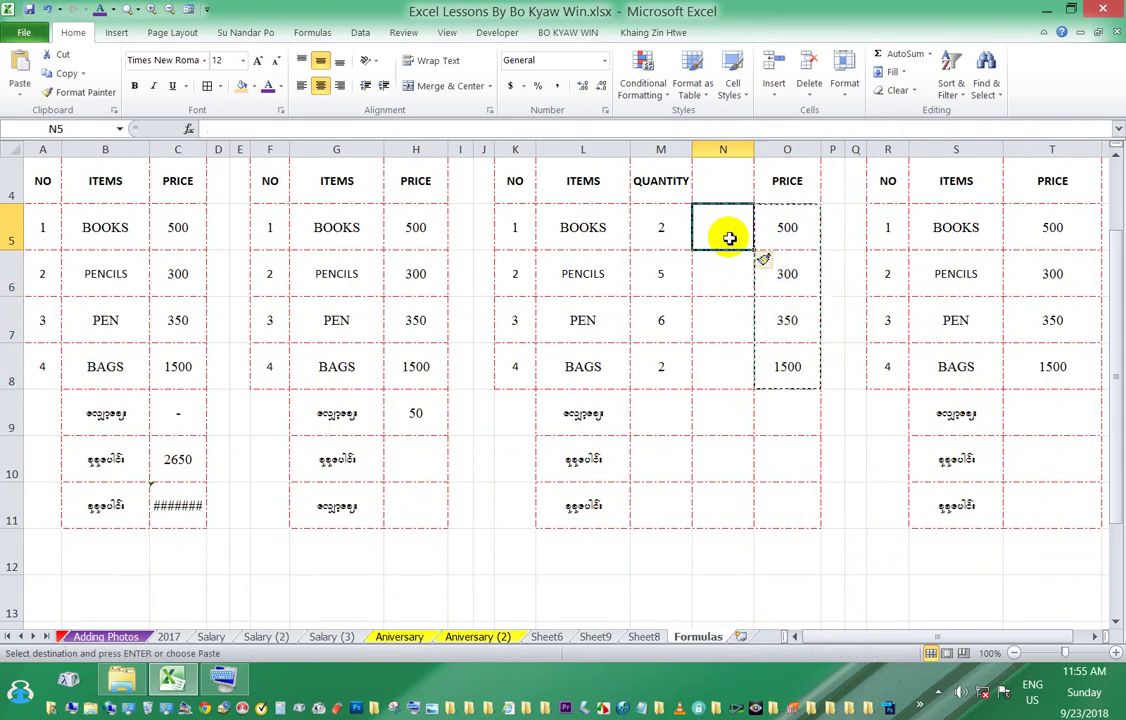
pyautogui.press('Return')
pyautogui.click(786, 181)
pyautogui.hotkey('ctrl', 'c')
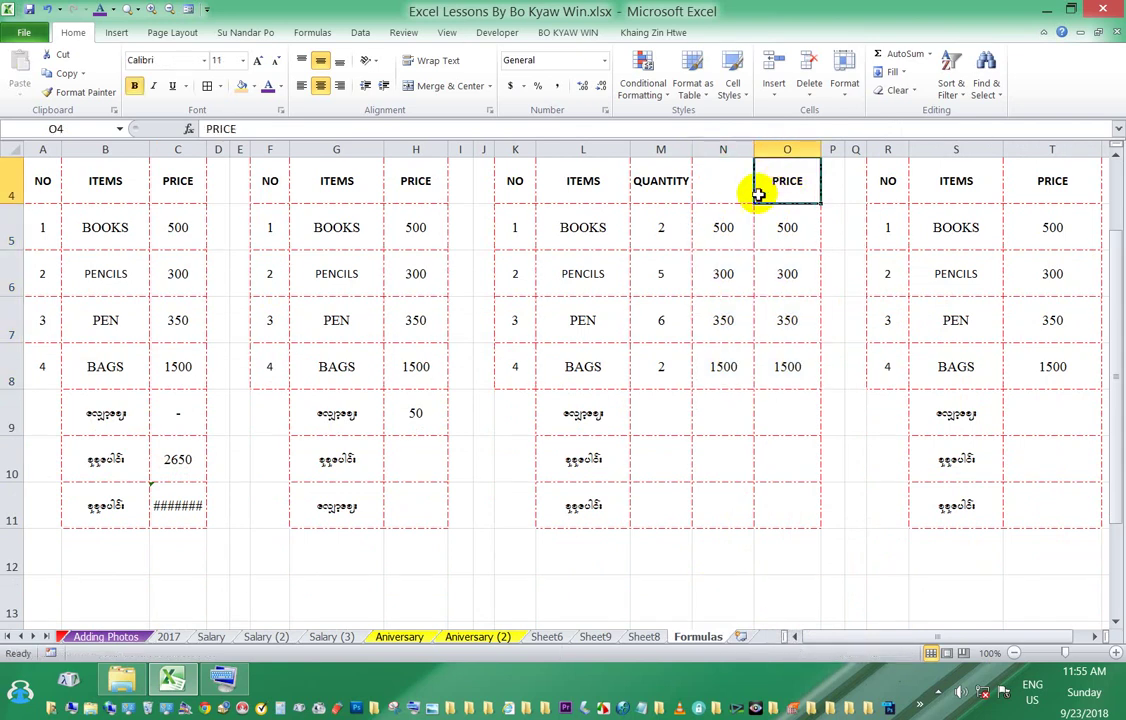
pyautogui.click(718, 183)
pyautogui.press('Return')
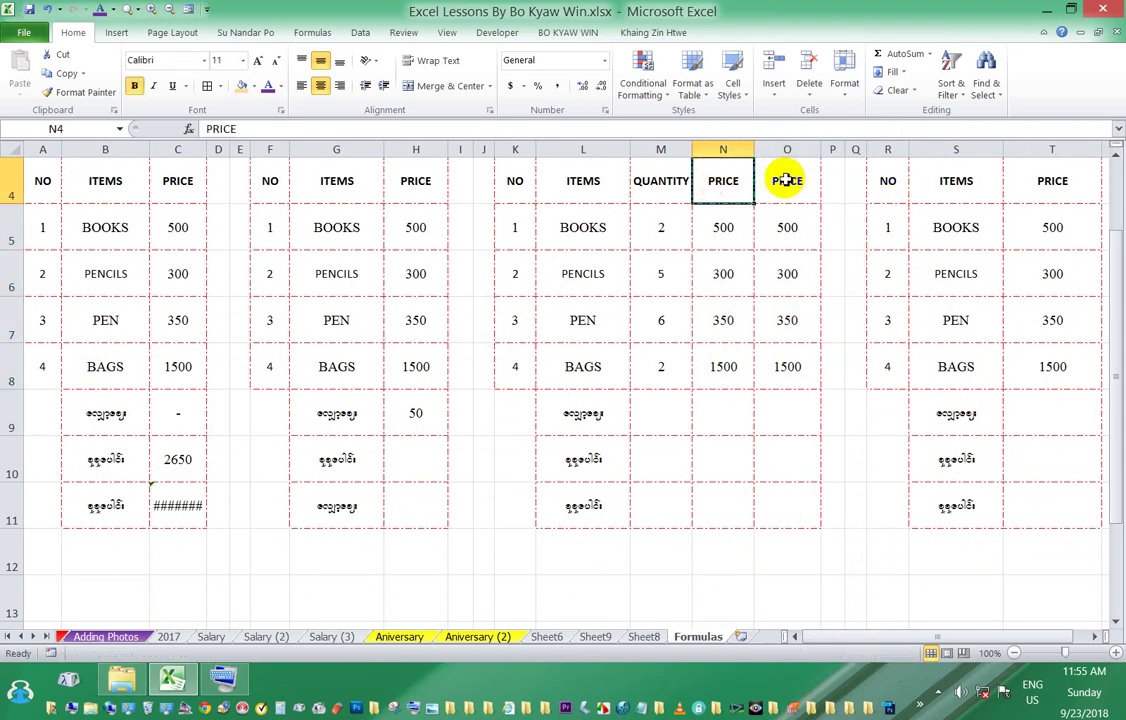
# Step: Retitle the O4 heading TOTAL and select the old values in O5:O8
pyautogui.click(786, 181)
pyautogui.write('t')
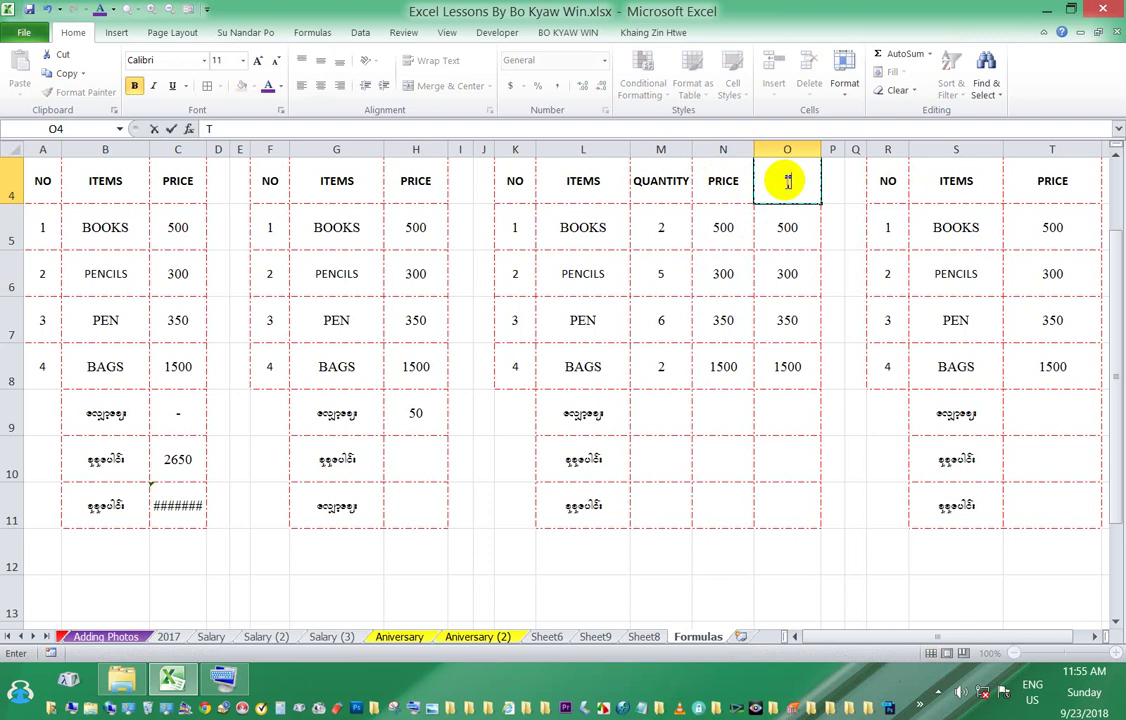
pyautogui.press('Return')
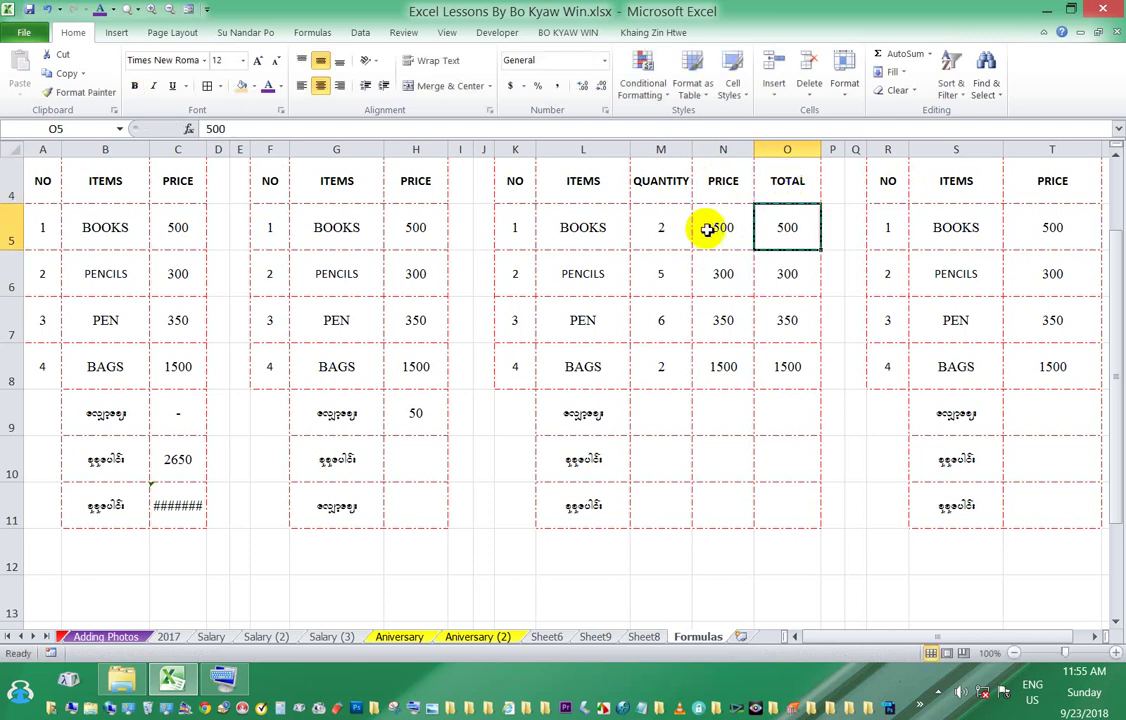
pyautogui.click(660, 222)
pyautogui.moveTo(791, 230); pyautogui.dragTo(783, 364)
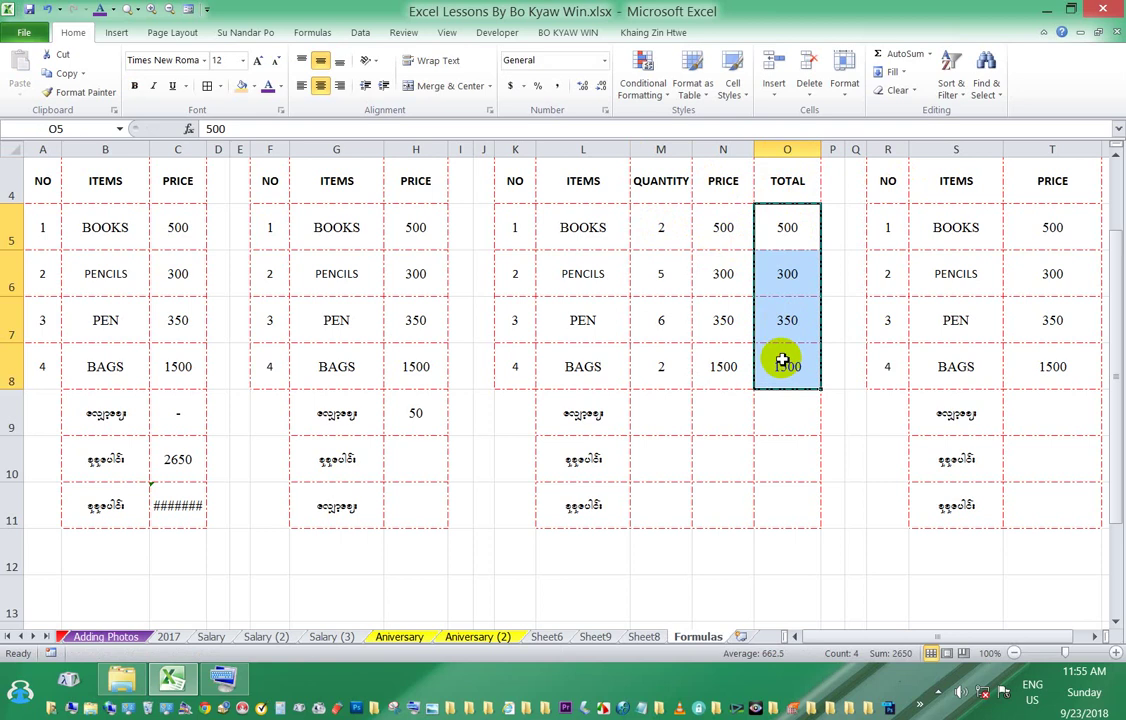
# Step: Clear O5:O8, then enter =M5*N5 in O5 for a BOOKS total of 1000
pyautogui.press('Delete')
pyautogui.scroll(1, 781, 330)
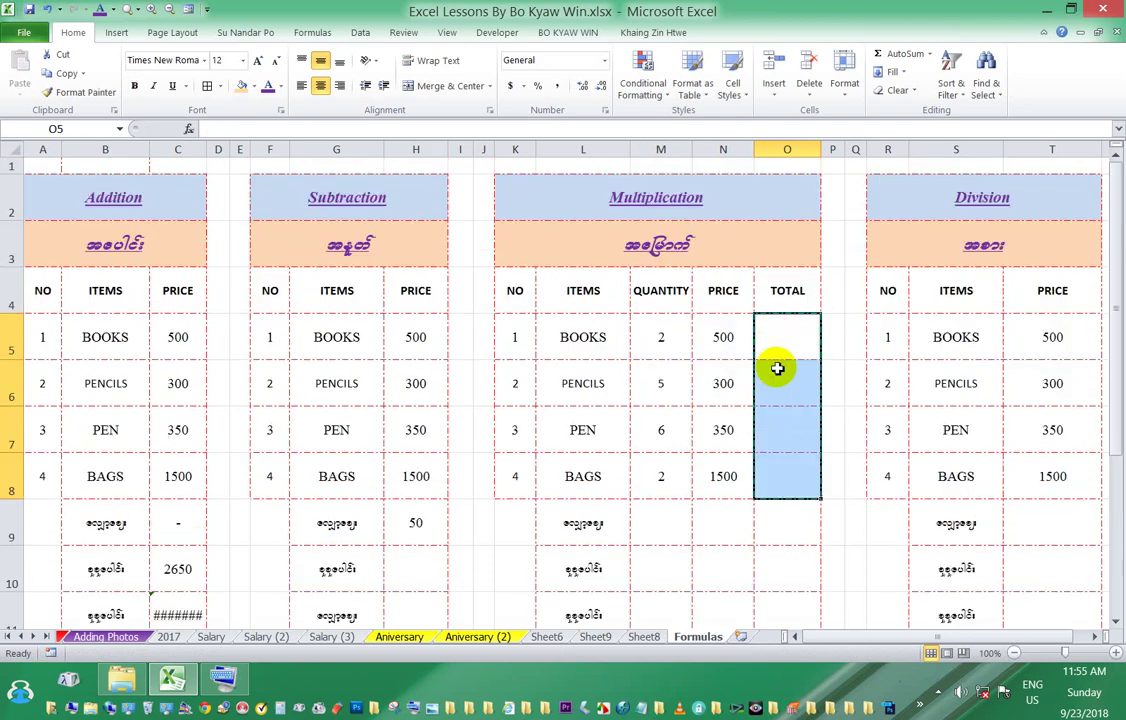
pyautogui.click(780, 348)
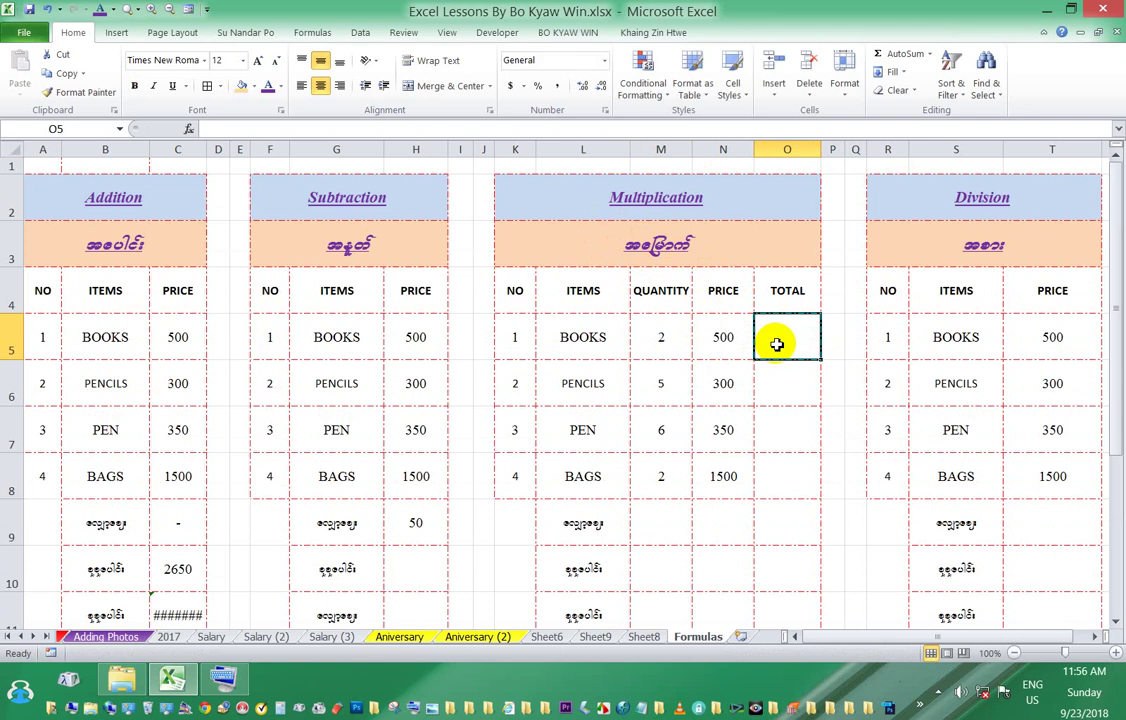
pyautogui.write('=')
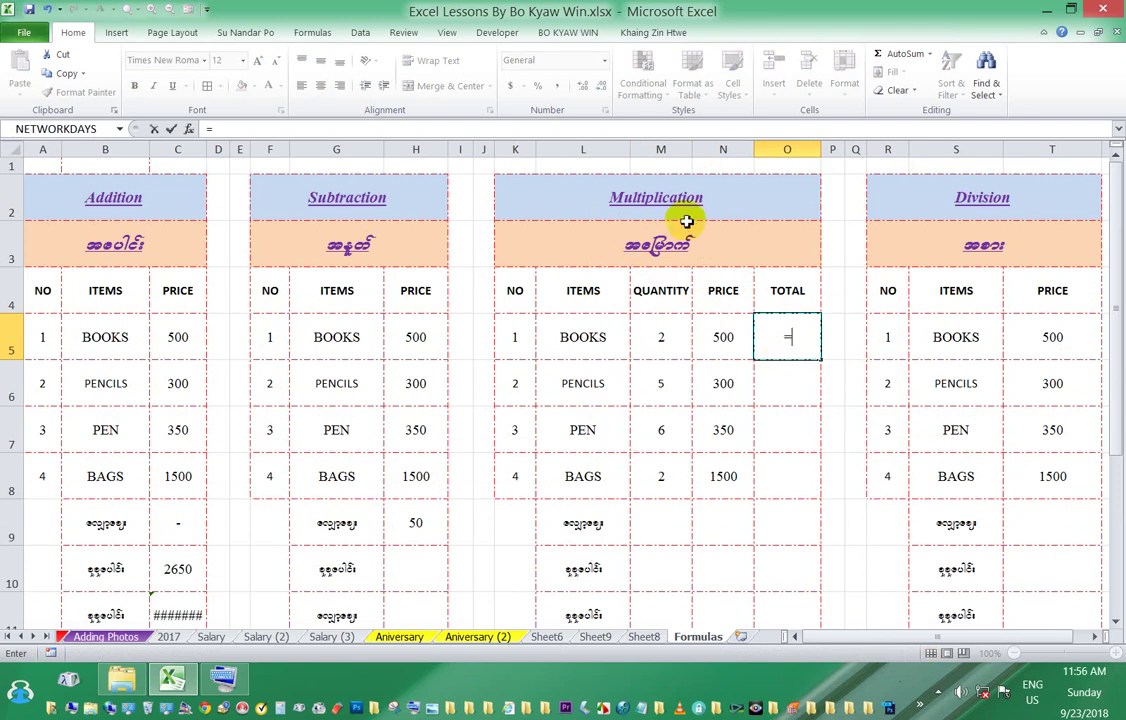
pyautogui.click(667, 337)
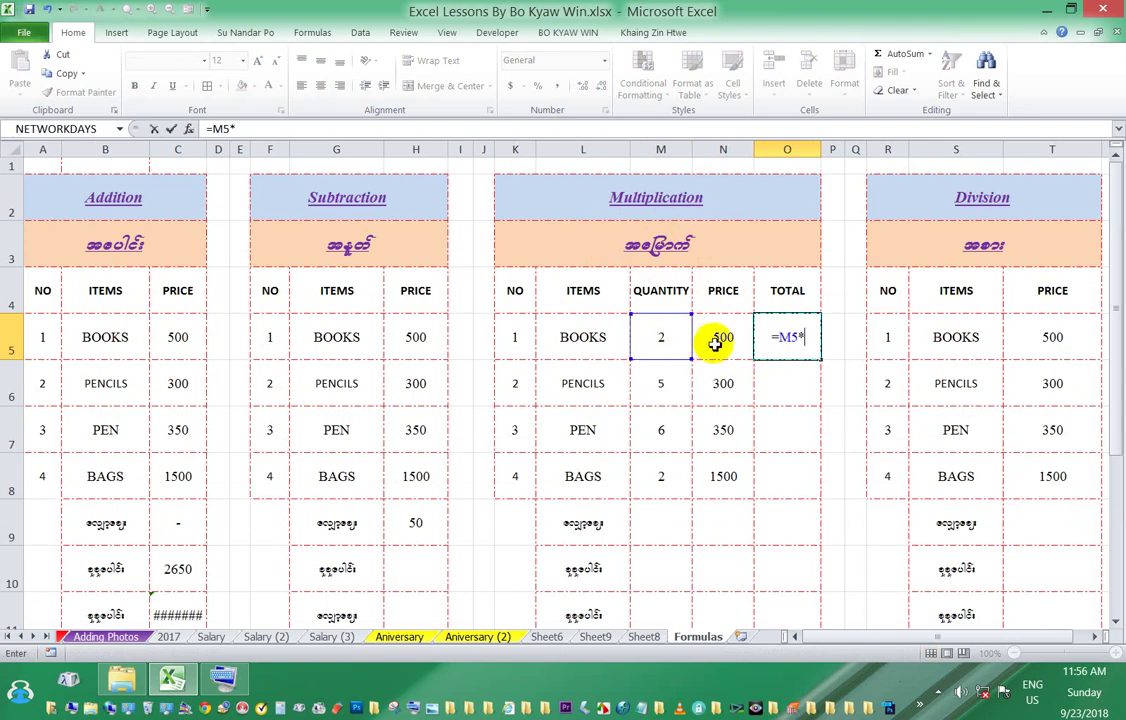
pyautogui.click(720, 338)
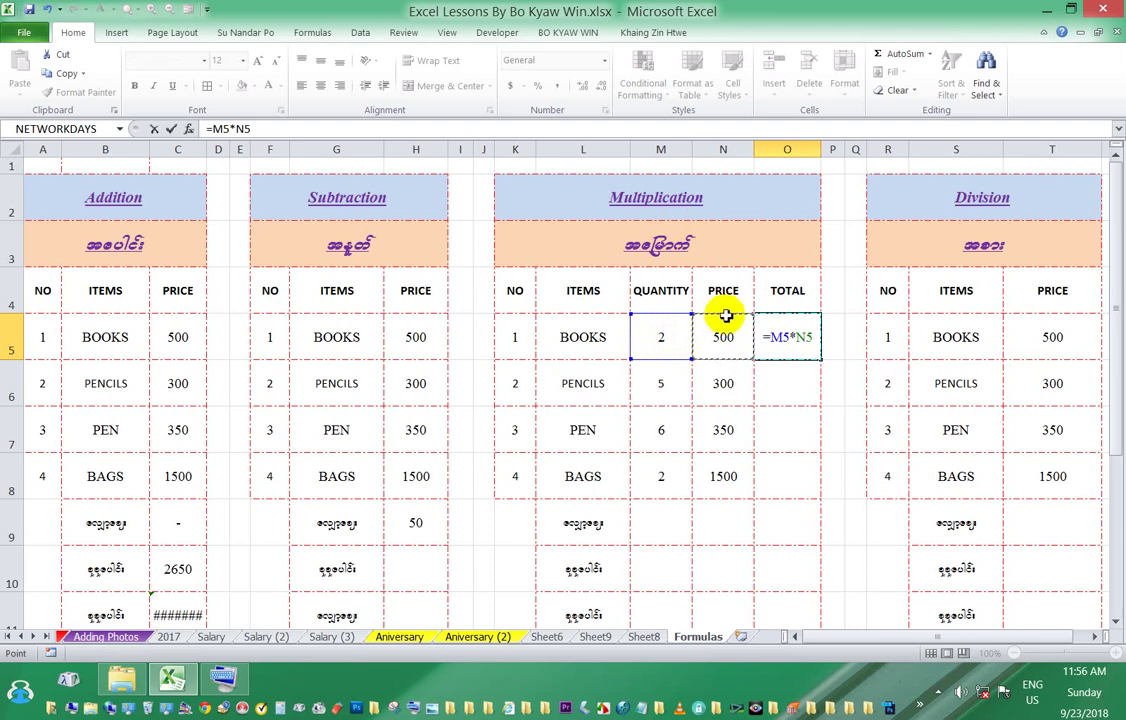
pyautogui.click(171, 129)
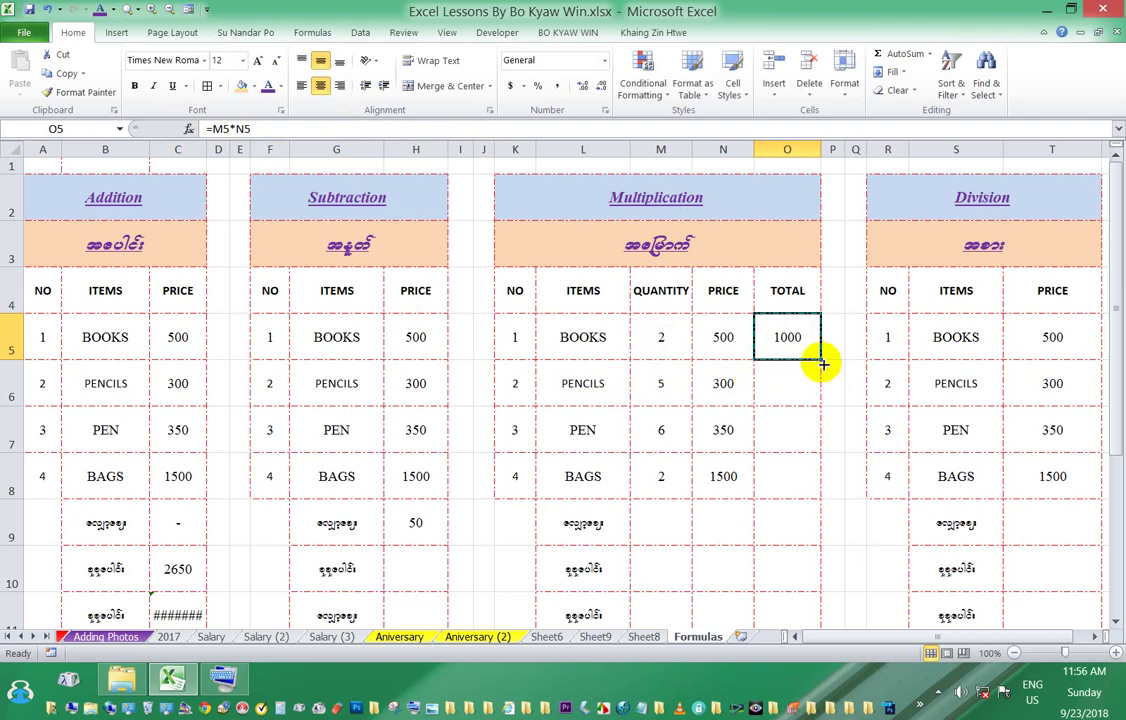
pyautogui.click(725, 388)
pyautogui.click(661, 387)
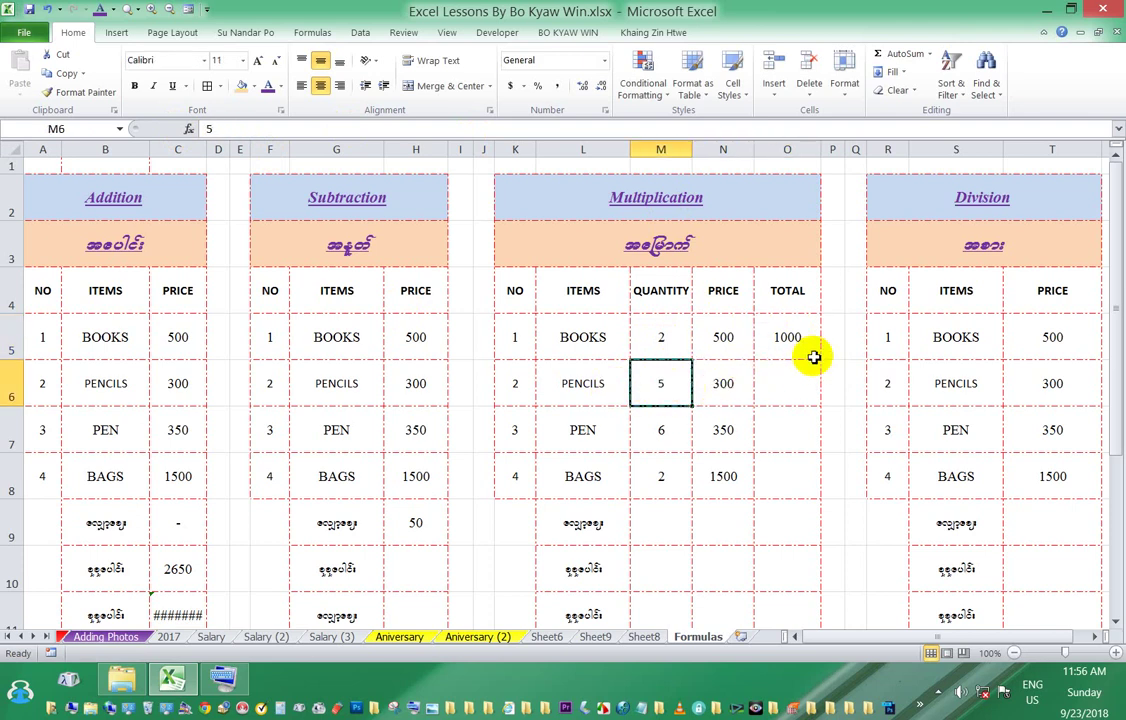
pyautogui.click(805, 352)
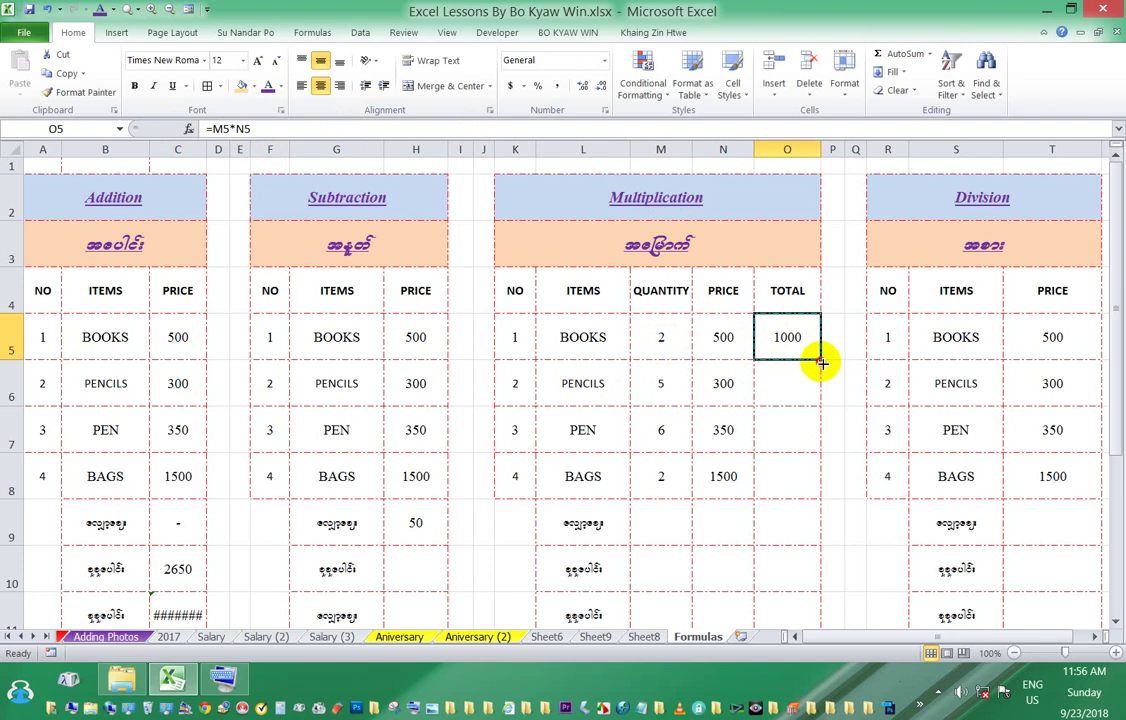
pyautogui.moveTo(821, 363); pyautogui.dragTo(818, 485)
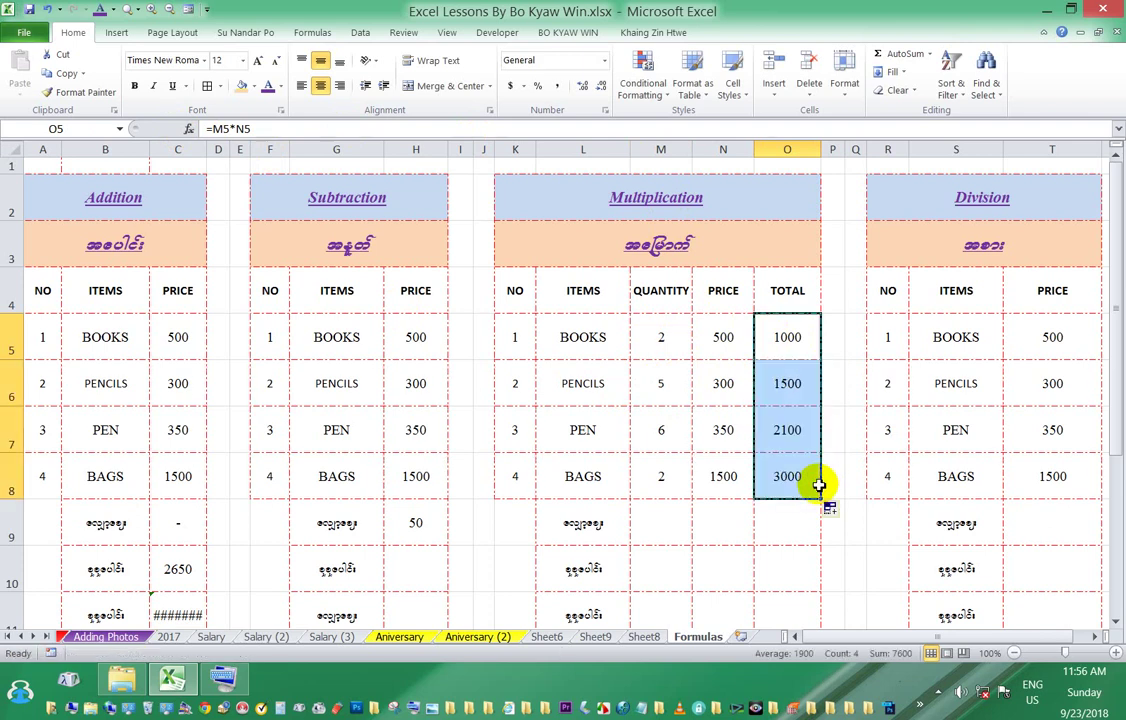
pyautogui.click(782, 383)
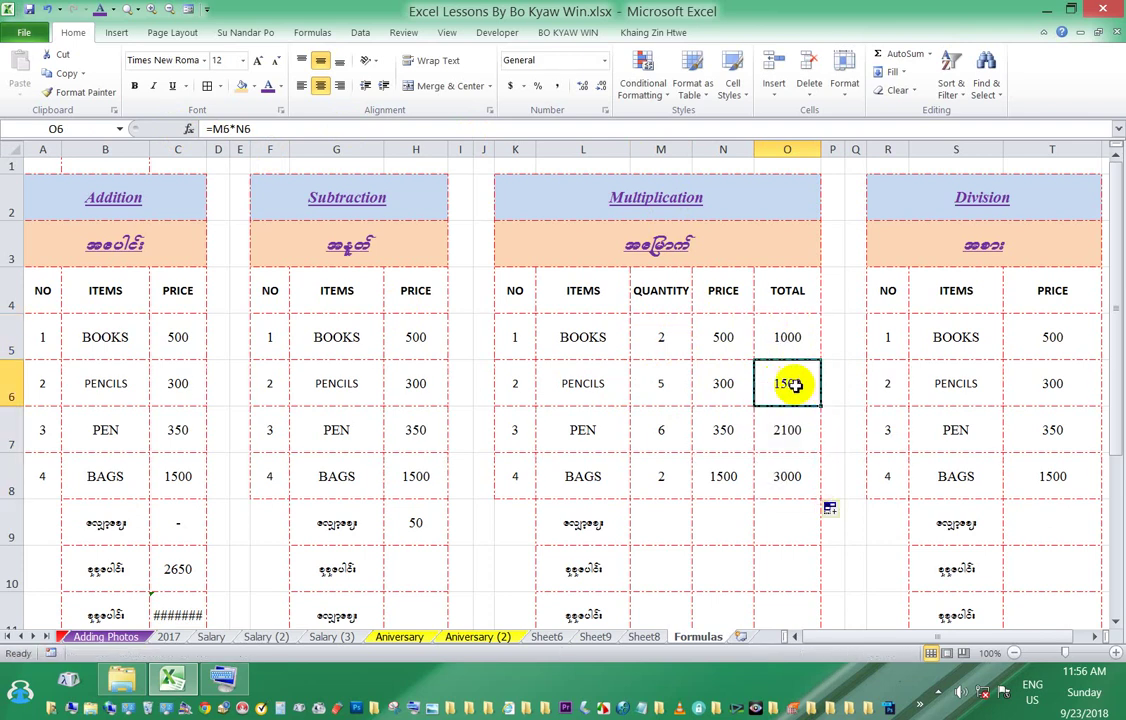
pyautogui.moveTo(797, 396); pyautogui.dragTo(792, 472)
pyautogui.press('Delete')
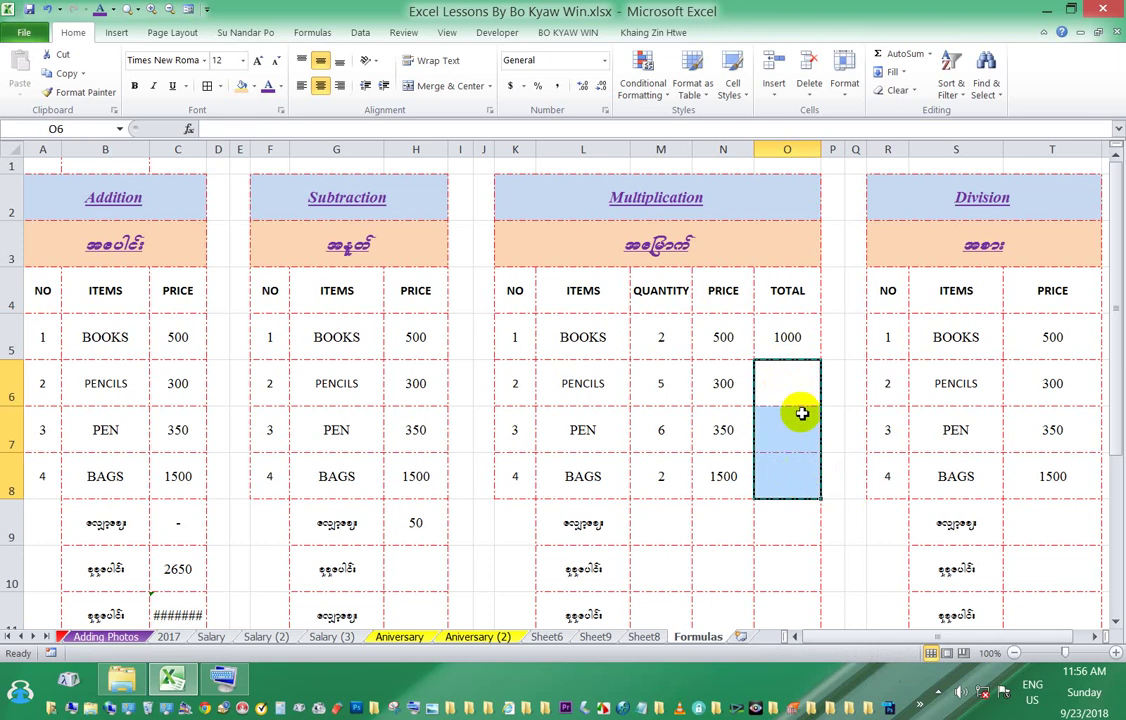
pyautogui.click(787, 339)
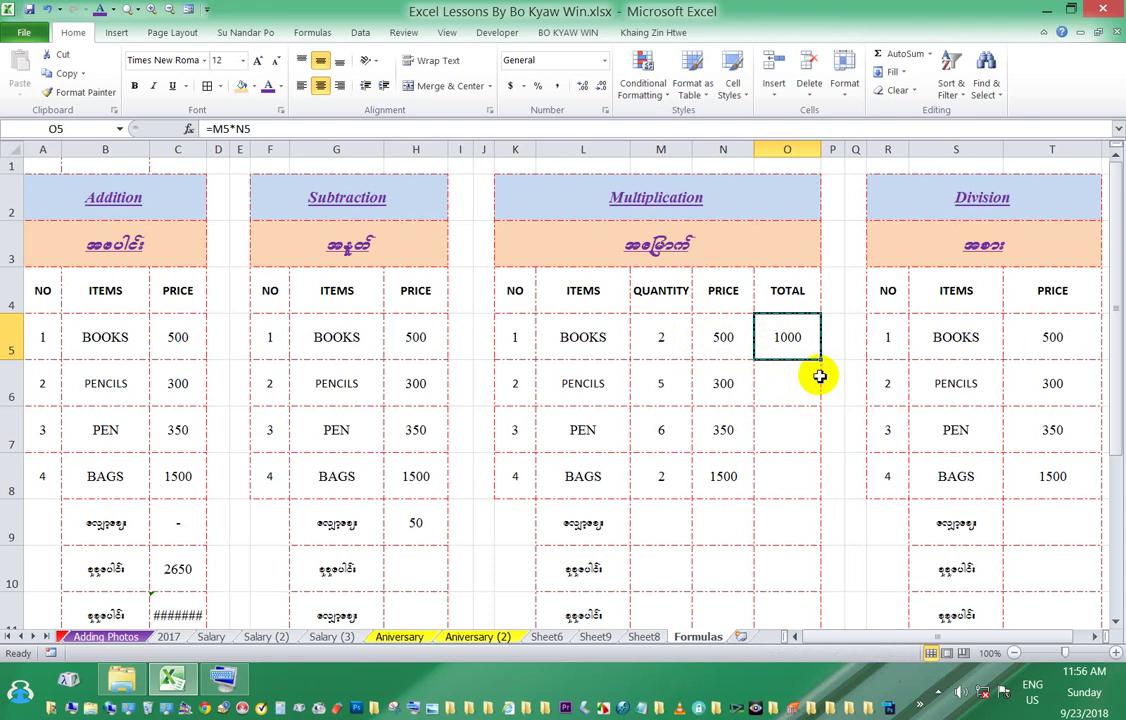
pyautogui.click(658, 340)
pyautogui.click(787, 345)
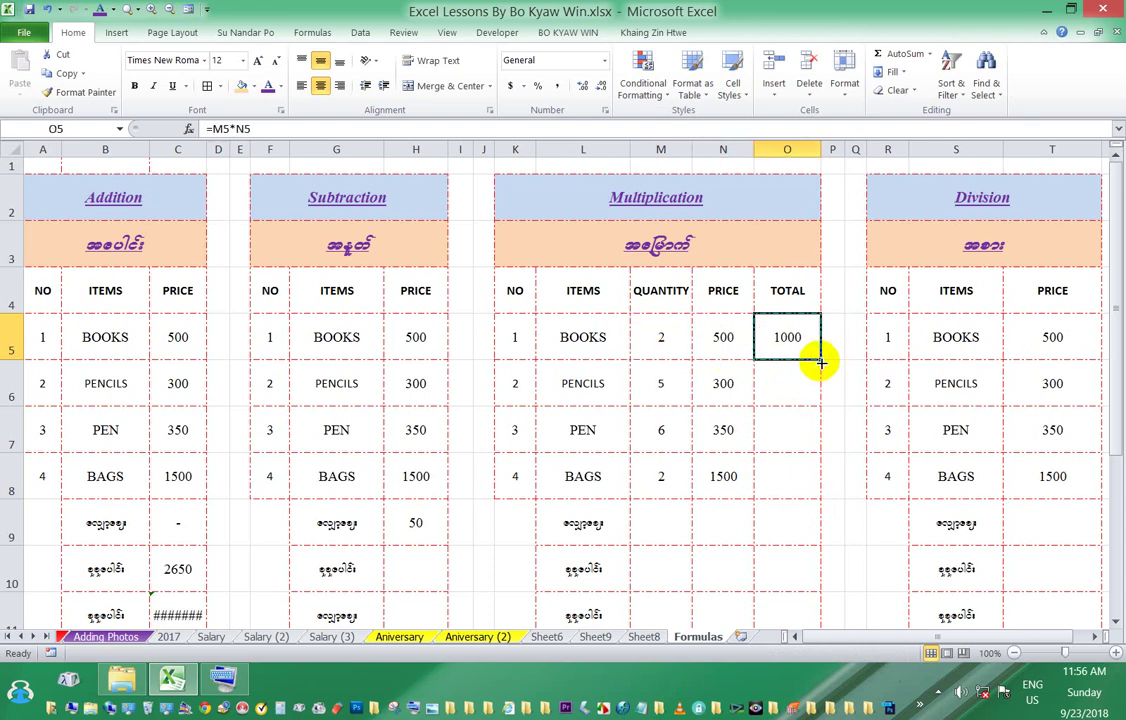
pyautogui.moveTo(820, 362); pyautogui.dragTo(810, 487)
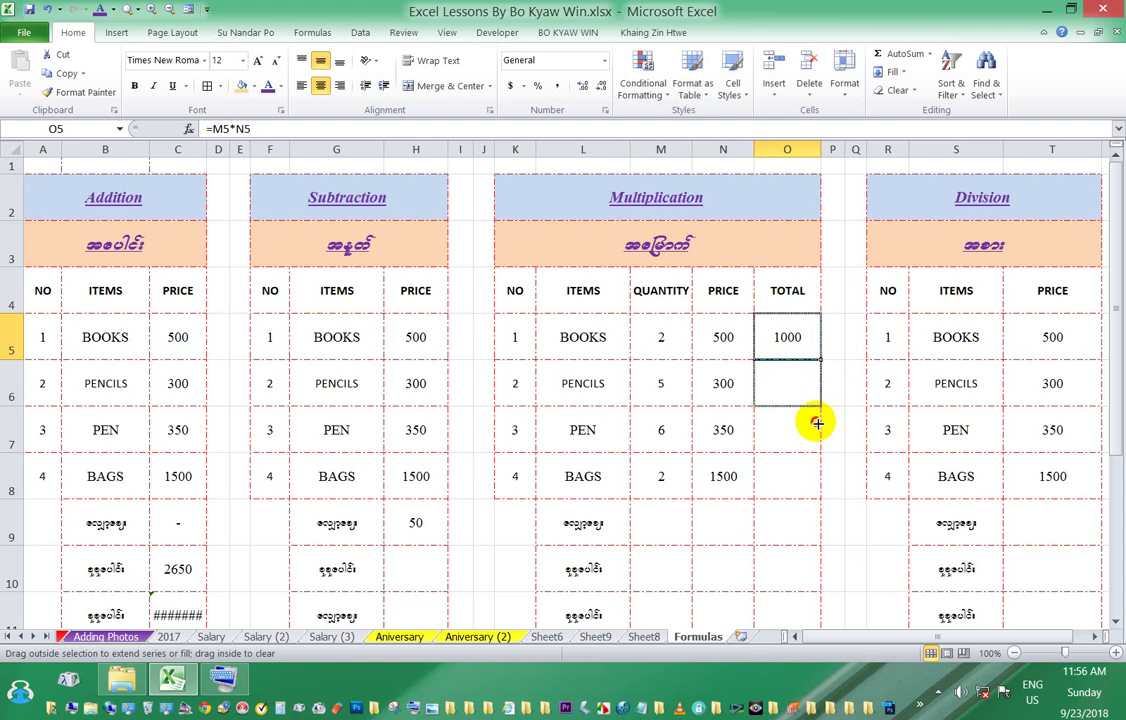
pyautogui.click(790, 480)
pyautogui.click(711, 497)
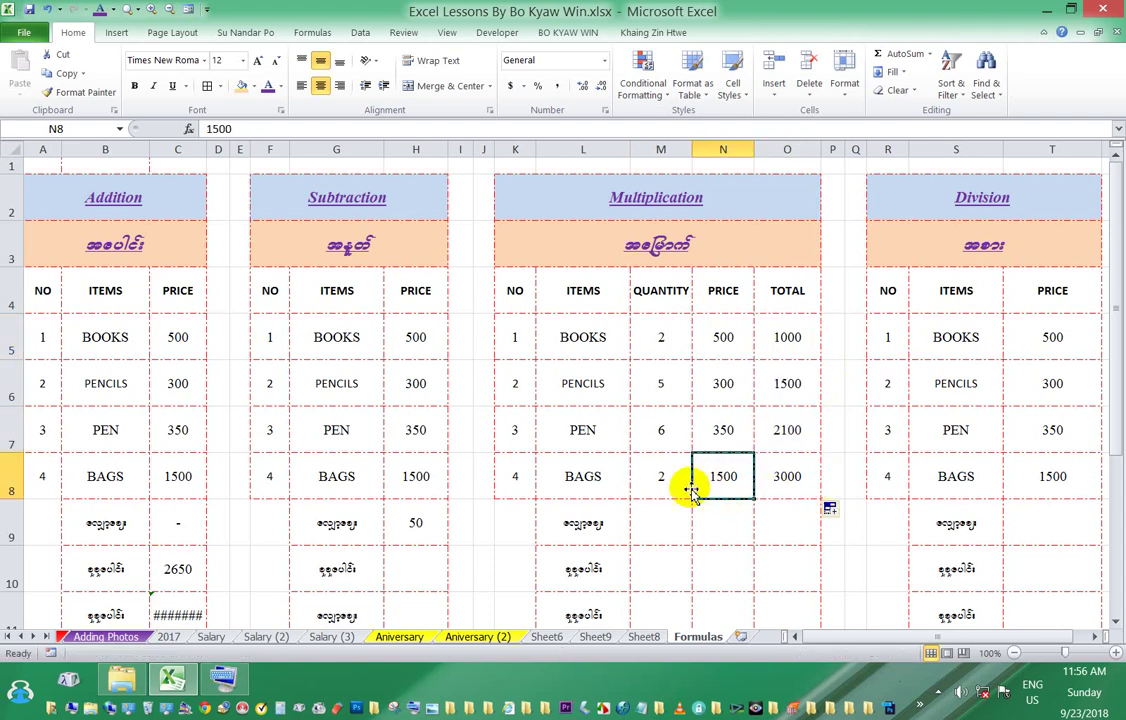
pyautogui.click(684, 485)
pyautogui.click(774, 480)
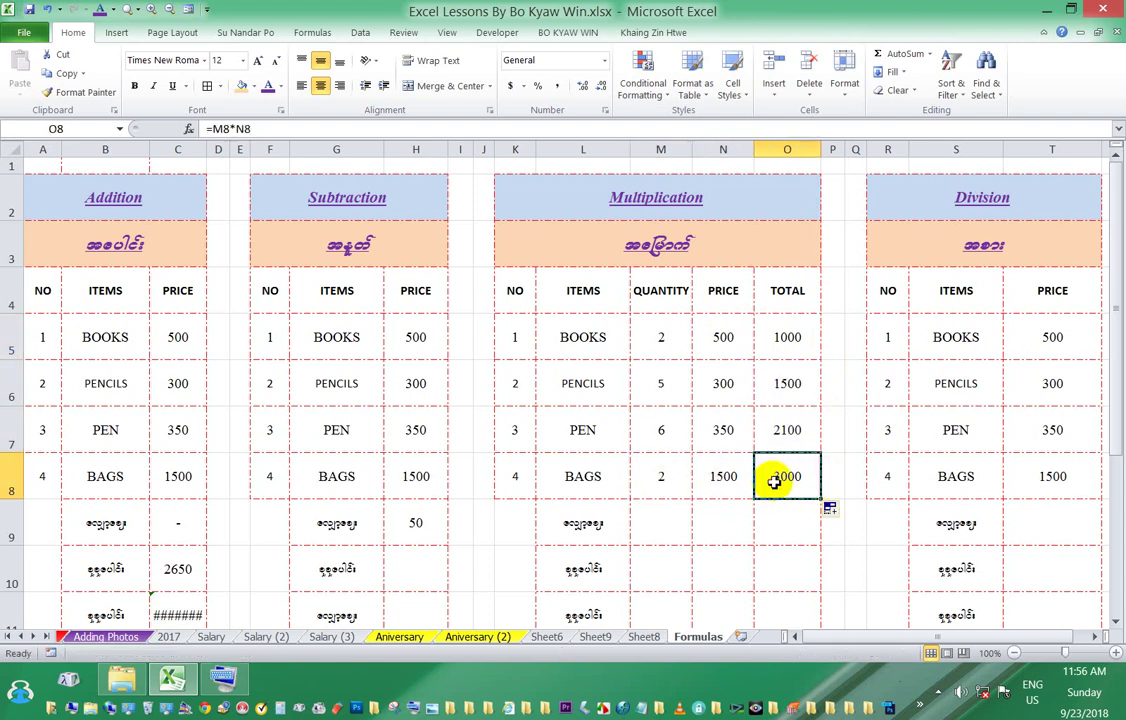
pyautogui.click(716, 431)
pyautogui.click(661, 430)
pyautogui.click(787, 430)
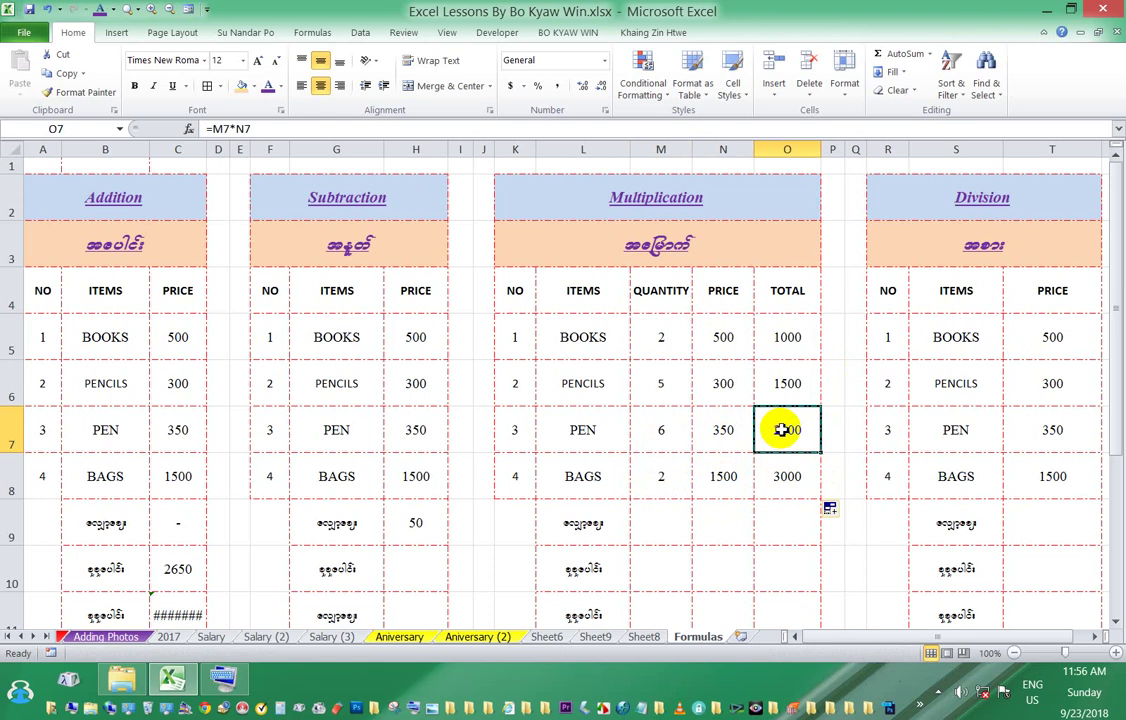
pyautogui.click(726, 392)
pyautogui.click(677, 387)
pyautogui.click(788, 386)
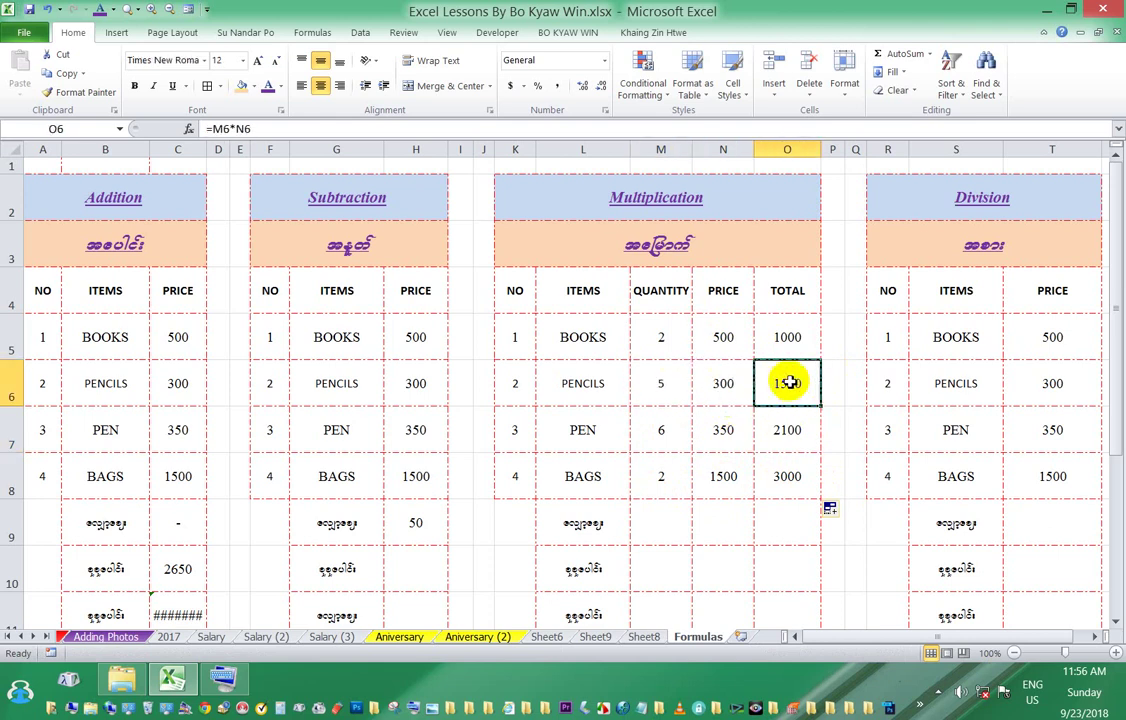
pyautogui.click(660, 337)
pyautogui.click(789, 337)
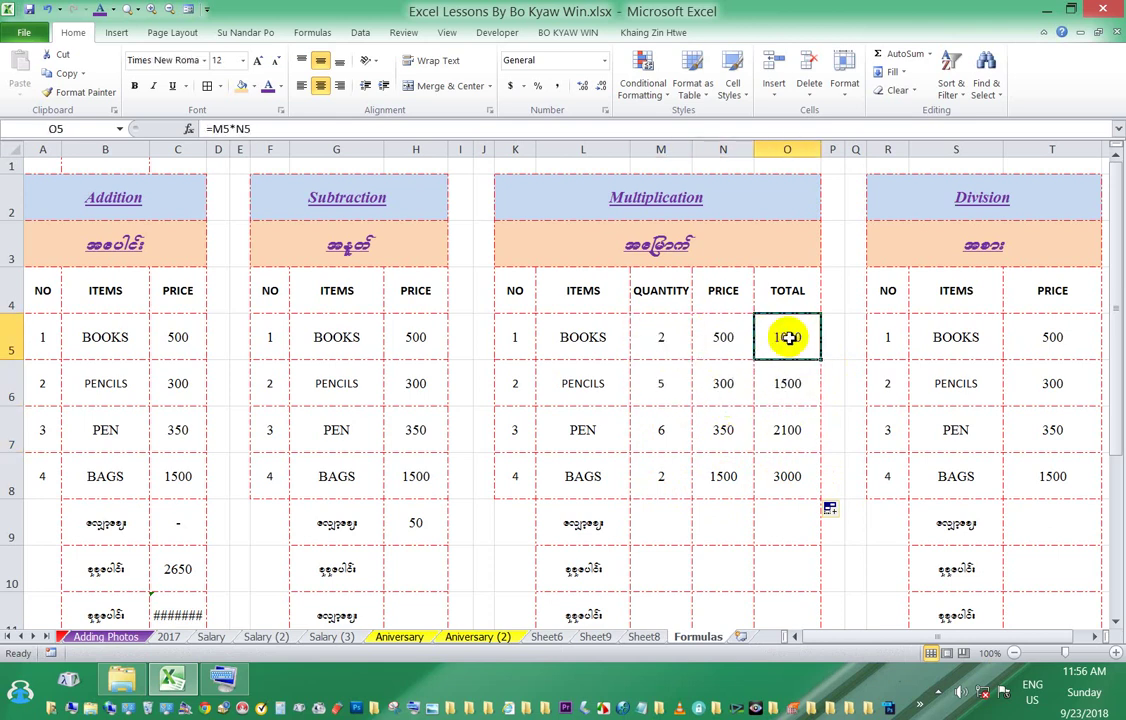
pyautogui.scroll(-1, 789, 337)
pyautogui.scroll(1, 787, 334)
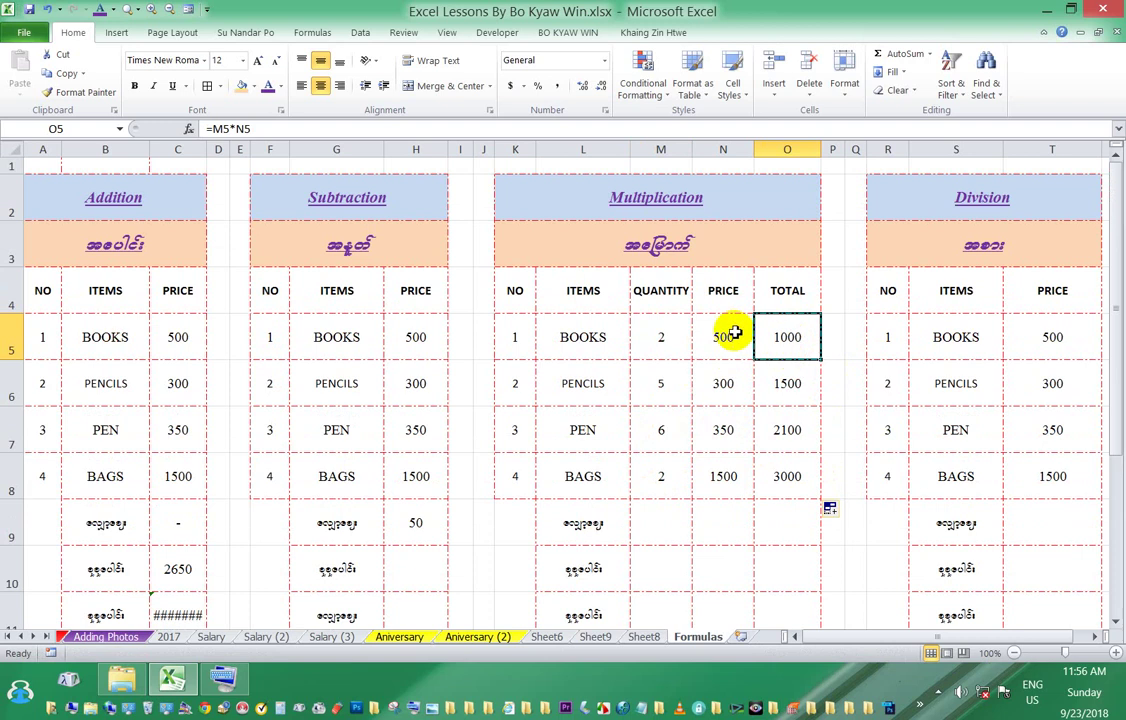
# Step: Check the BOOKS row's total formula and change its quantity in M5 to 3
pyautogui.moveTo(658, 335); pyautogui.dragTo(787, 335)
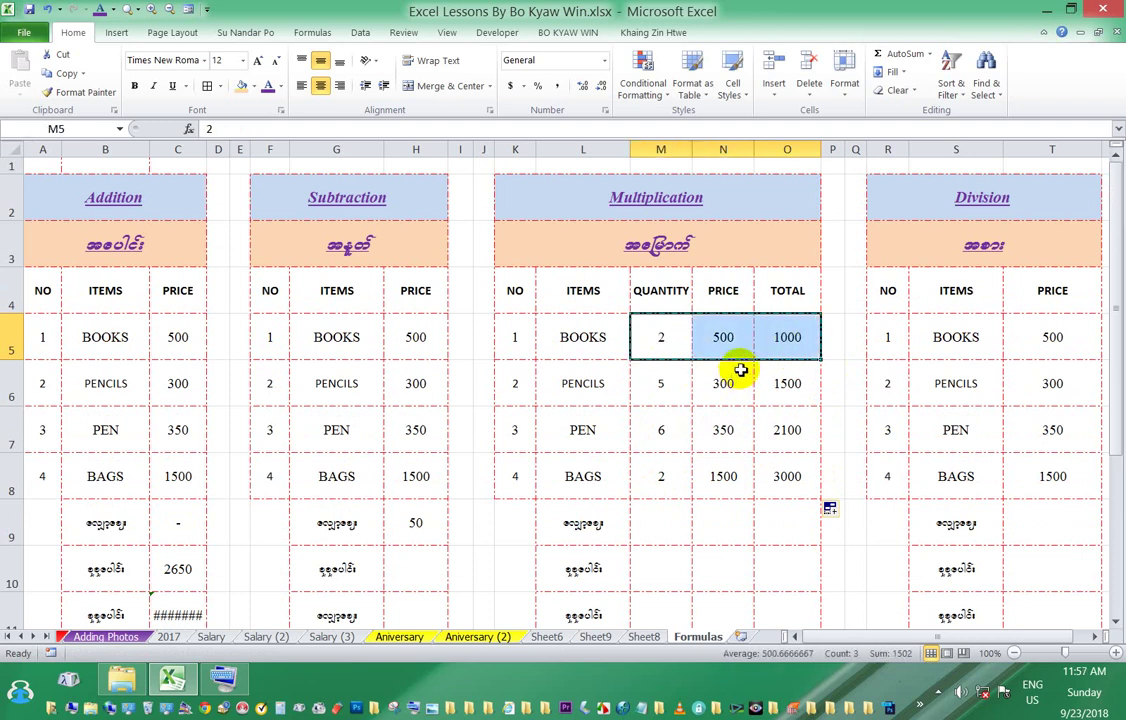
pyautogui.click(666, 334)
pyautogui.moveTo(503, 229)
pyautogui.mouseDown()
pyautogui.moveTo(790, 352)
pyautogui.moveTo(772, 604)
pyautogui.mouseUp()
pyautogui.click(660, 337)
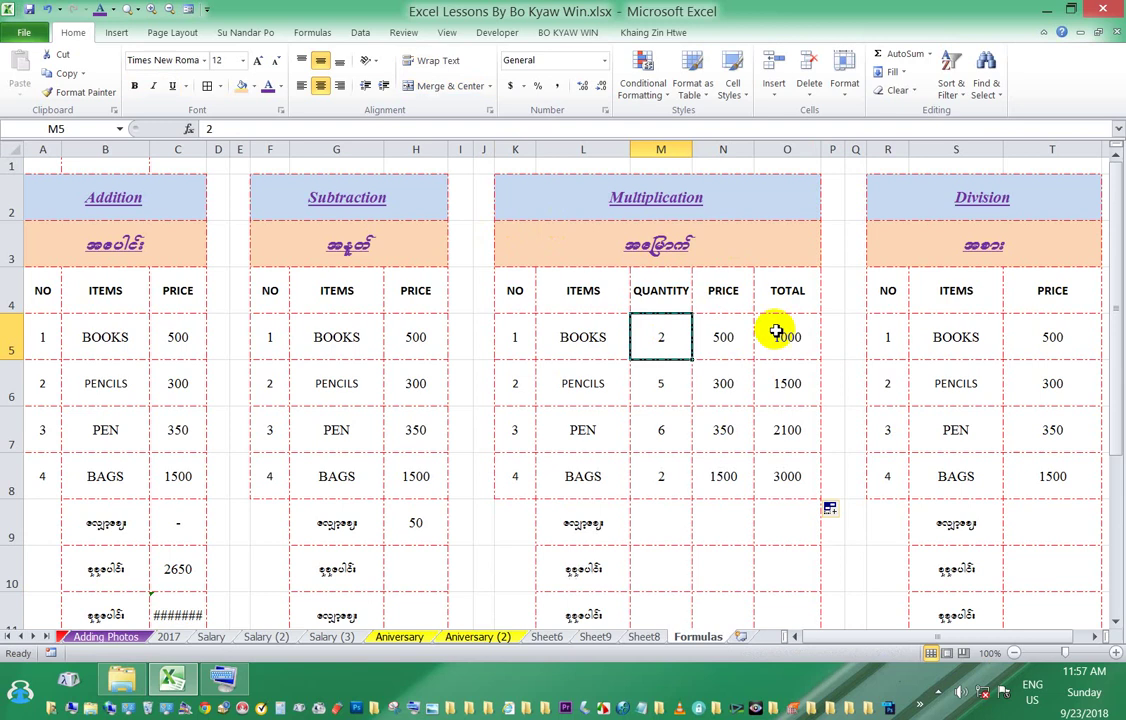
pyautogui.click(777, 333)
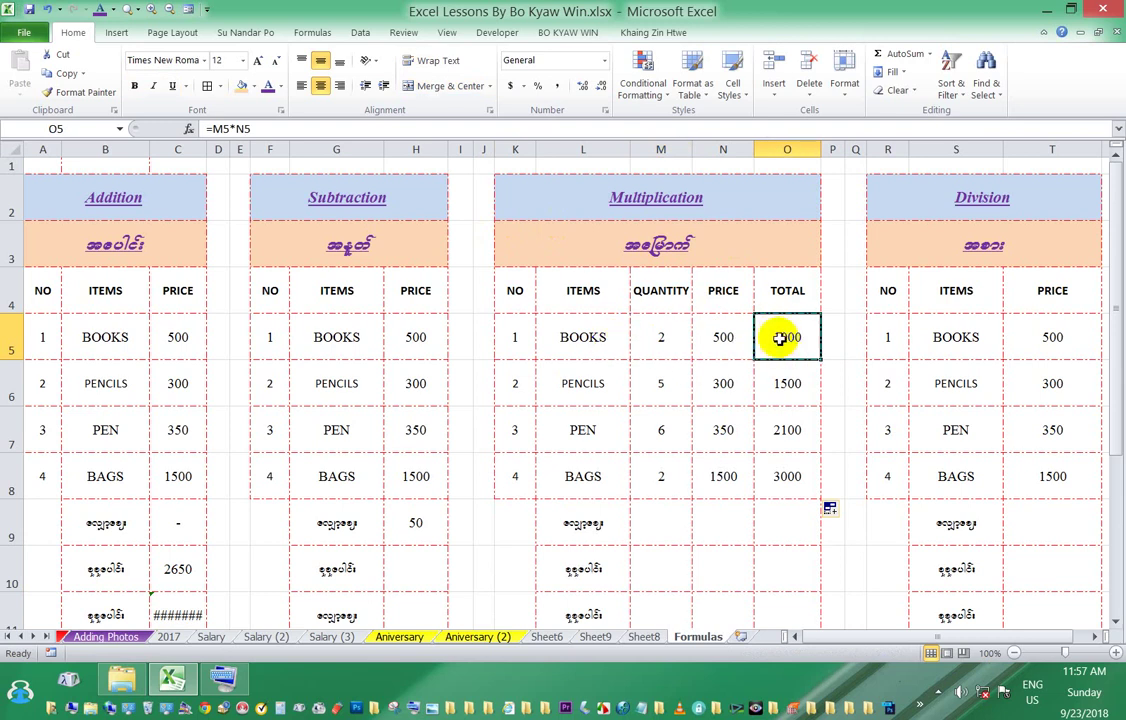
pyautogui.click(659, 333)
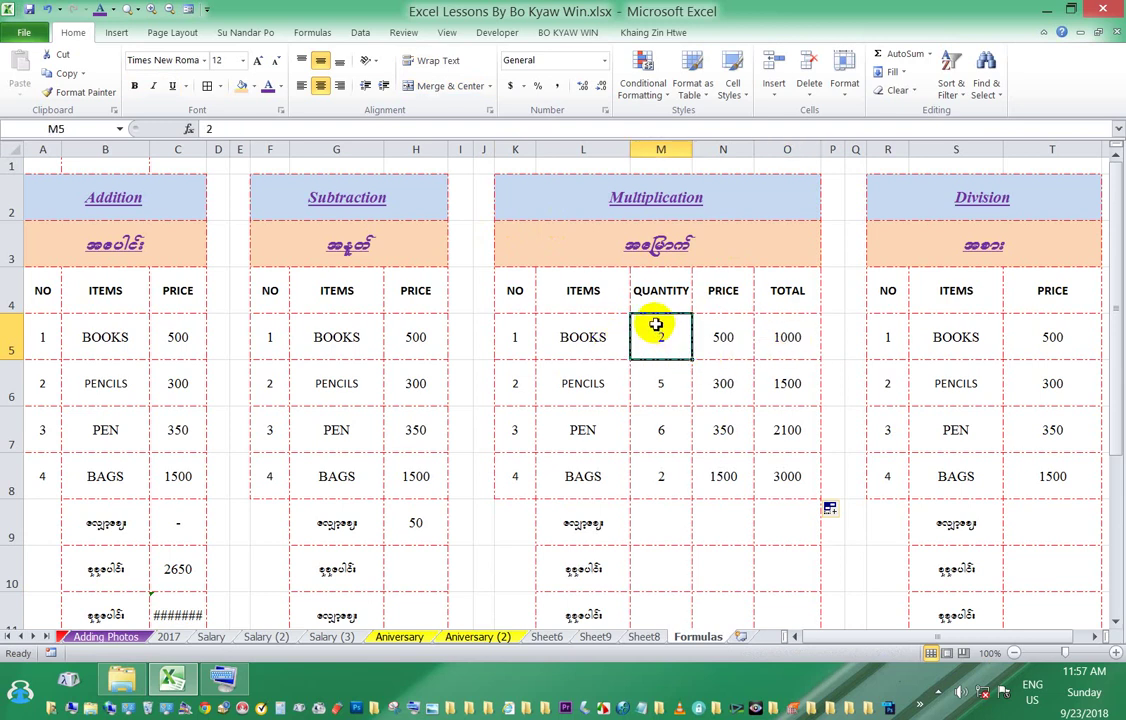
pyautogui.write('3')
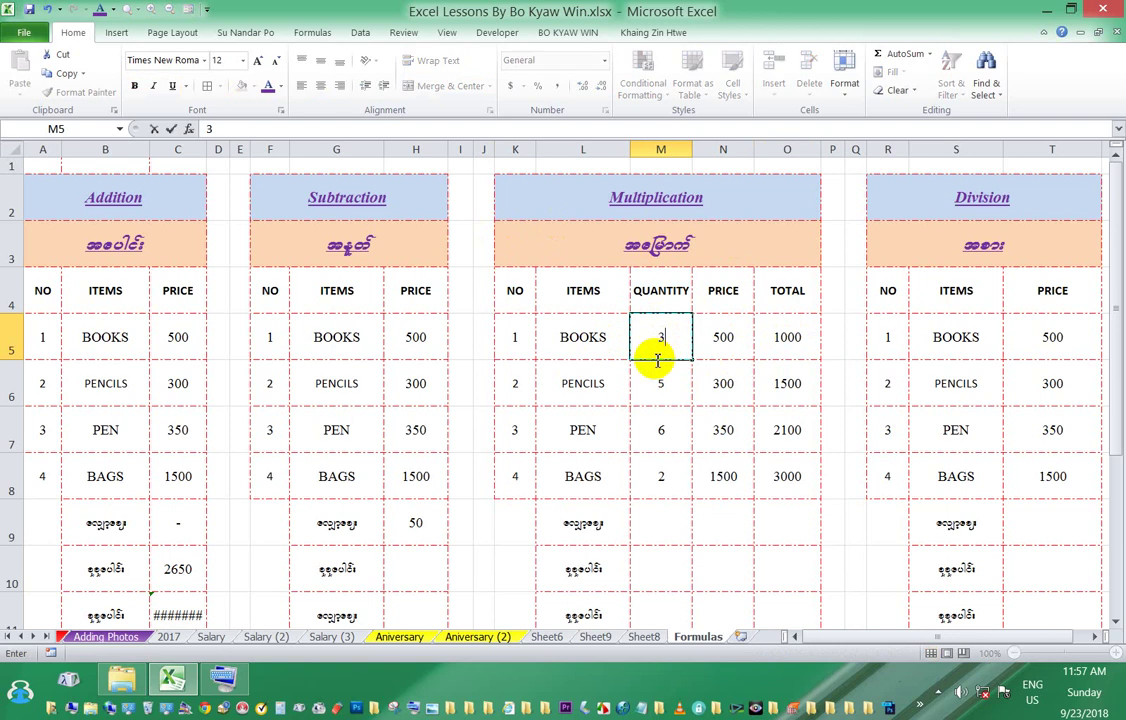
pyautogui.press('Return')
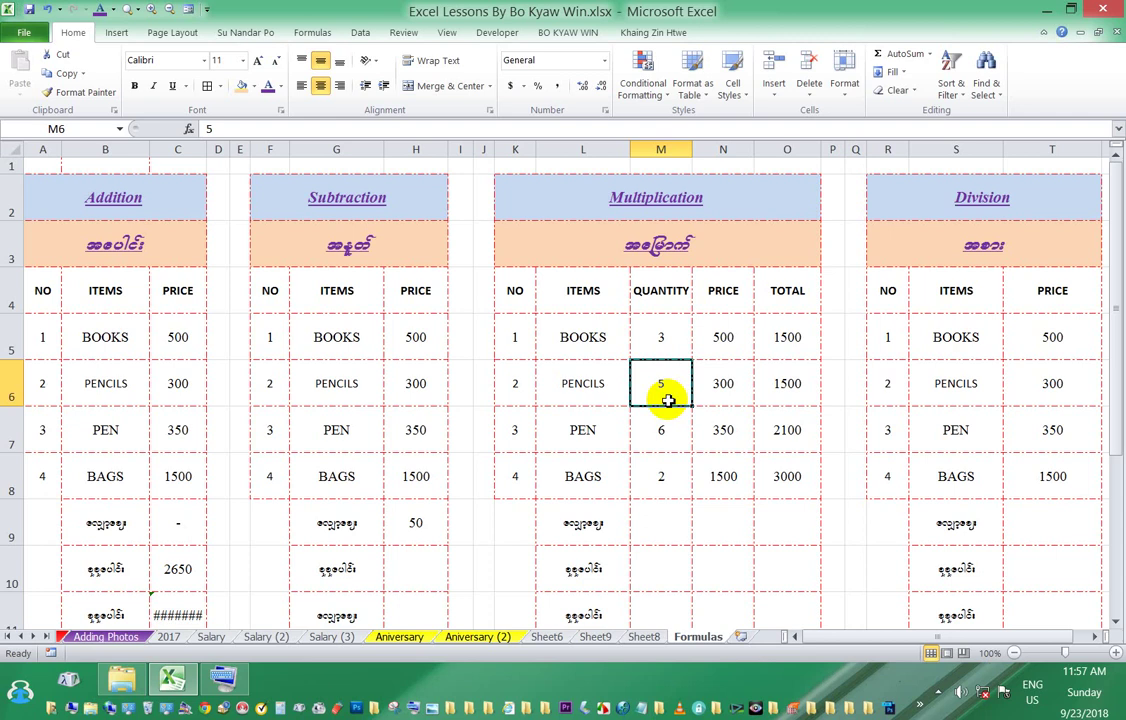
# Step: Set PENCILS, PEN and BAGS quantities to 10, 10 and 5, updating totals to 3000, 3500, 7500
pyautogui.write('10')
pyautogui.press('Return')
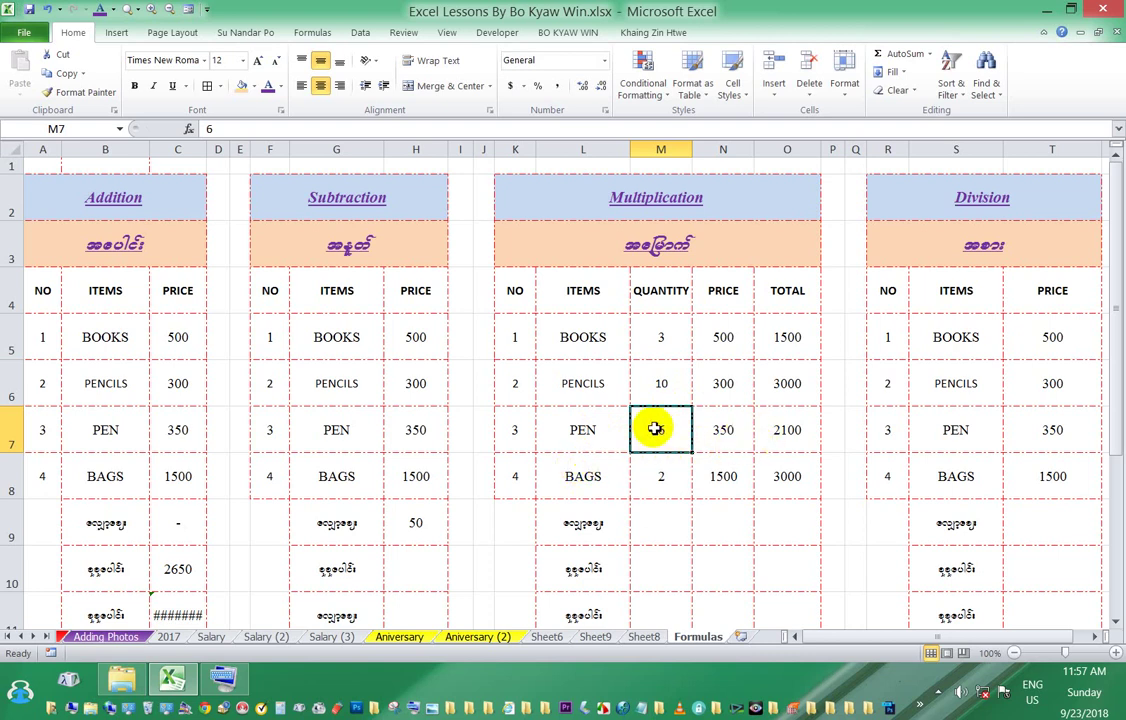
pyautogui.write('10')
pyautogui.press('Return')
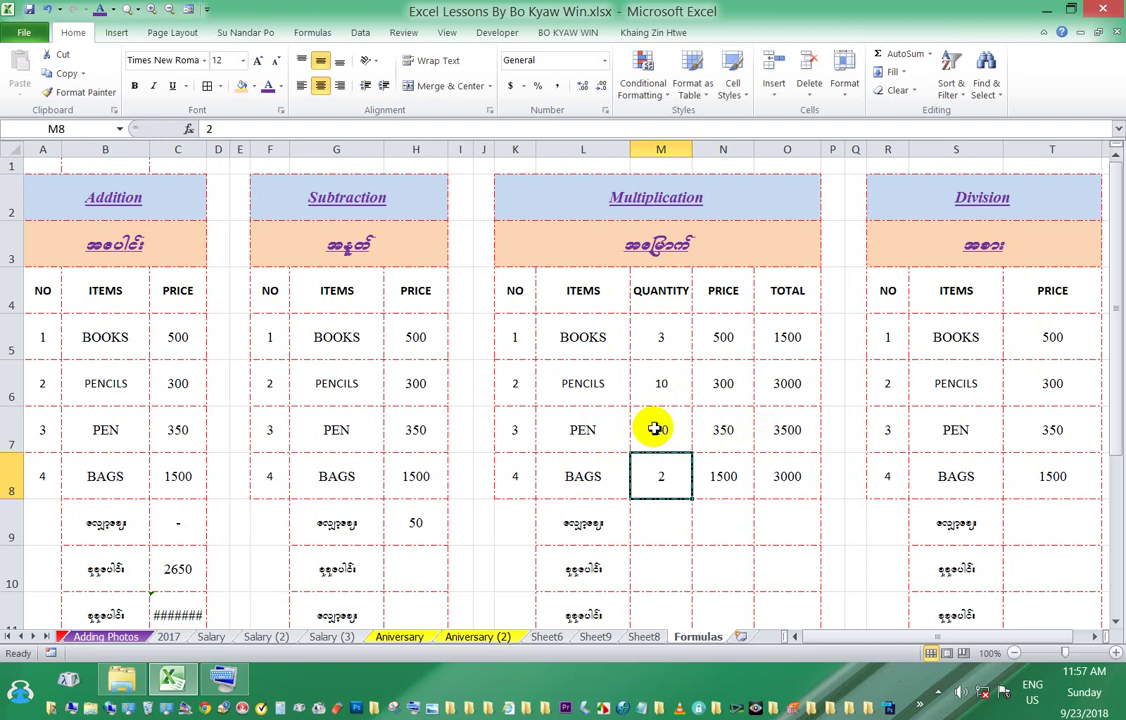
pyautogui.click(800, 431)
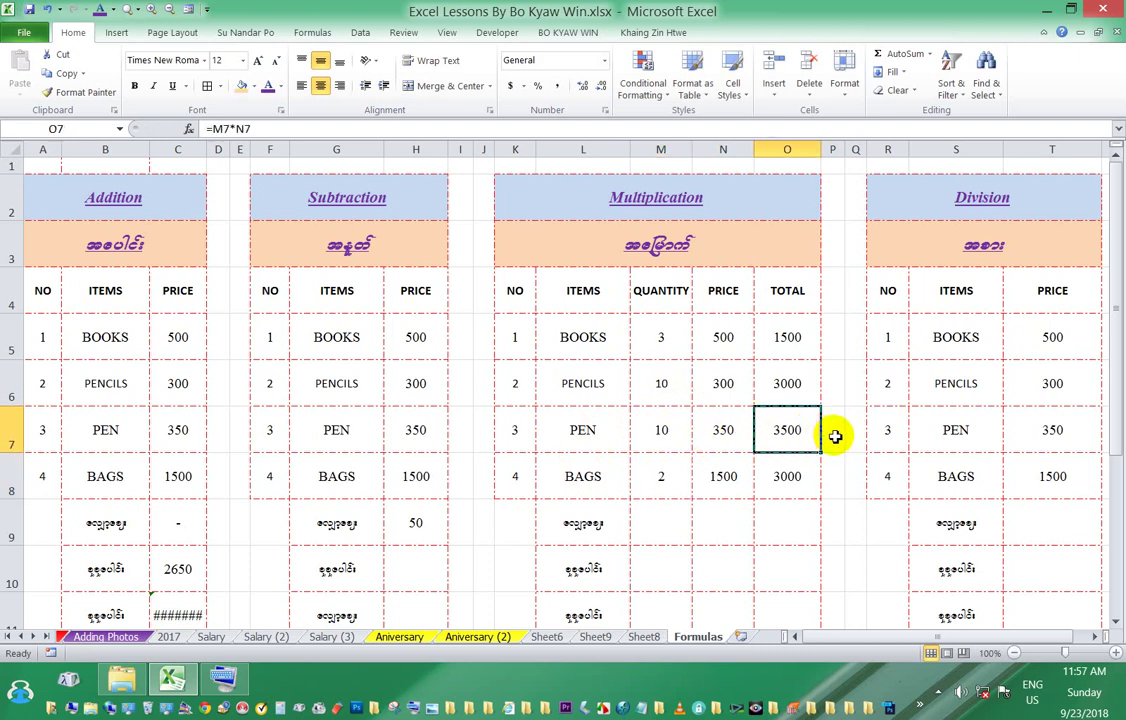
pyautogui.click(657, 481)
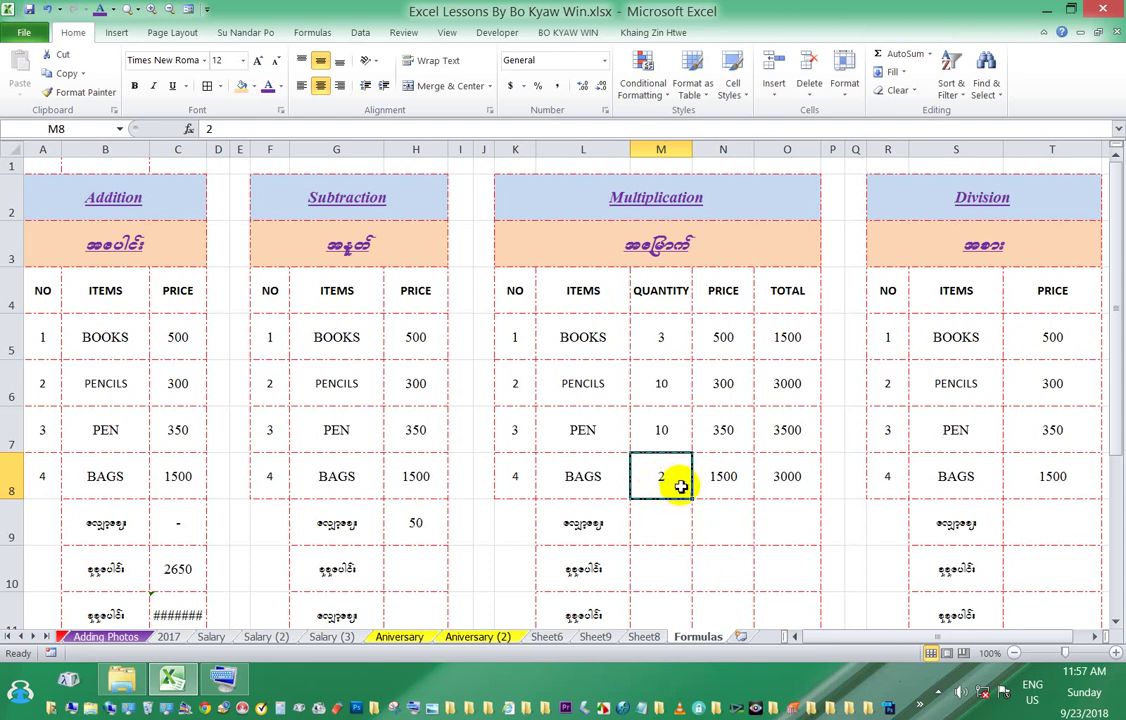
pyautogui.press('Escape')
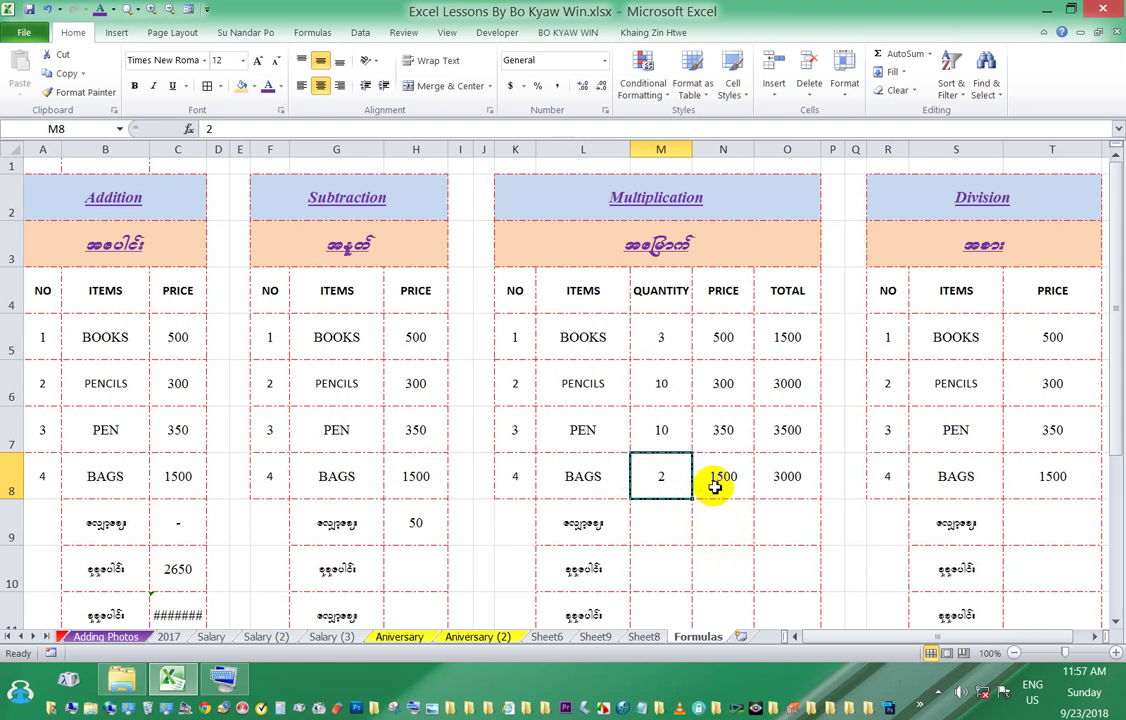
pyautogui.write('5')
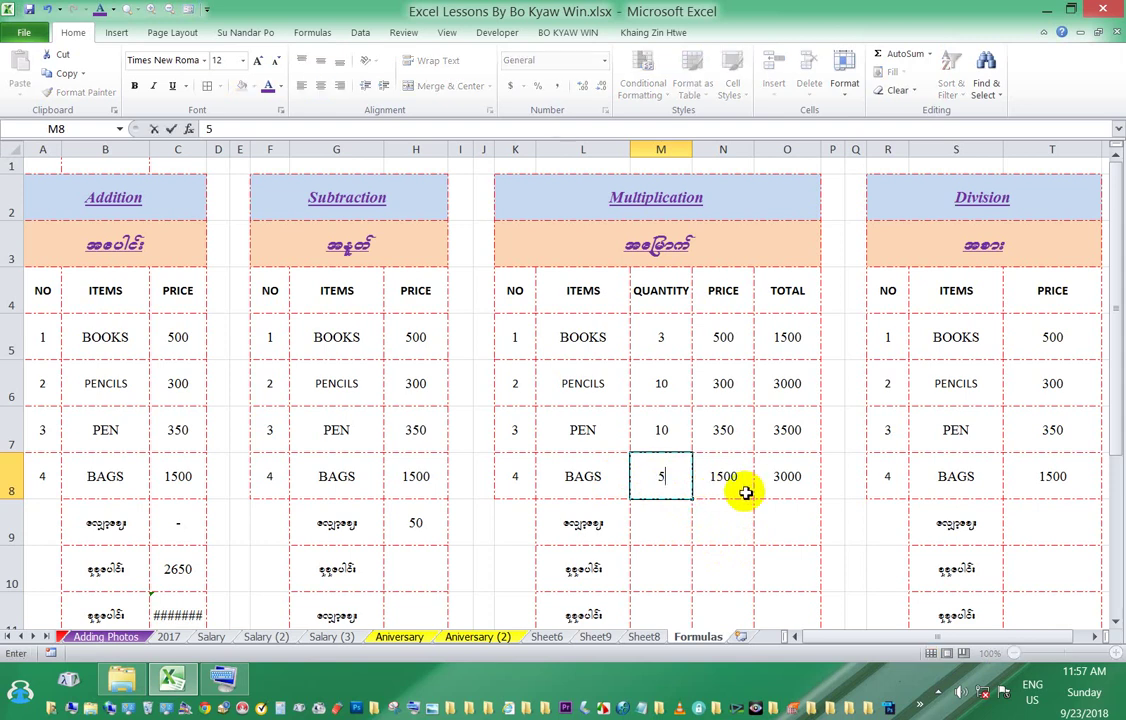
pyautogui.press('Return')
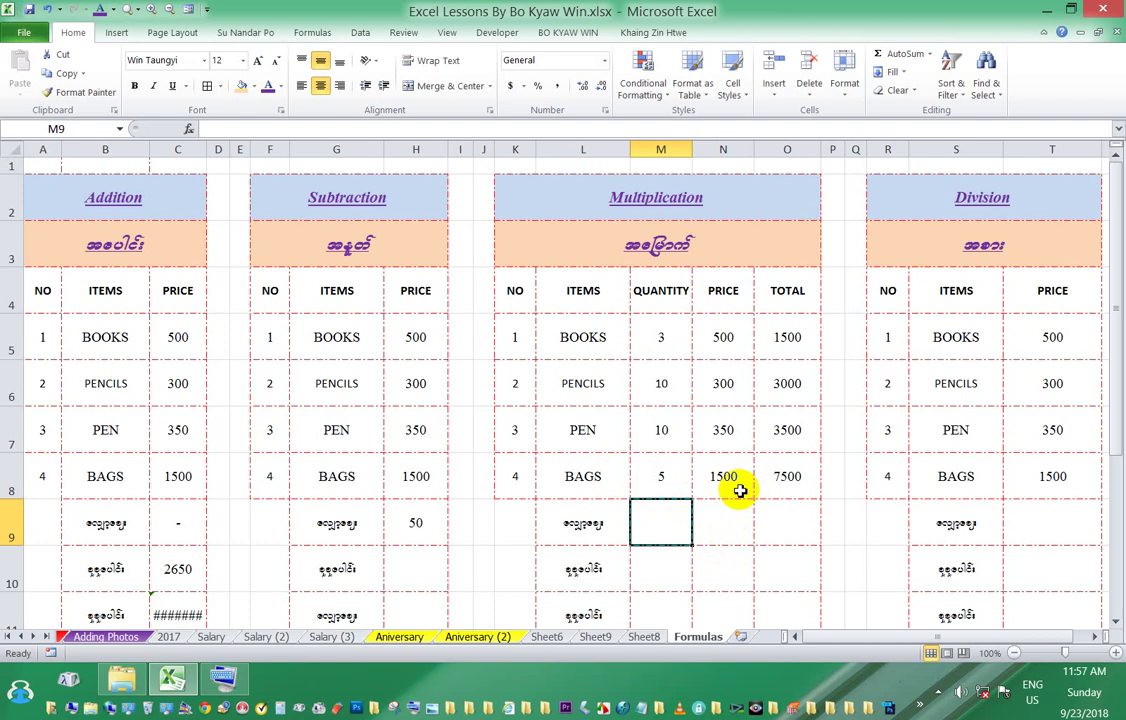
pyautogui.click(660, 474)
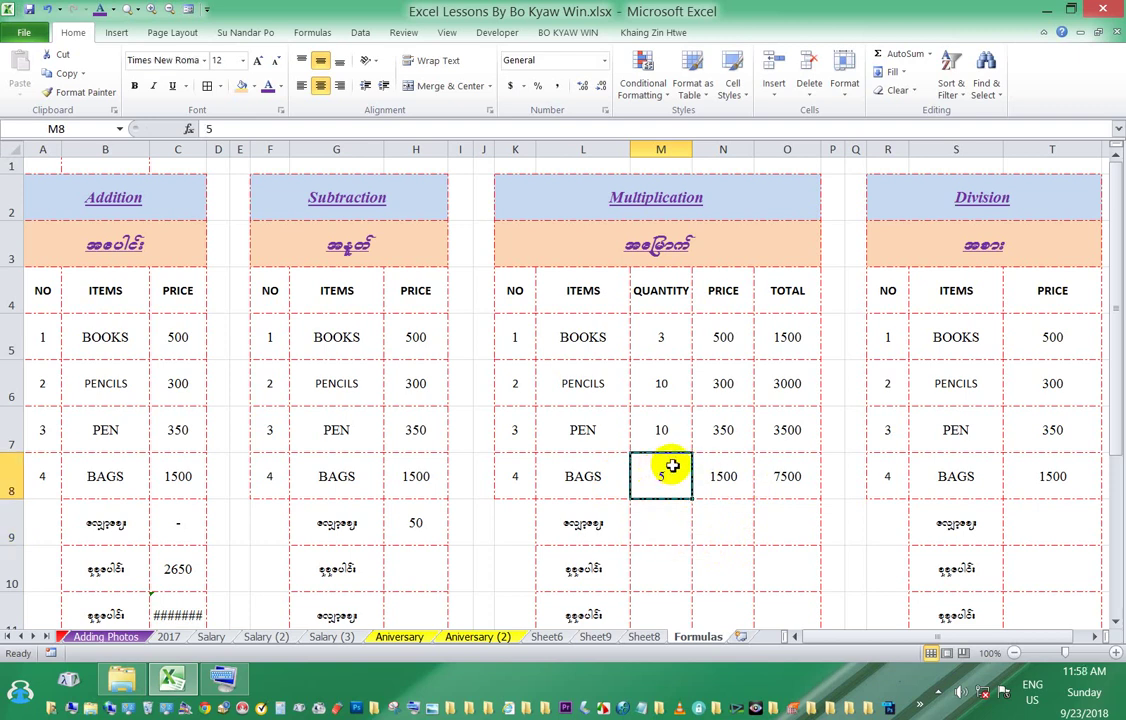
pyautogui.hotkey('ctrl', 'c')
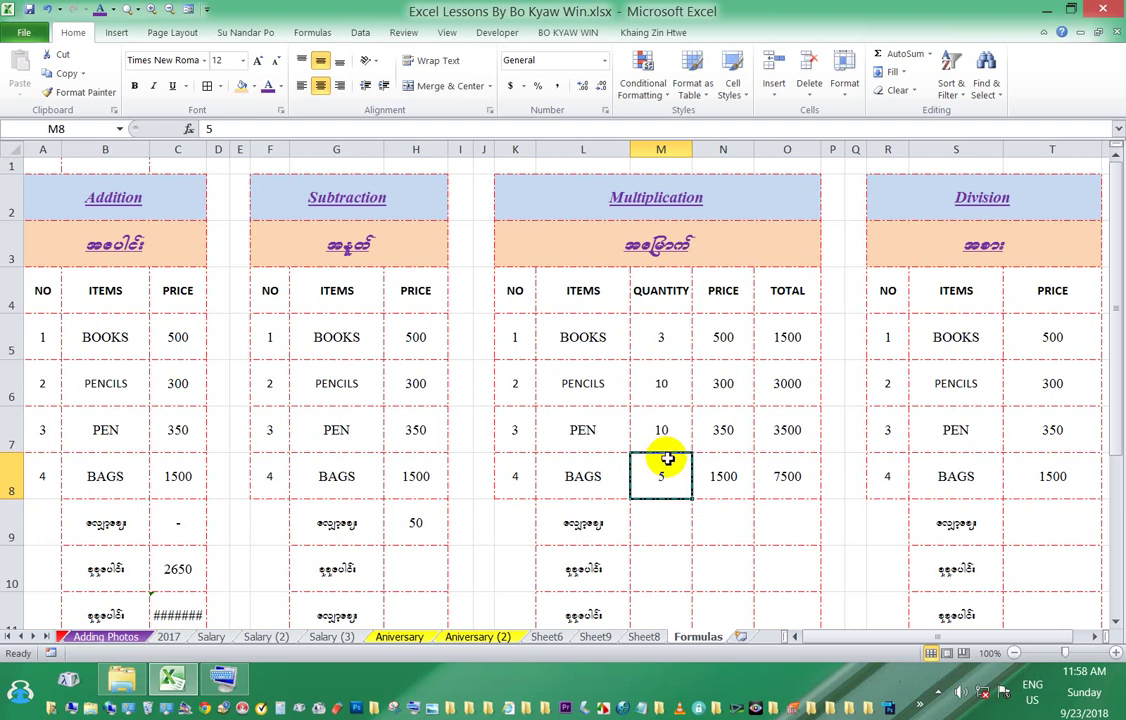
pyautogui.click(713, 482)
pyautogui.click(772, 483)
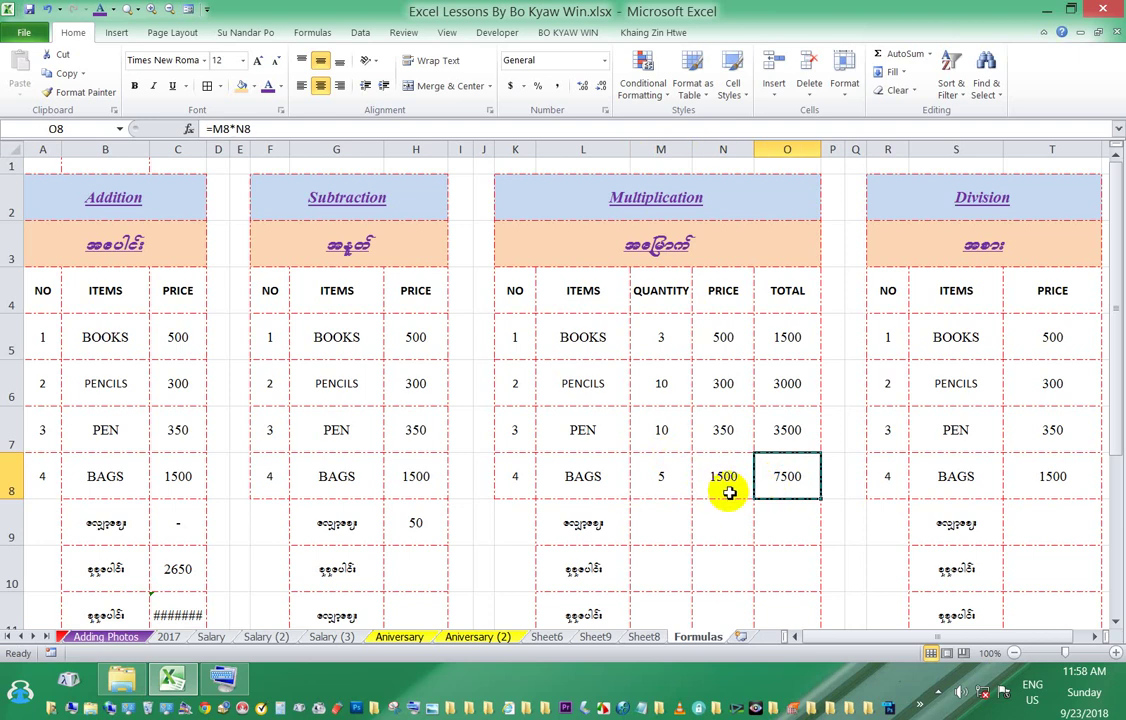
pyautogui.click(666, 487)
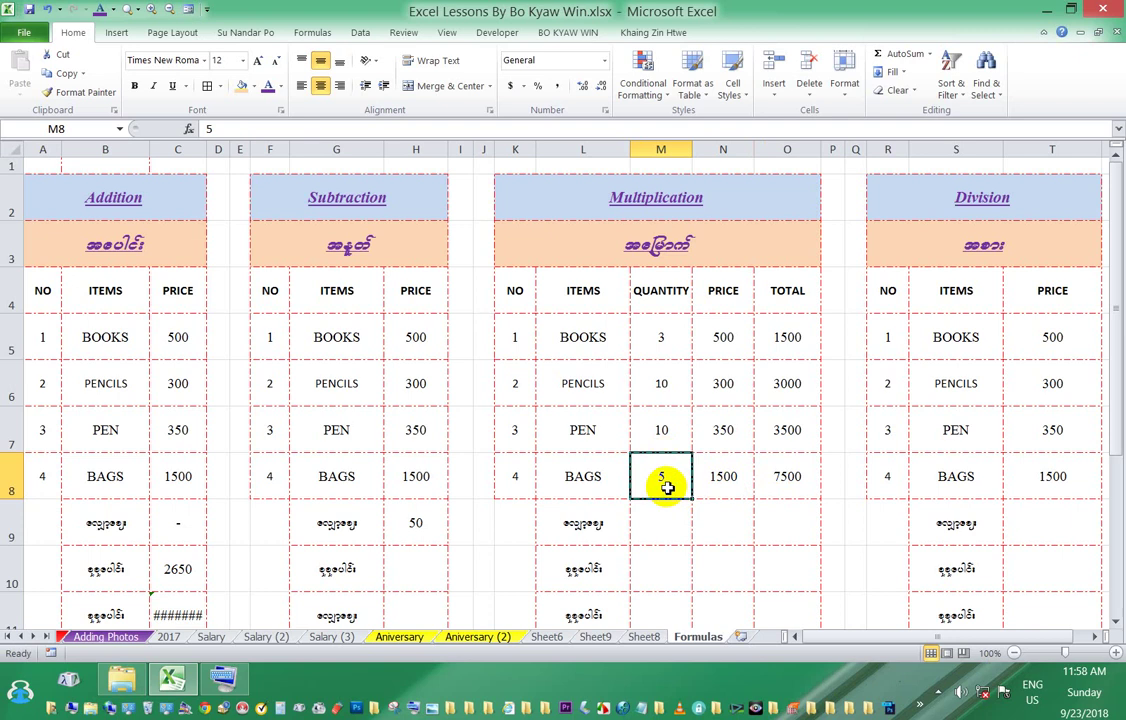
pyautogui.click(712, 478)
pyautogui.click(790, 478)
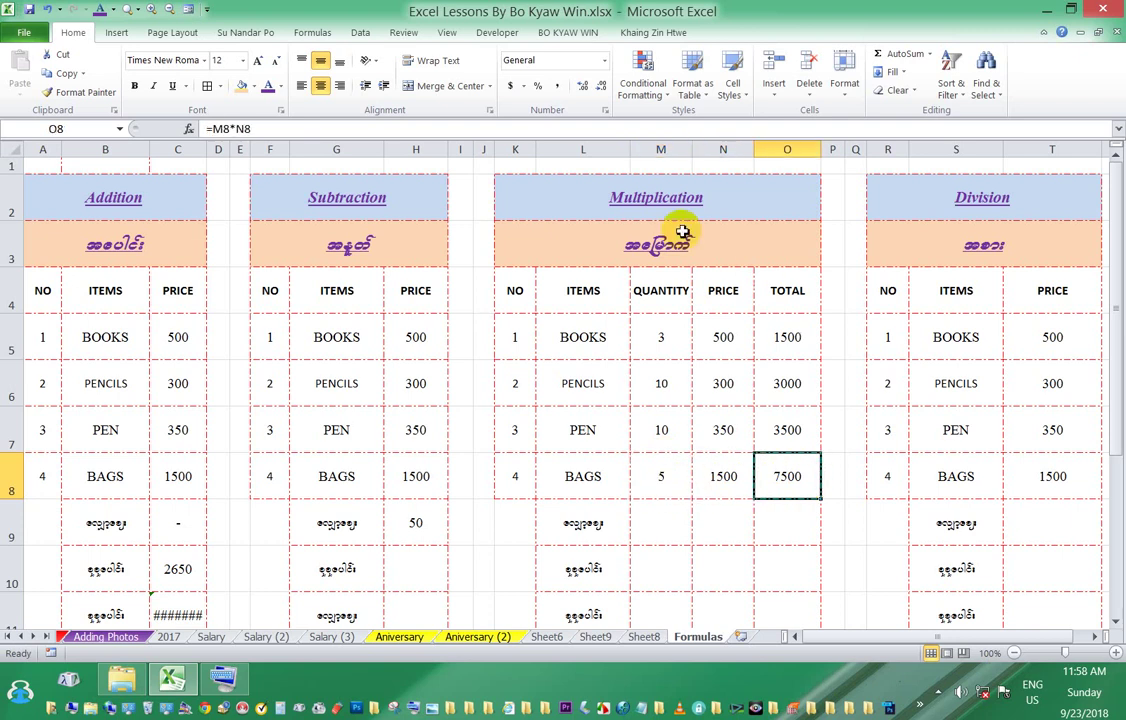
pyautogui.click(600, 197)
pyautogui.click(647, 477)
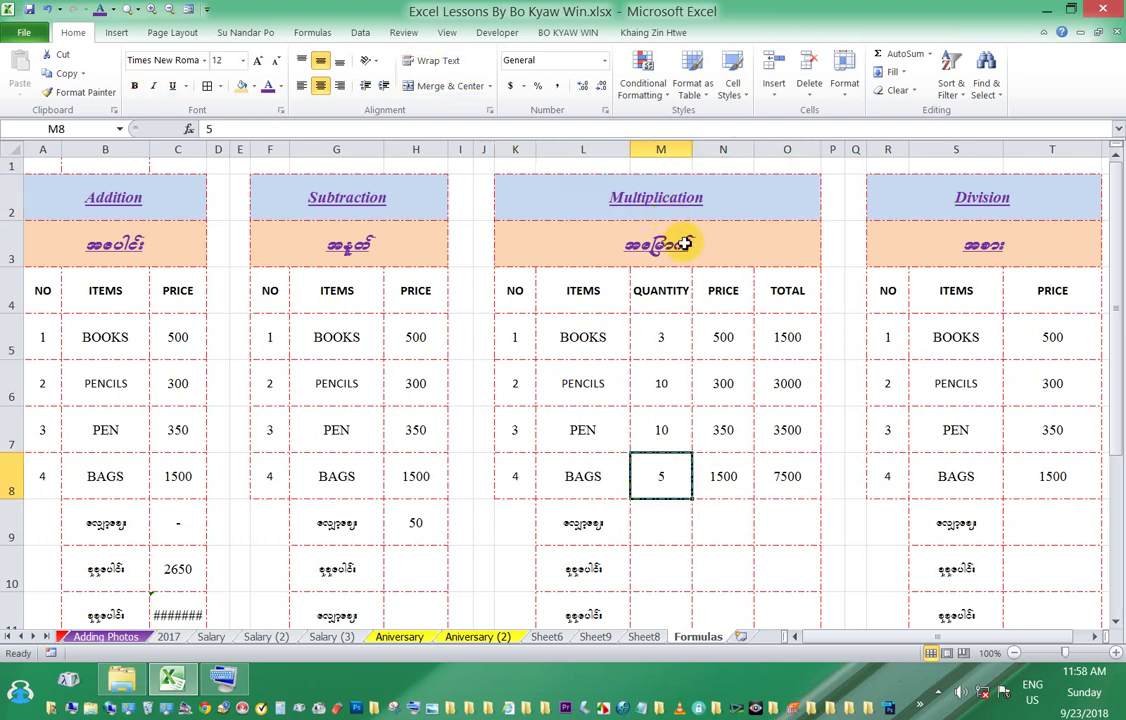
pyautogui.click(783, 489)
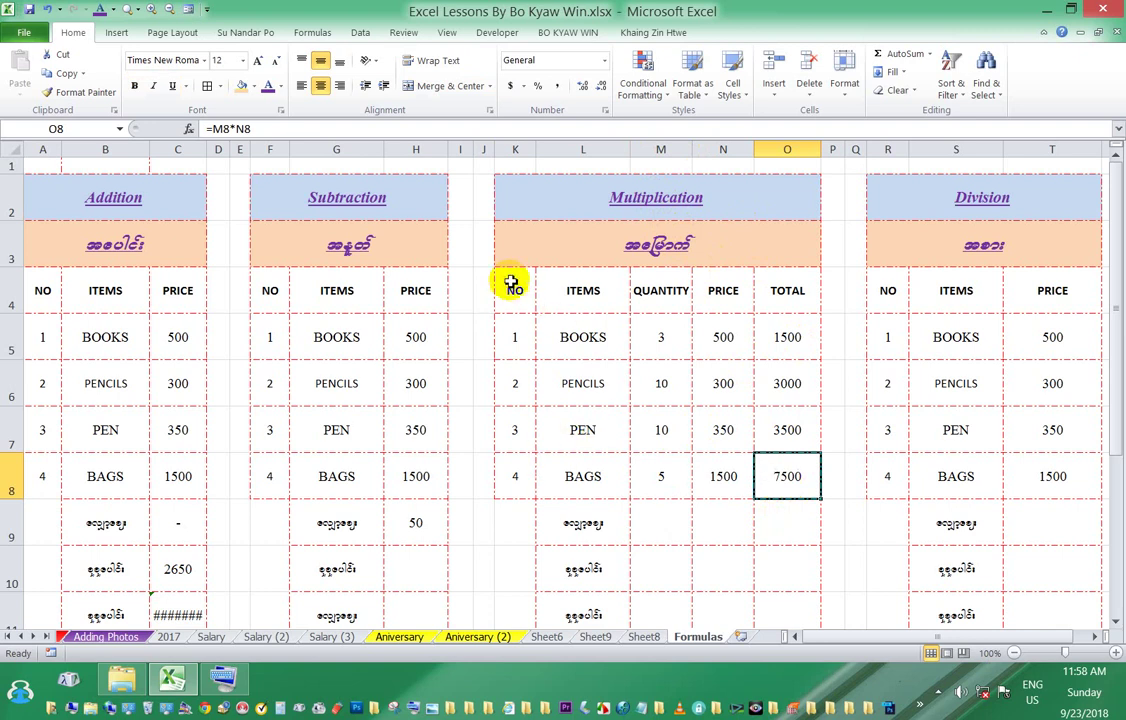
pyautogui.moveTo(513, 209); pyautogui.dragTo(769, 601)
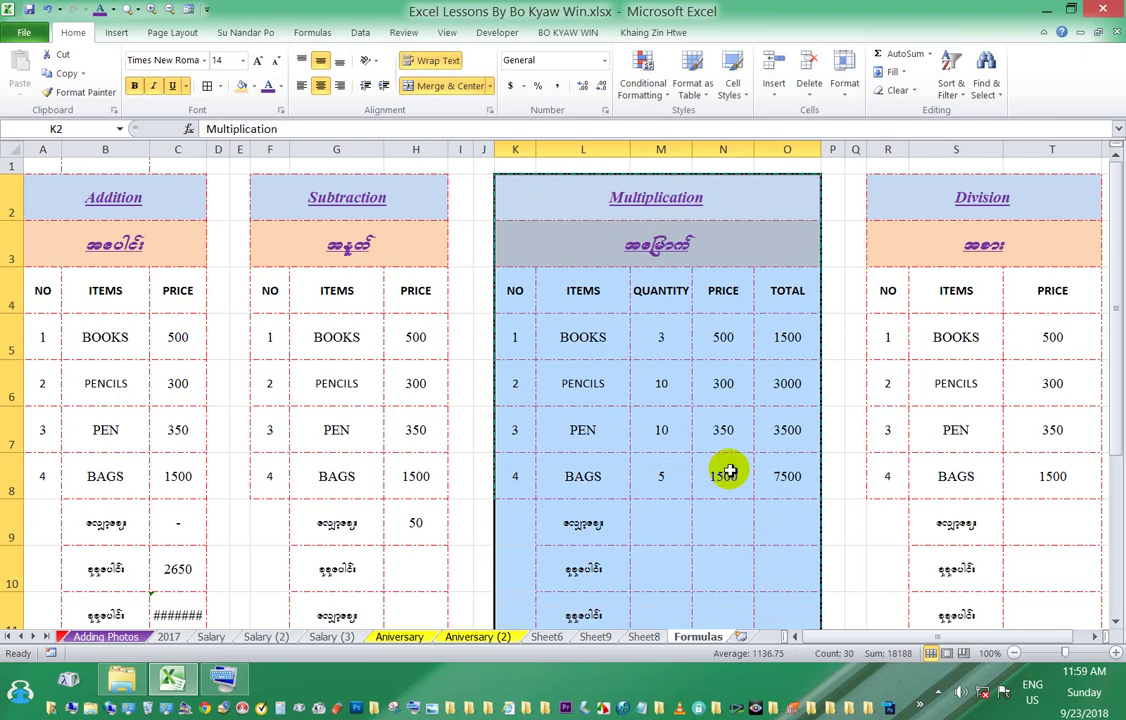
# Step: Select the Multiplication table and enter trial quantities 1 for BOOKS and 2 for PENCILS
pyautogui.click(547, 391)
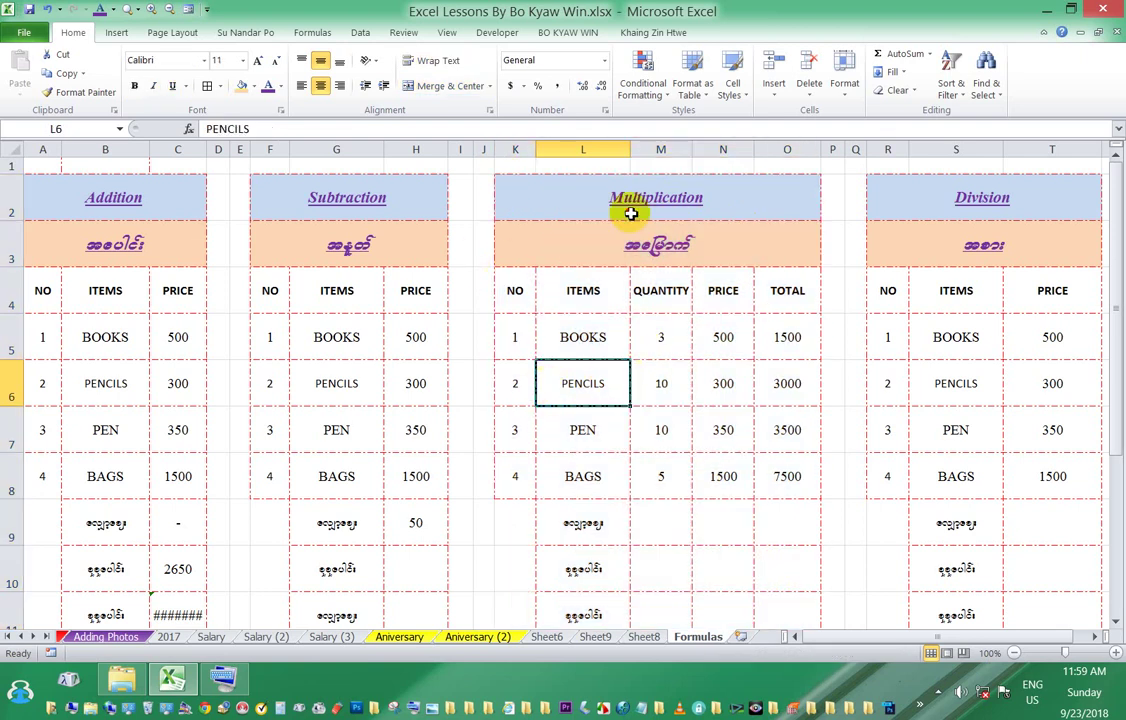
pyautogui.moveTo(631, 205); pyautogui.dragTo(787, 497)
pyautogui.scroll(1, 787, 497)
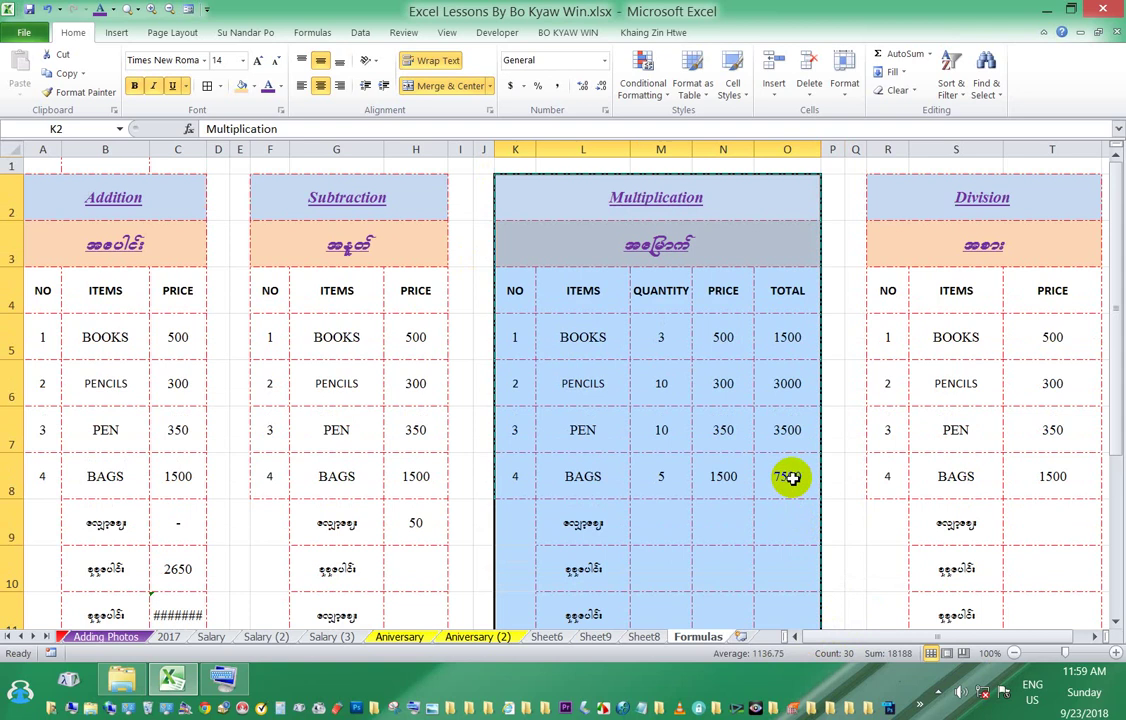
pyautogui.click(664, 343)
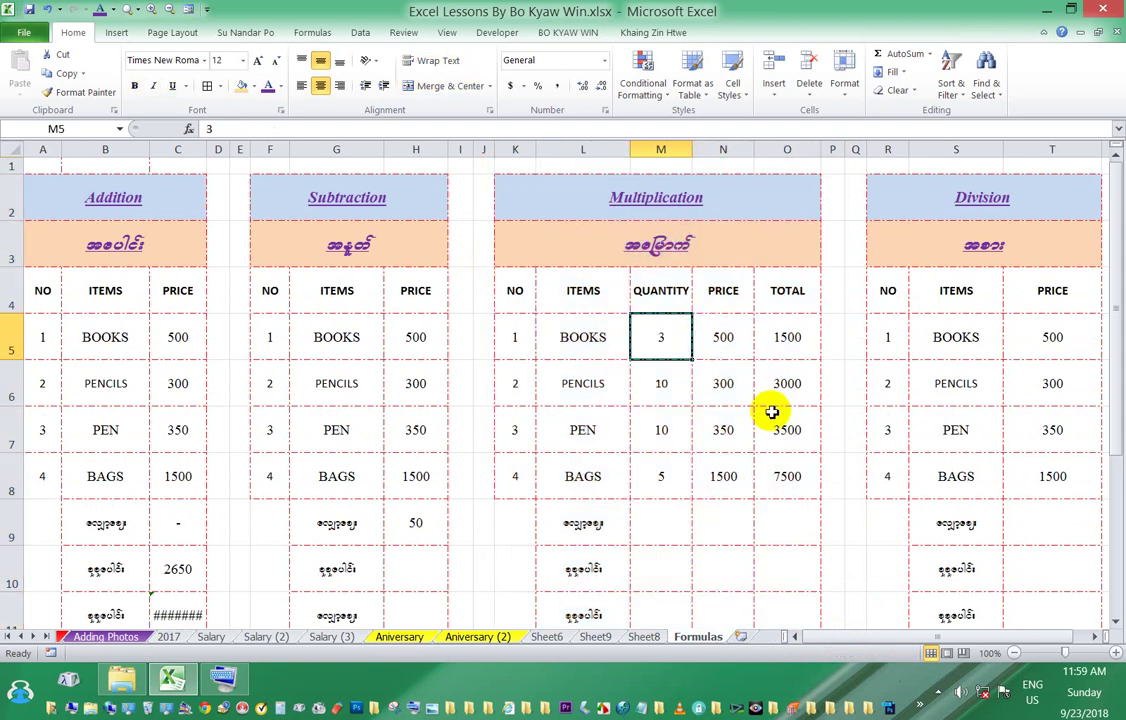
pyautogui.write('1')
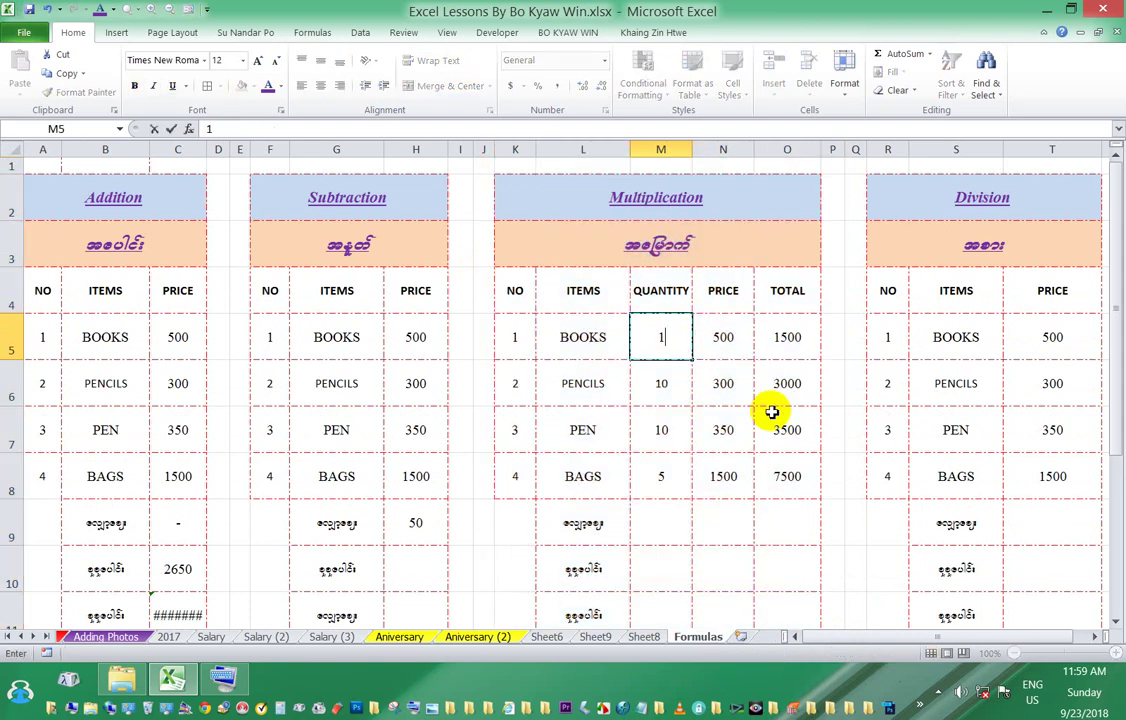
pyautogui.press('Return')
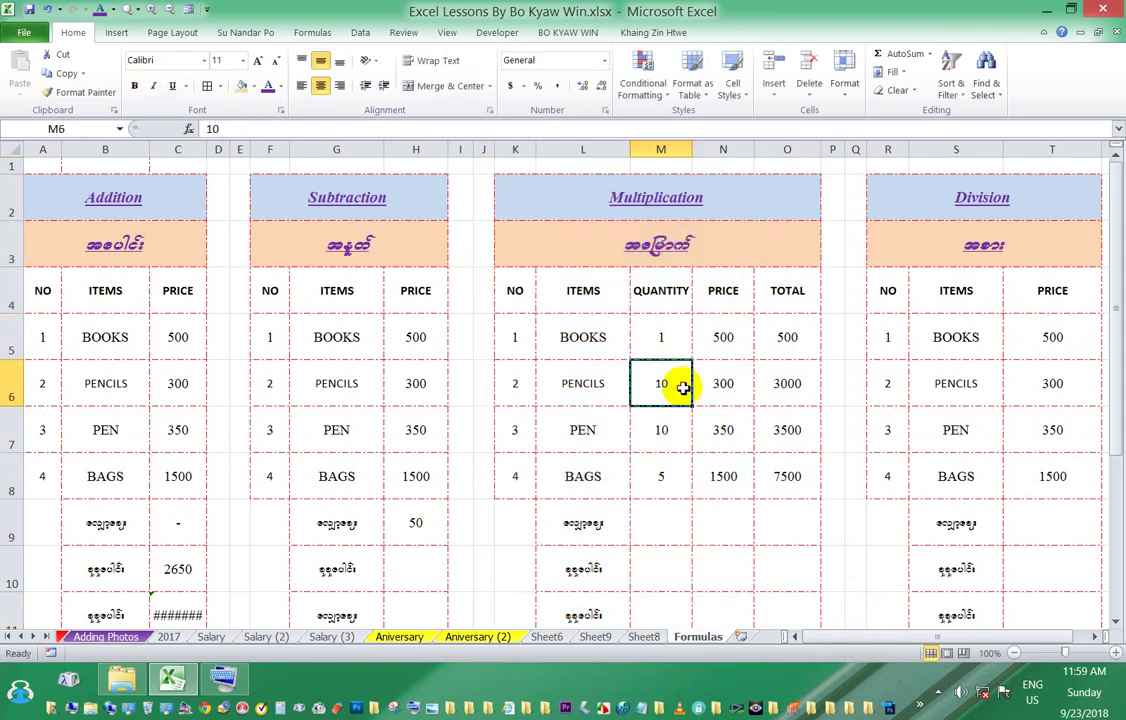
pyautogui.write('2')
pyautogui.press('Return')
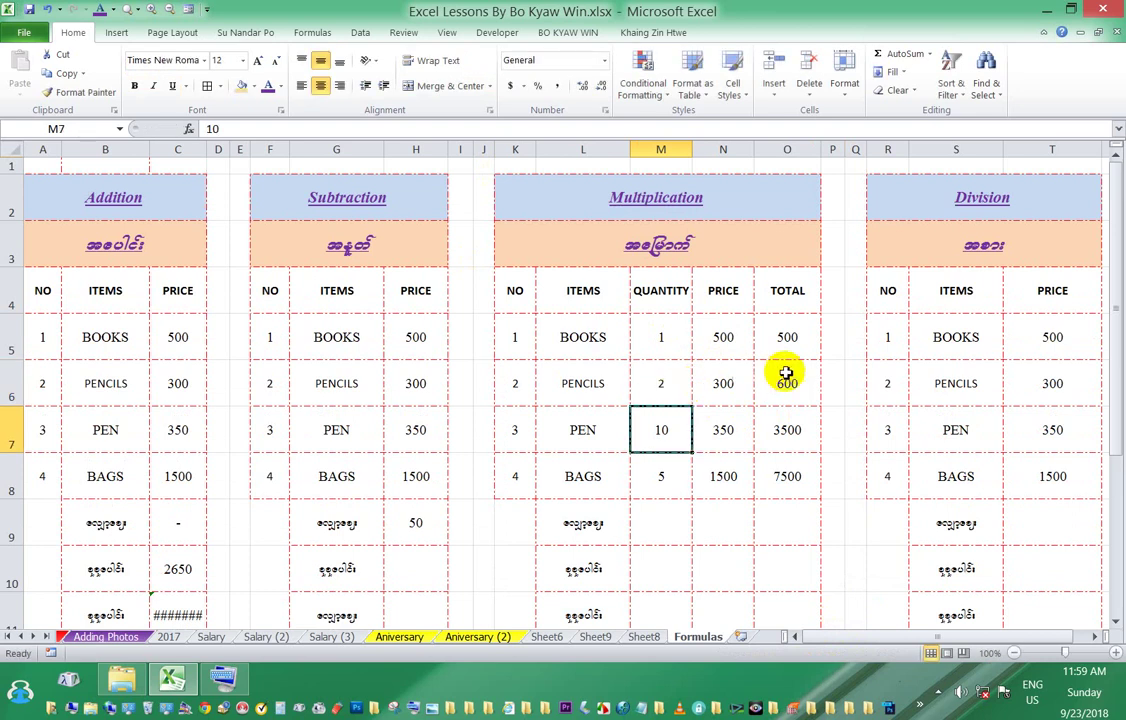
pyautogui.click(786, 383)
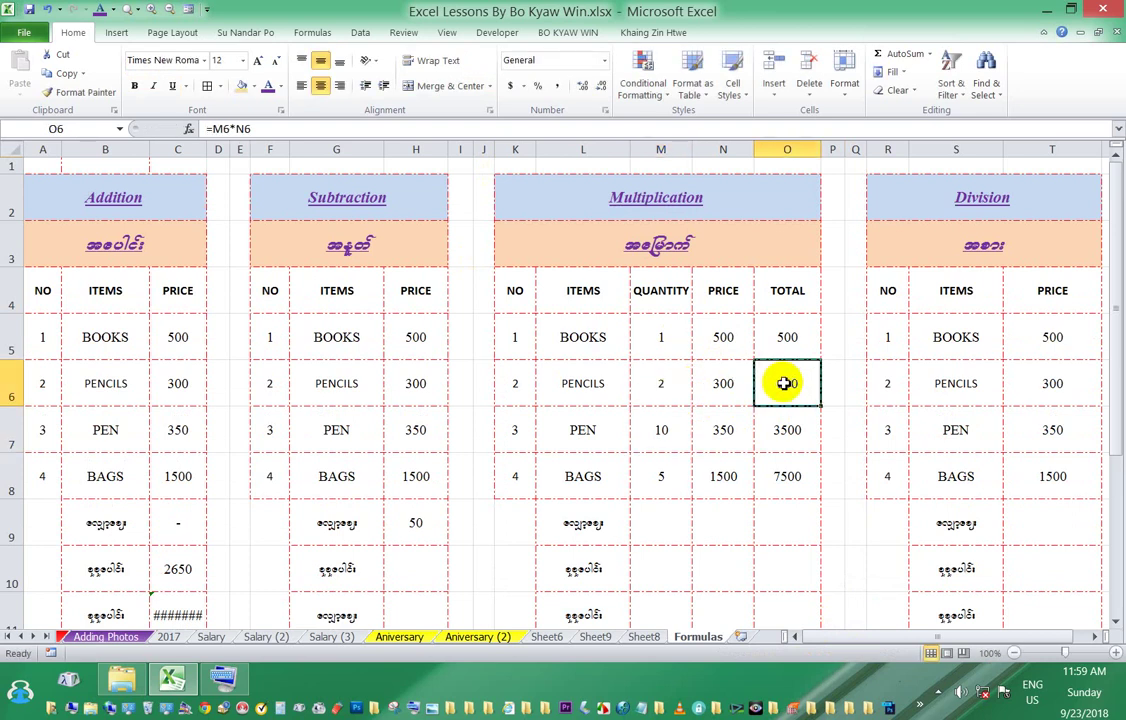
# Step: Give BOOKS price 3900 and quantity 27, making its total 105300
pyautogui.click(667, 333)
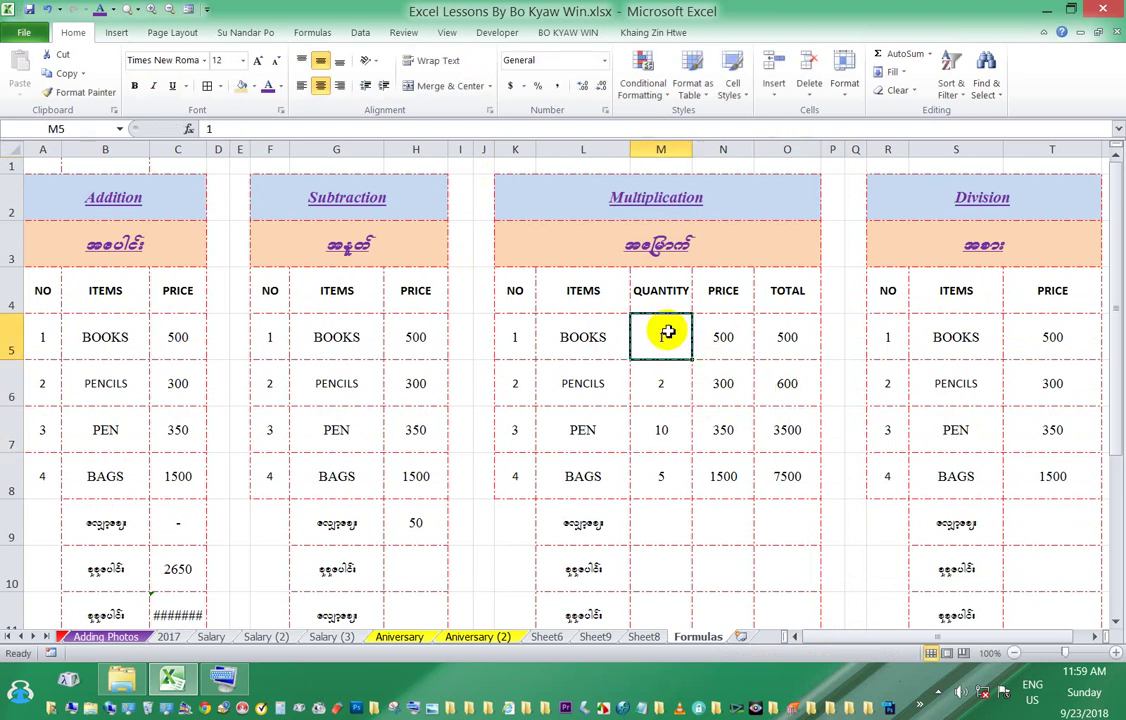
pyautogui.click(724, 335)
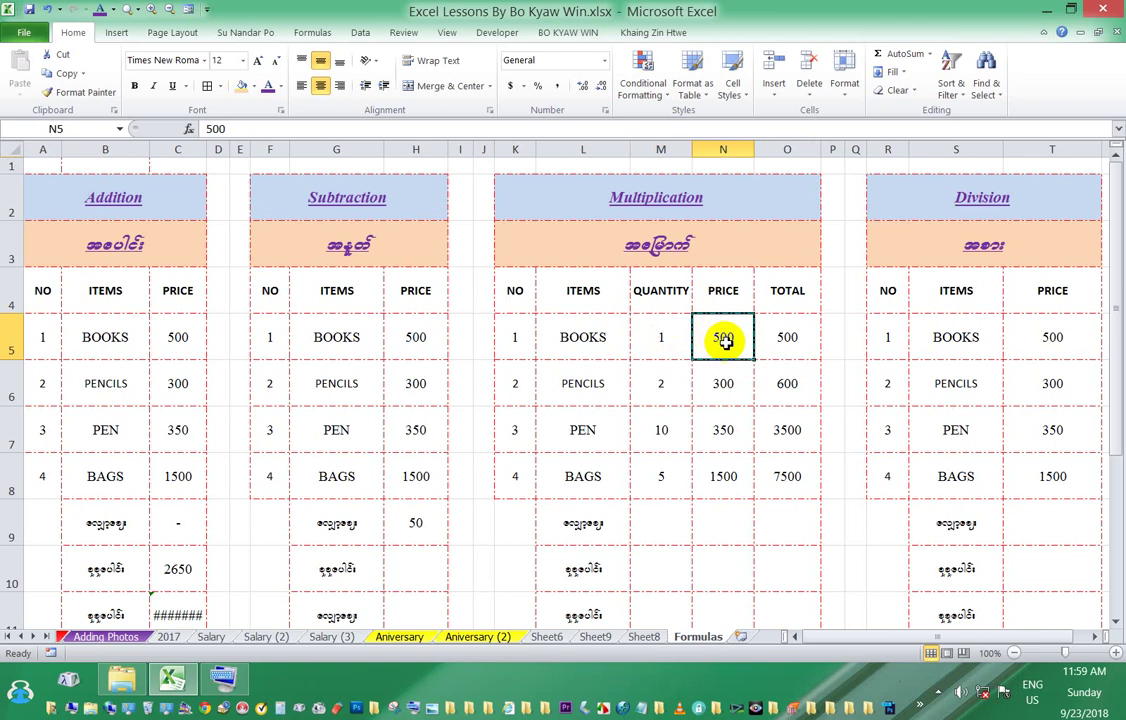
pyautogui.write('39')
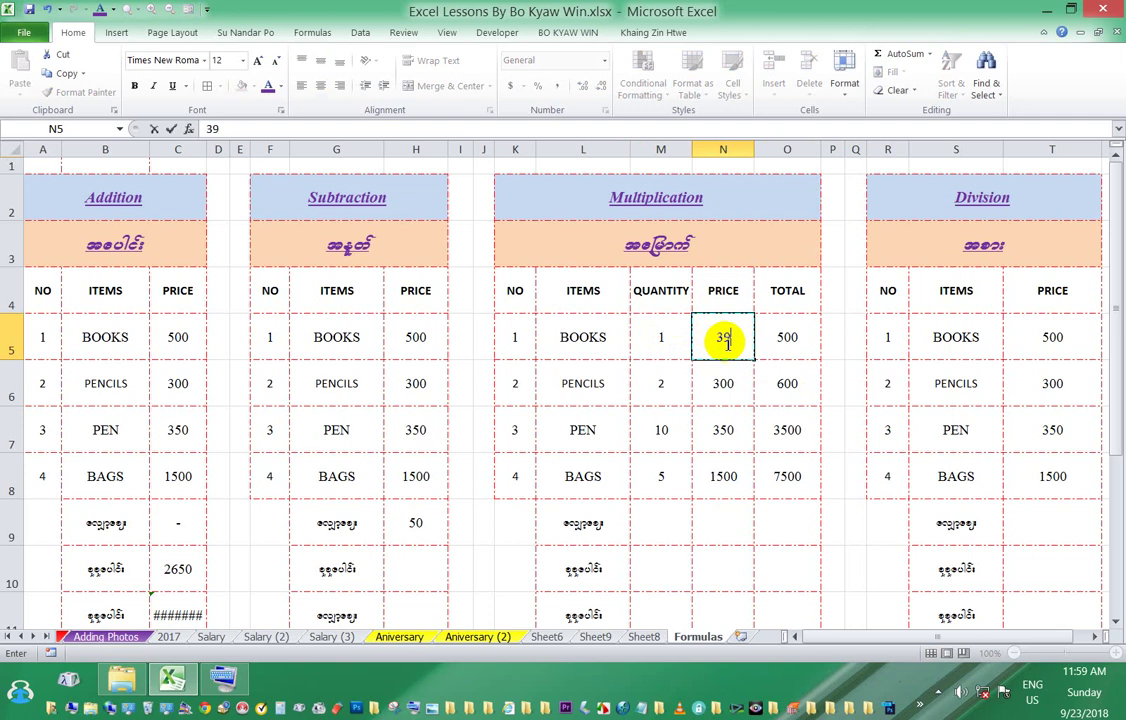
pyautogui.write('00')
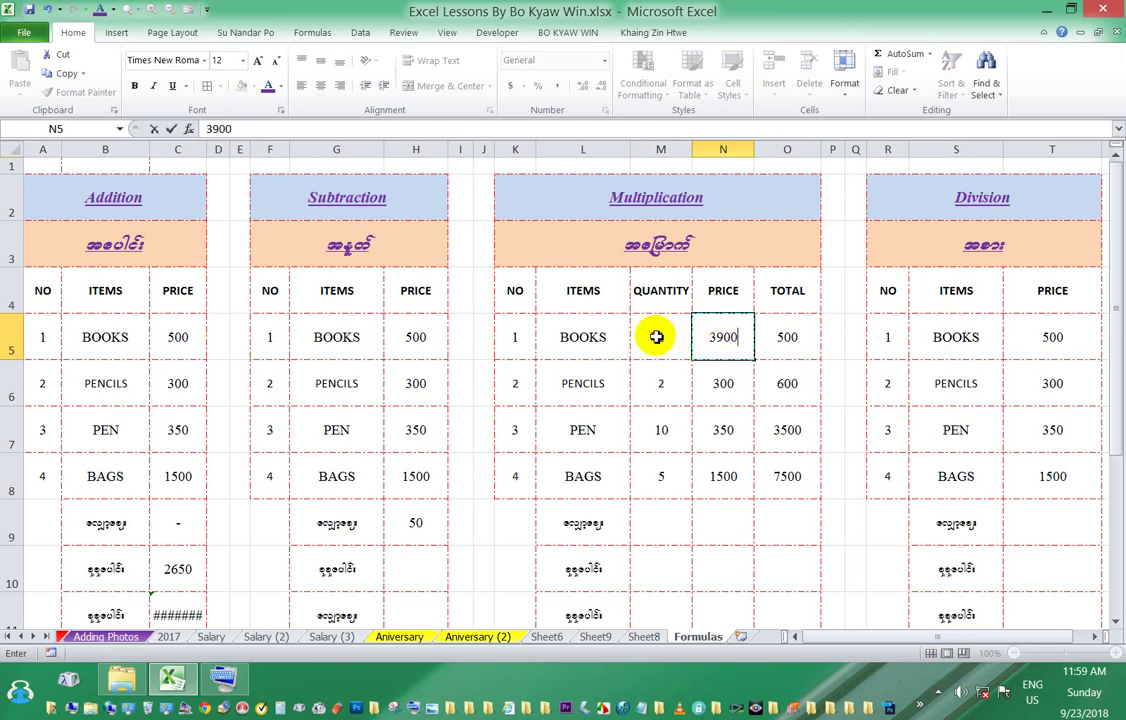
pyautogui.click(665, 336)
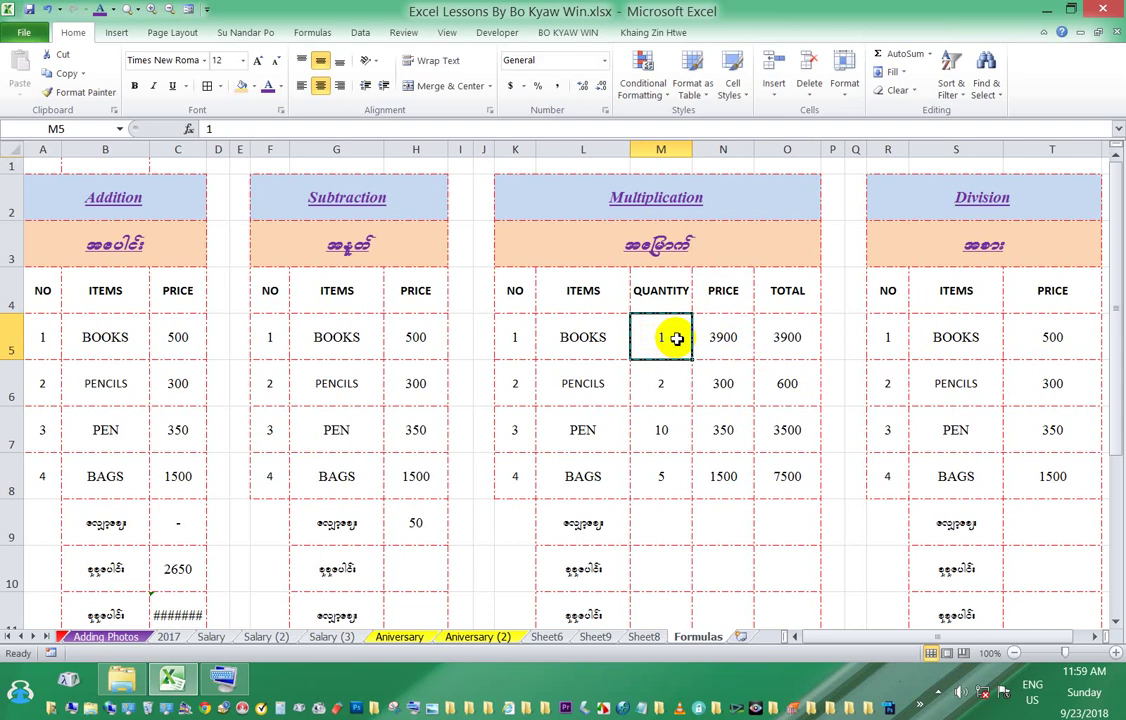
pyautogui.write('27')
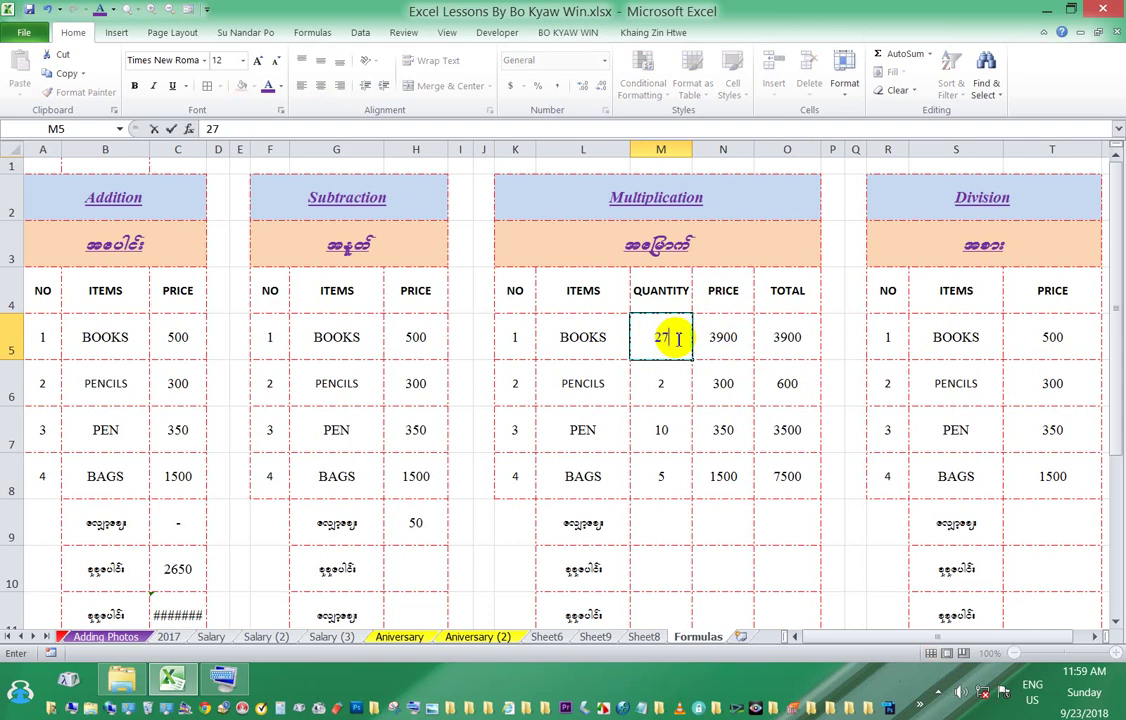
pyautogui.press('Return')
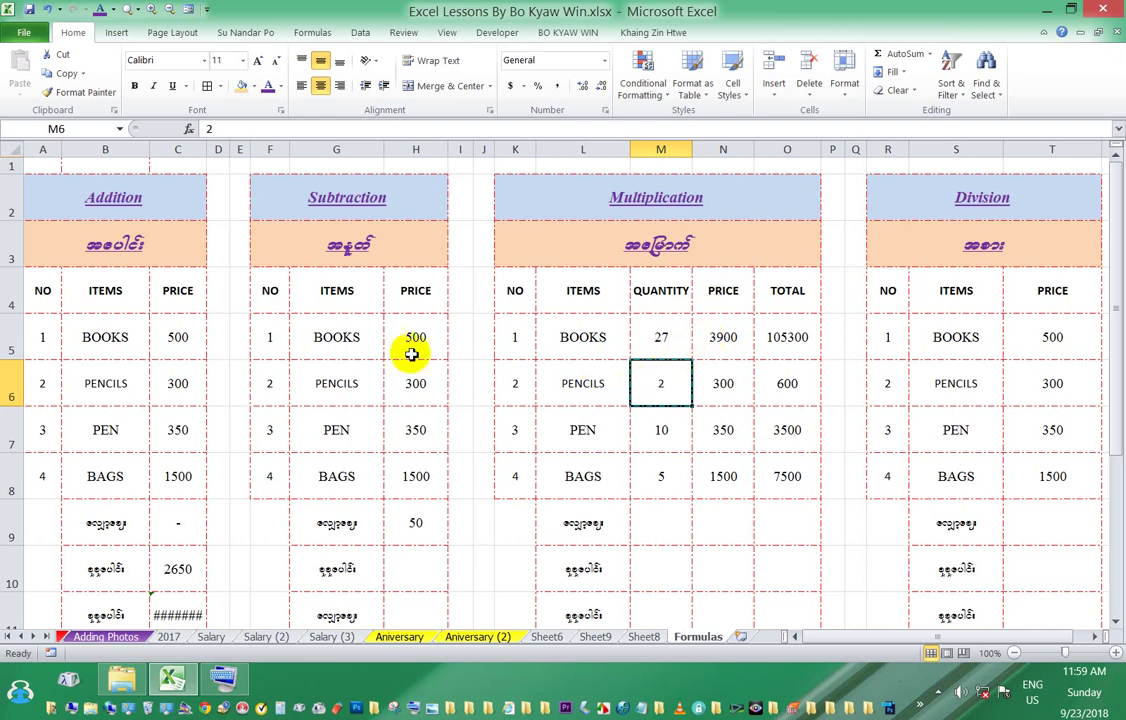
pyautogui.moveTo(83, 200); pyautogui.dragTo(745, 224)
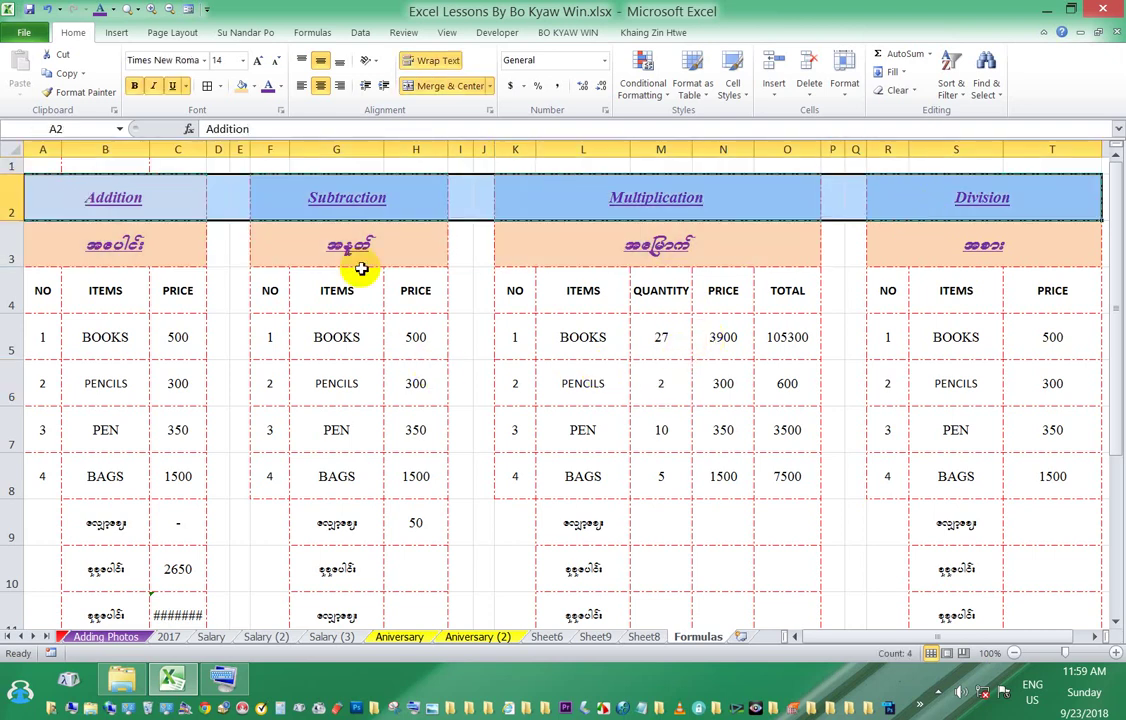
pyautogui.moveTo(110, 245); pyautogui.dragTo(988, 255)
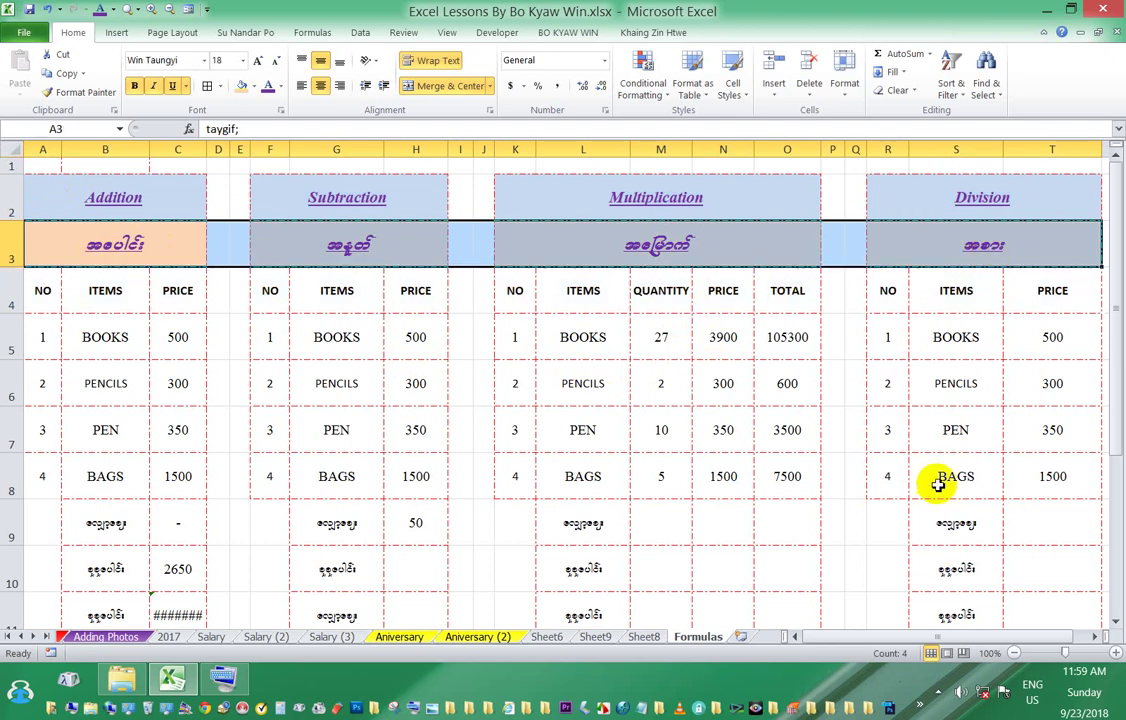
pyautogui.click(131, 435)
pyautogui.click(190, 470)
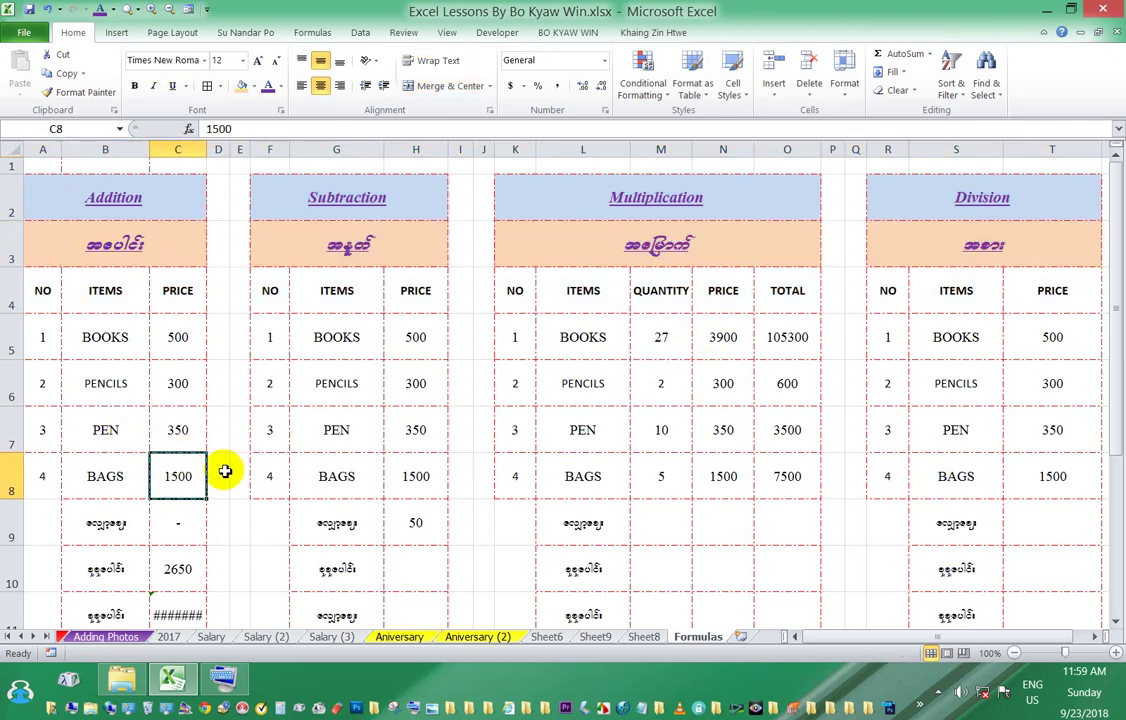
pyautogui.click(345, 430)
pyautogui.scroll(-1, 675, 456)
pyautogui.scroll(1, 415, 327)
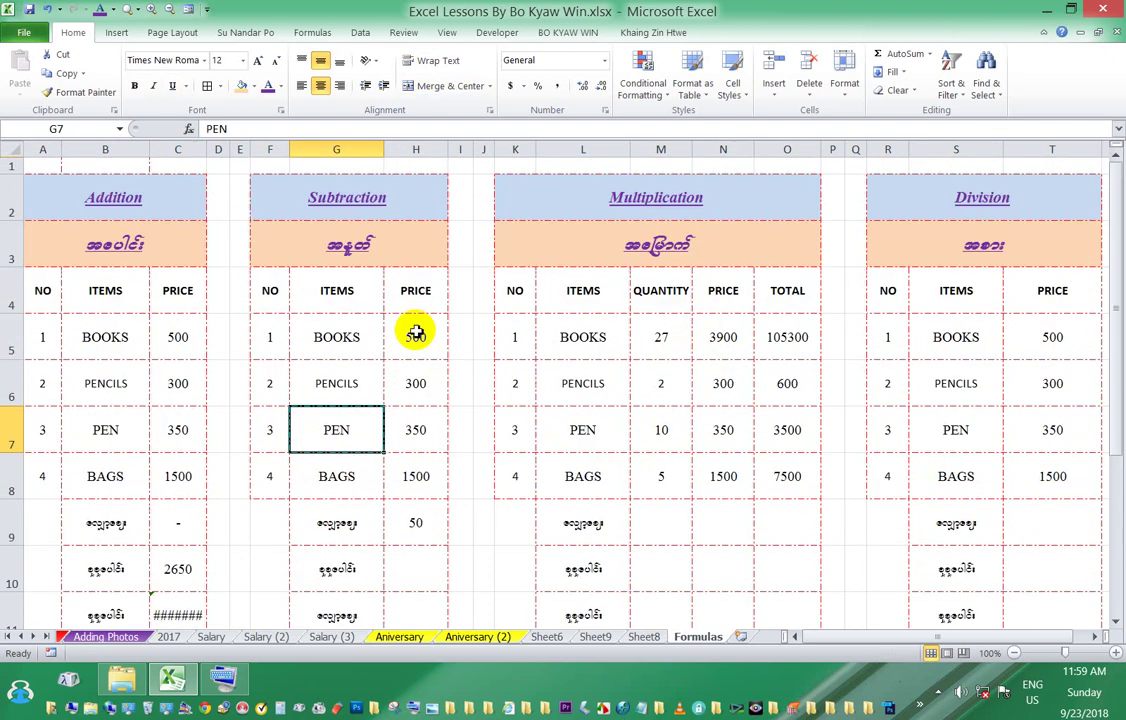
pyautogui.click(344, 184)
pyautogui.scroll(-1, 426, 488)
pyautogui.scroll(1, 426, 488)
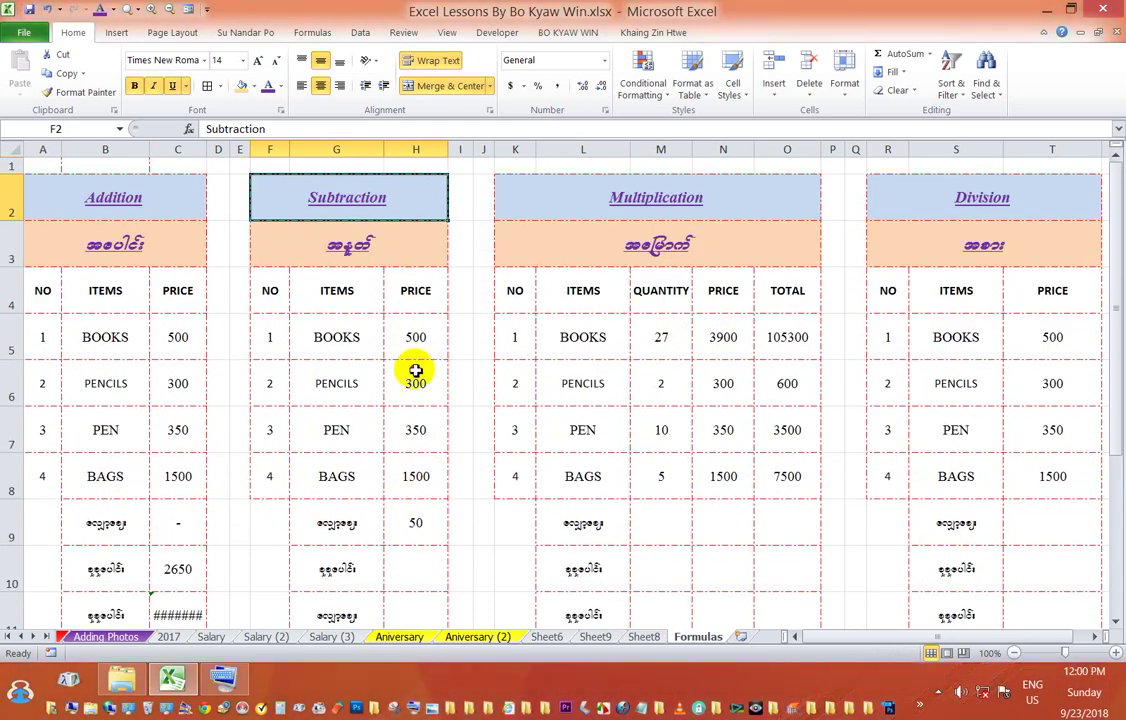
pyautogui.moveTo(418, 345); pyautogui.dragTo(418, 485)
pyautogui.click(424, 538)
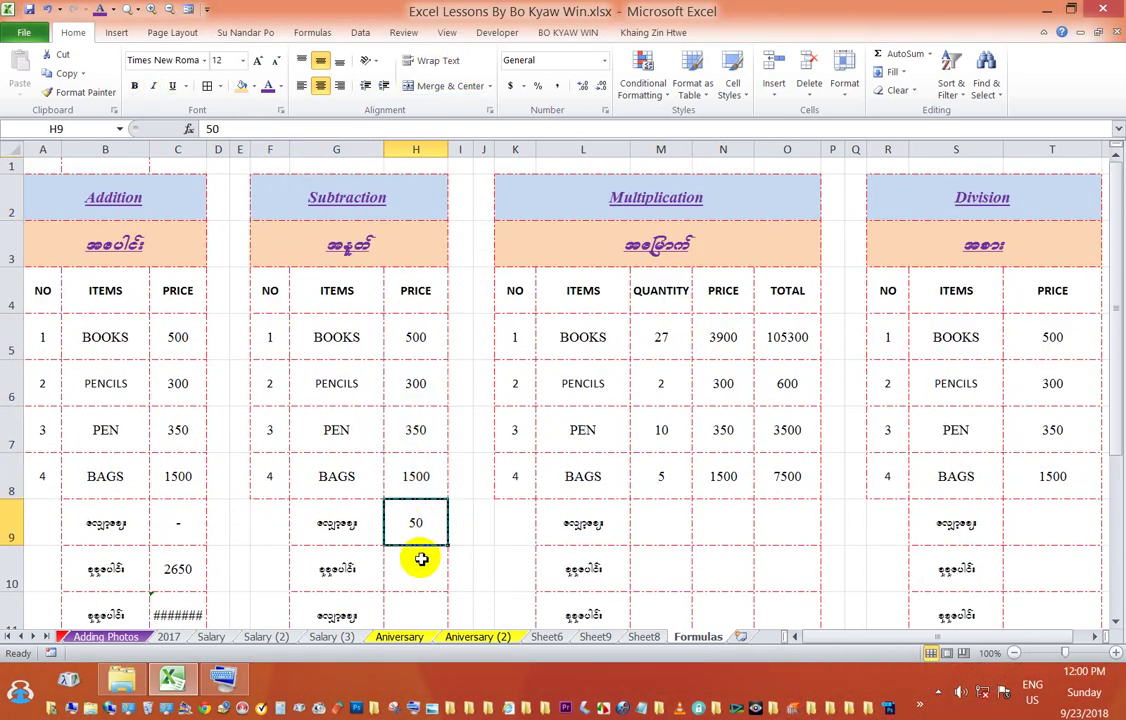
pyautogui.press('Return')
pyautogui.scroll(-2, 471, 527)
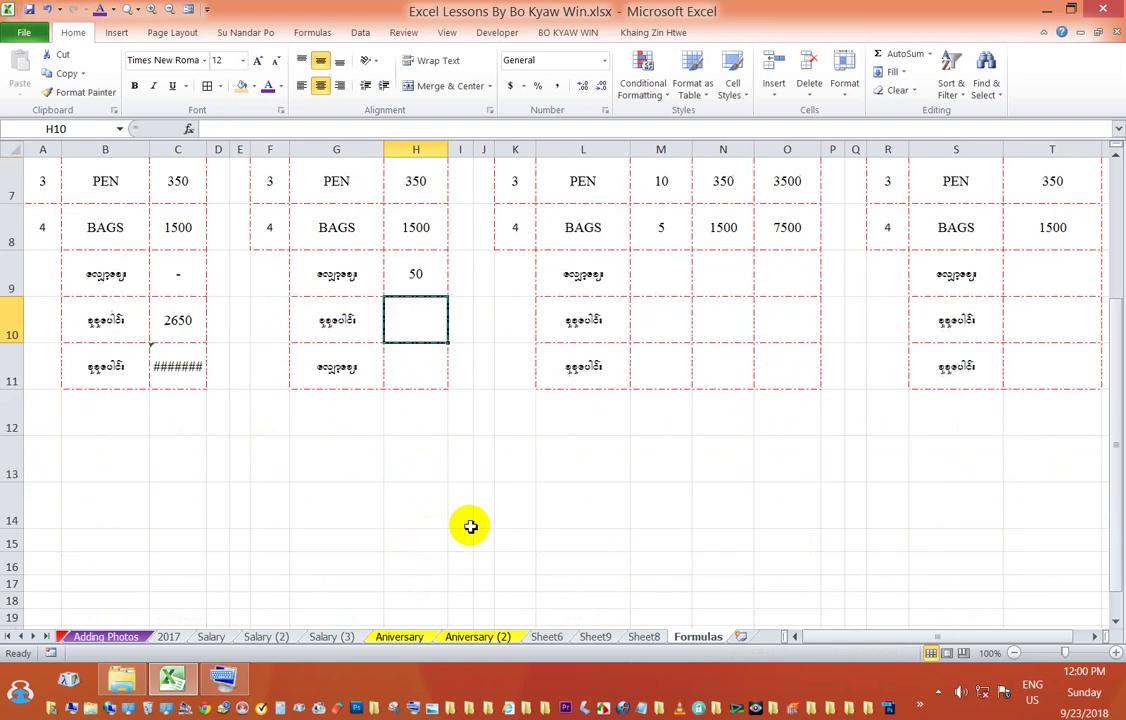
pyautogui.scroll(1, 412, 368)
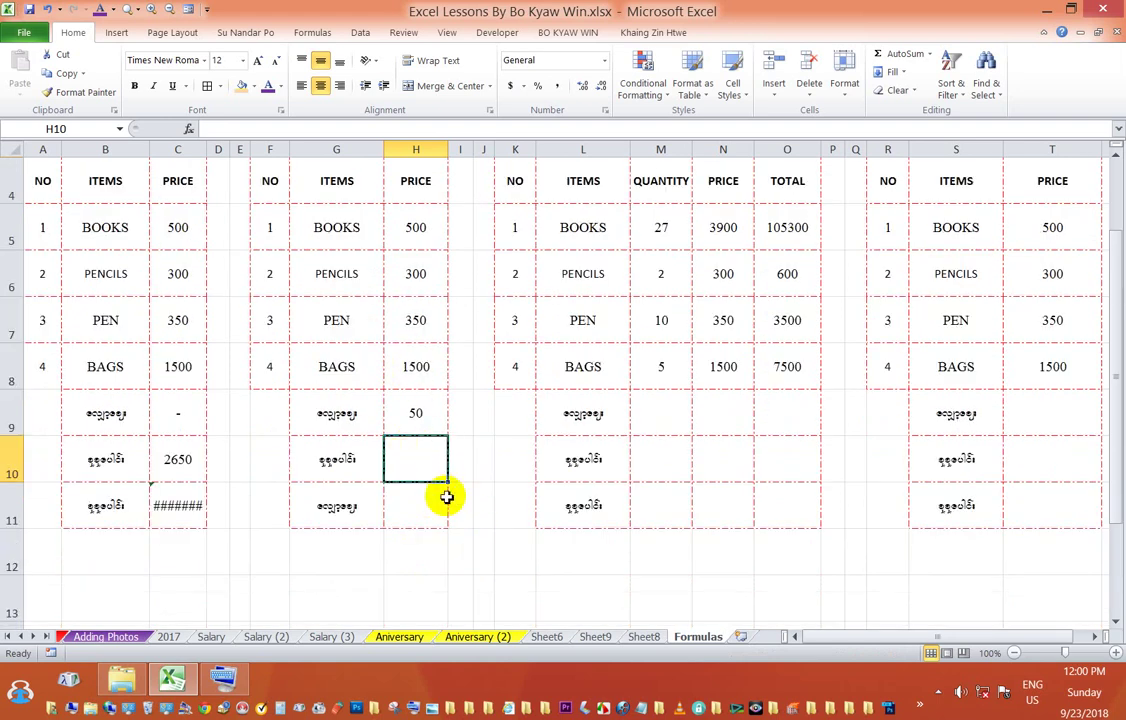
# Step: Enter the formula =H5+H6+H7+H8+H9+ in Subtraction cell H10
pyautogui.write('=')
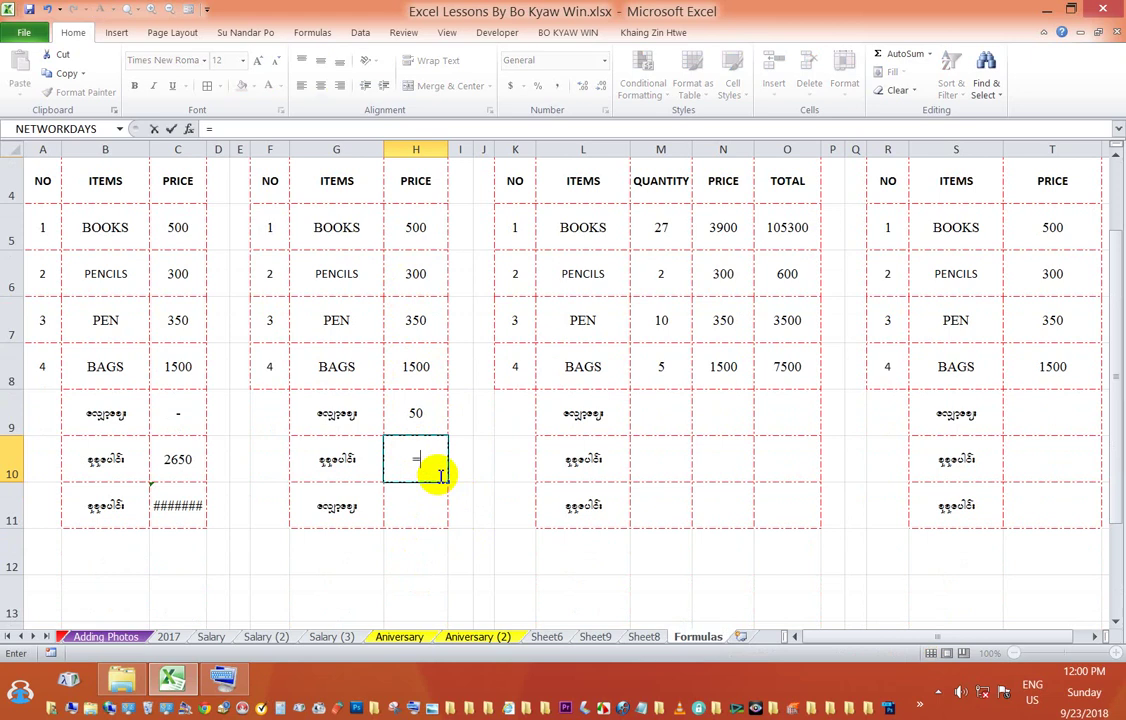
pyautogui.click(410, 230)
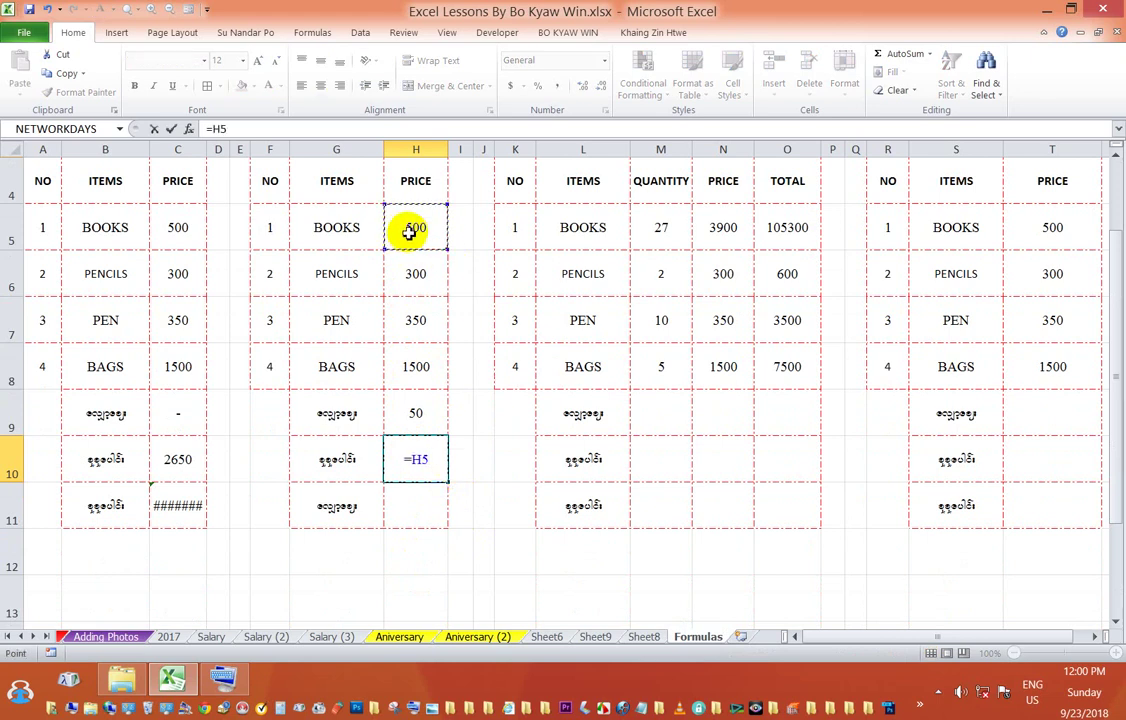
pyautogui.scroll(1, 410, 230)
pyautogui.scroll(-1, 410, 230)
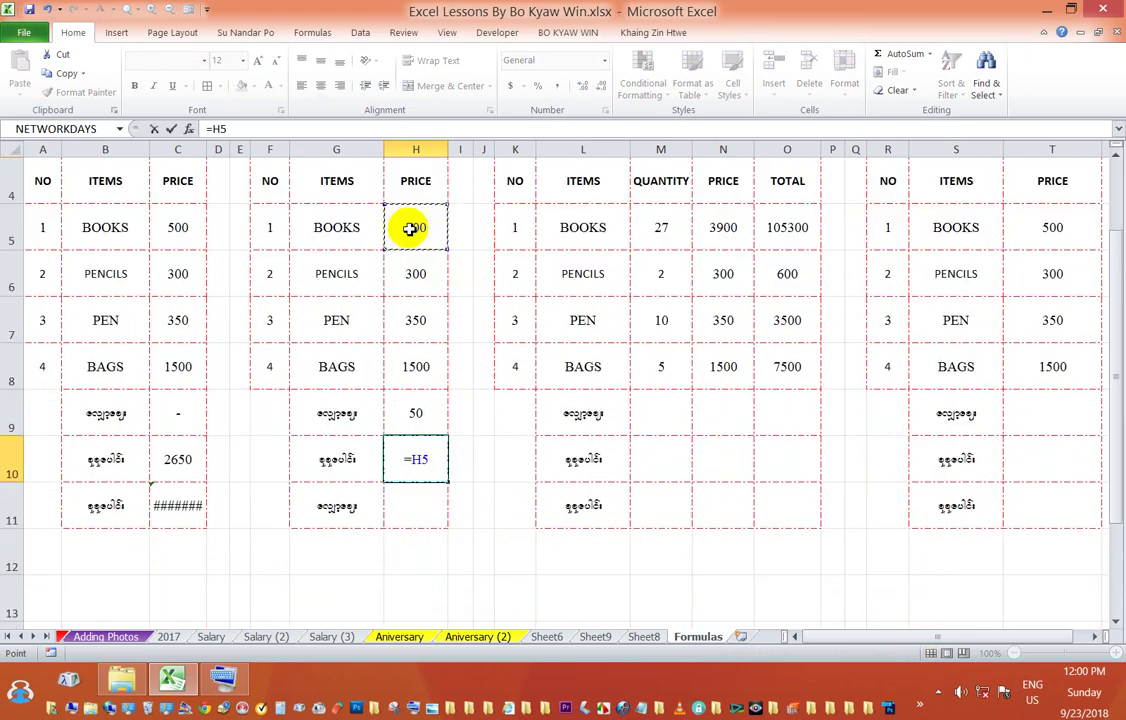
pyautogui.scroll(1, 410, 229)
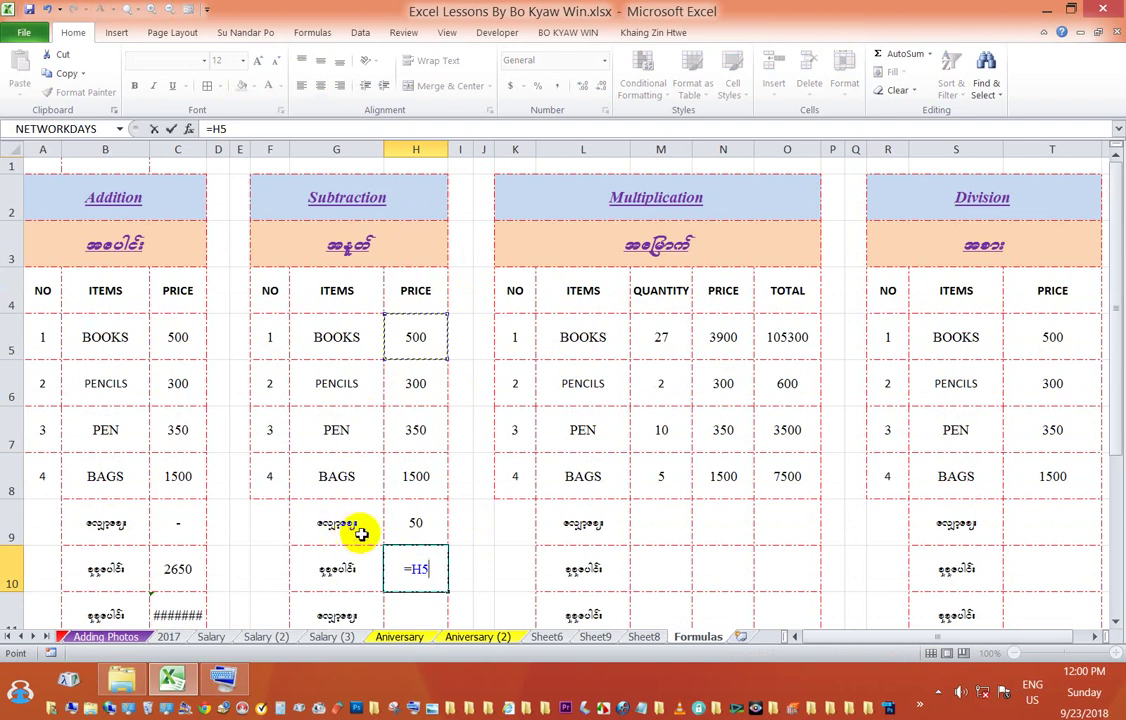
pyautogui.write('+')
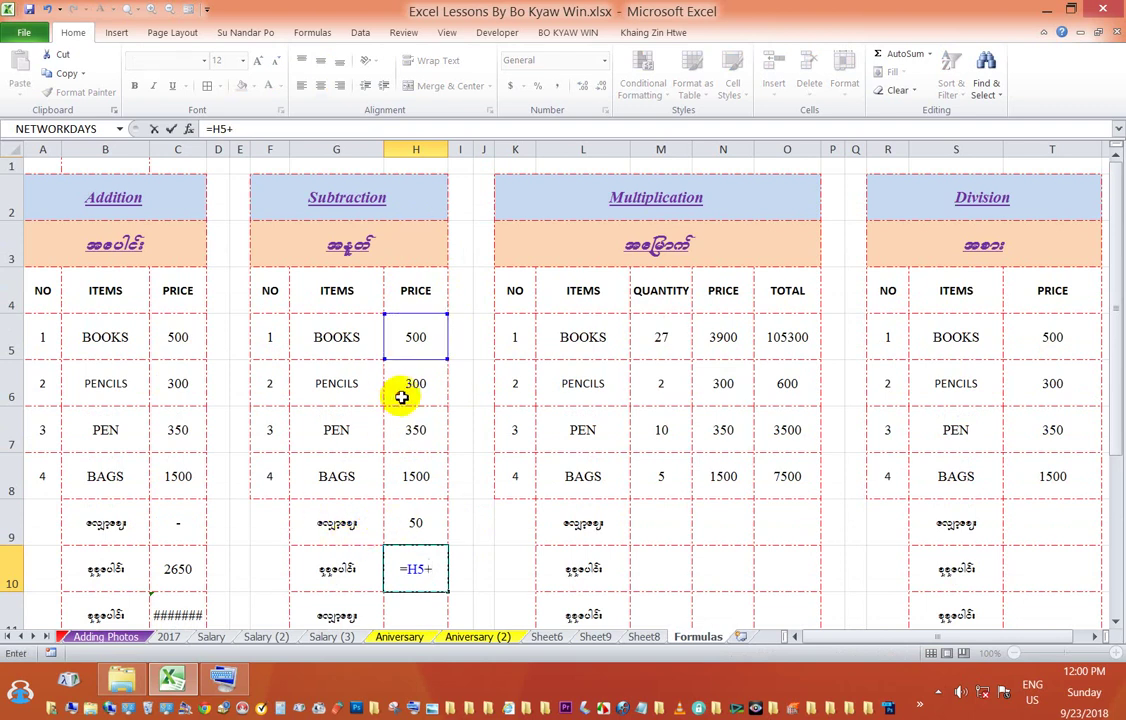
pyautogui.click(400, 389)
pyautogui.write('+')
pyautogui.click(413, 433)
pyautogui.write('+')
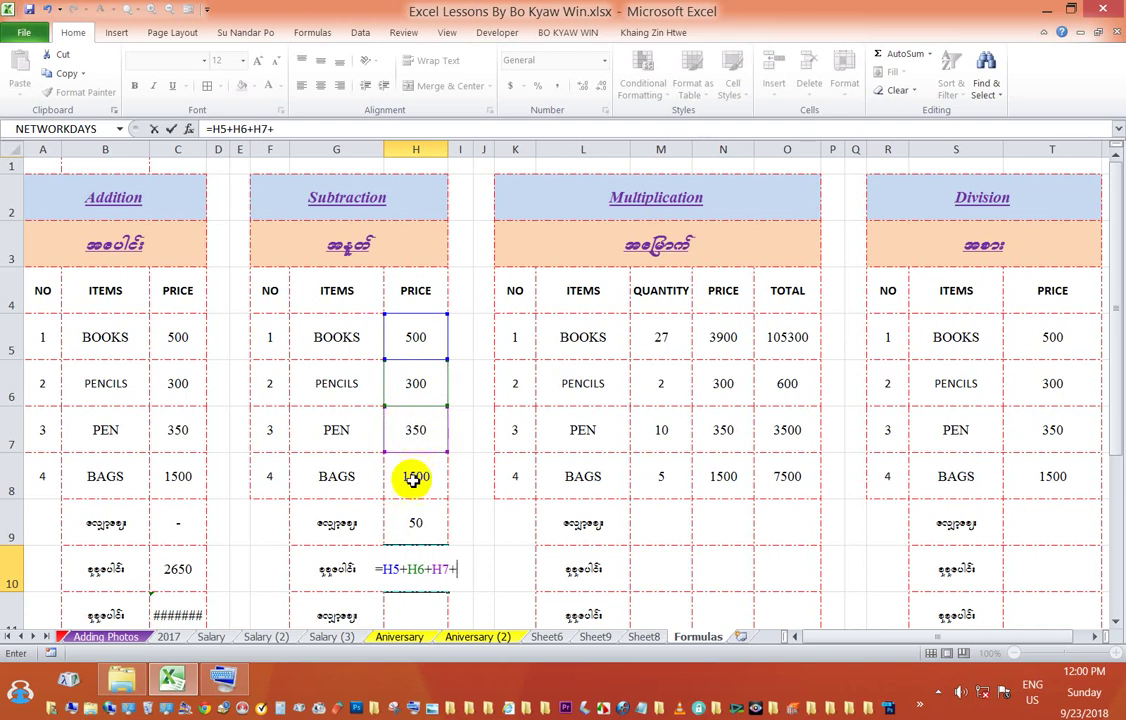
pyautogui.click(415, 474)
pyautogui.write('+')
pyautogui.click(414, 521)
pyautogui.write('+')
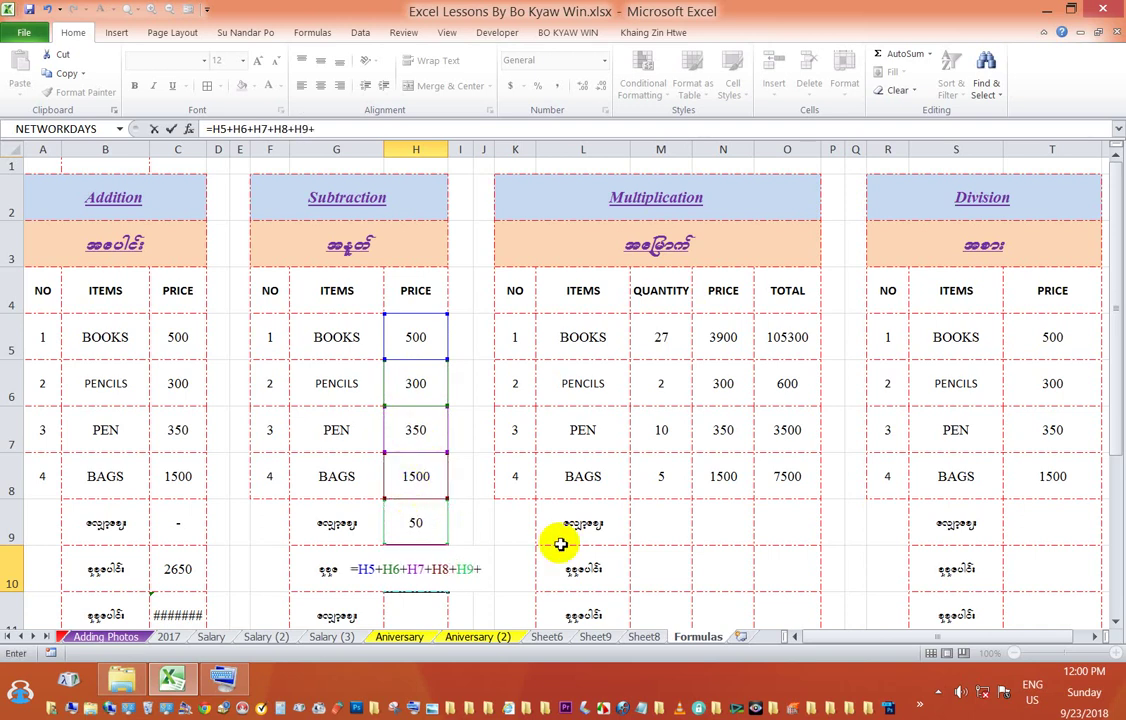
pyautogui.press('Return')
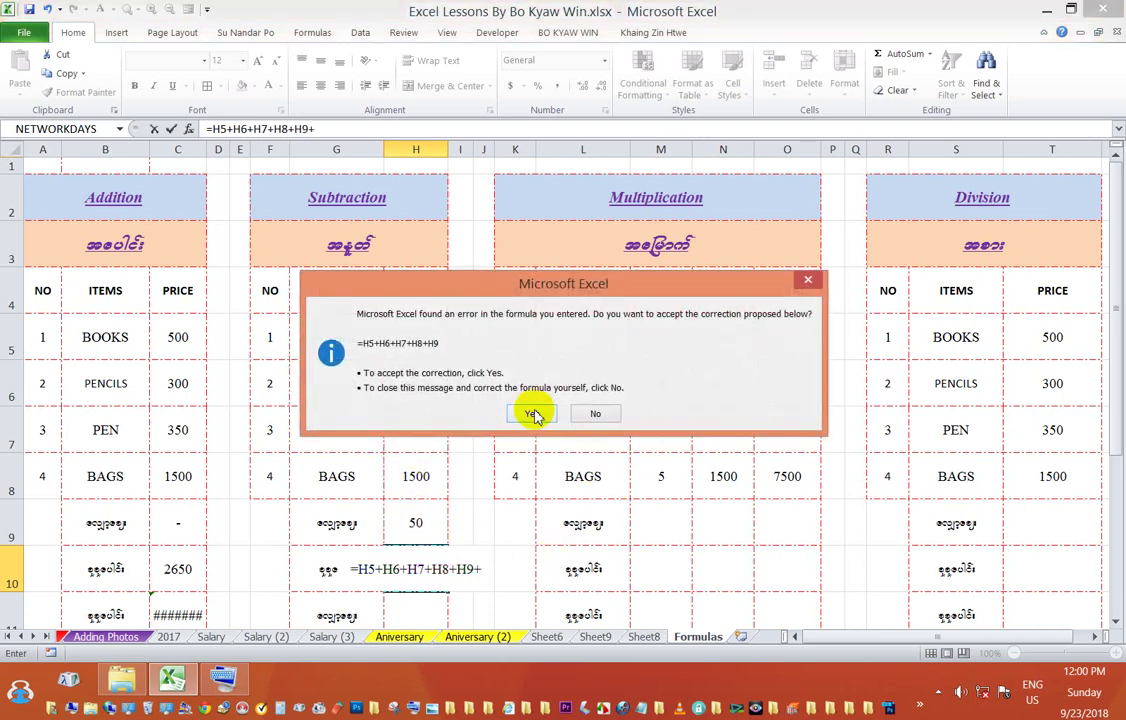
# Step: Dismiss the formula error prompts and remove the trailing plus so H10 totals 2700
pyautogui.click(597, 414)
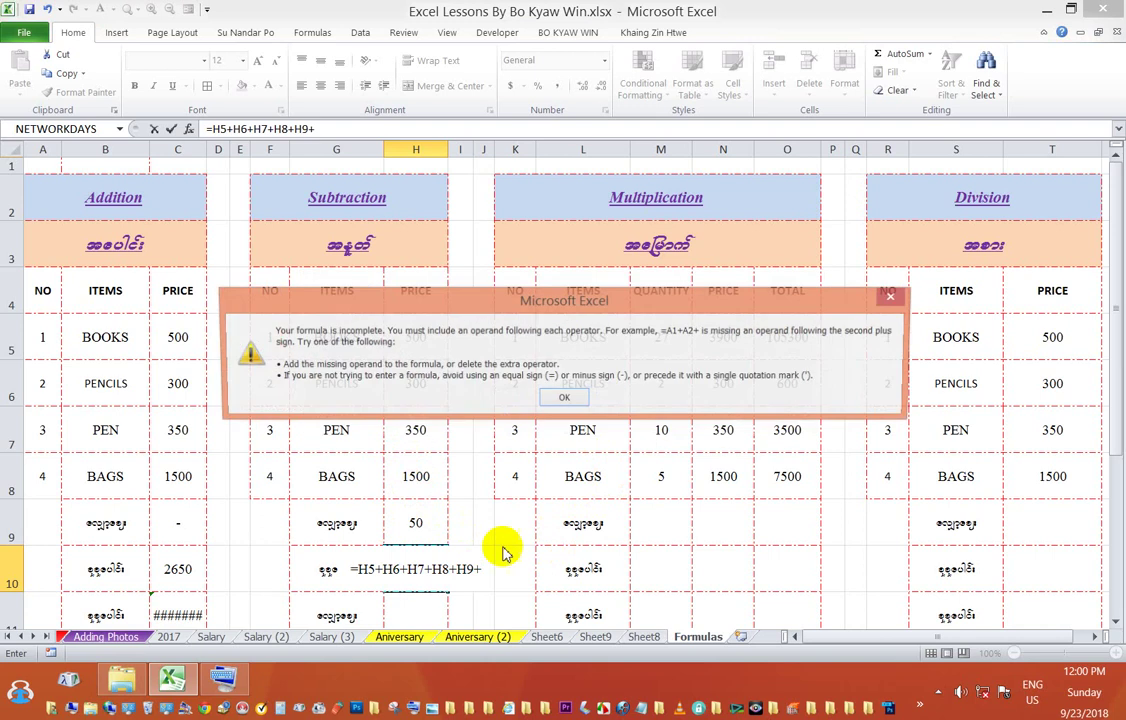
pyautogui.click(568, 399)
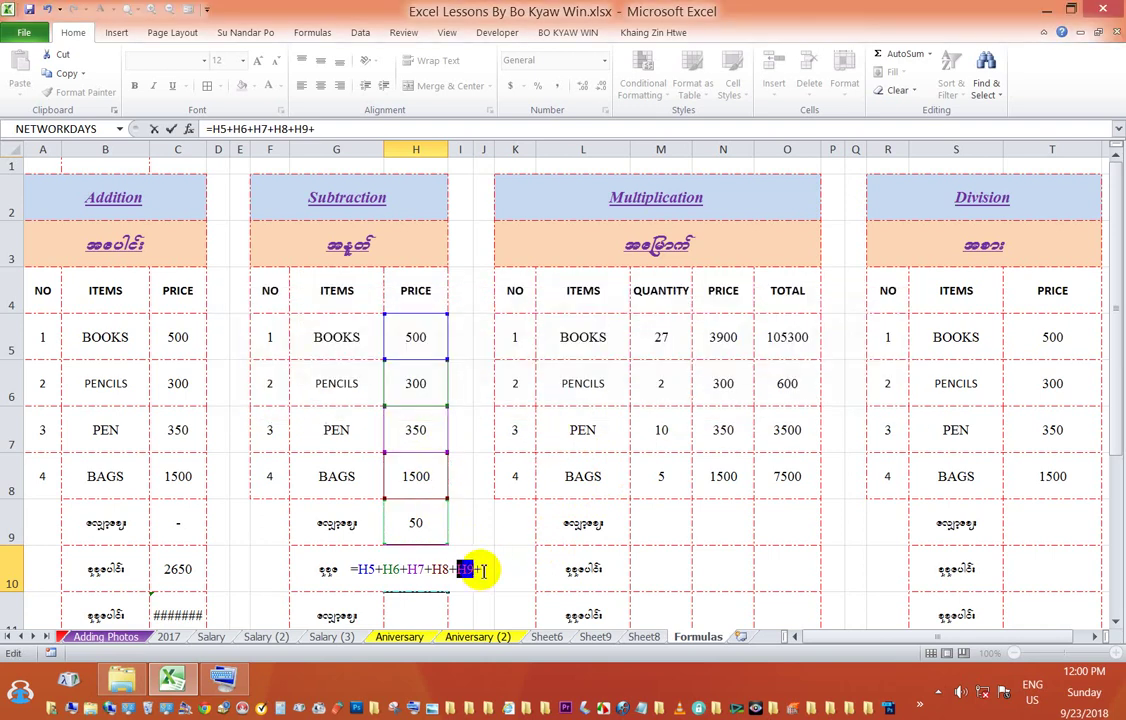
pyautogui.press('BackSpace')
pyautogui.press('Return')
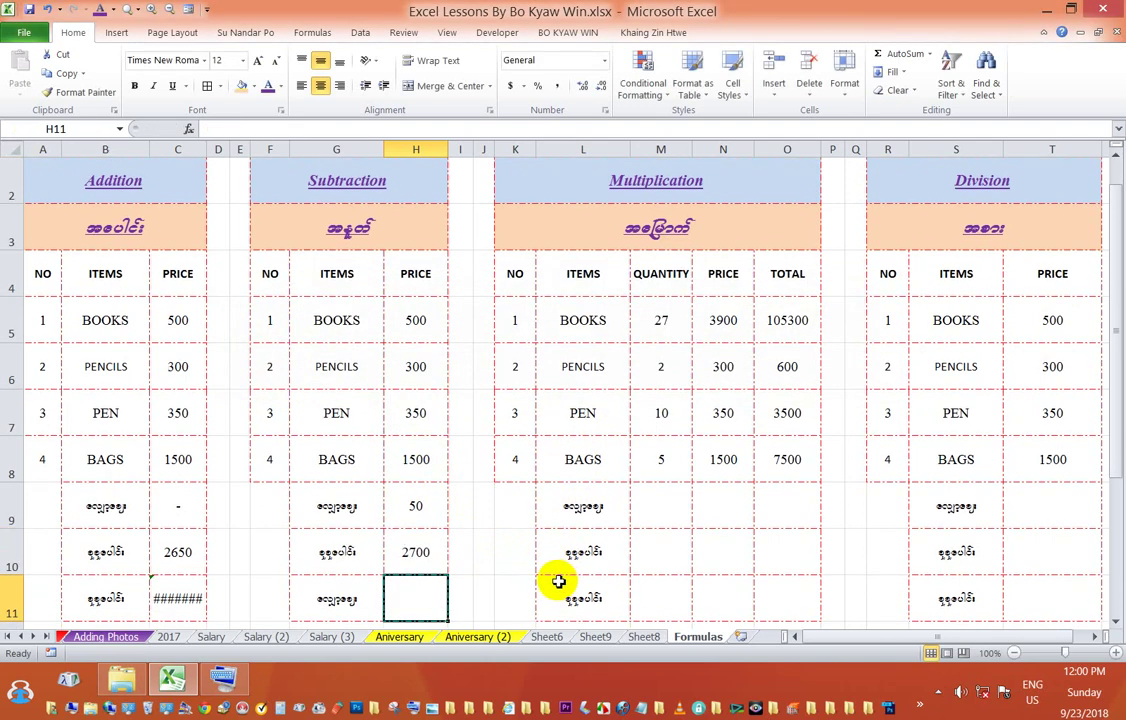
pyautogui.scroll(-3, 540, 545)
# Step: Remove +H9 from the H10 formula so it sums H5:H8 to 2650, then start a formula in H11
pyautogui.click(415, 415)
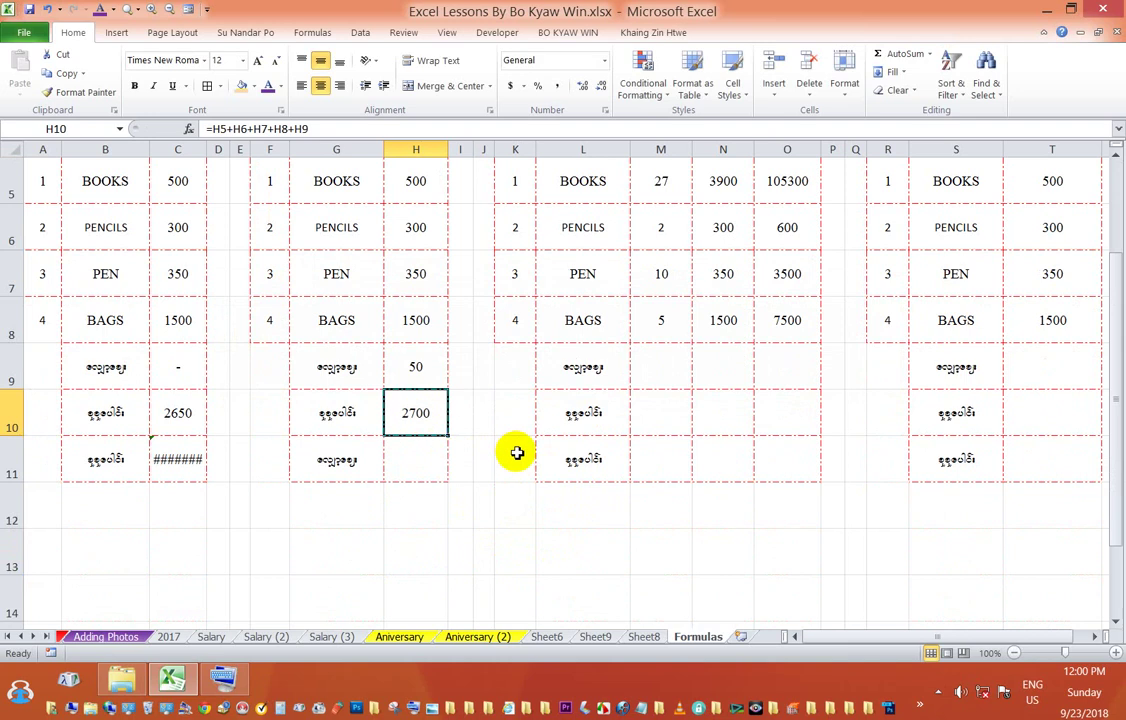
pyautogui.click(415, 366)
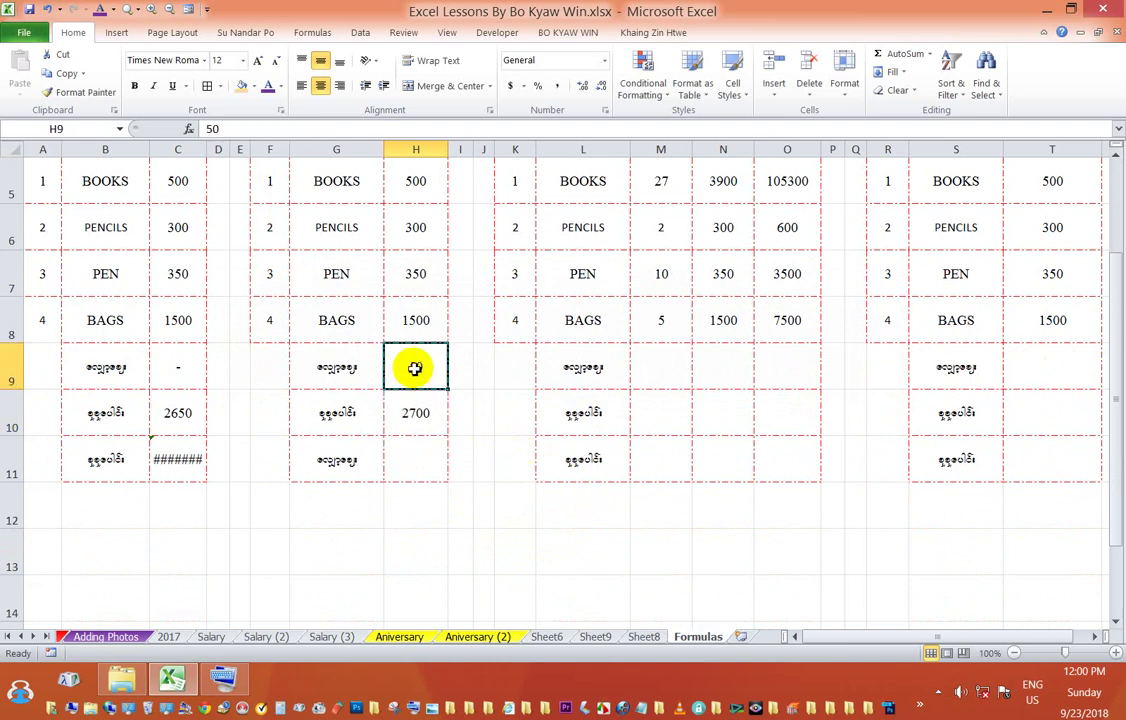
pyautogui.doubleClick(406, 420)
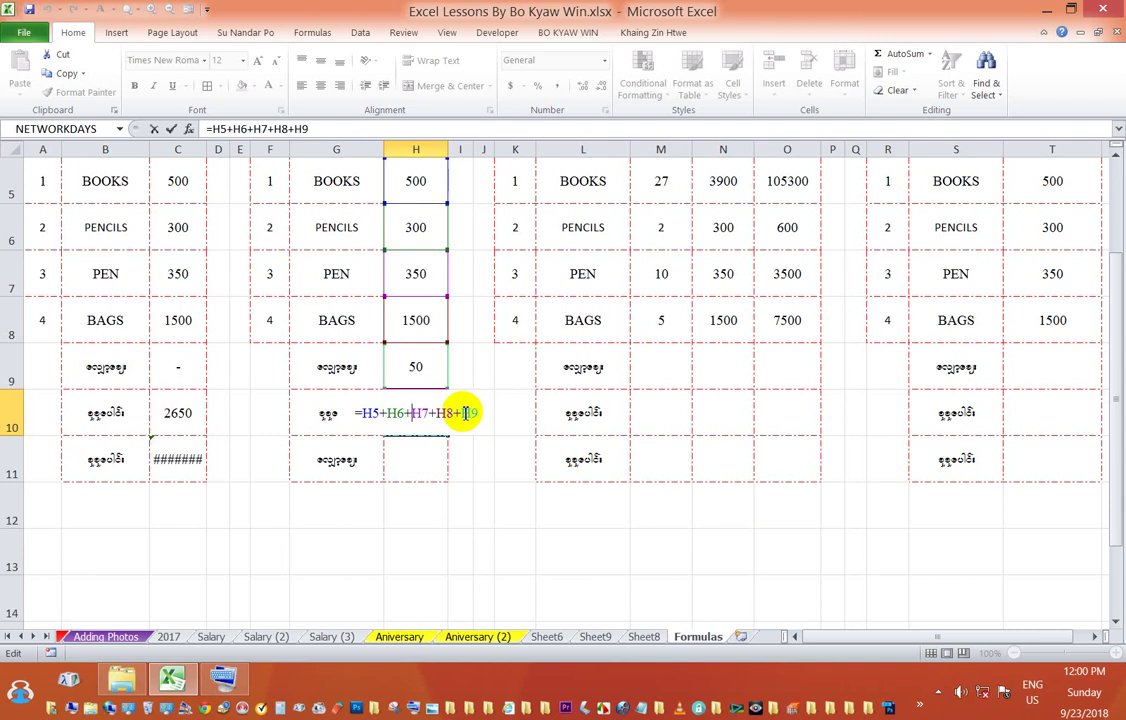
pyautogui.press('BackSpace')
pyautogui.press('BackSpace')
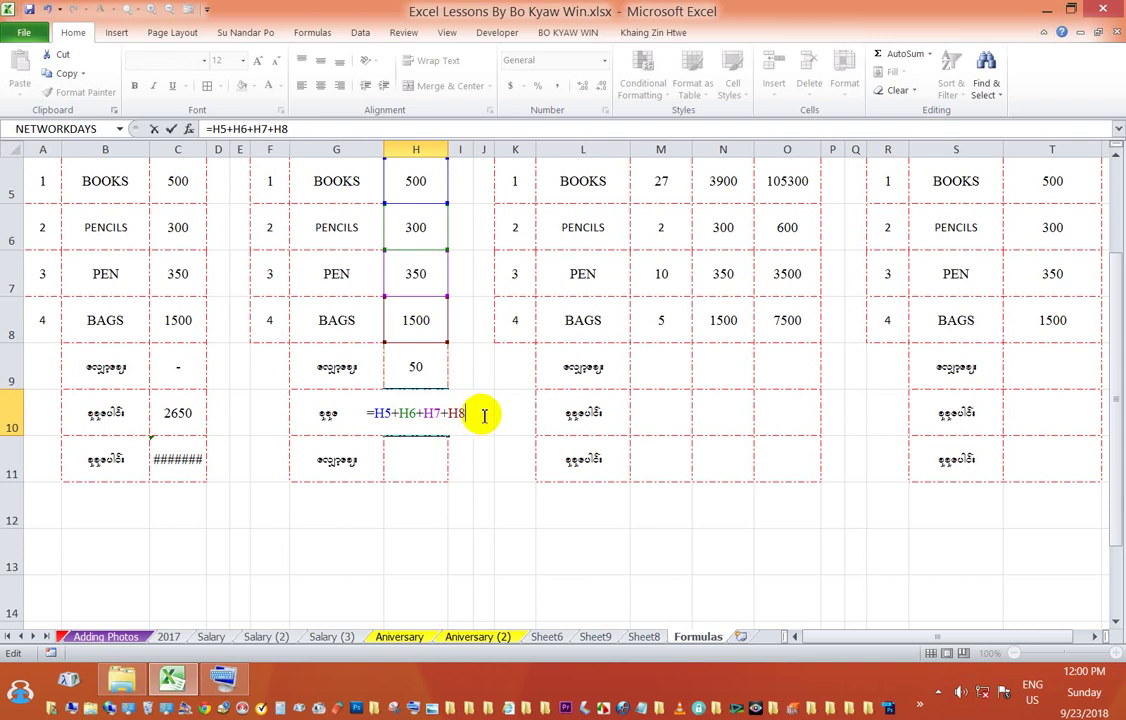
pyautogui.press('Return')
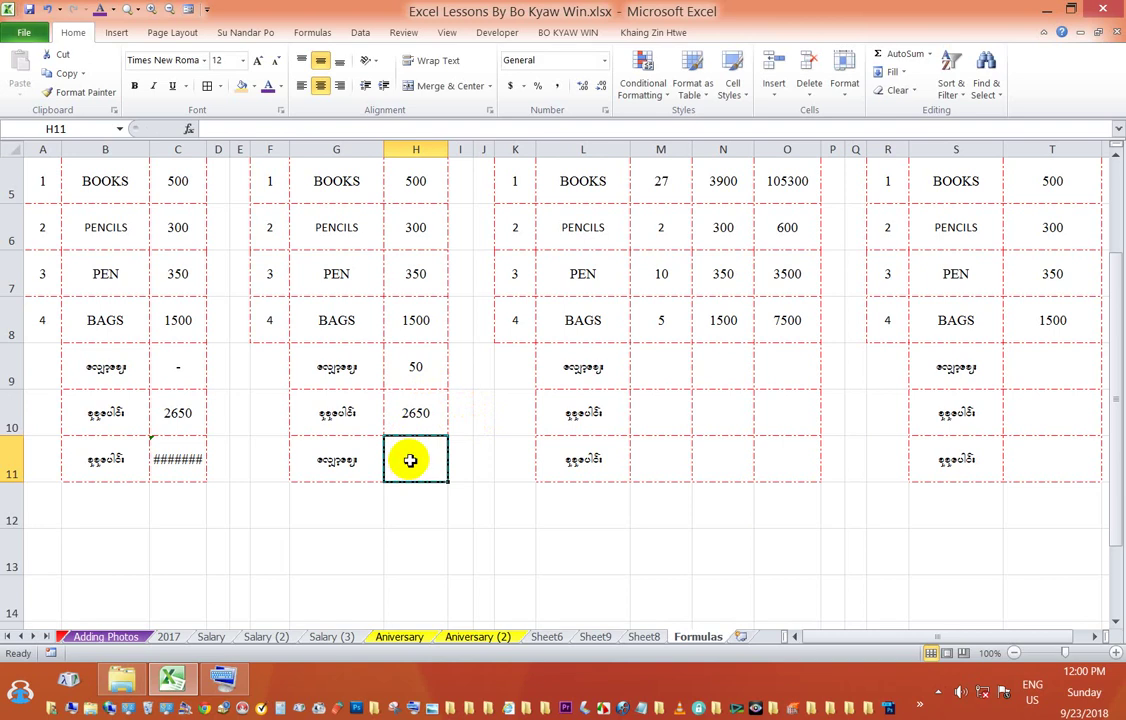
pyautogui.write('=')
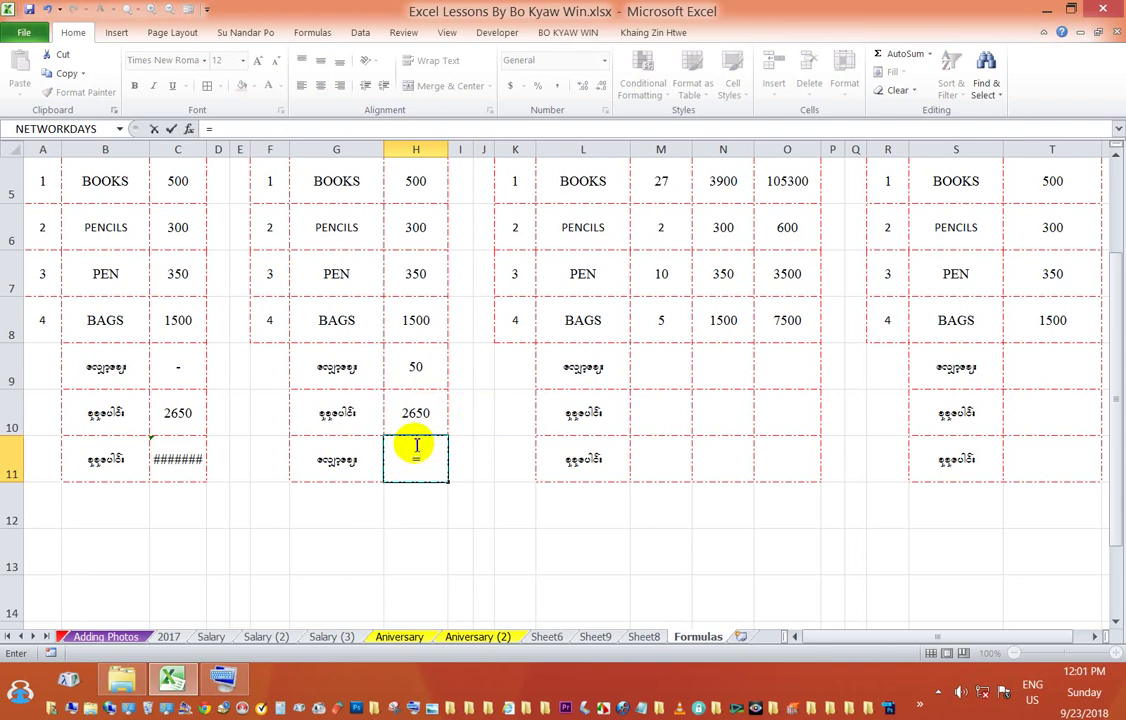
pyautogui.click(415, 412)
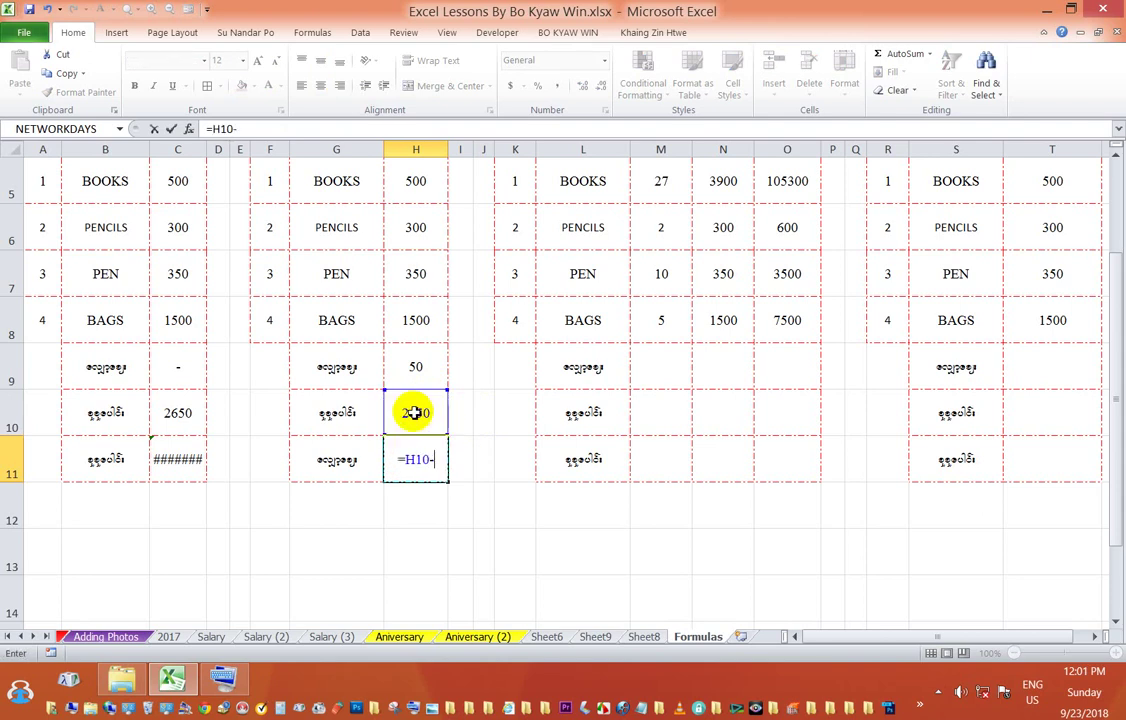
pyautogui.click(422, 373)
pyautogui.press('Return')
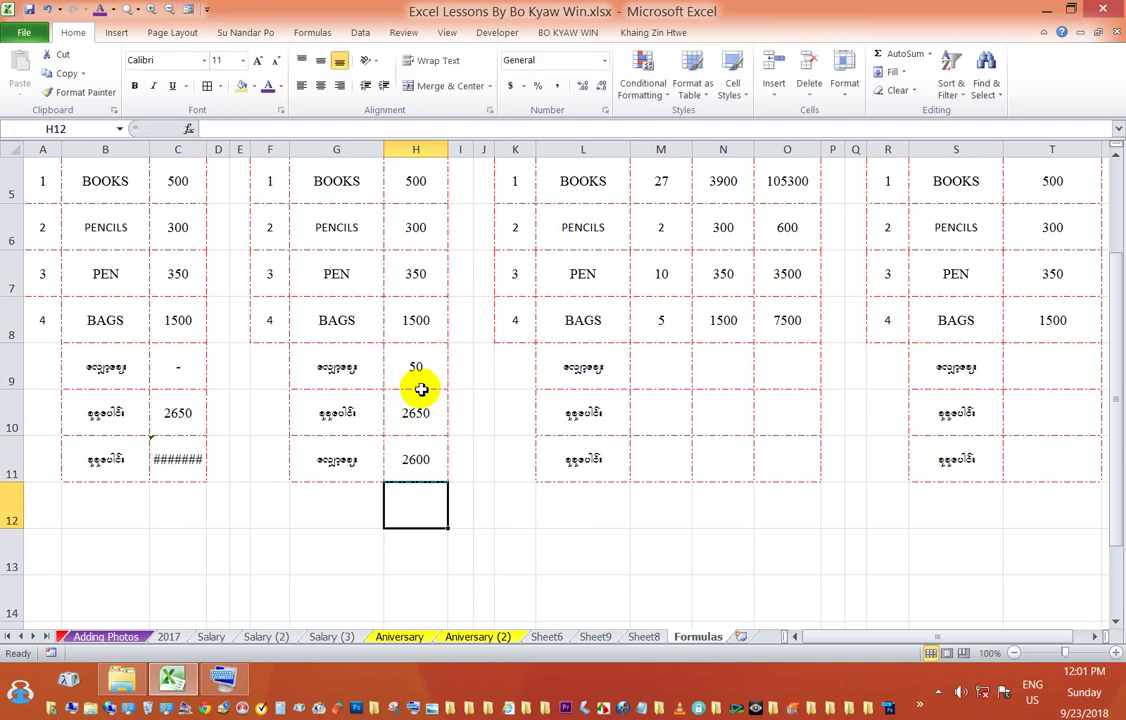
pyautogui.click(411, 457)
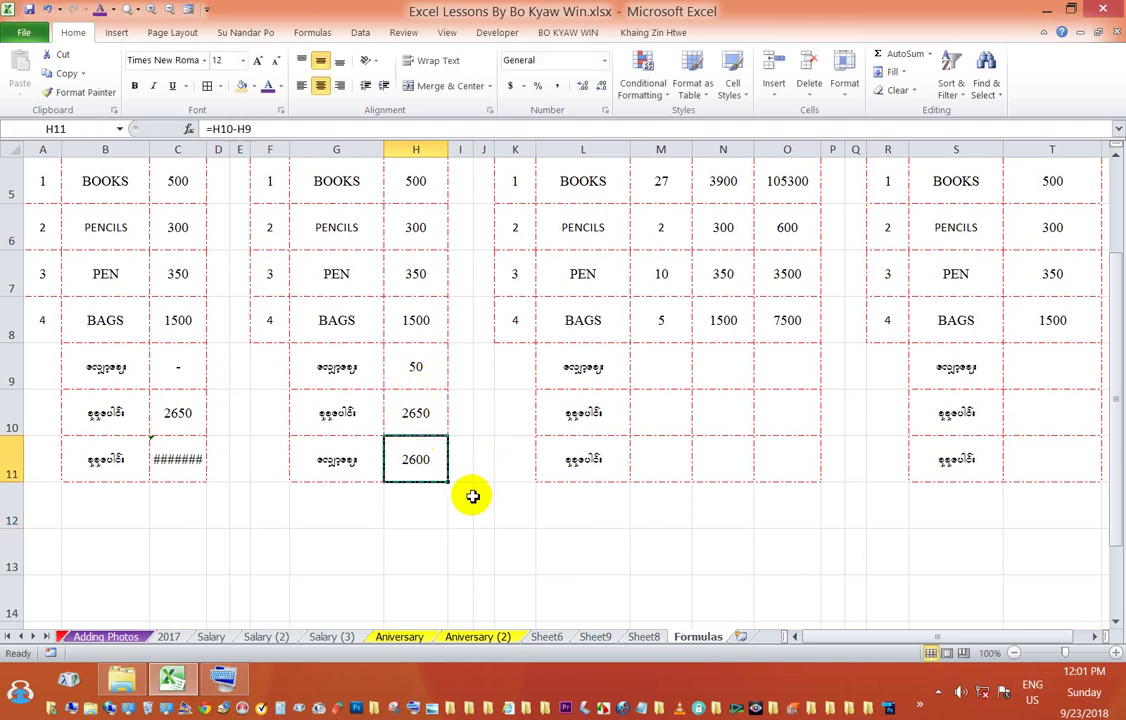
pyautogui.click(176, 461)
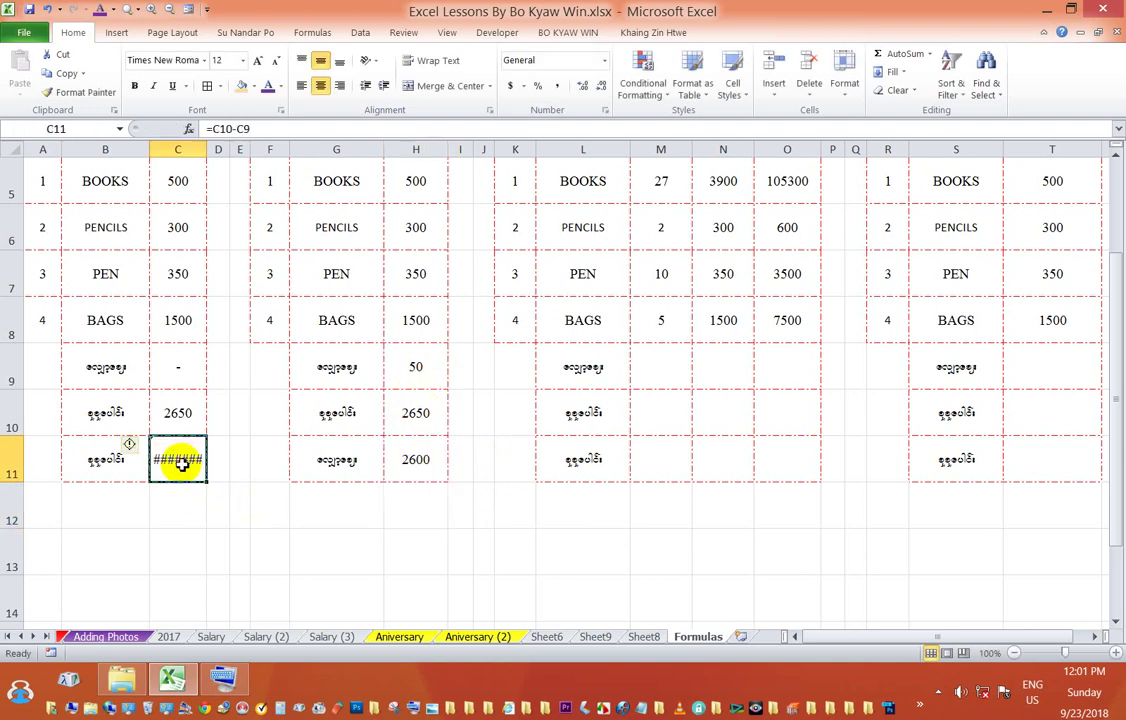
pyautogui.click(185, 364)
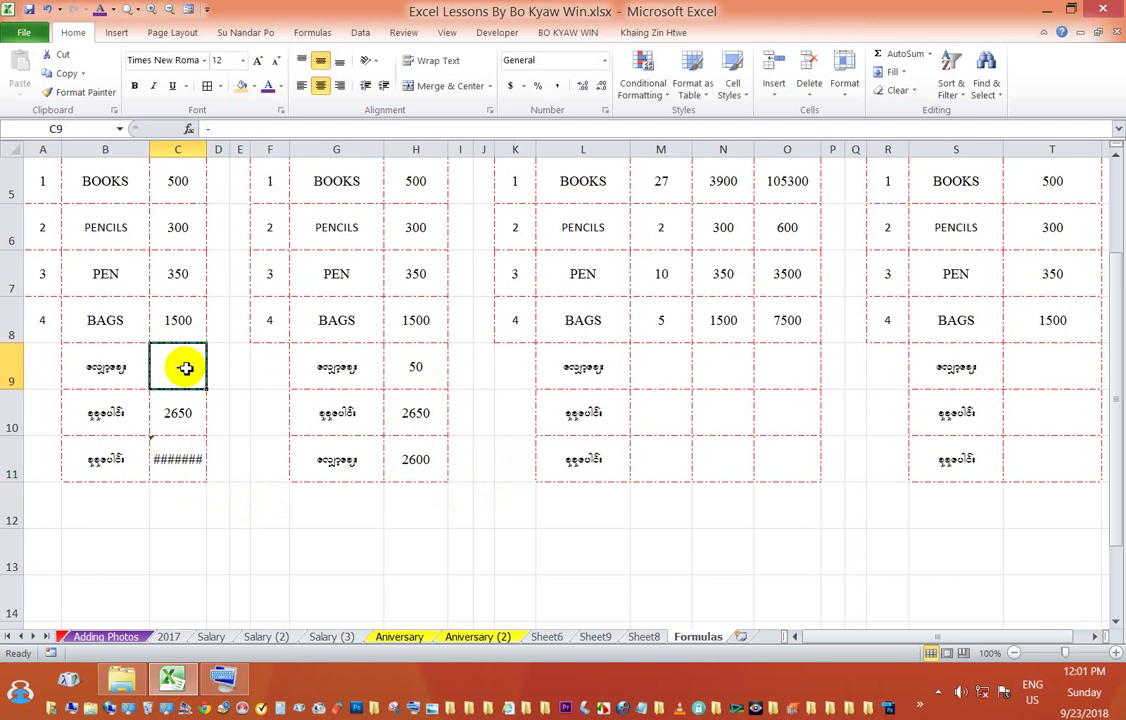
pyautogui.click(187, 458)
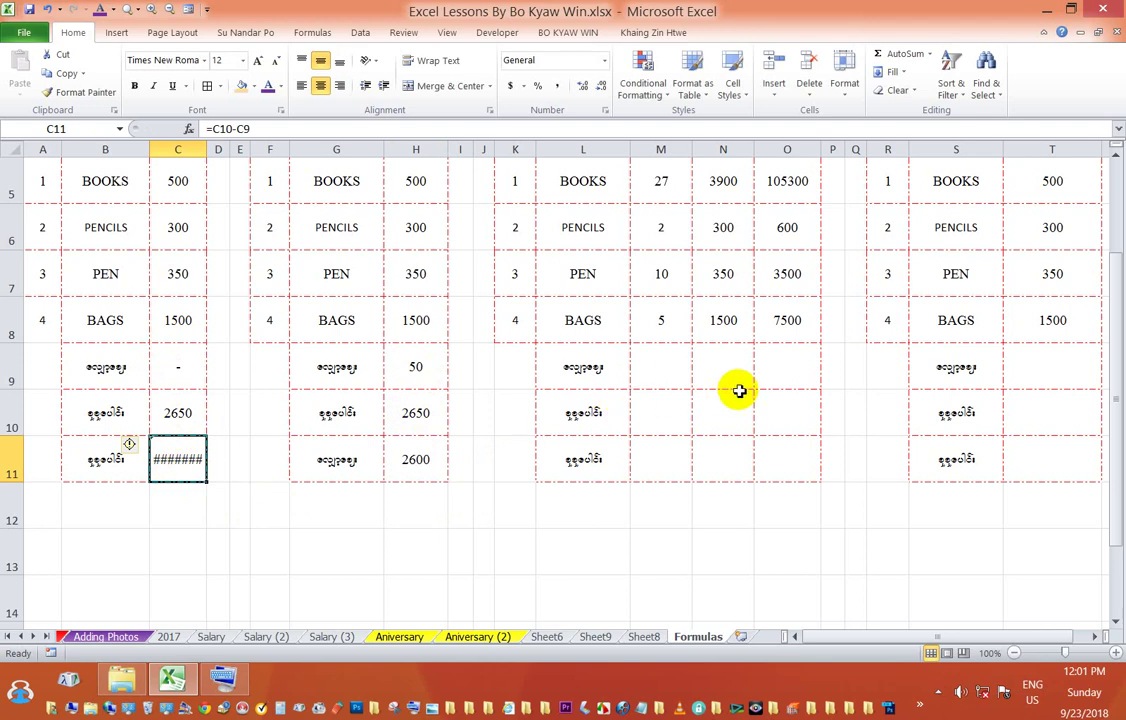
# Step: Copy the Multiplication TOTAL values O5:O8 and check the BOOKS and PENCILS quantities and totals
pyautogui.scroll(1, 736, 387)
pyautogui.moveTo(790, 323); pyautogui.dragTo(787, 459)
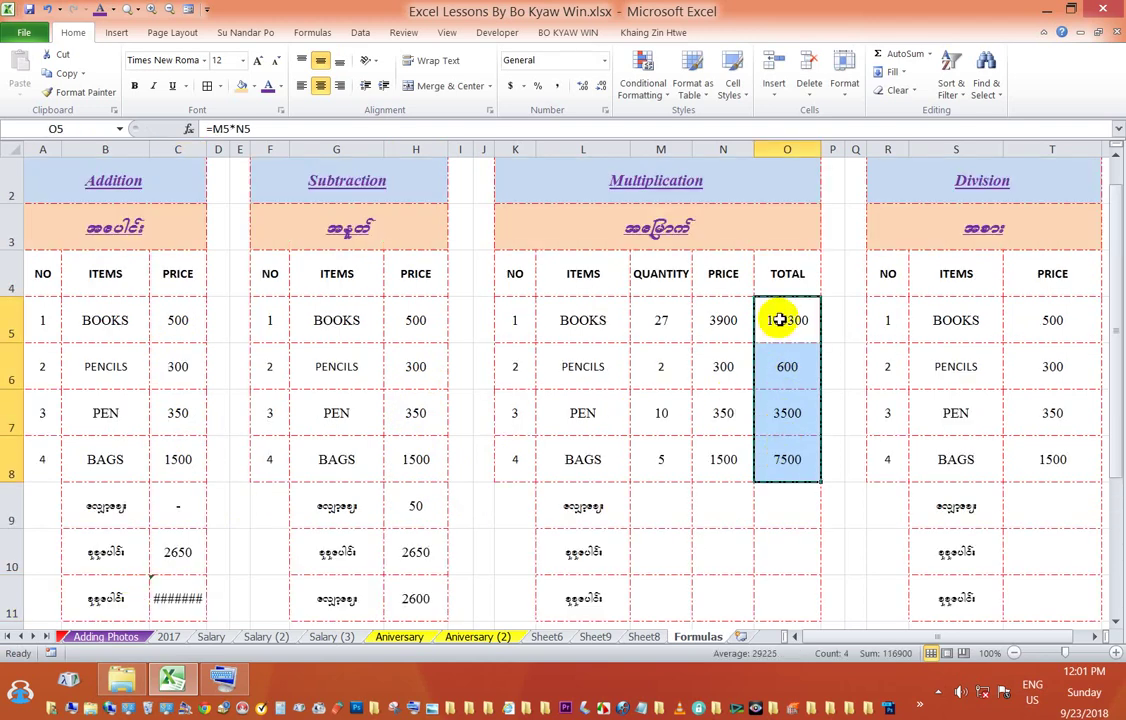
pyautogui.hotkey('ctrl', 'c')
pyautogui.hotkey('ctrl', '[')
pyautogui.hotkey('ctrl', ']')
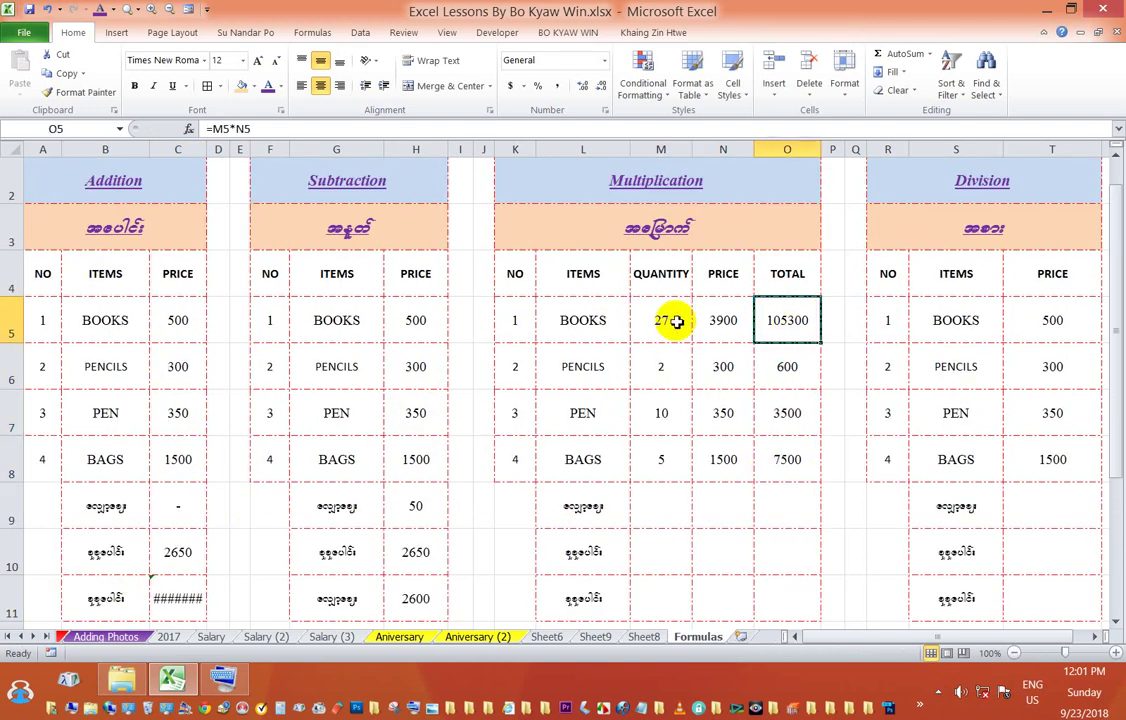
pyautogui.hotkey('ctrl', '[')
pyautogui.hotkey('ctrl', ']')
pyautogui.hotkey('ctrl', '[')
pyautogui.hotkey('ctrl', ']')
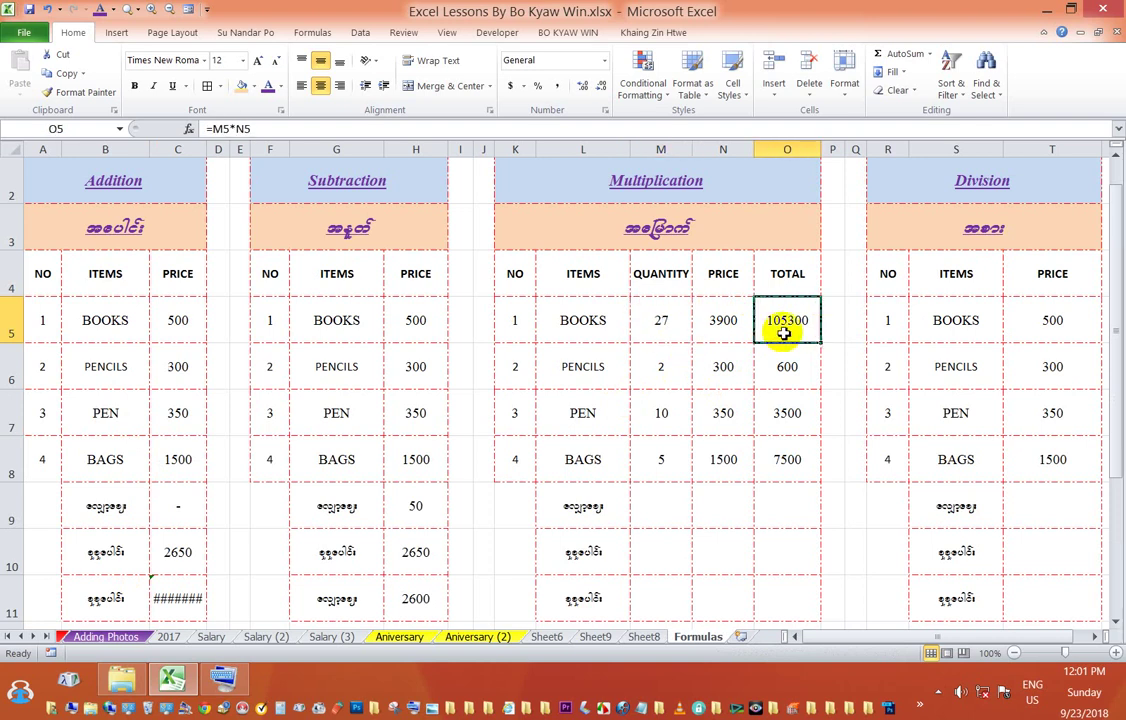
pyautogui.moveTo(790, 322)
pyautogui.mouseDown()
pyautogui.moveTo(784, 440)
pyautogui.moveTo(783, 355)
pyautogui.mouseUp()
pyautogui.click(777, 317)
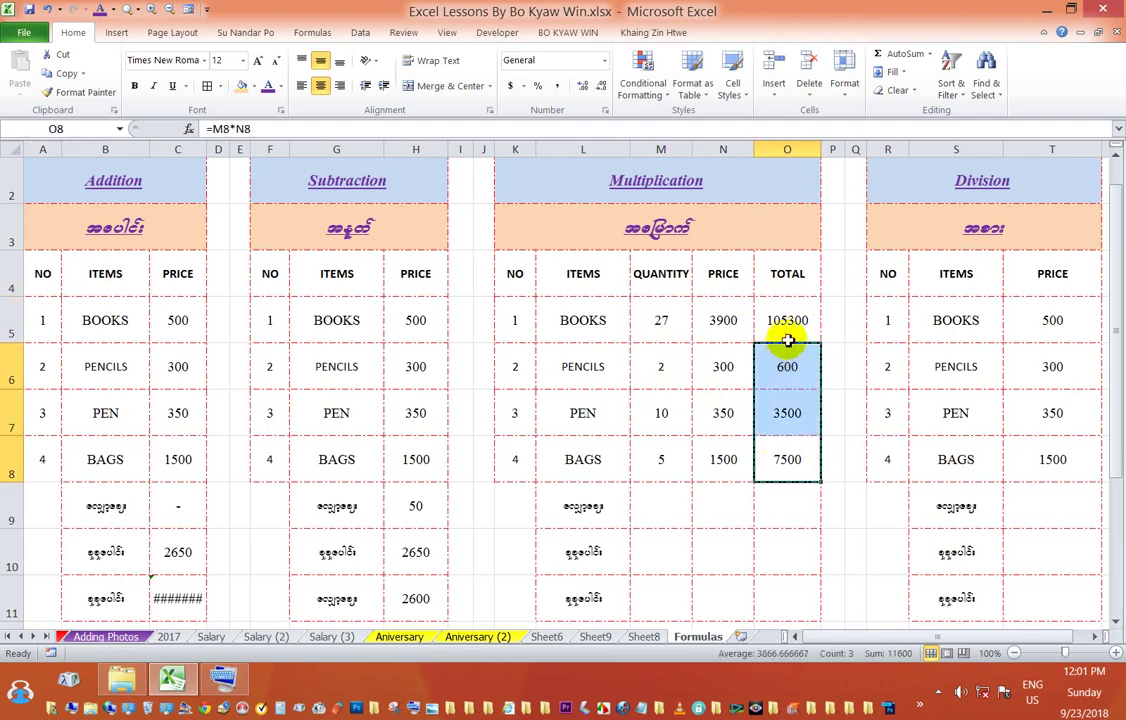
pyautogui.click(787, 322)
pyautogui.click(666, 319)
pyautogui.click(800, 325)
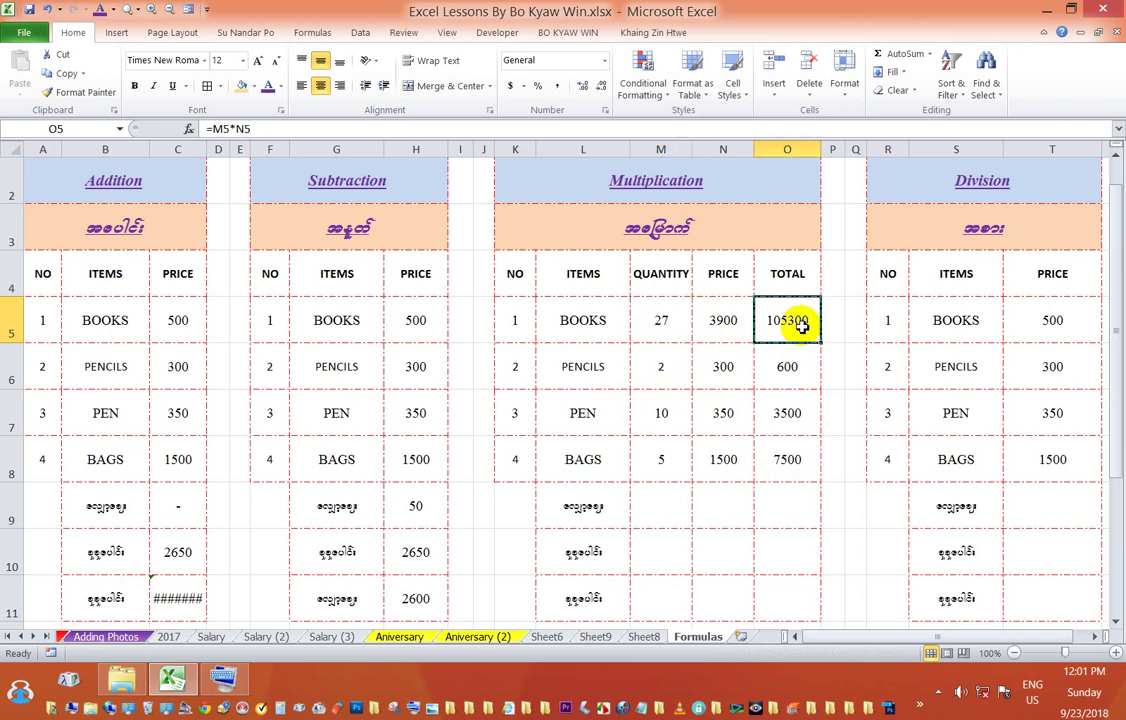
pyautogui.click(645, 366)
pyautogui.click(790, 370)
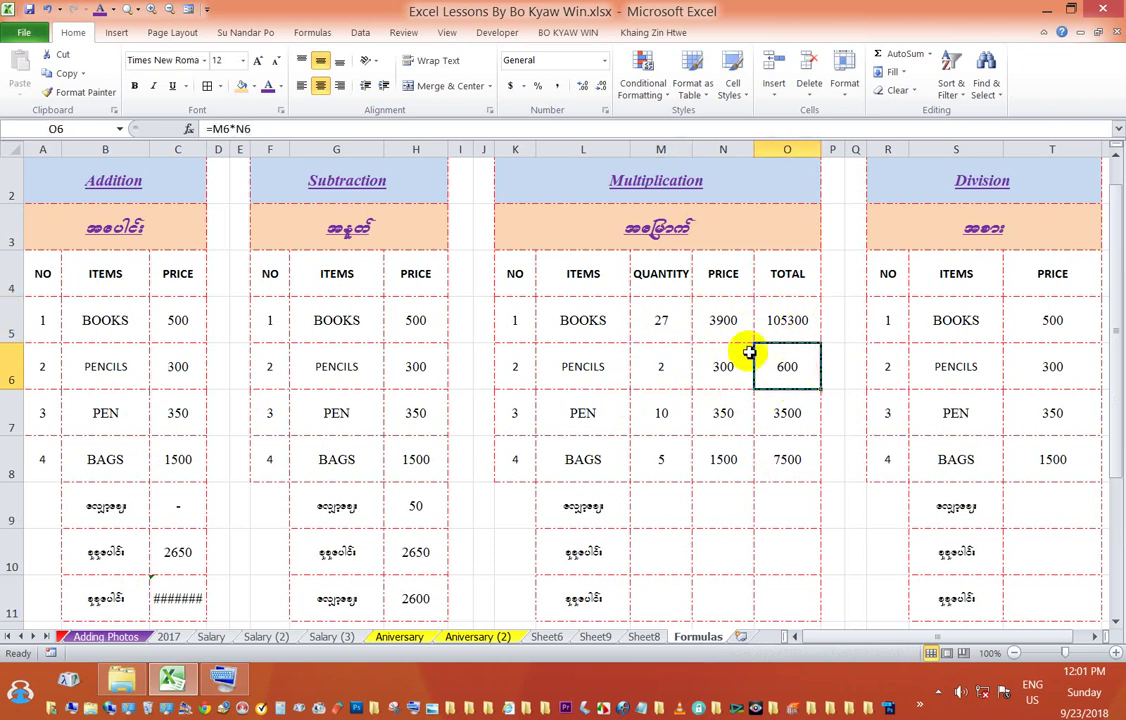
# Step: Change the BOOKS quantity in M5 to 12 (total 46800) and enter 1000 in O9
pyautogui.click(661, 321)
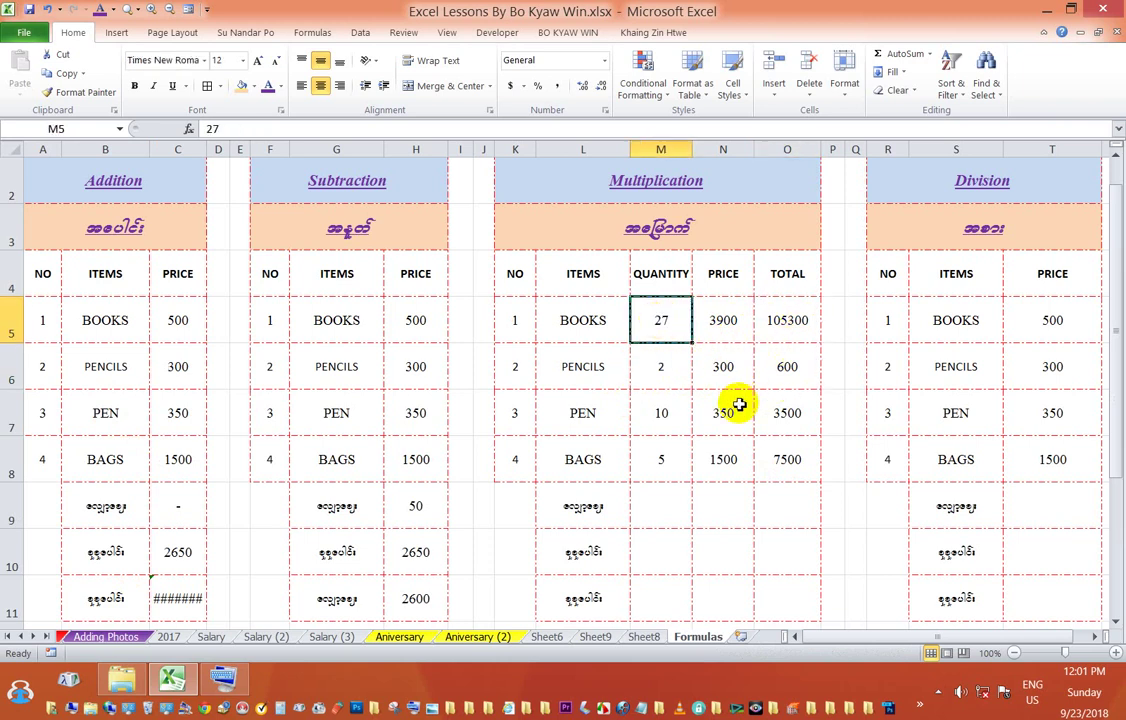
pyautogui.write('12')
pyautogui.press('Return')
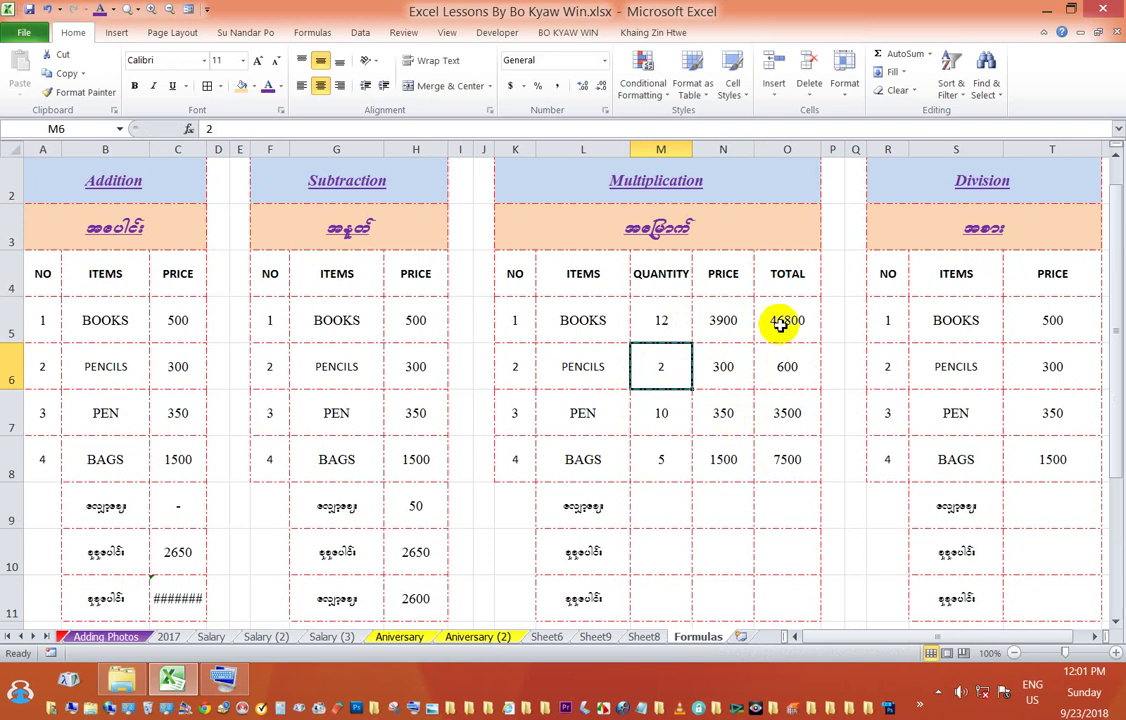
pyautogui.click(730, 326)
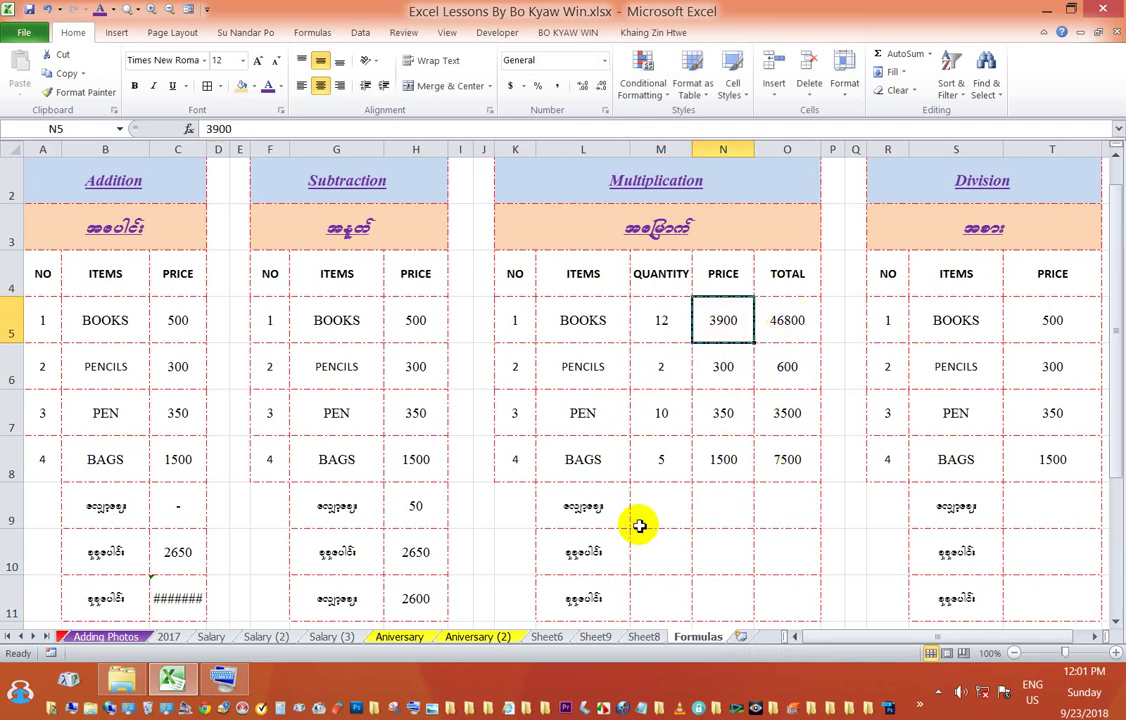
pyautogui.click(795, 511)
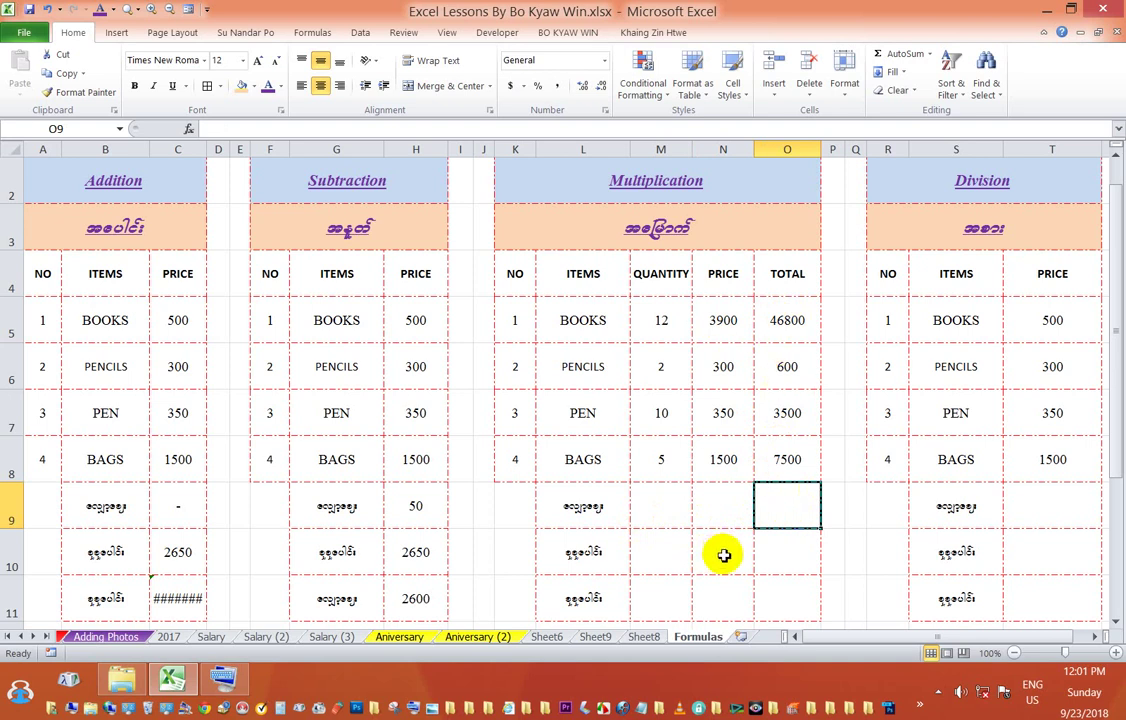
pyautogui.write('1000')
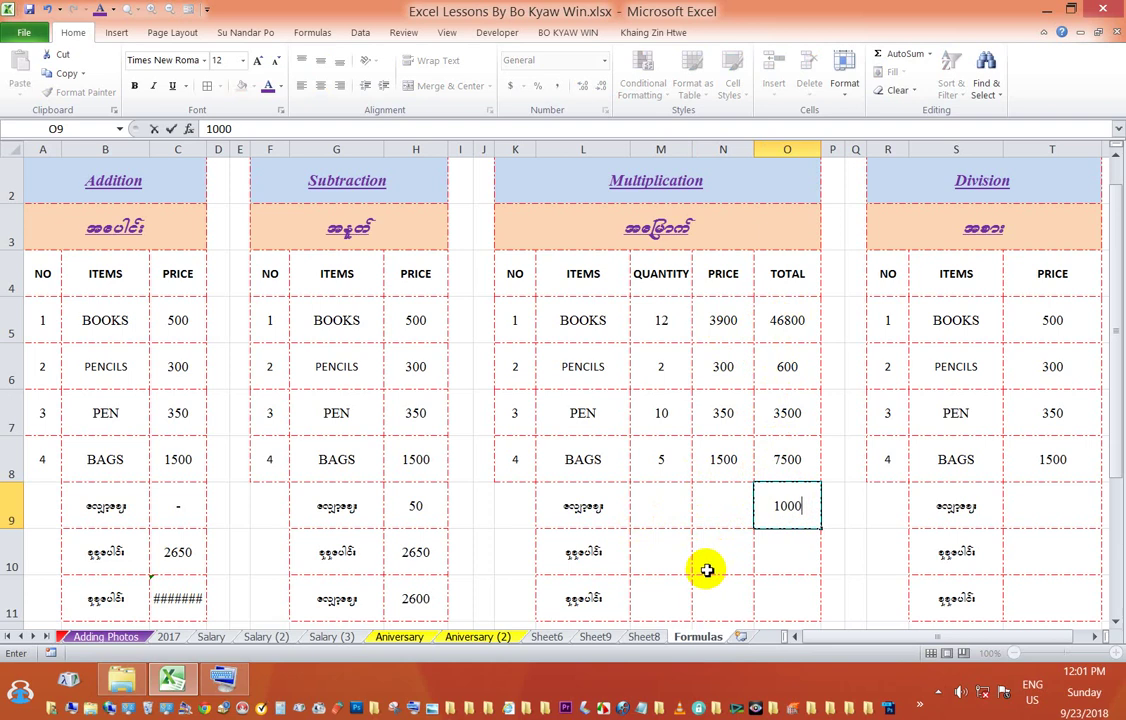
pyautogui.press('Return')
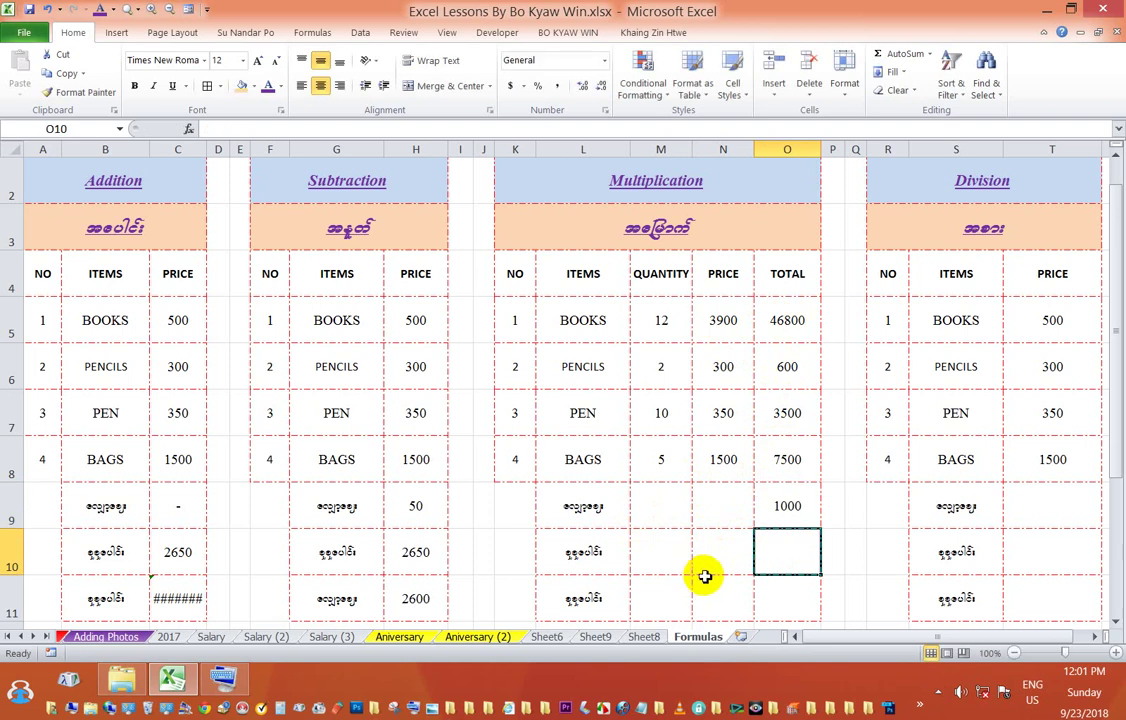
pyautogui.click(668, 181)
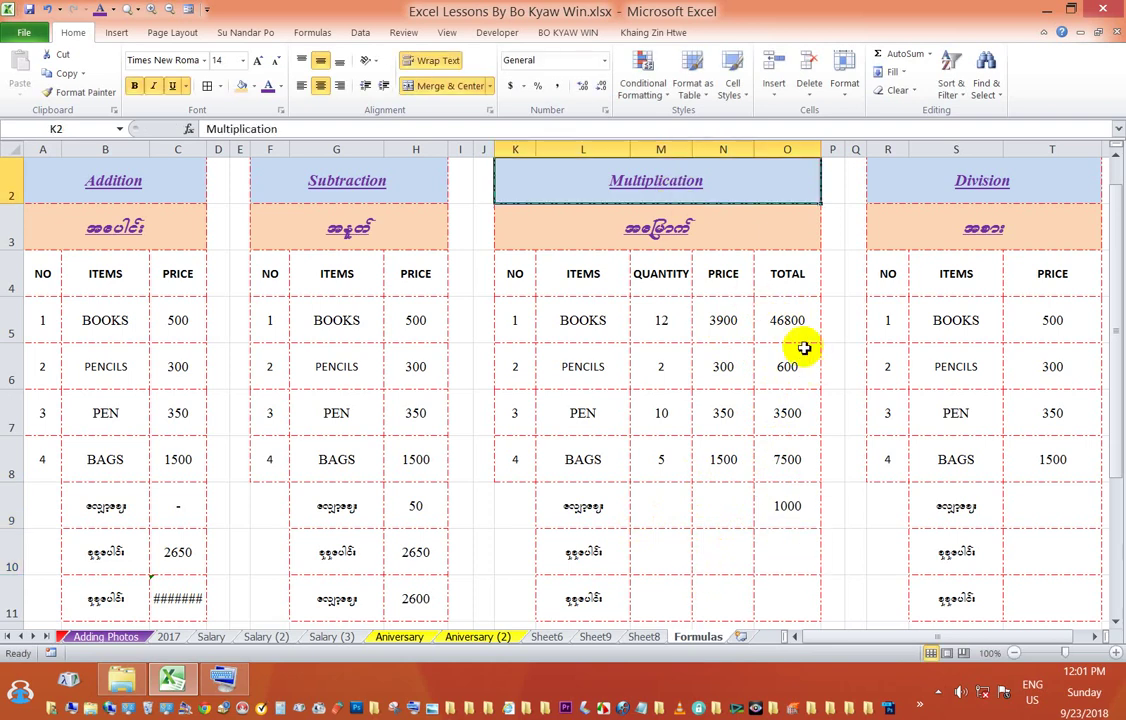
pyautogui.click(690, 316)
pyautogui.click(787, 319)
pyautogui.moveTo(663, 319); pyautogui.dragTo(750, 320)
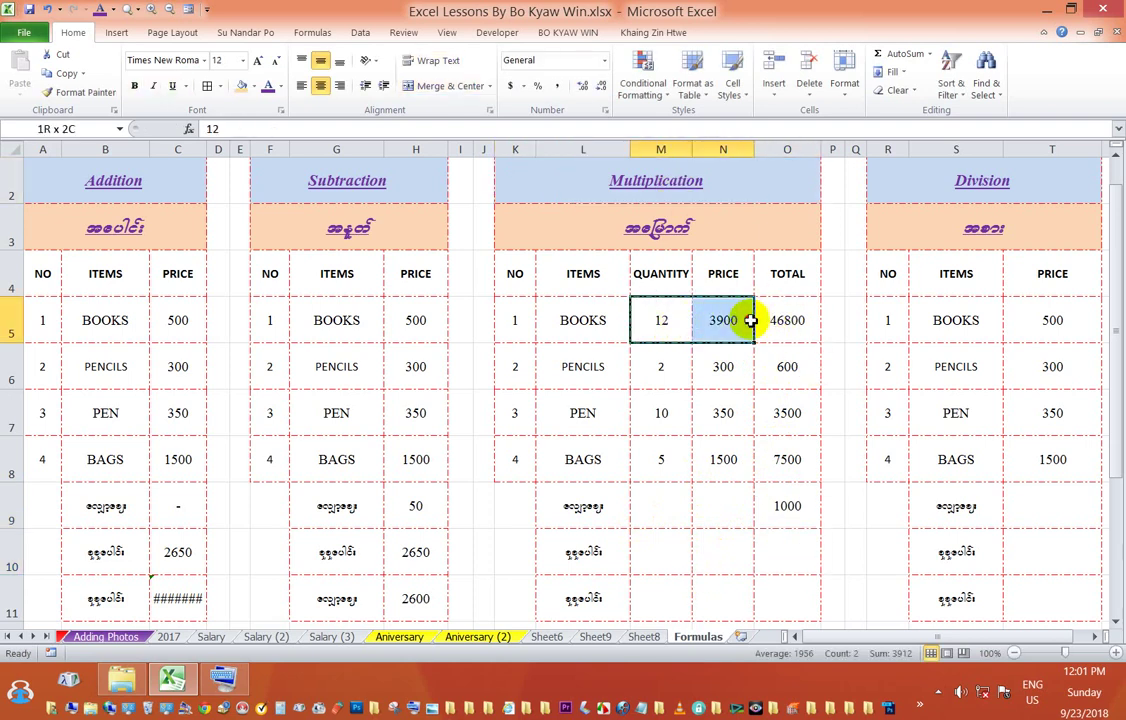
pyautogui.click(787, 318)
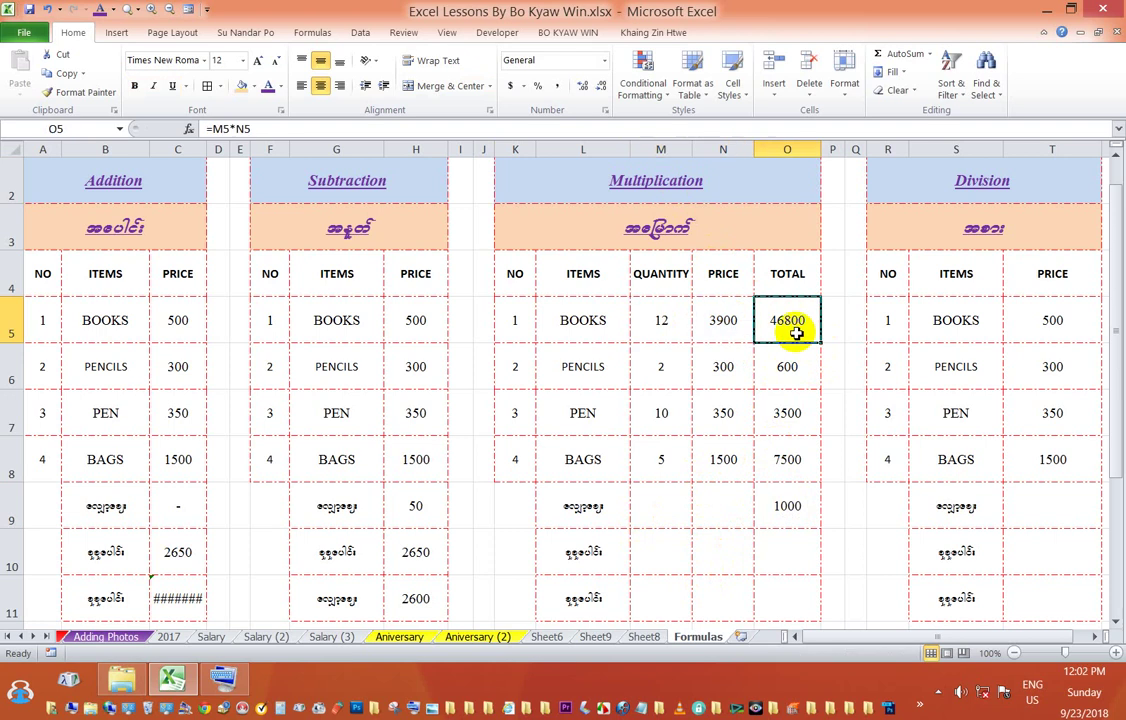
pyautogui.click(417, 321)
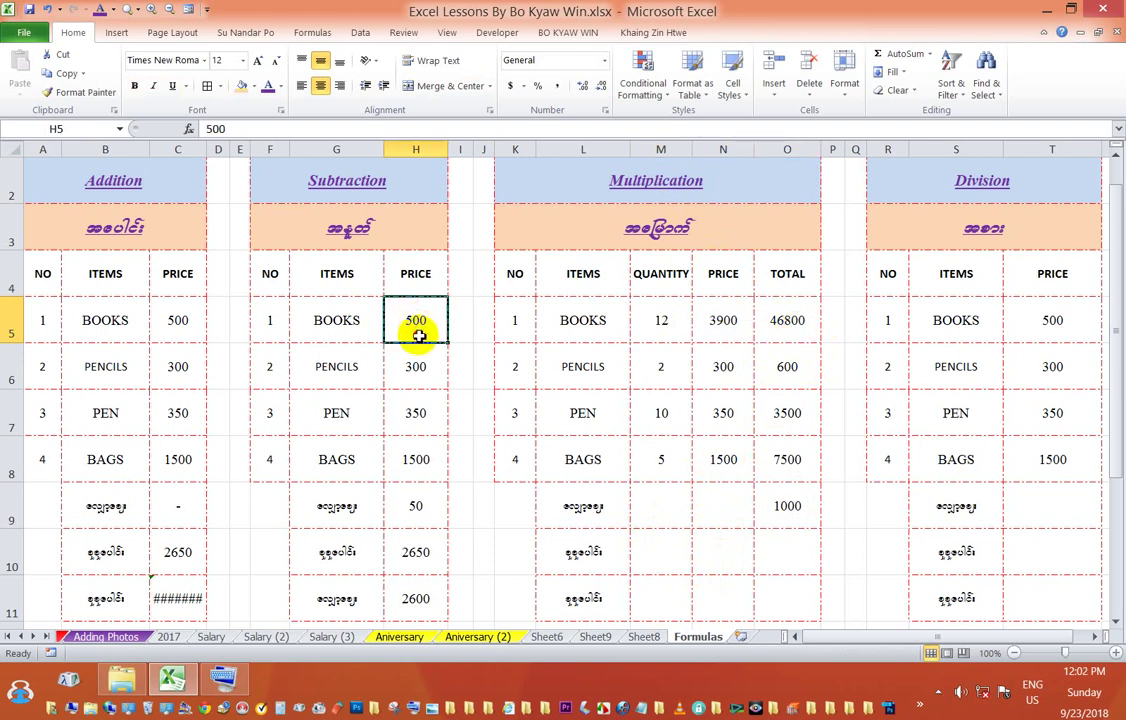
pyautogui.click(420, 508)
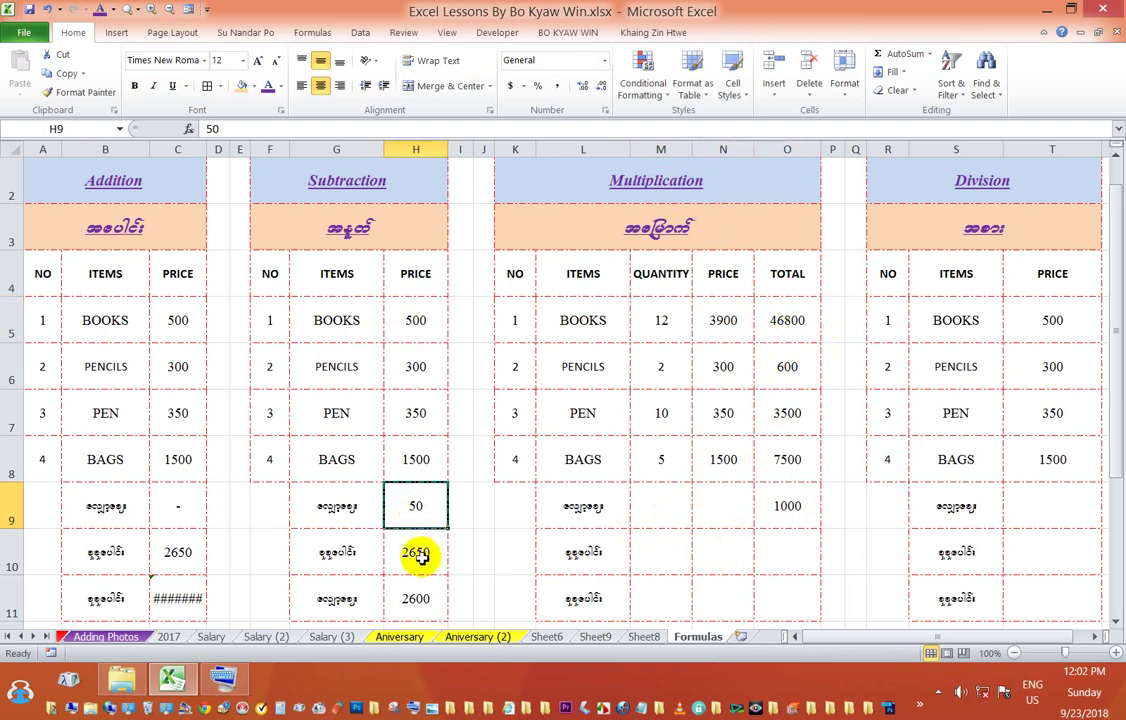
pyautogui.click(417, 553)
pyautogui.click(422, 505)
pyautogui.click(418, 600)
pyautogui.doubleClick(418, 600)
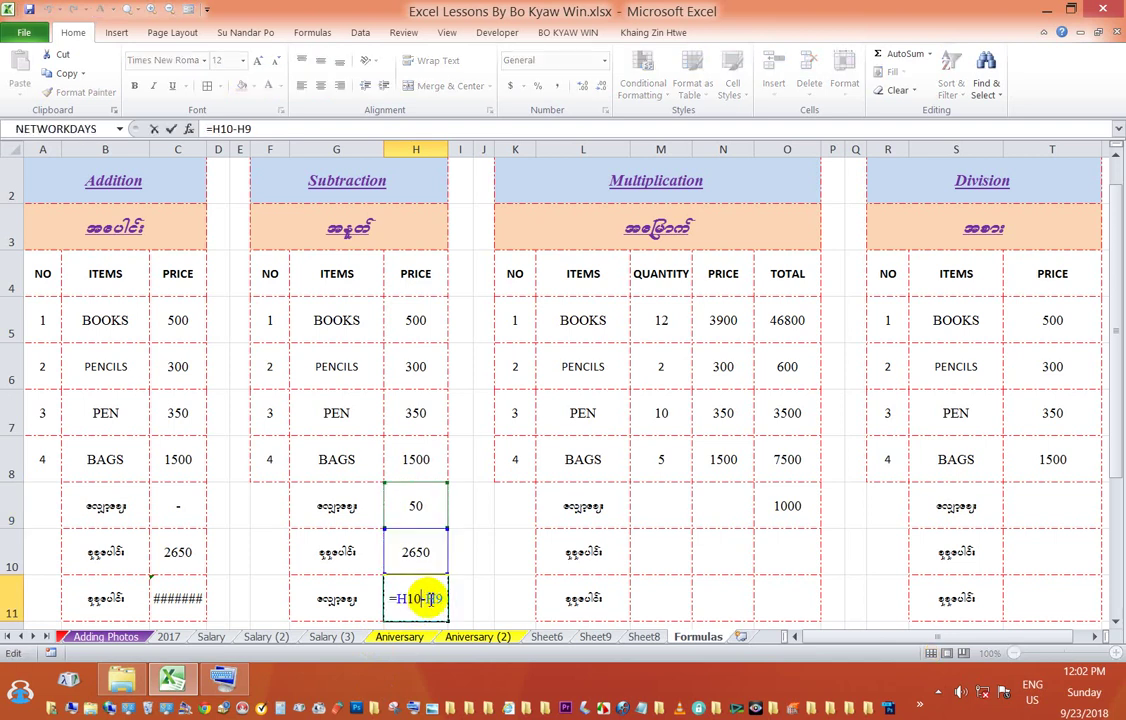
pyautogui.click(492, 598)
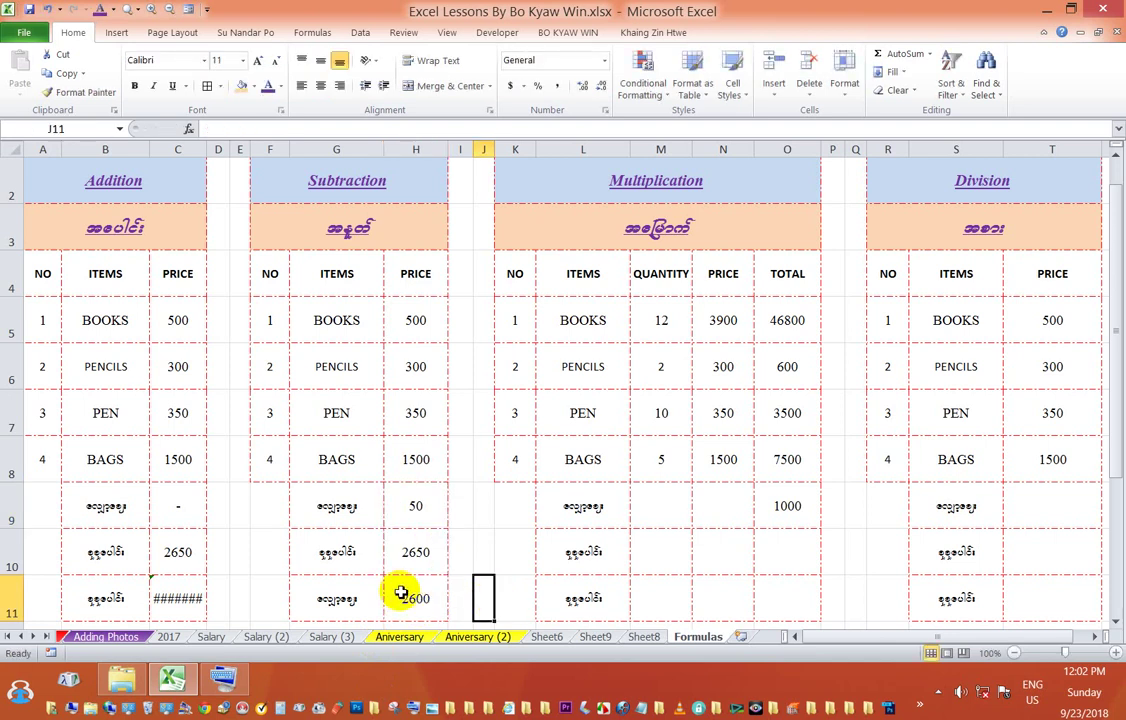
pyautogui.scroll(-1, 272, 488)
pyautogui.scroll(1, 273, 490)
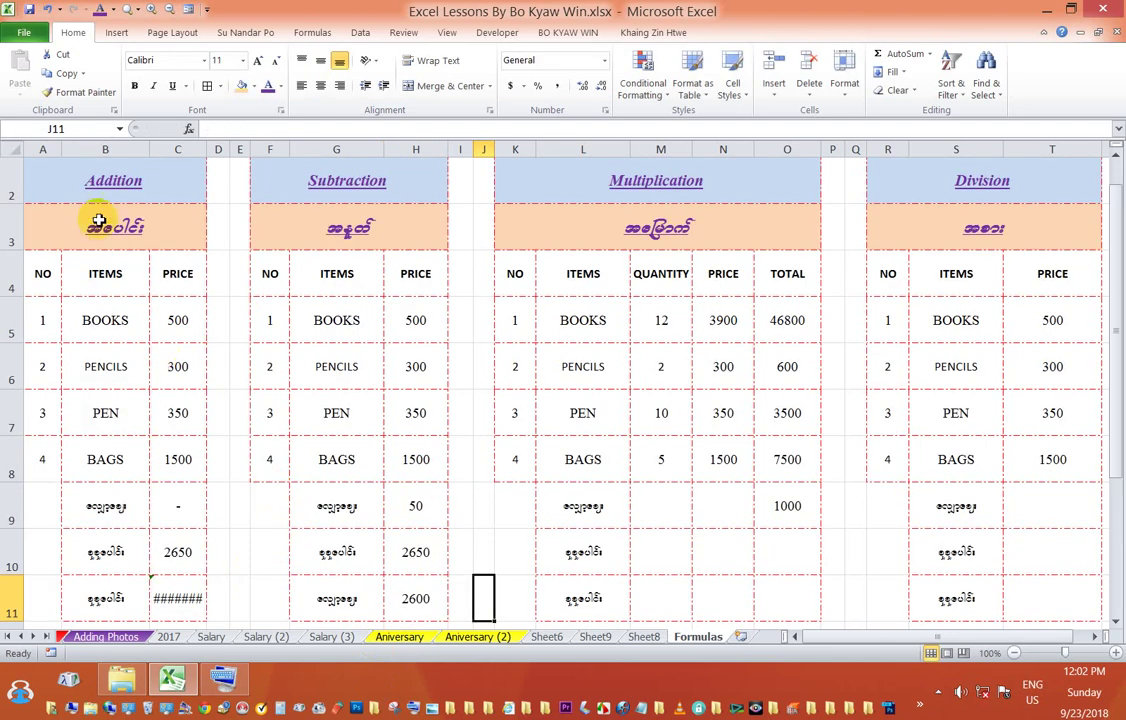
pyautogui.moveTo(182, 321); pyautogui.dragTo(183, 570)
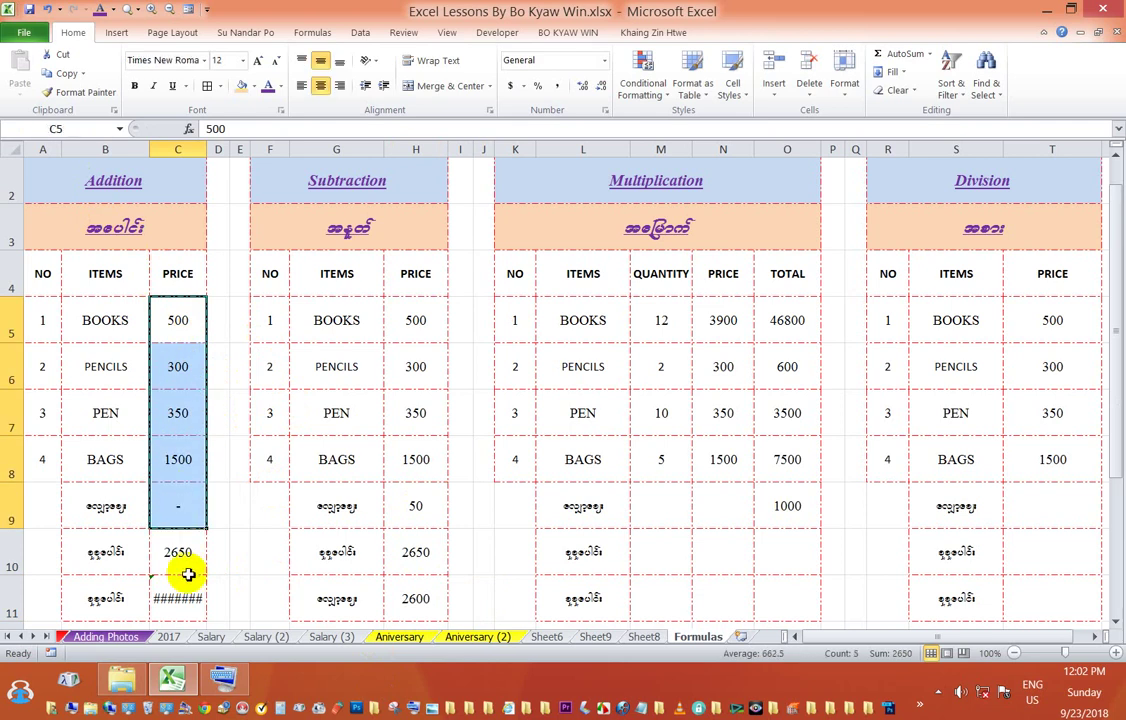
# Step: Shade the Addition total C10 and Subtraction difference H11 blue
pyautogui.click(180, 563)
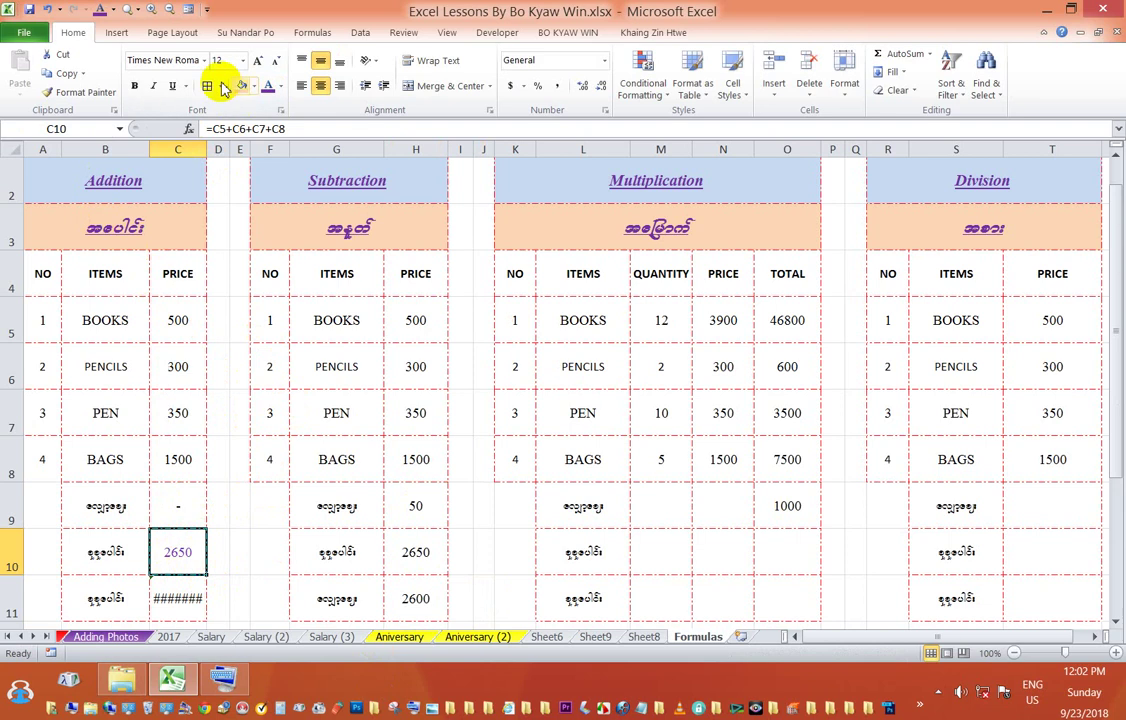
pyautogui.click(254, 87)
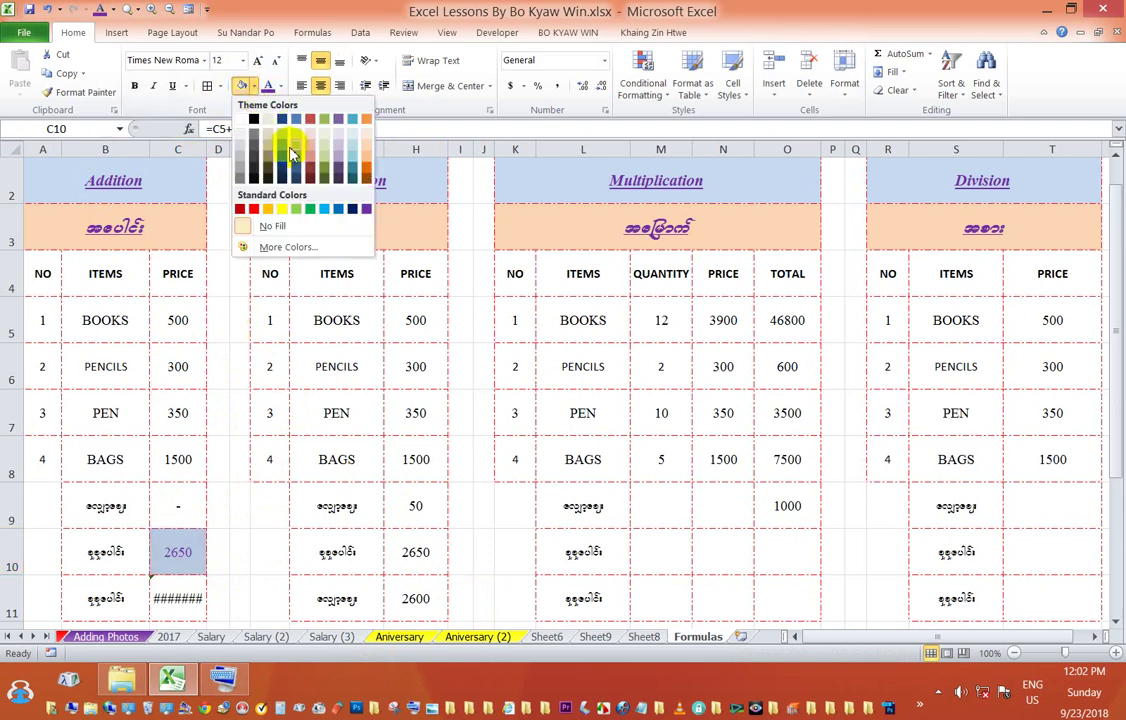
pyautogui.click(282, 146)
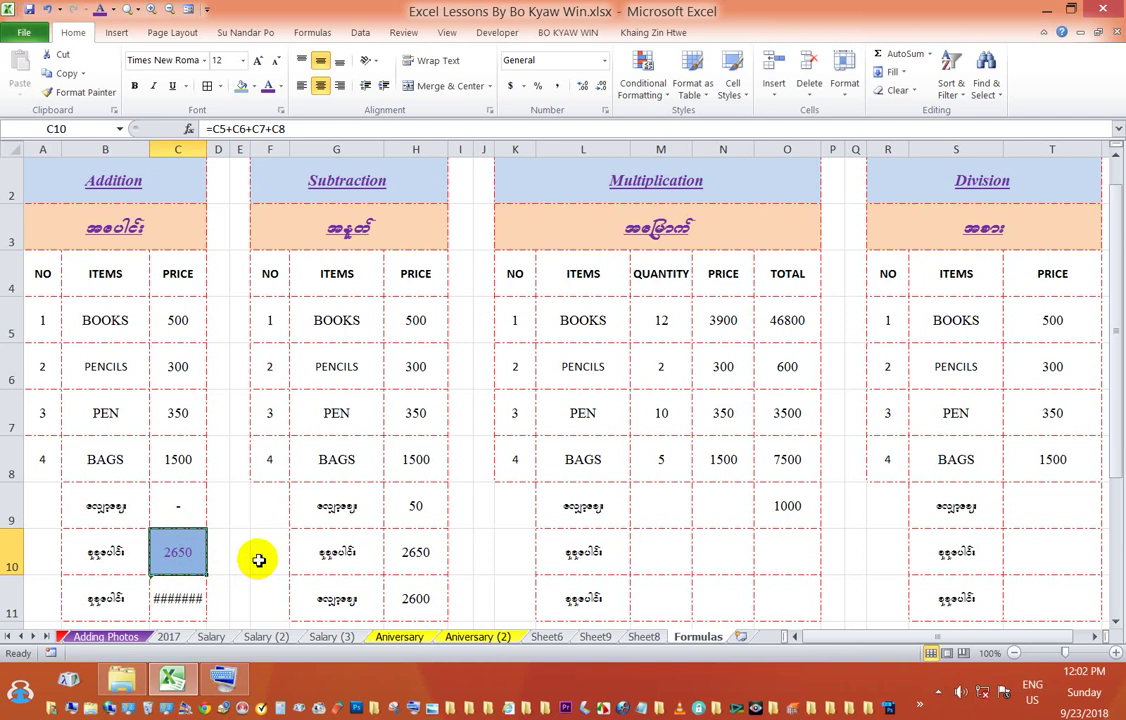
pyautogui.click(422, 603)
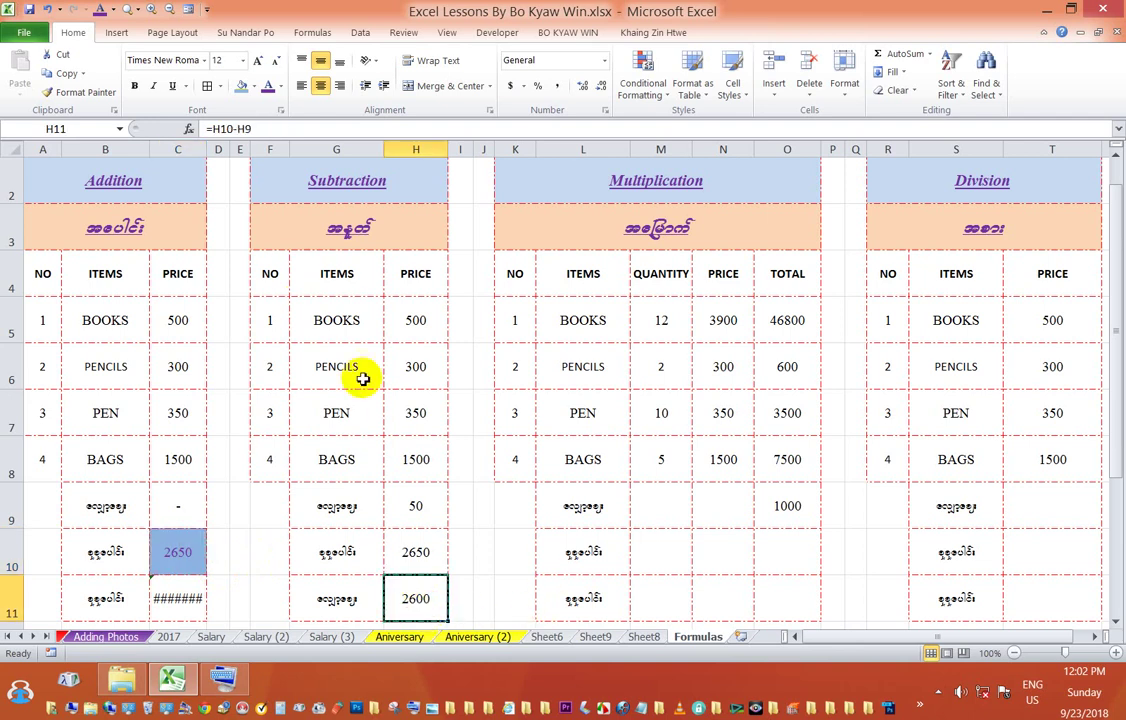
pyautogui.click(241, 88)
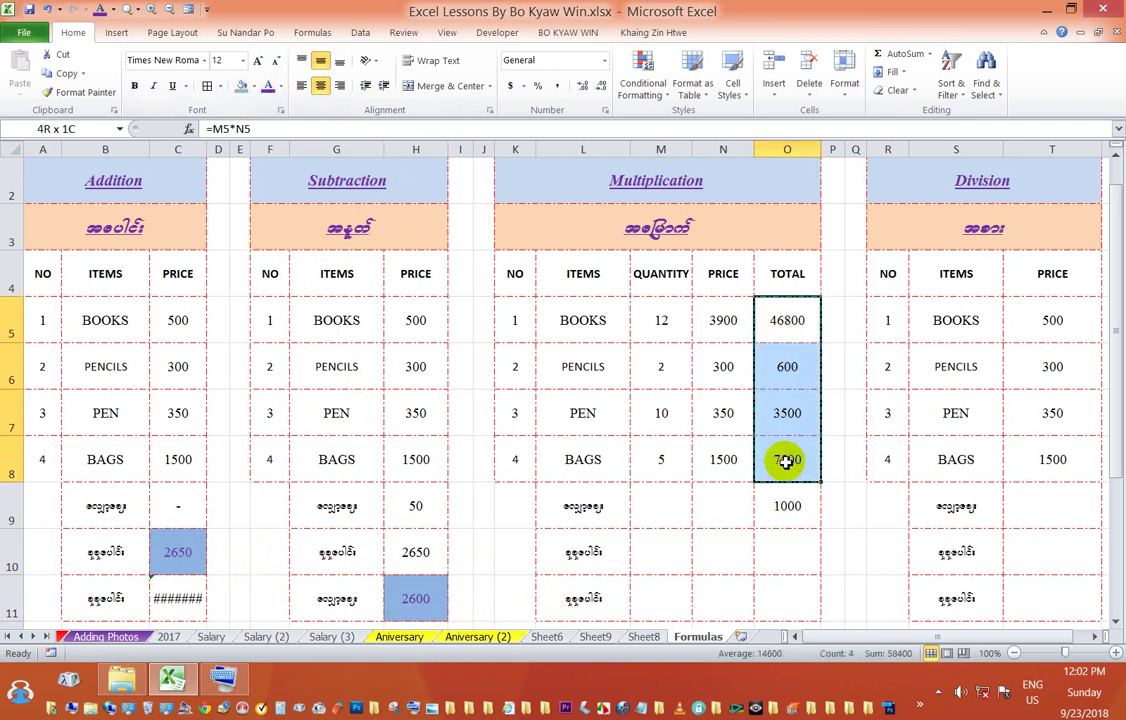
# Step: Apply the same blue fill to Multiplication totals O5:O8 (46800, 600, 3500, 7500)
pyautogui.moveTo(787, 320); pyautogui.dragTo(787, 455)
pyautogui.hotkey('ctrl', 'c')
pyautogui.click(241, 88)
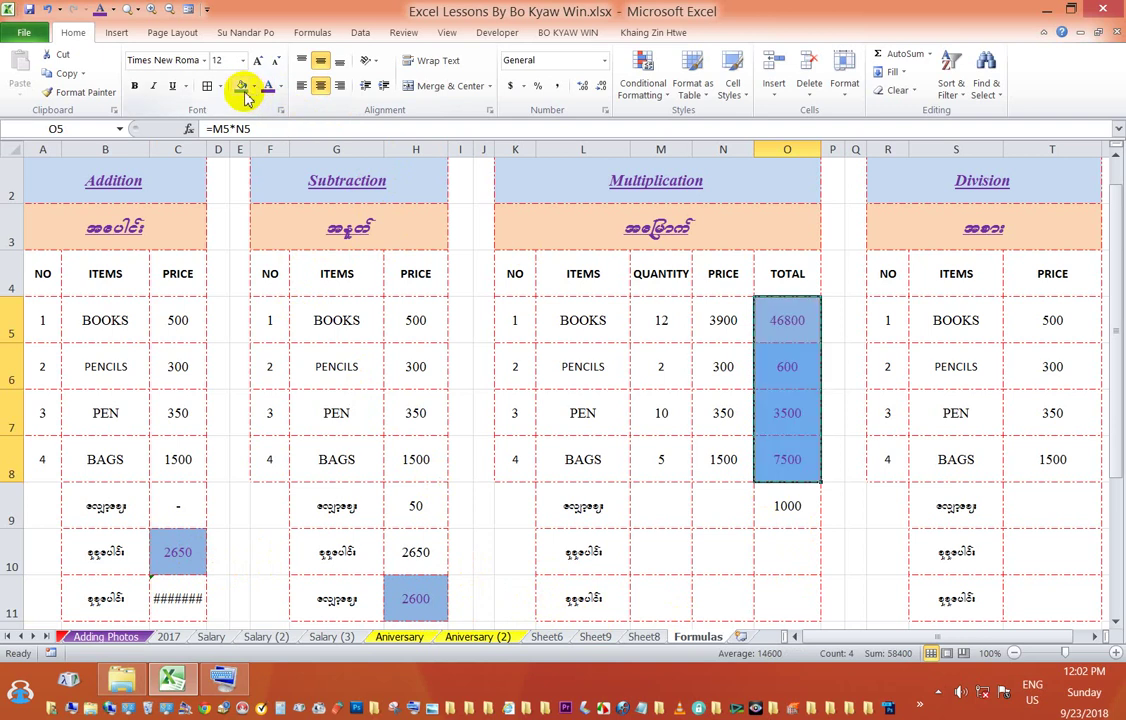
pyautogui.click(789, 321)
pyautogui.click(655, 320)
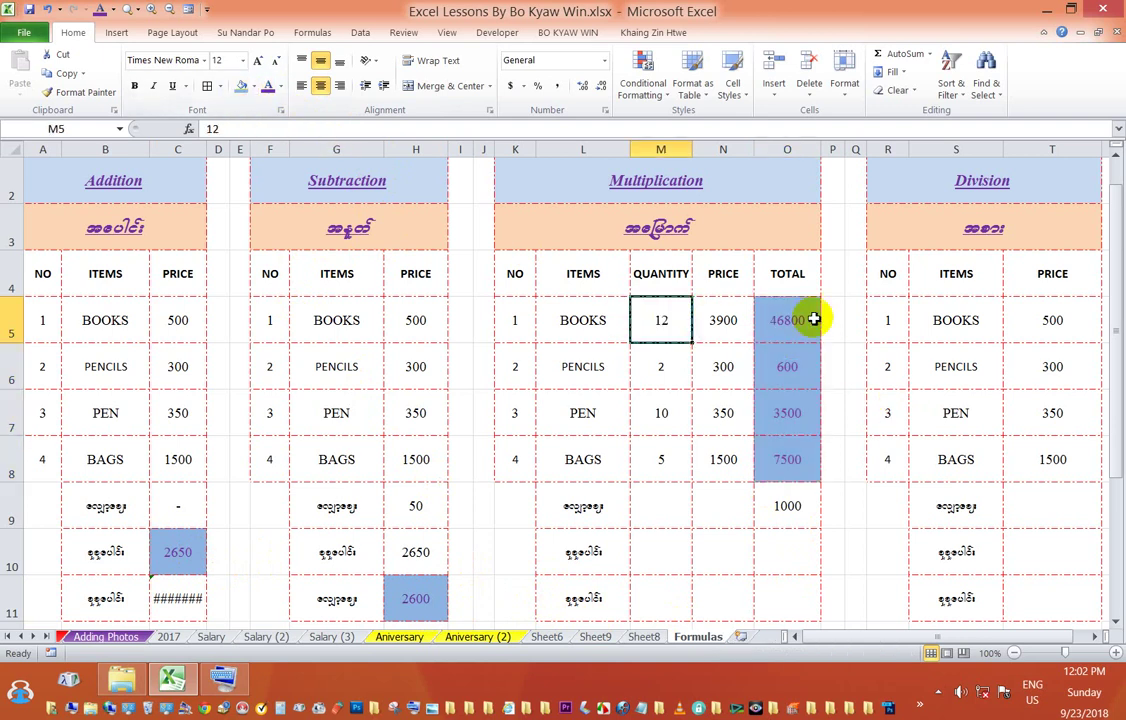
pyautogui.click(795, 318)
pyautogui.click(790, 556)
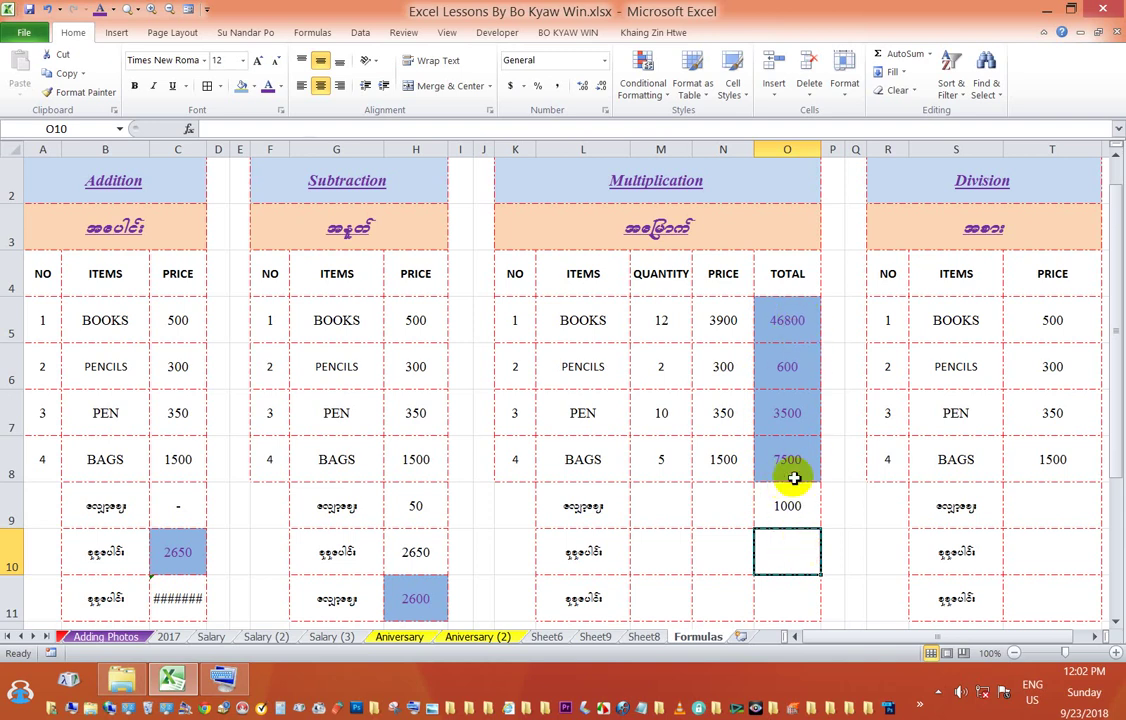
# Step: Enter =O5+O6+O7+O8 in O10 to total the Multiplication column at 58400
pyautogui.write('=')
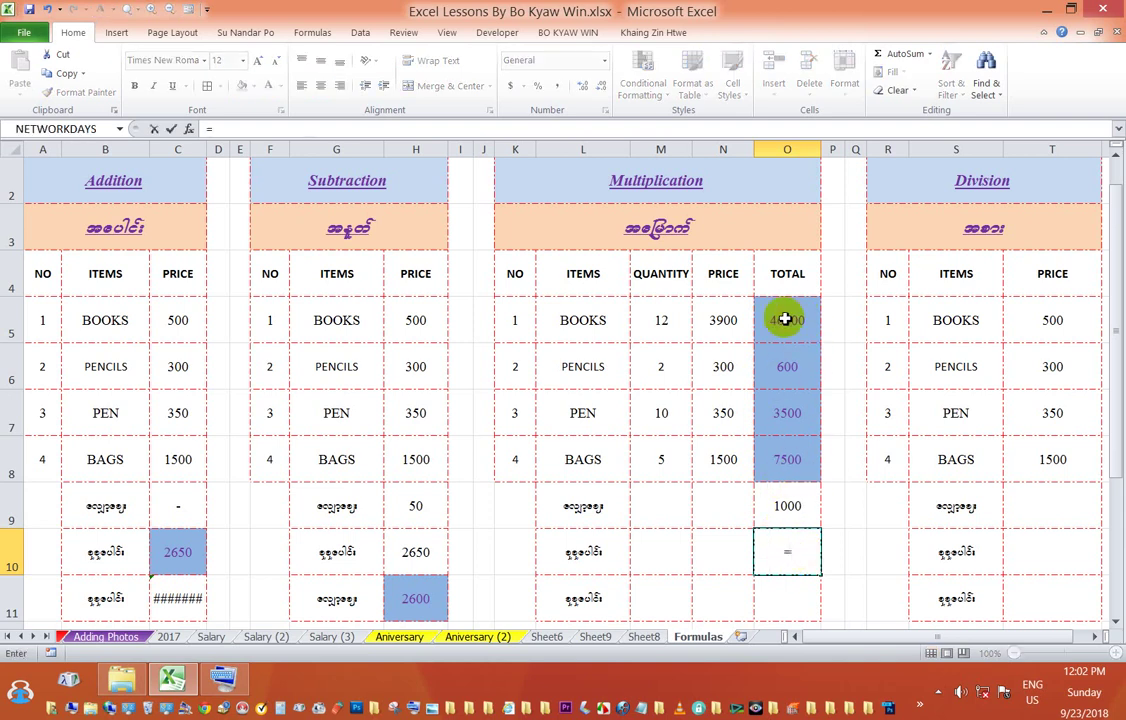
pyautogui.click(788, 322)
pyautogui.write('+')
pyautogui.click(797, 369)
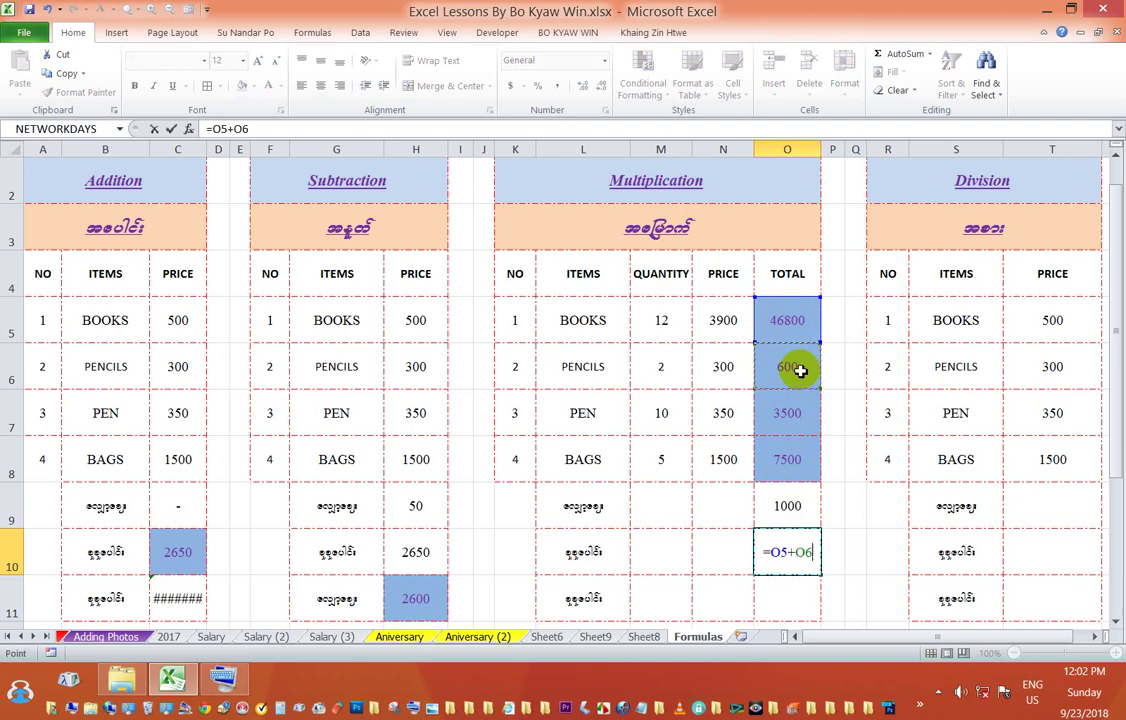
pyautogui.write('+')
pyautogui.click(789, 415)
pyautogui.write('+')
pyautogui.click(792, 465)
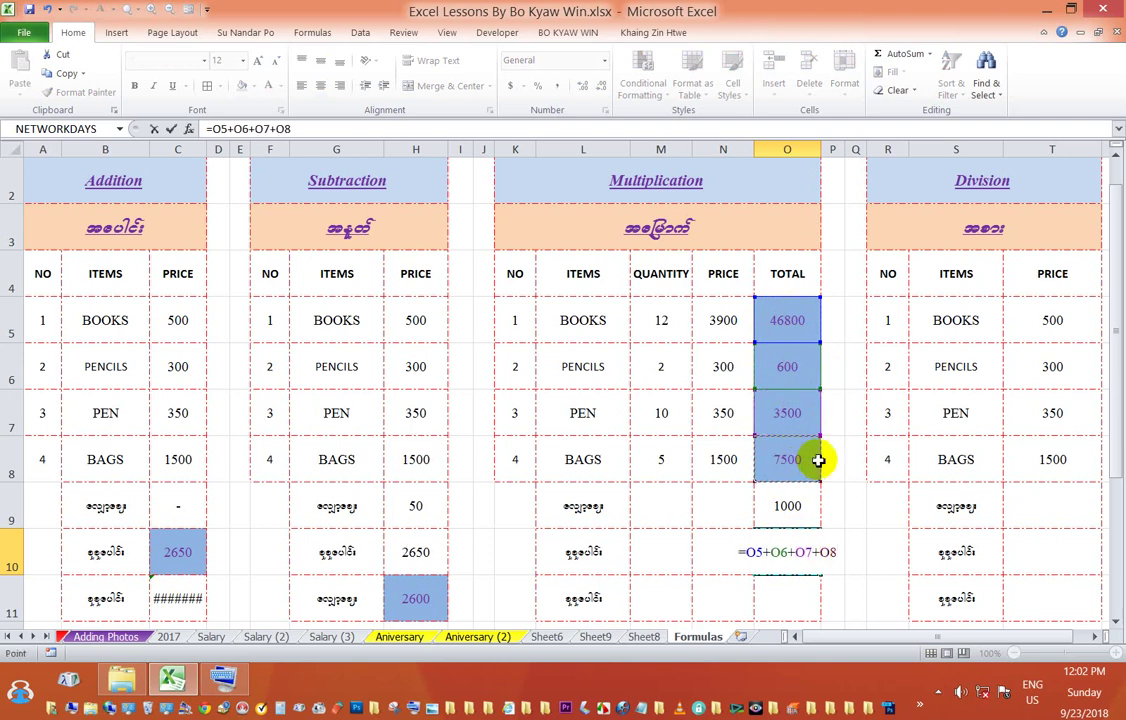
pyautogui.press('Return')
pyautogui.click(794, 551)
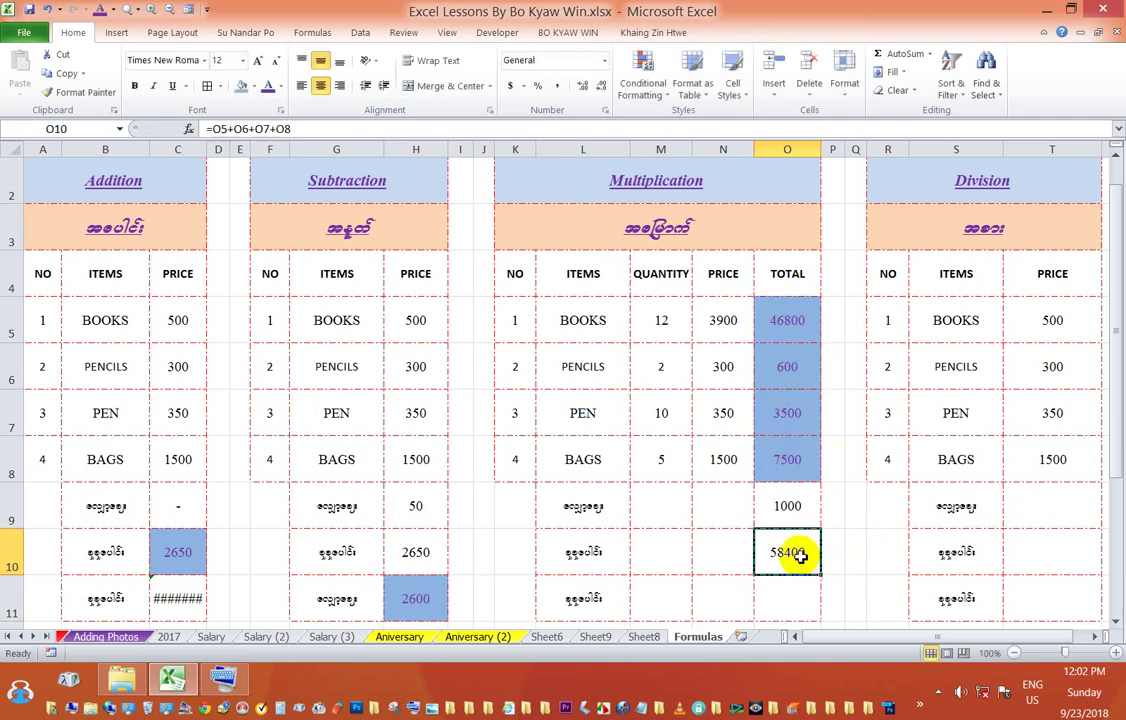
# Step: Enter =O10-O9 in O11 to show the difference 57400
pyautogui.scroll(-1, 807, 535)
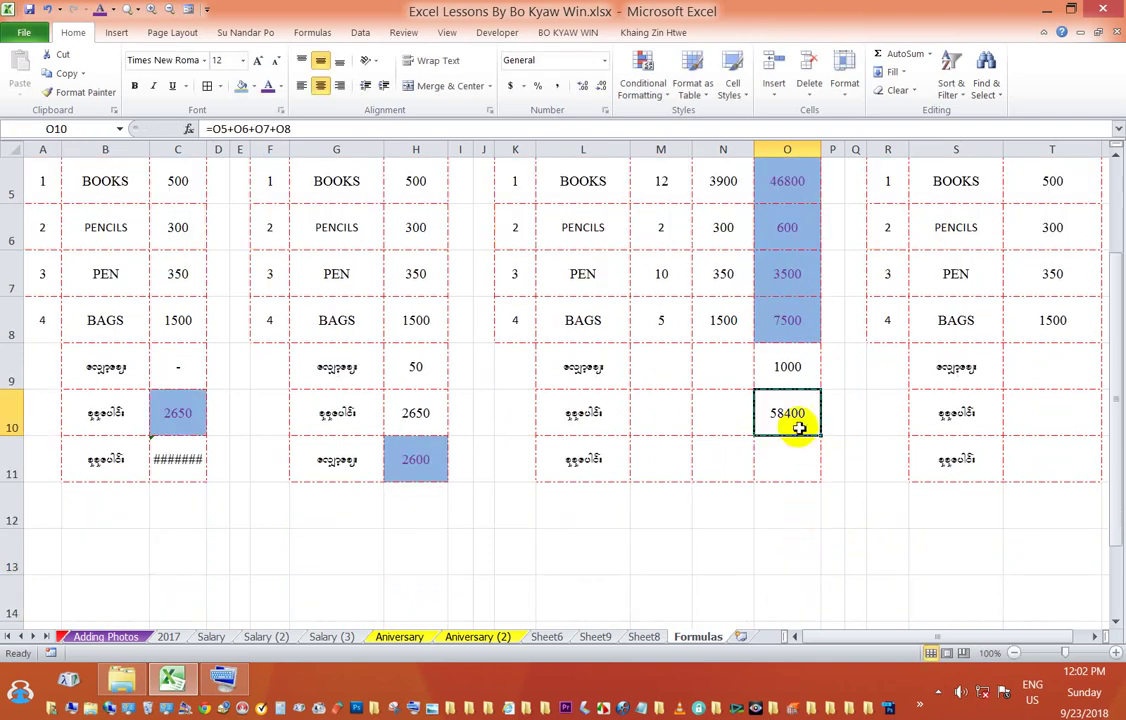
pyautogui.click(788, 367)
pyautogui.click(794, 455)
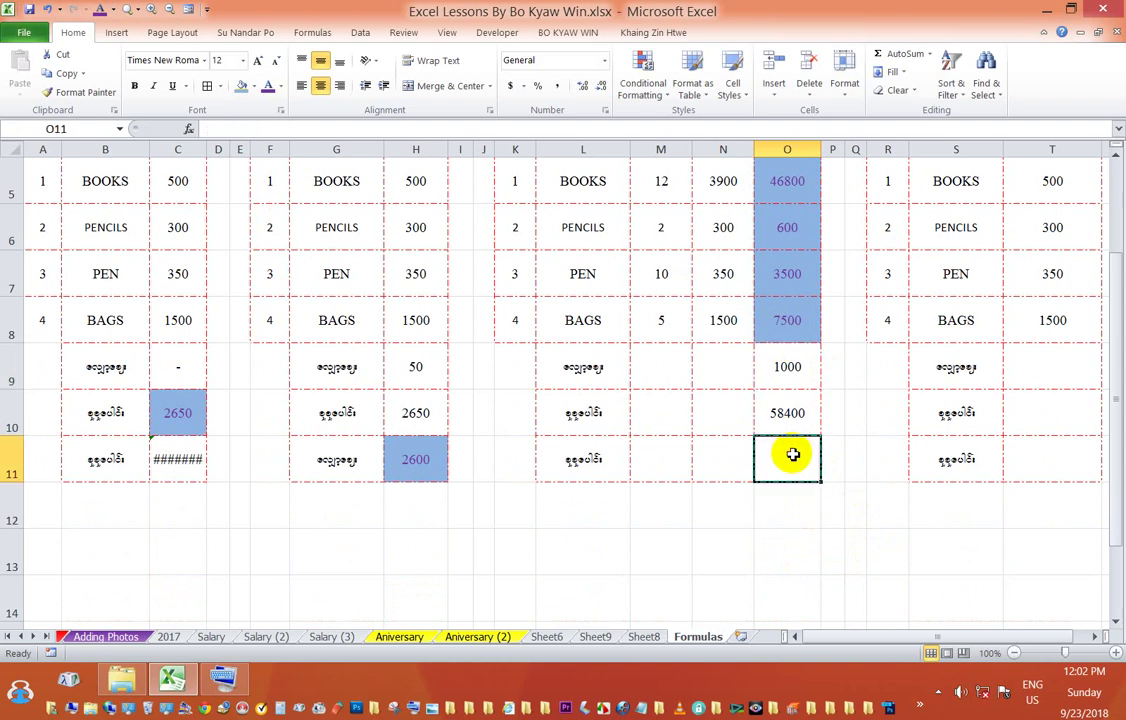
pyautogui.write('=')
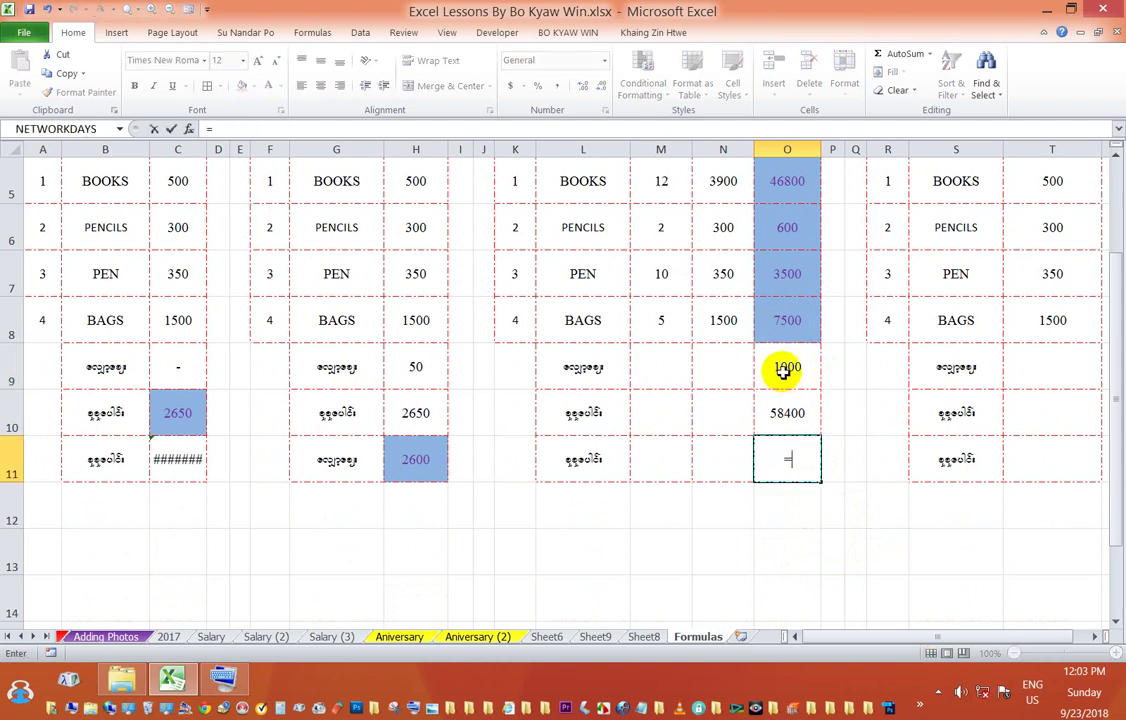
pyautogui.click(785, 408)
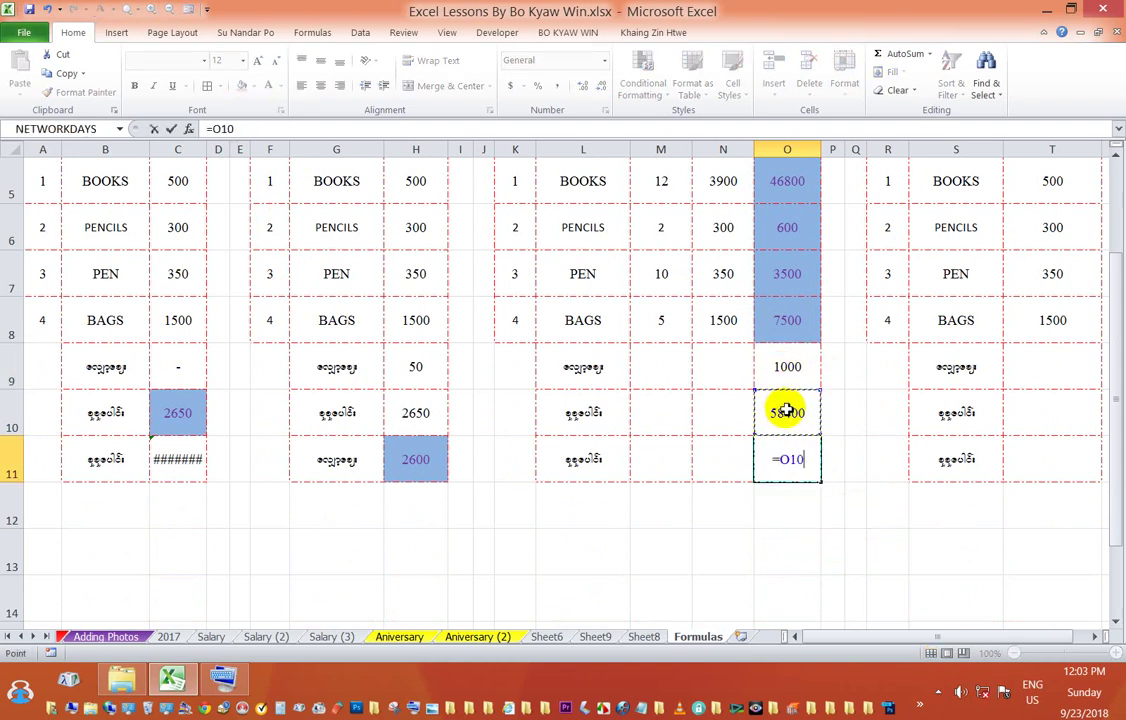
pyautogui.write('-')
pyautogui.click(796, 374)
pyautogui.press('Return')
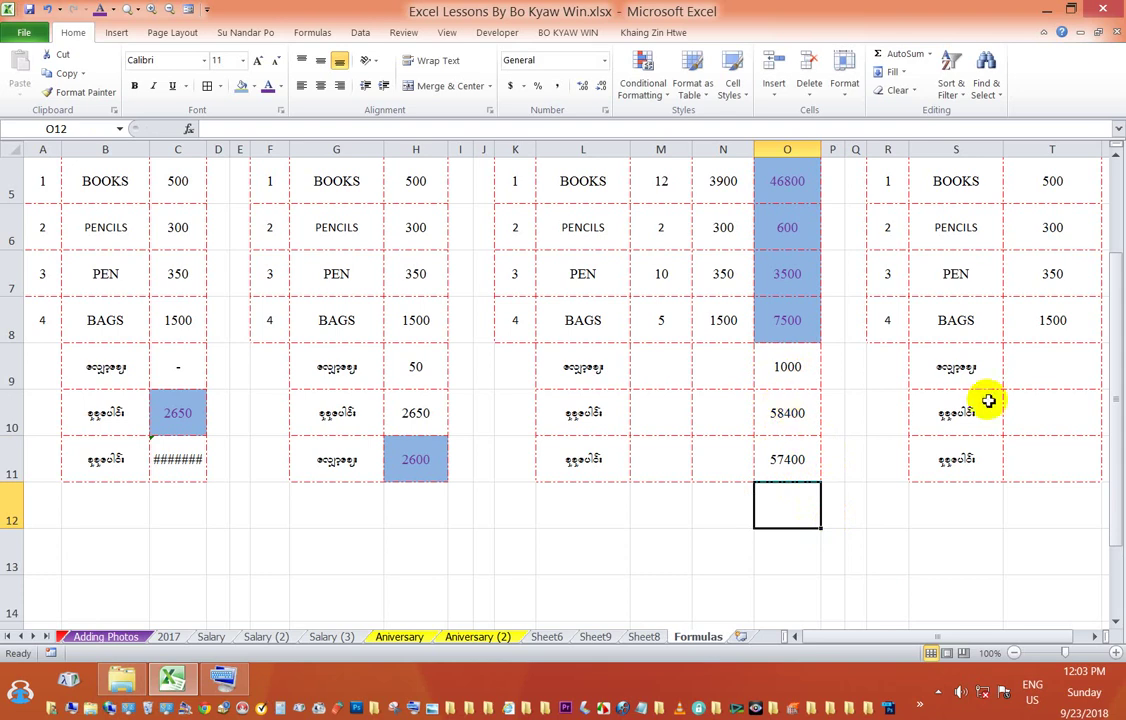
# Step: Narrow columns Q, J, L, S, B, A, F, K and R to pack the four tables closer
pyautogui.click(1030, 372)
pyautogui.scroll(2, 1035, 440)
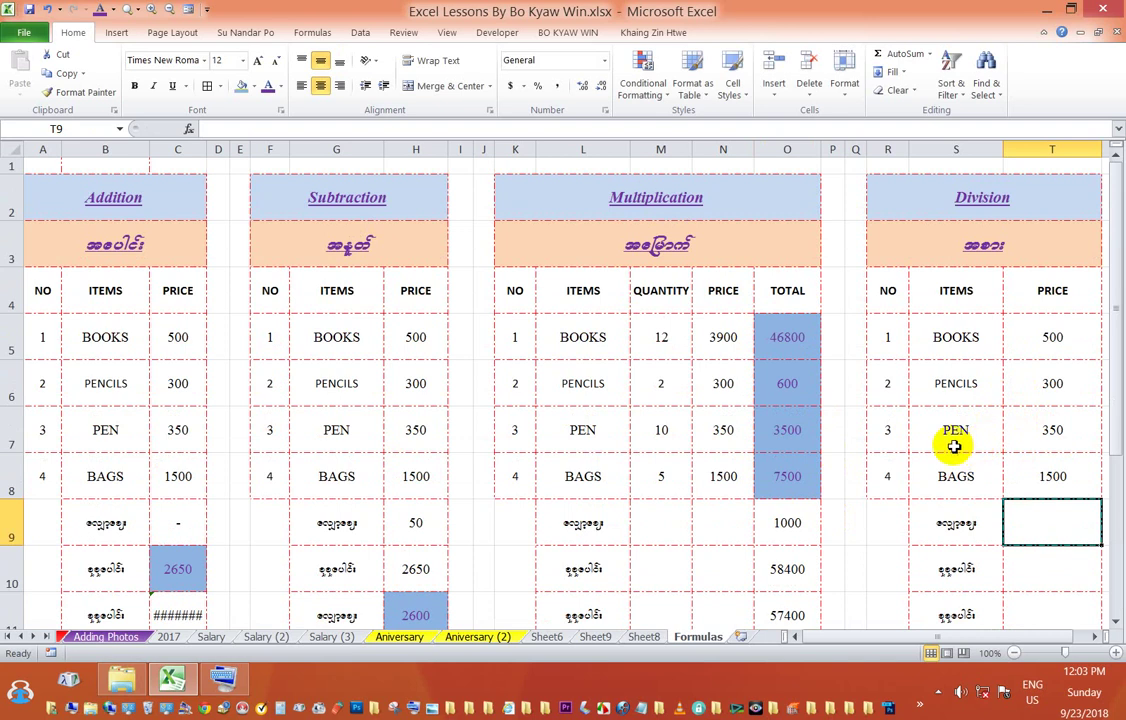
pyautogui.moveTo(866, 150); pyautogui.dragTo(858, 150)
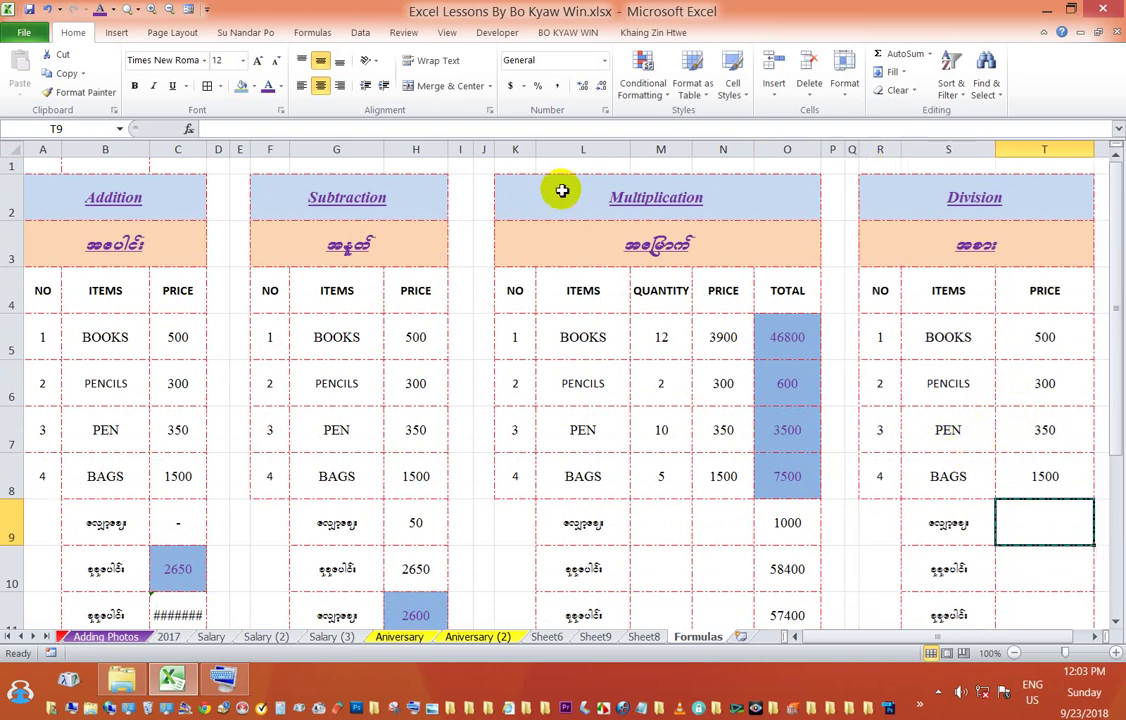
pyautogui.moveTo(493, 155); pyautogui.dragTo(480, 155)
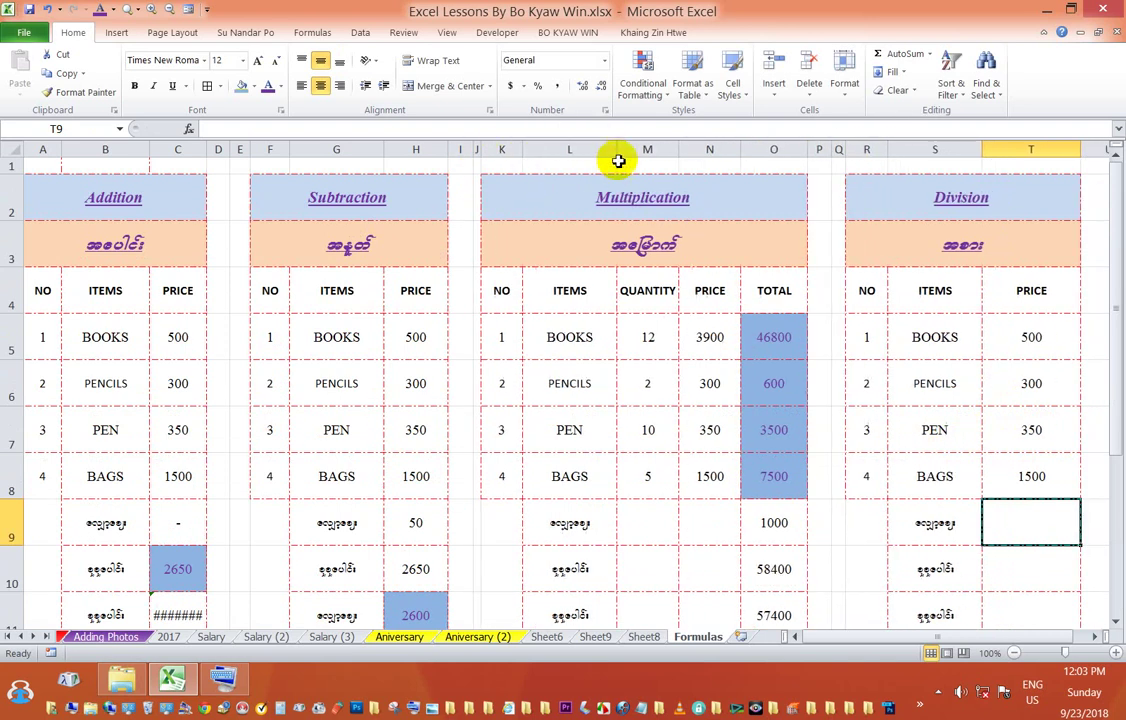
pyautogui.moveTo(619, 152); pyautogui.dragTo(606, 152)
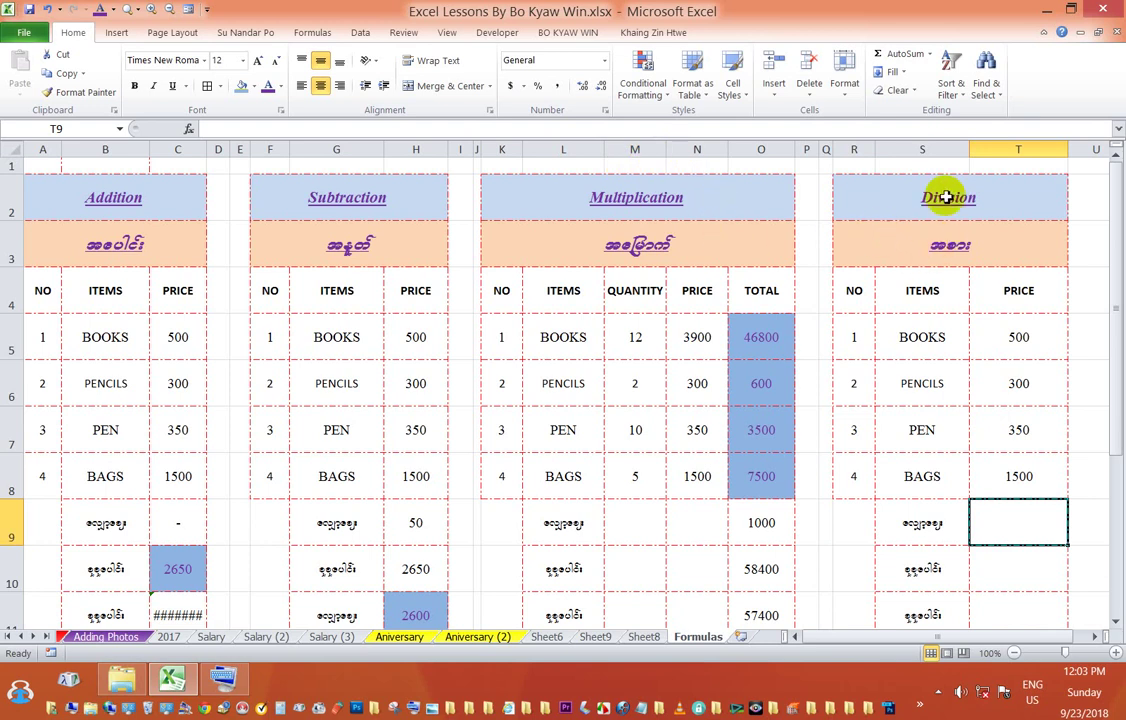
pyautogui.moveTo(967, 155); pyautogui.dragTo(953, 155)
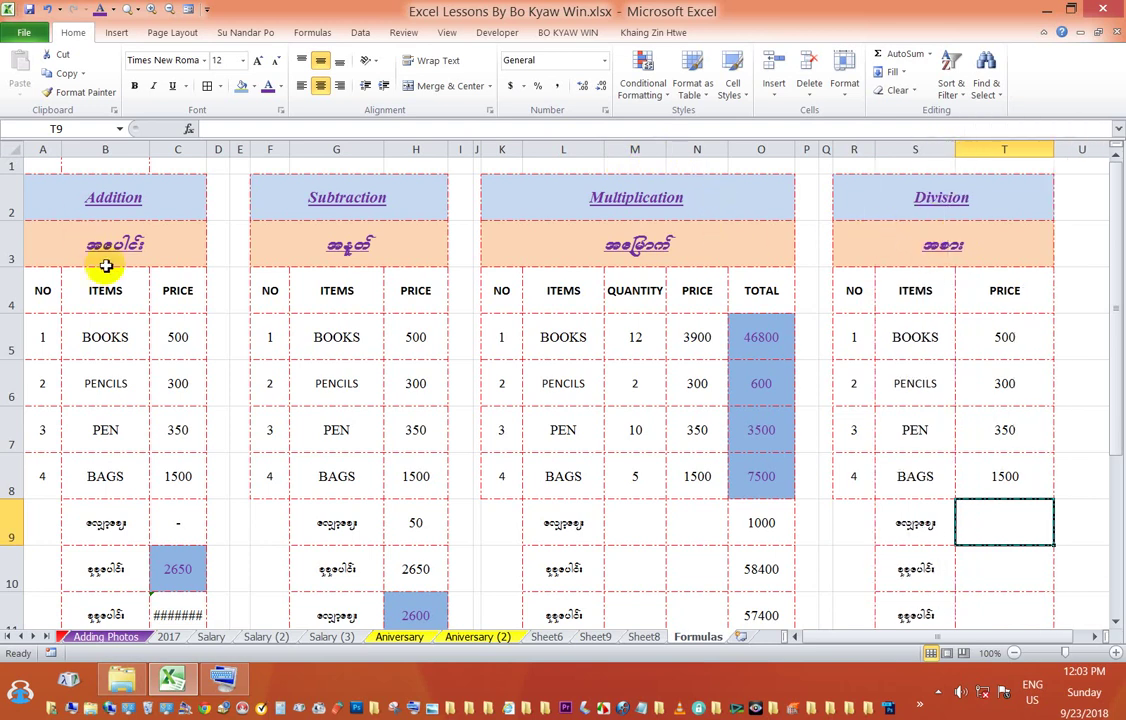
pyautogui.moveTo(150, 150); pyautogui.dragTo(130, 150)
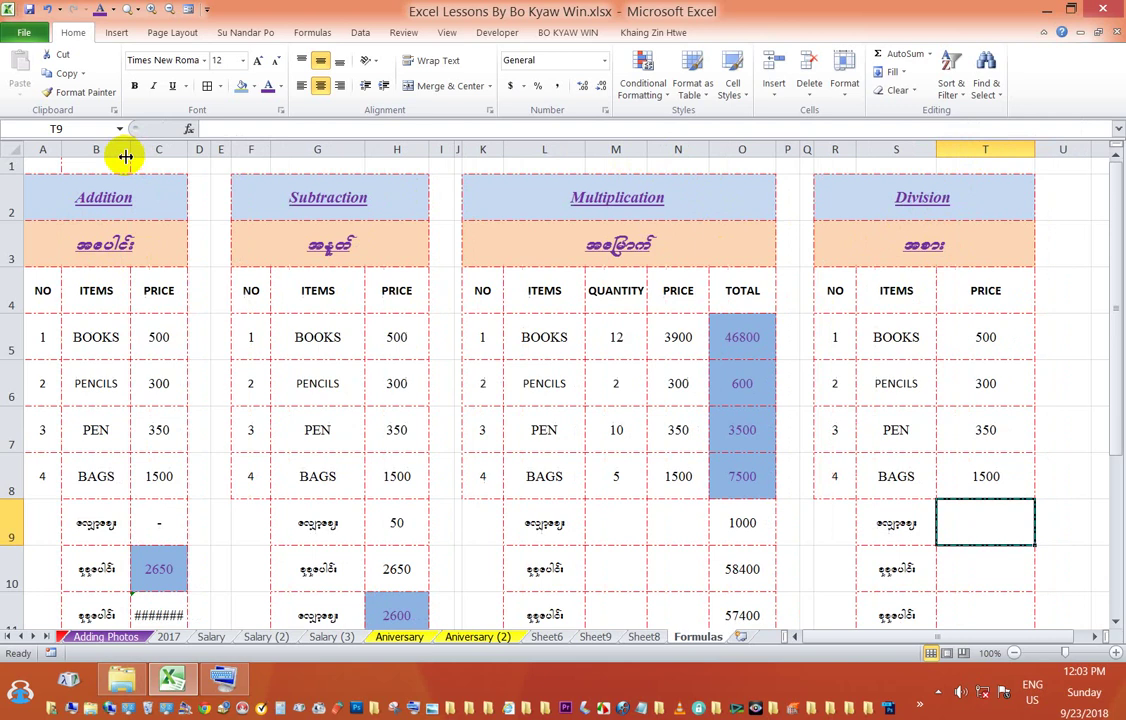
pyautogui.moveTo(60, 150); pyautogui.dragTo(48, 150)
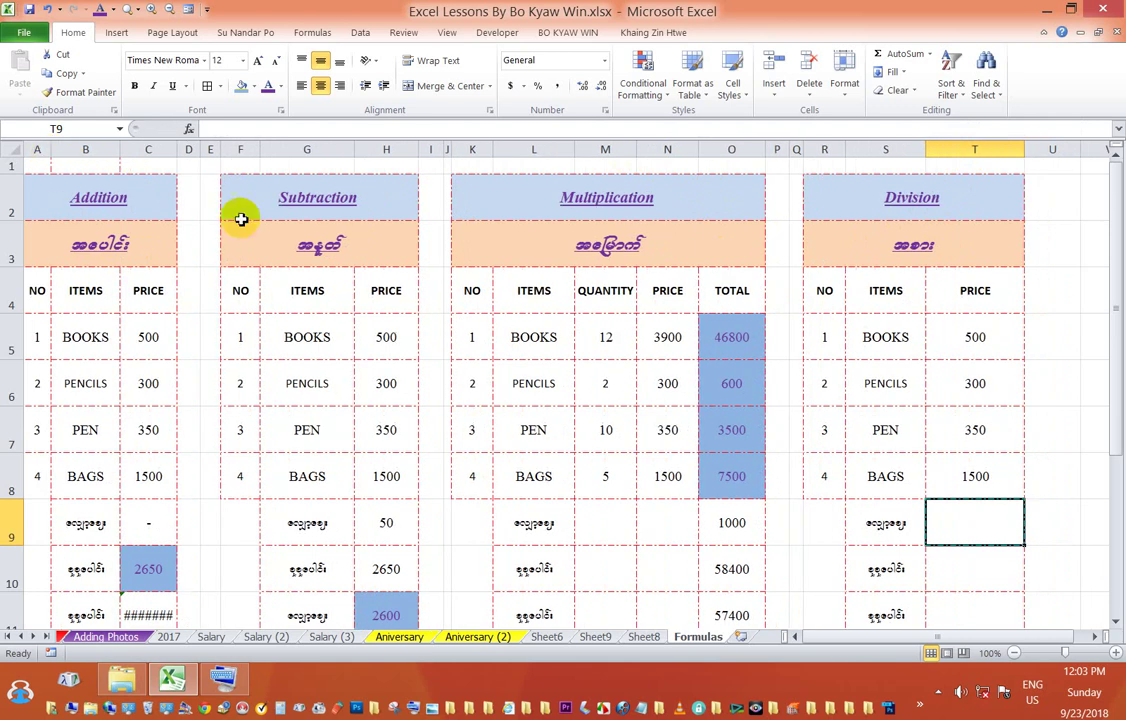
pyautogui.moveTo(261, 149); pyautogui.dragTo(249, 150)
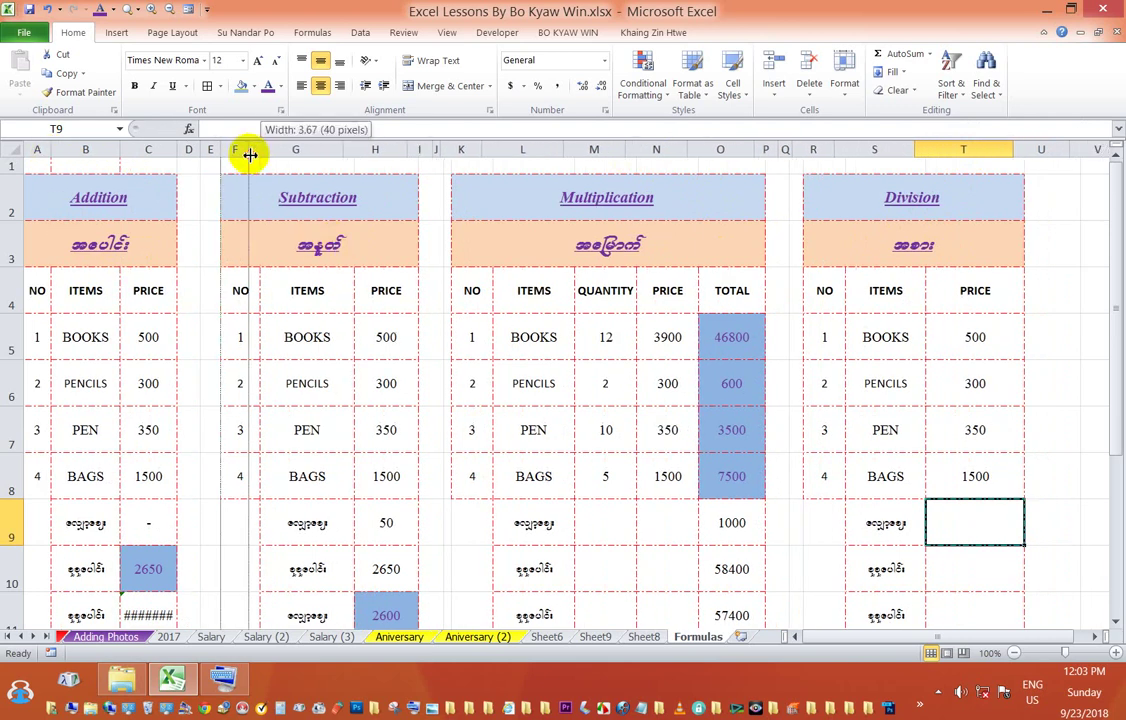
pyautogui.moveTo(480, 148); pyautogui.dragTo(467, 149)
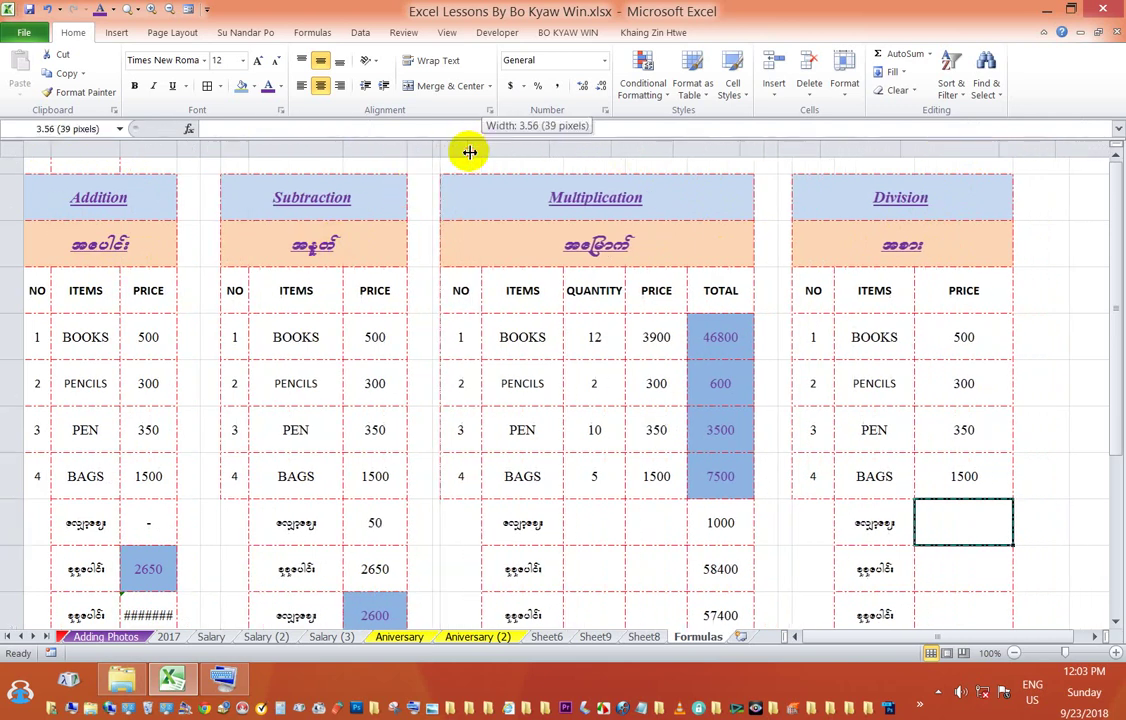
pyautogui.moveTo(814, 153); pyautogui.dragTo(800, 152)
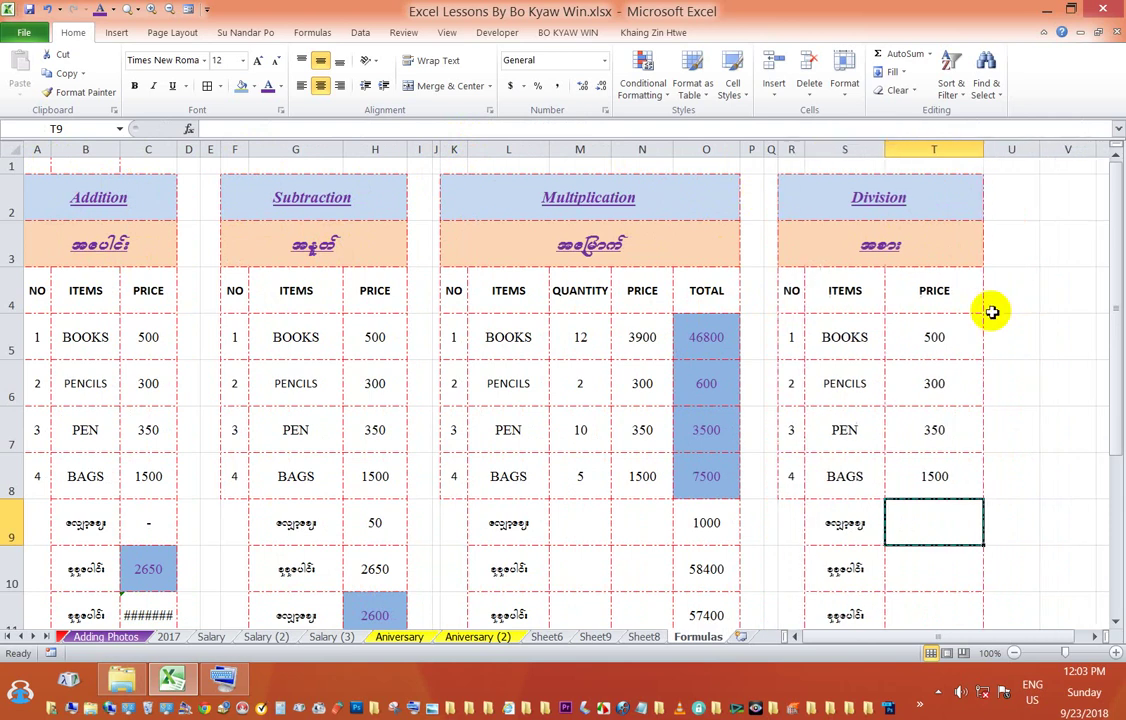
pyautogui.click(1005, 292)
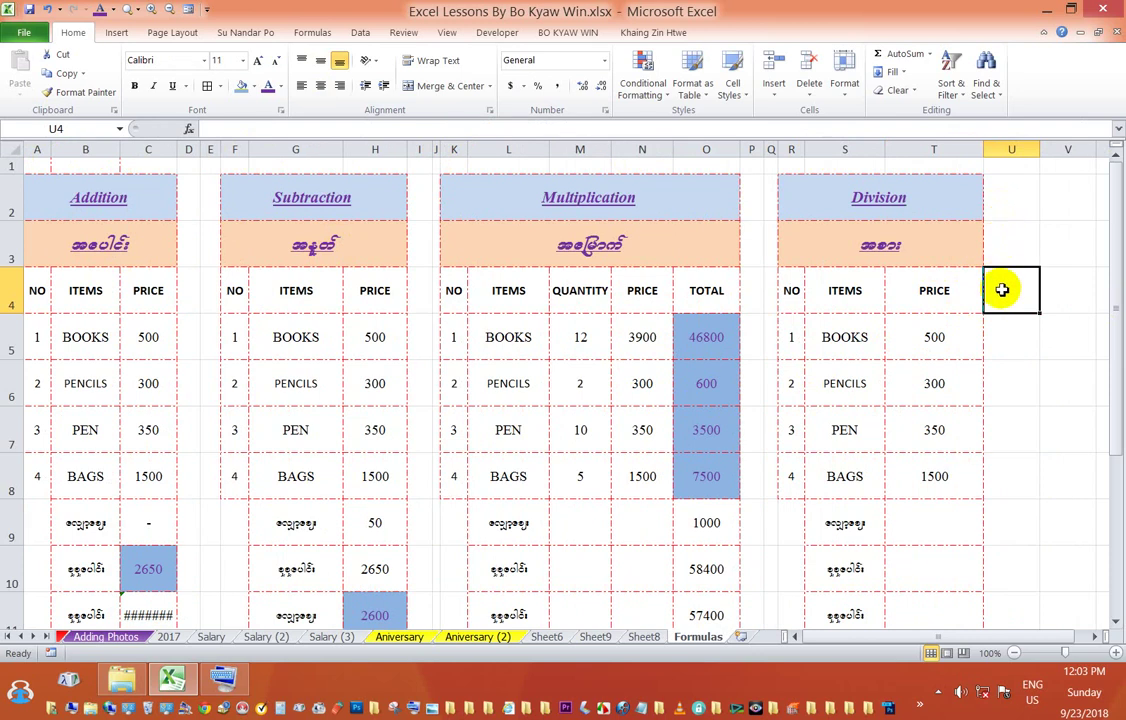
# Step: Insert an entire blank column at T5, shifting the Division prices into column U
pyautogui.click(940, 342)
pyautogui.rightClick(950, 342)
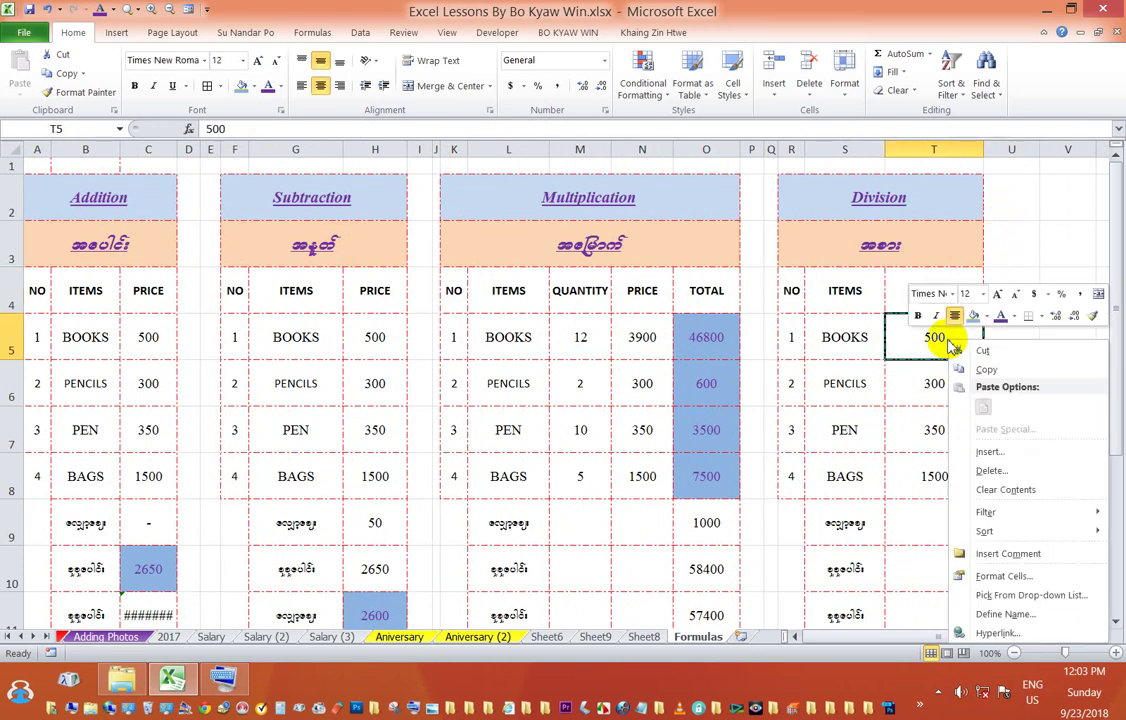
pyautogui.click(989, 452)
pyautogui.click(967, 470)
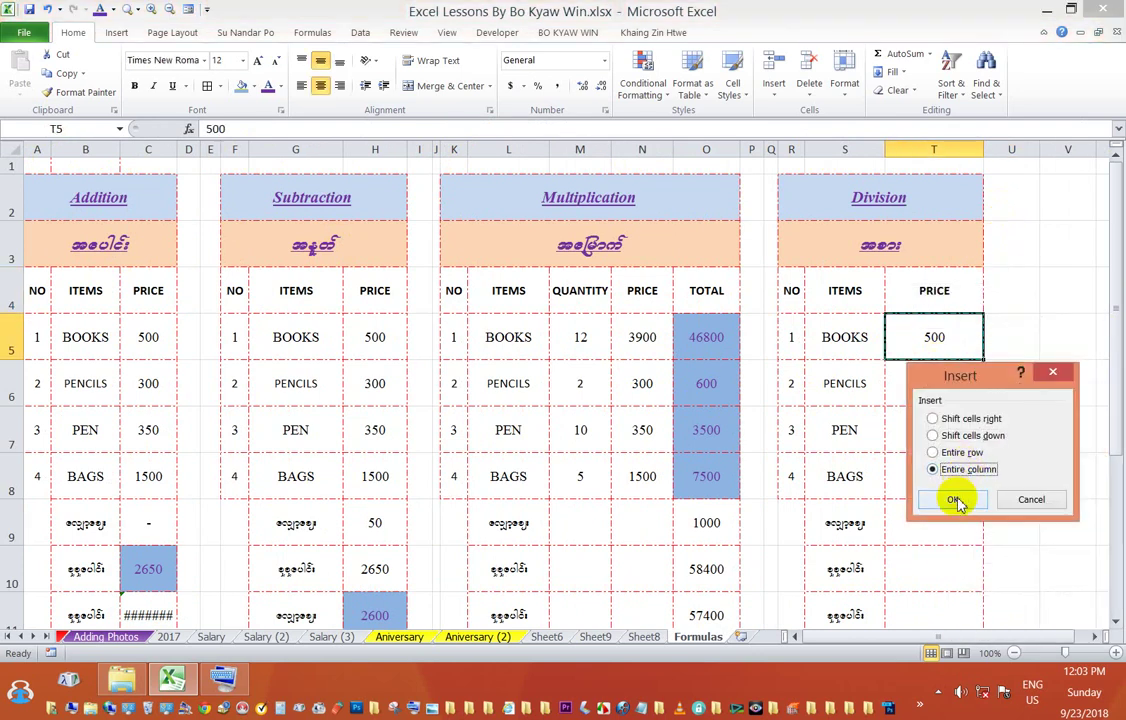
pyautogui.click(953, 499)
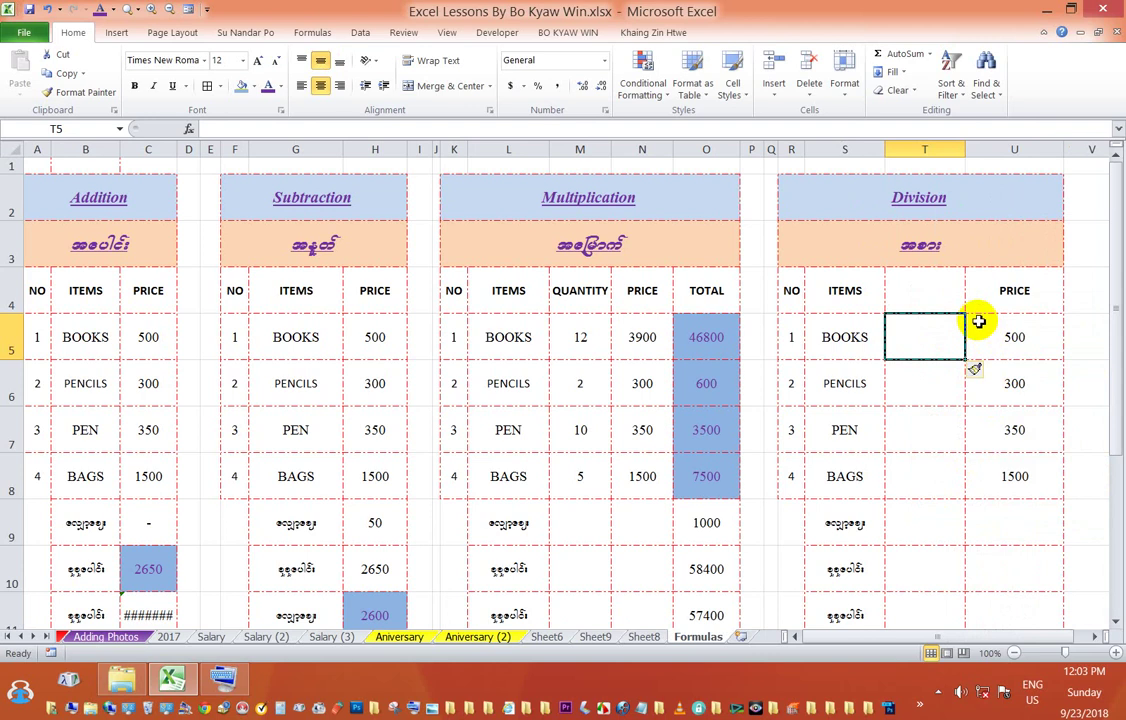
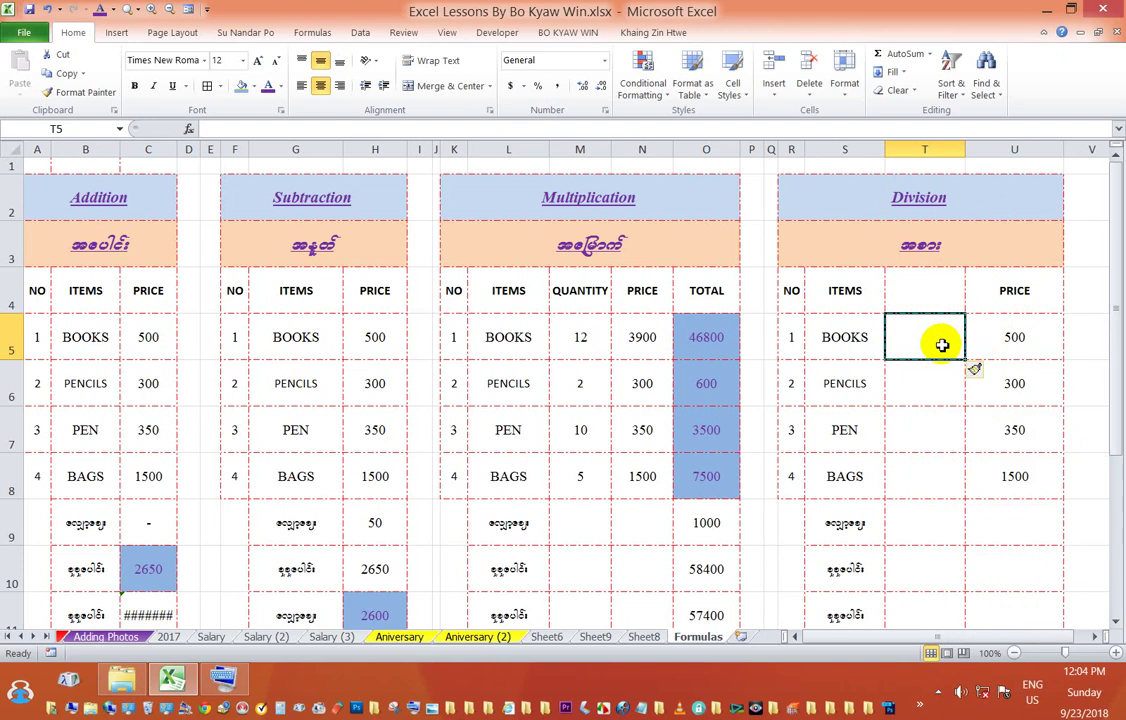
# Step: Enter the divisors 2, 3, 4 and 5 in T5:T8 beside each item's price
pyautogui.write('2')
pyautogui.click(935, 383)
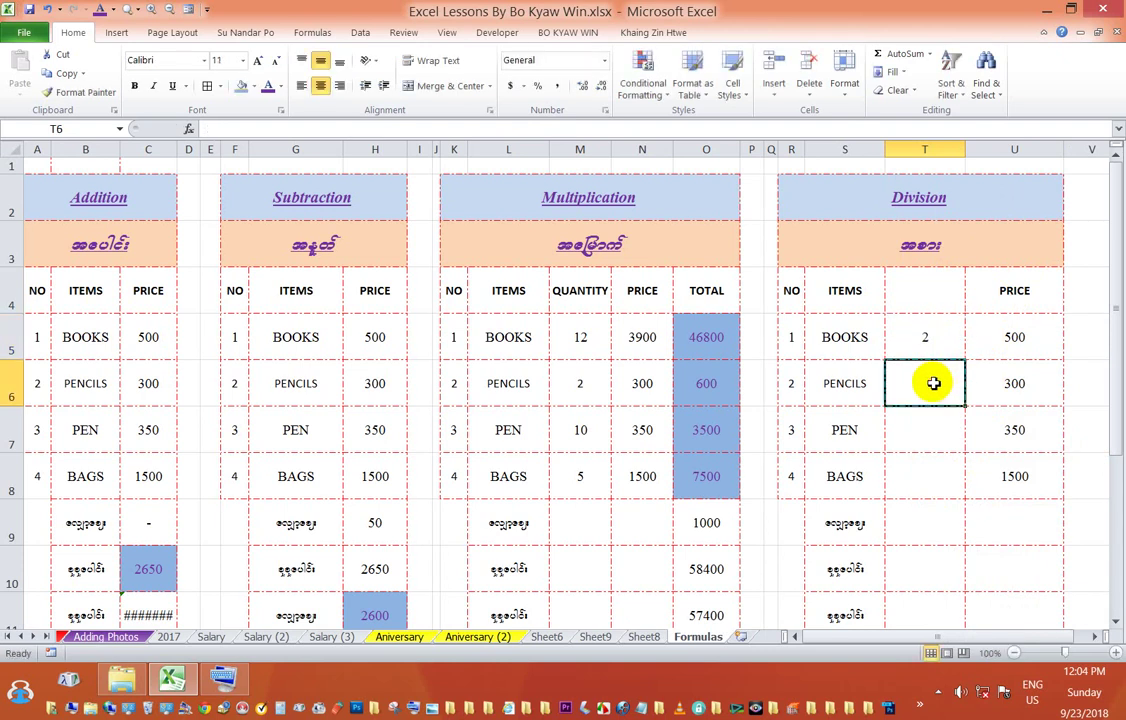
pyautogui.write('3')
pyautogui.click(930, 430)
pyautogui.write('4')
pyautogui.click(925, 477)
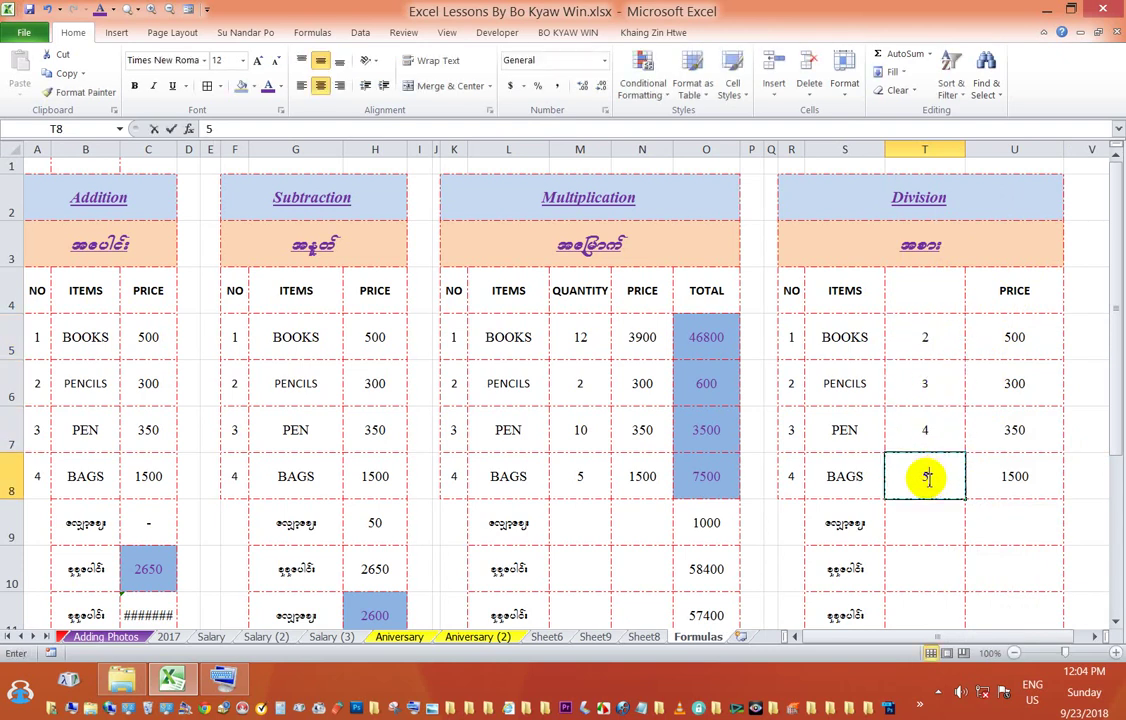
pyautogui.write('5')
pyautogui.click(1002, 512)
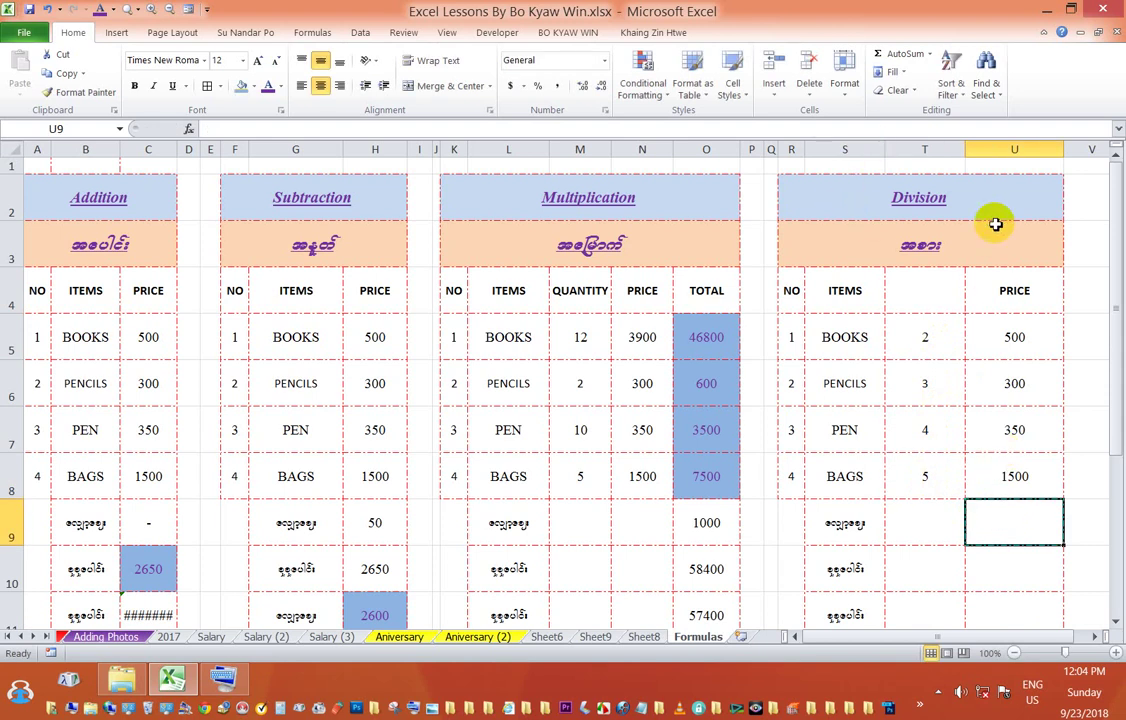
# Step: Narrow columns U and T, then select the divisor column T4:T8
pyautogui.moveTo(1062, 150); pyautogui.dragTo(941, 150)
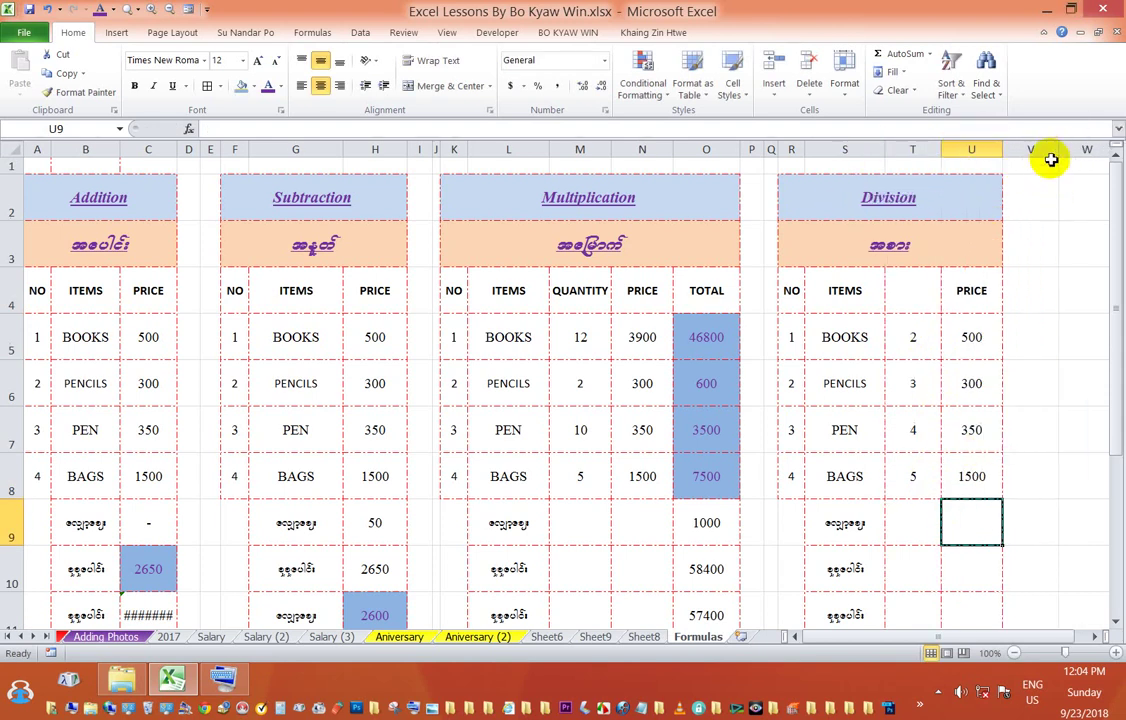
pyautogui.moveTo(1060, 150); pyautogui.dragTo(1065, 150)
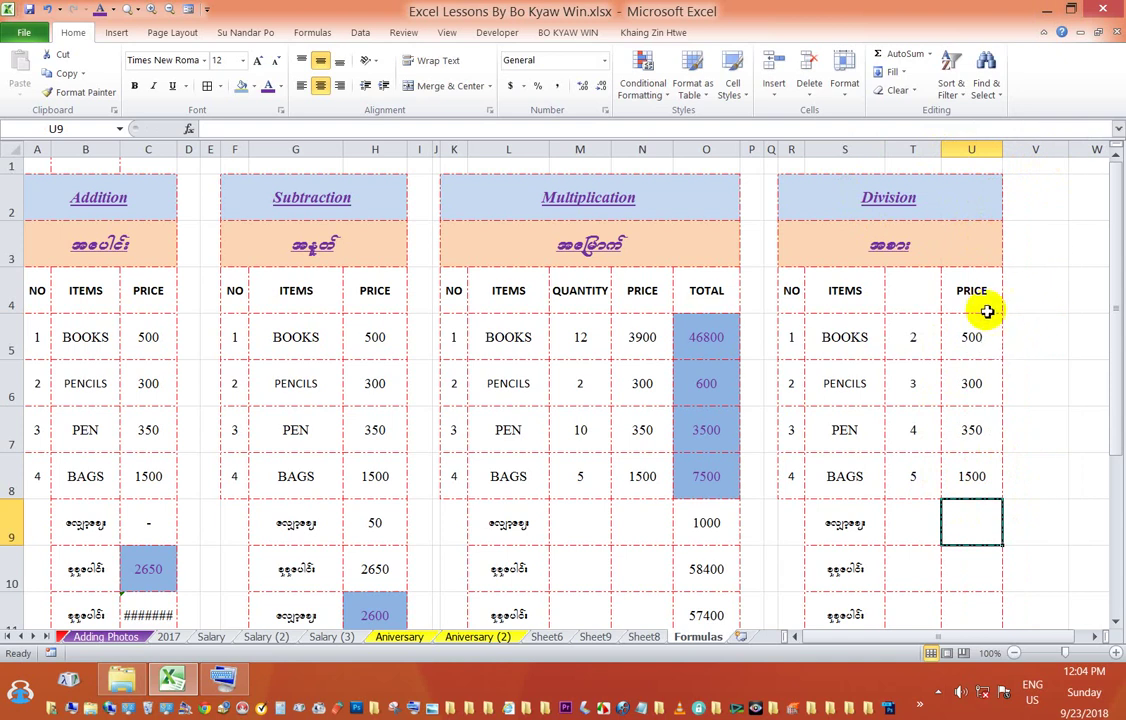
pyautogui.click(912, 292)
pyautogui.moveTo(918, 410); pyautogui.dragTo(912, 468)
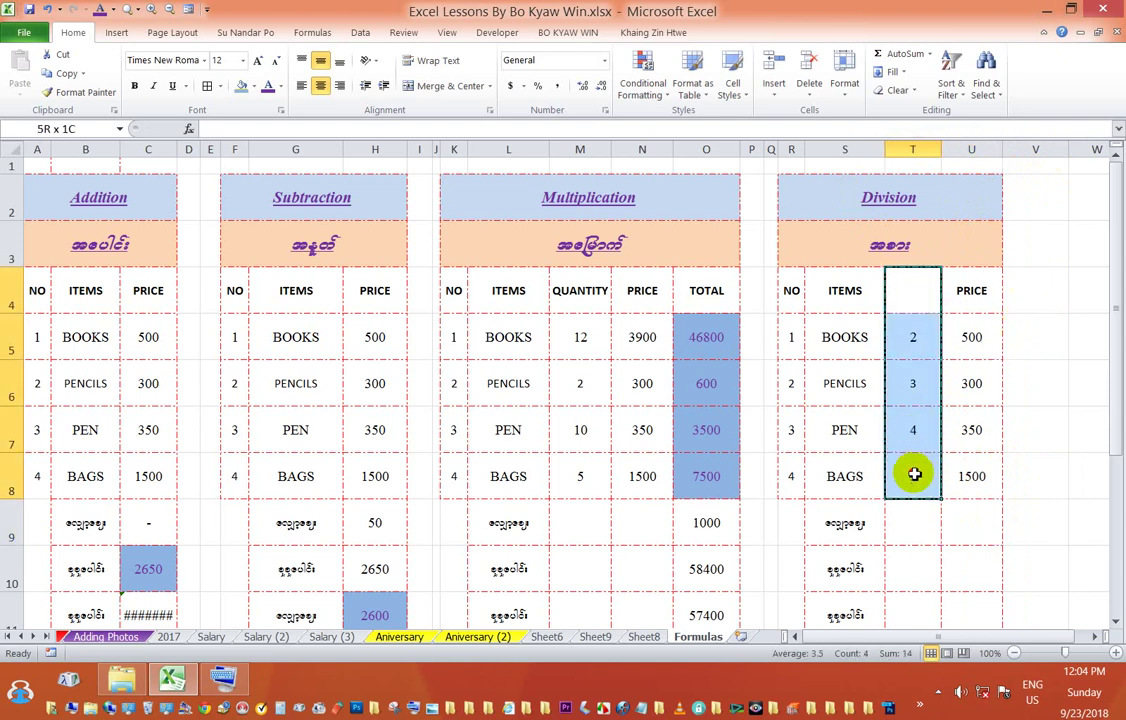
# Step: Insert an entire new column at the PRICE column of the Division table
pyautogui.click(920, 345)
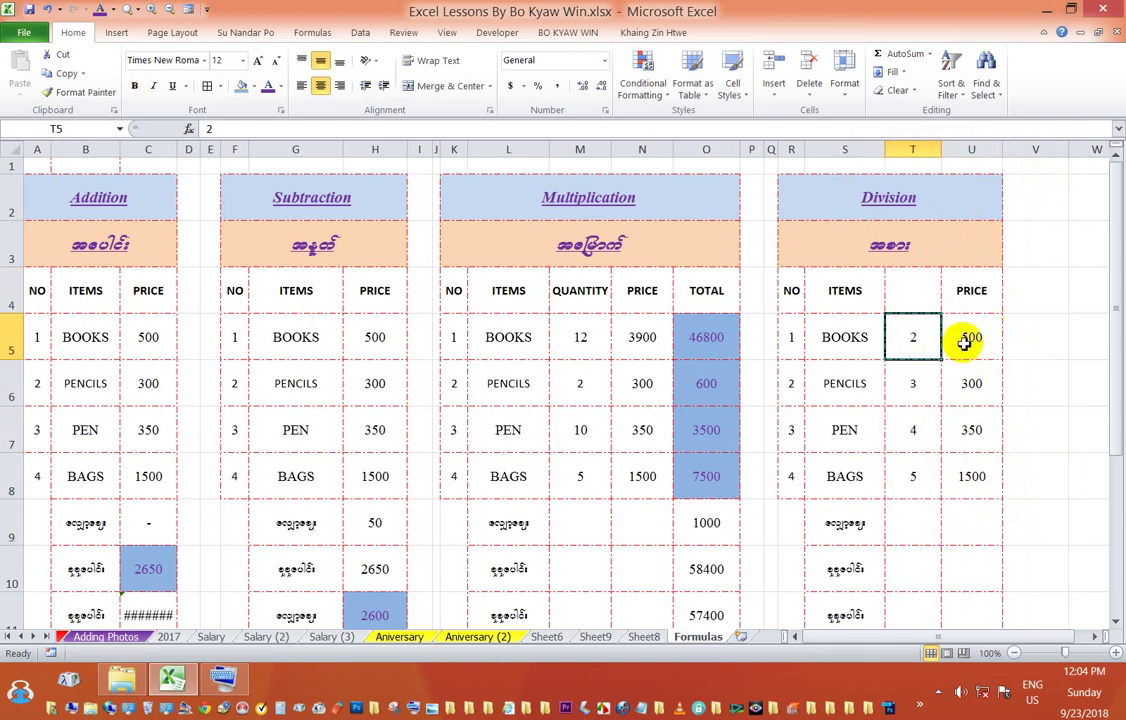
pyautogui.rightClick(967, 342)
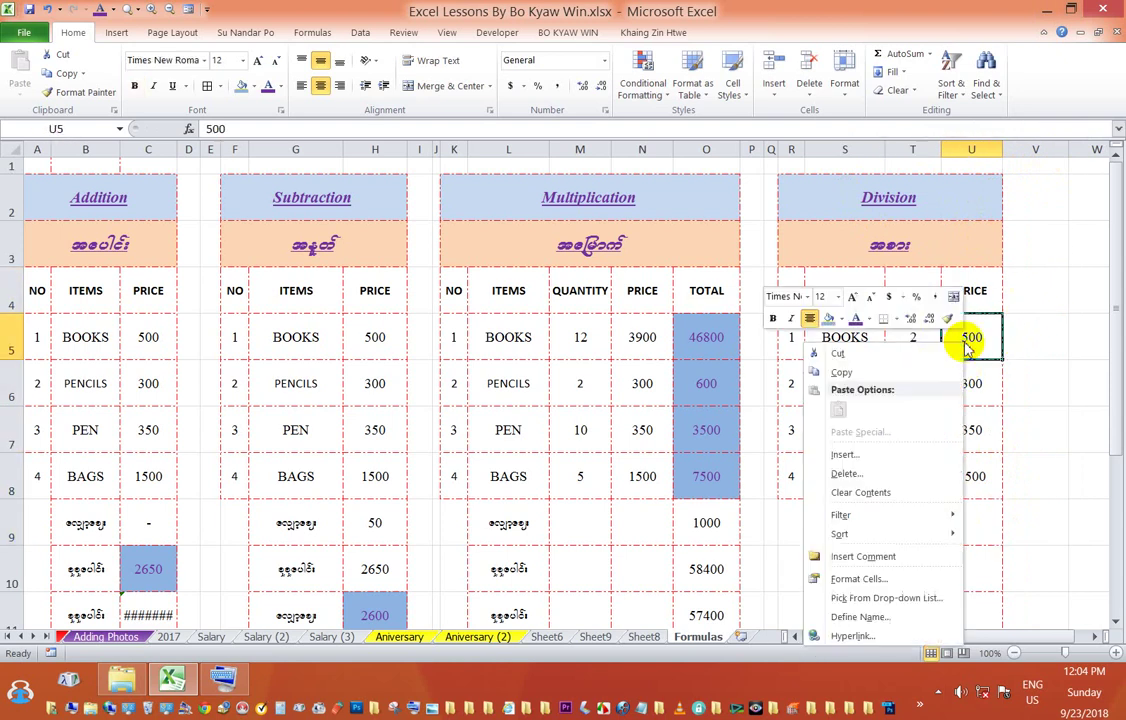
pyautogui.click(866, 456)
pyautogui.click(853, 467)
pyautogui.click(845, 496)
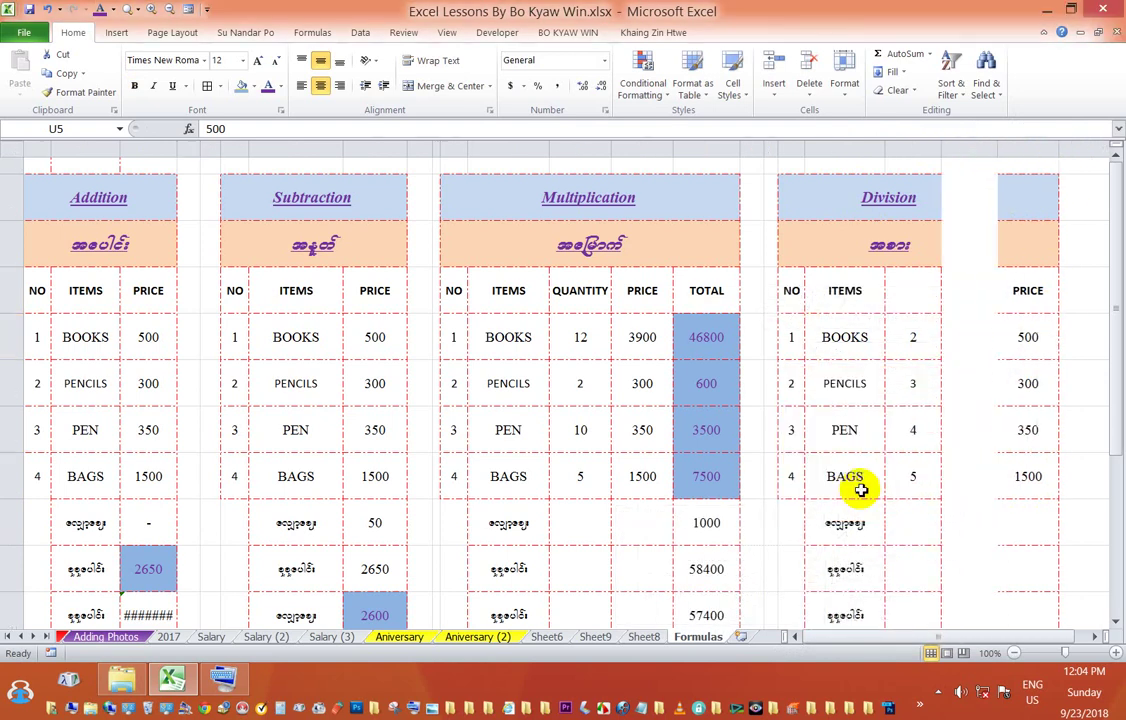
# Step: Move the PRICE heading and values from V4:V8 into U4:U8, clearing column V
pyautogui.click(1039, 353)
pyautogui.moveTo(1030, 285); pyautogui.dragTo(1022, 471)
pyautogui.hotkey('ctrl', 'c')
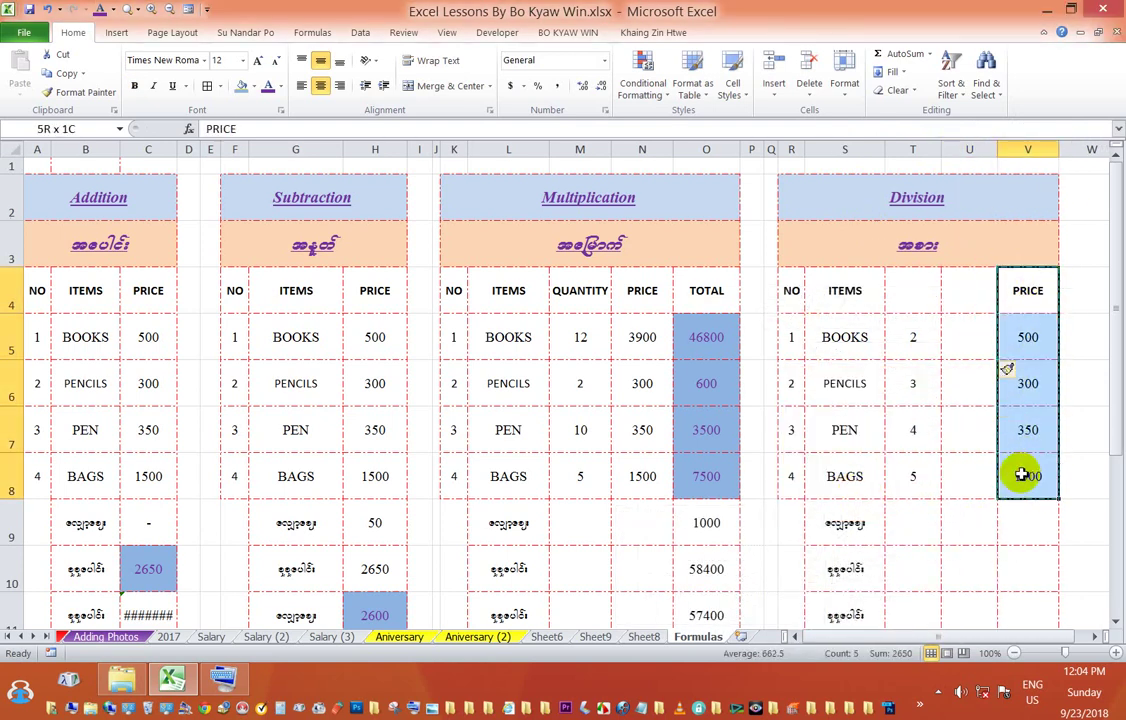
pyautogui.click(965, 292)
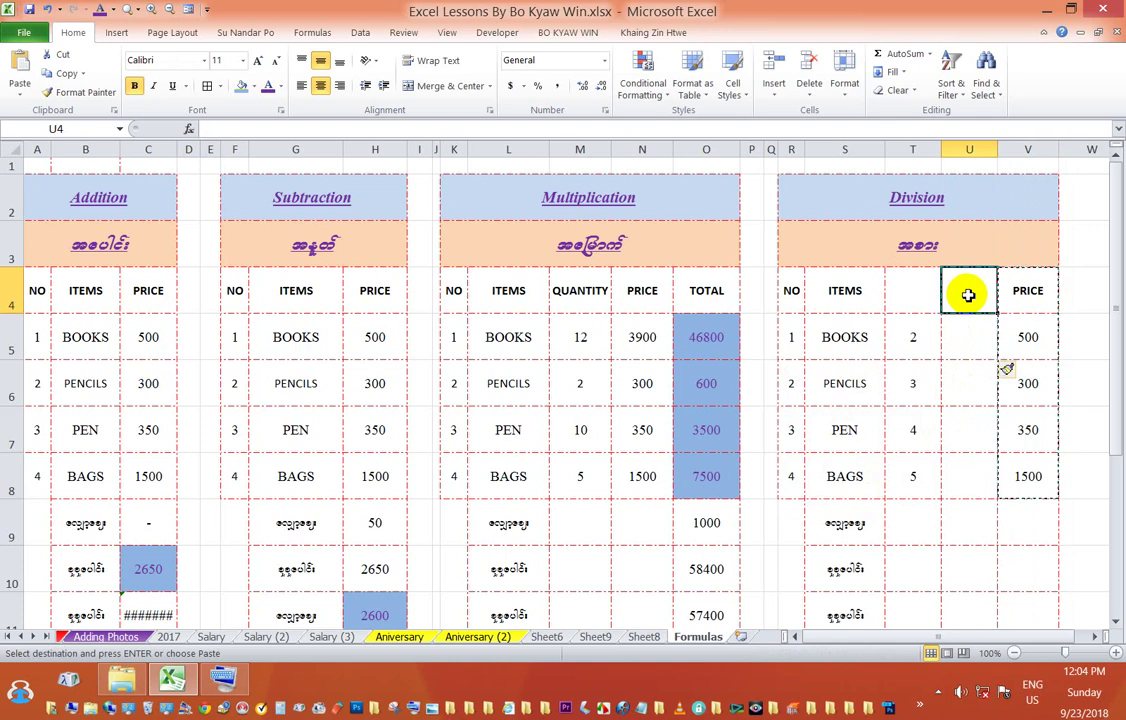
pyautogui.hotkey('ctrl', 'v')
pyautogui.moveTo(1030, 291); pyautogui.dragTo(1005, 479)
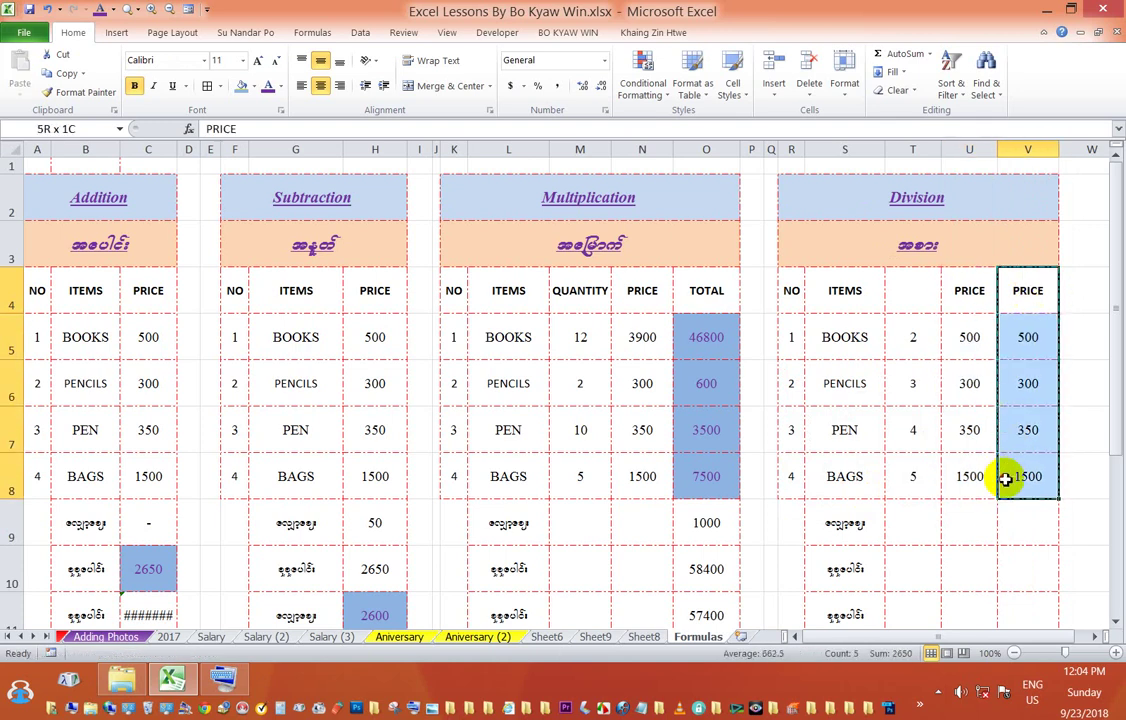
pyautogui.press('Delete')
pyautogui.click(1031, 285)
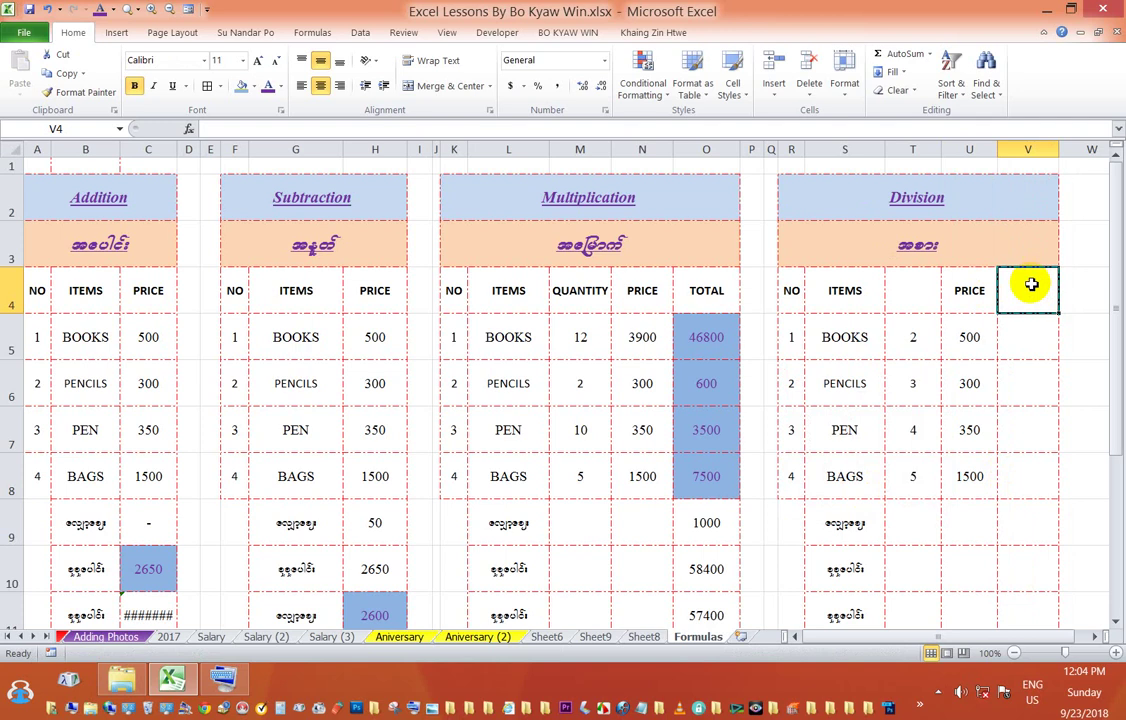
# Step: Enter the Myanmar heading ရလာဒ် in V4, redoing a mistaken first entry
pyautogui.write('&')
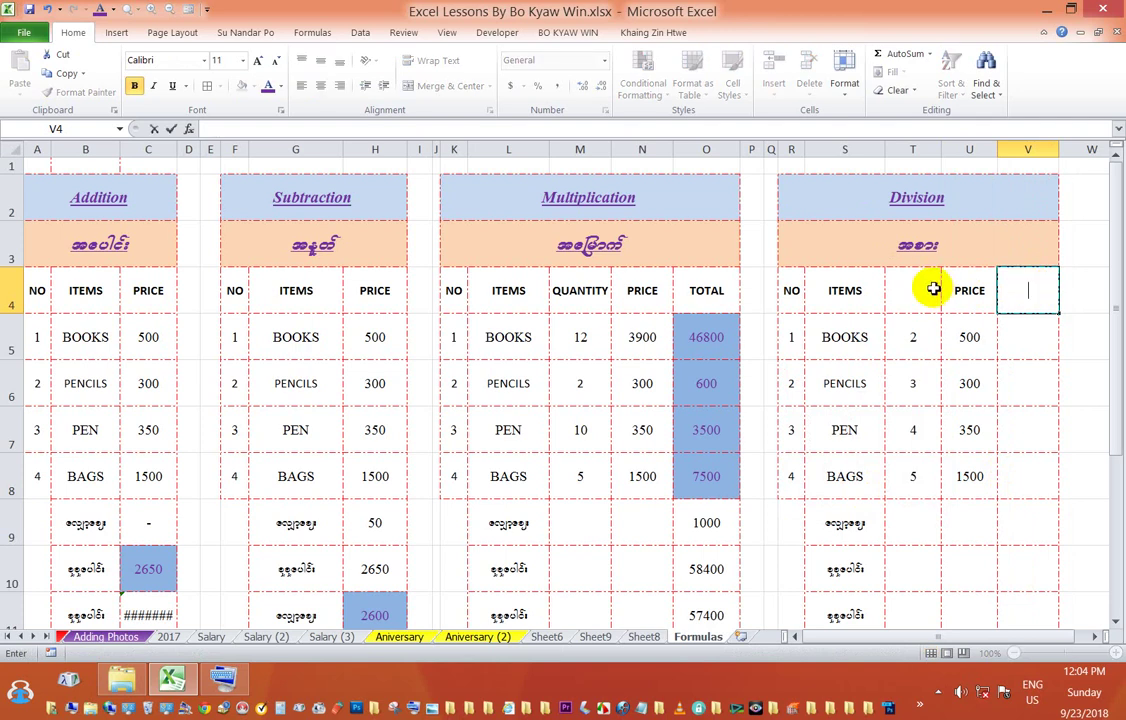
pyautogui.press('Escape')
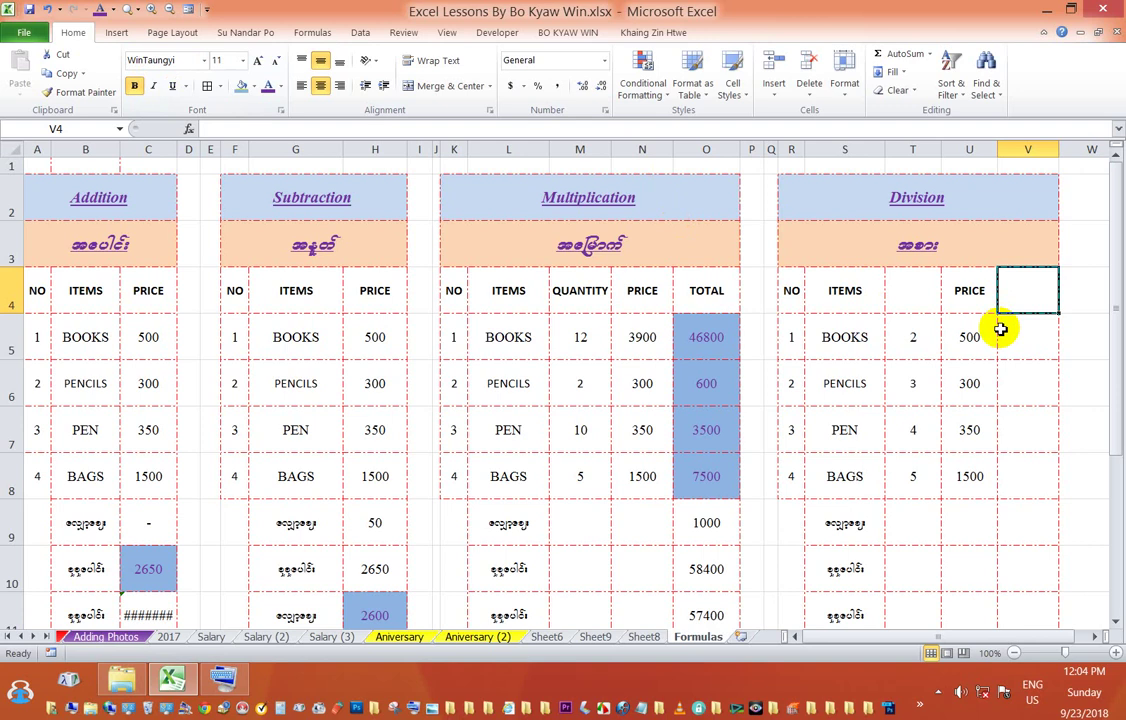
pyautogui.write("&vm'f")
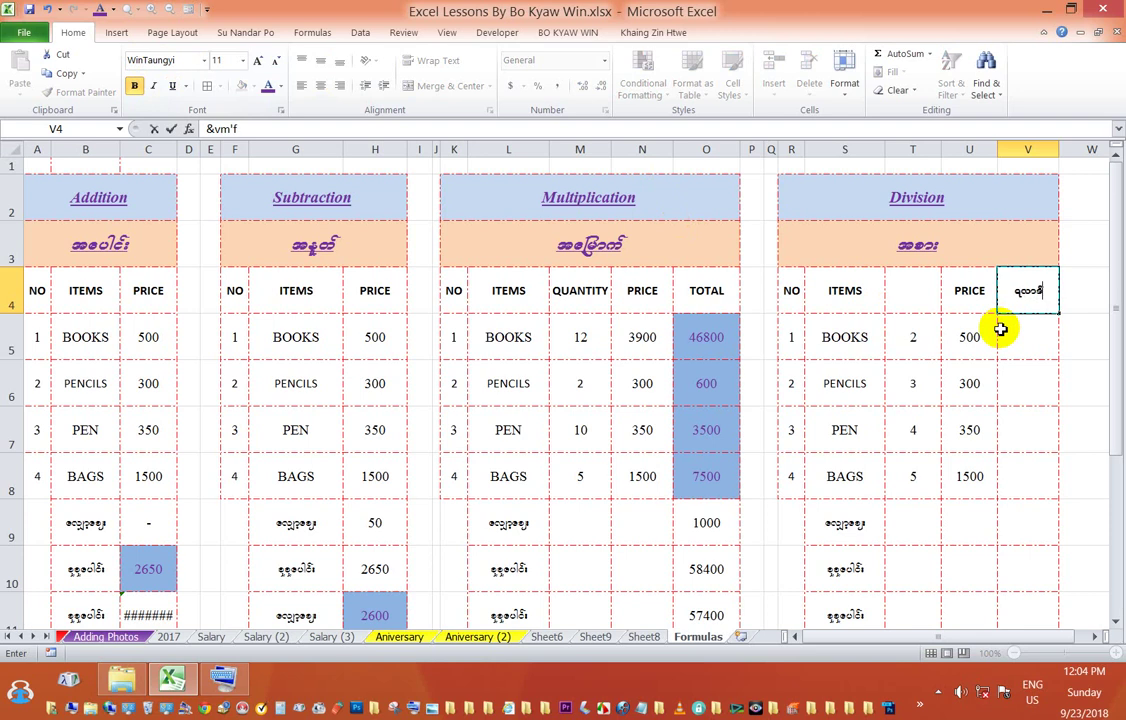
pyautogui.press('Return')
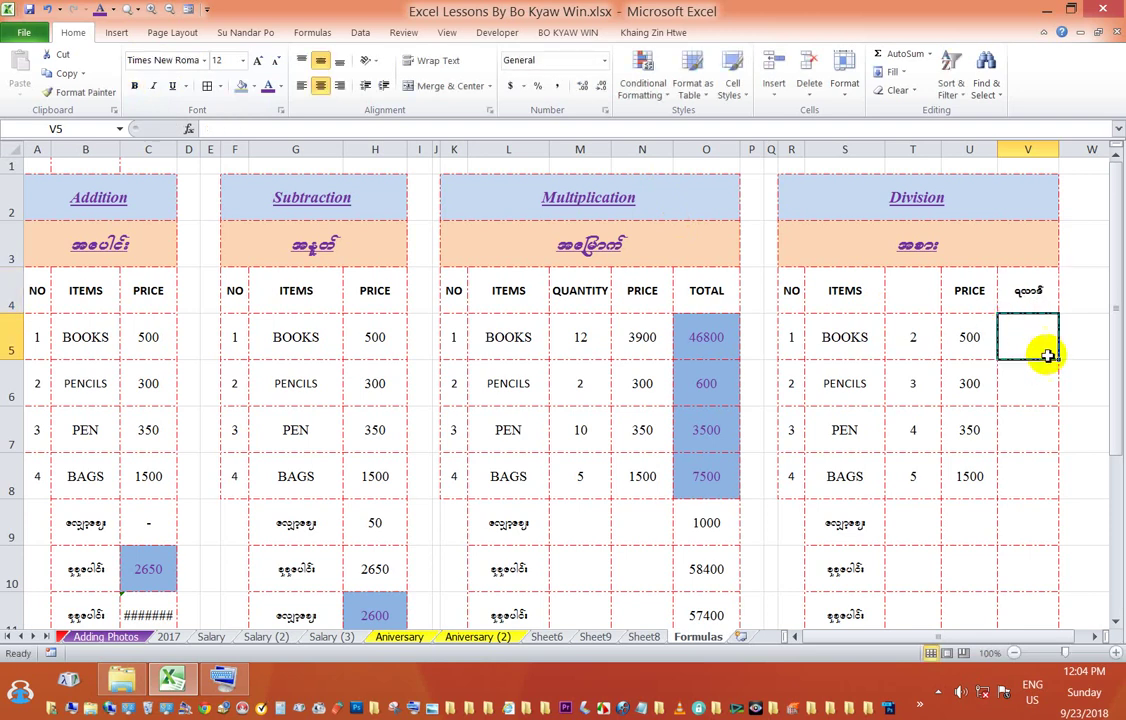
# Step: Begin a formula with '=' in the first result cell V5
pyautogui.click(915, 335)
pyautogui.click(969, 337)
pyautogui.click(1043, 342)
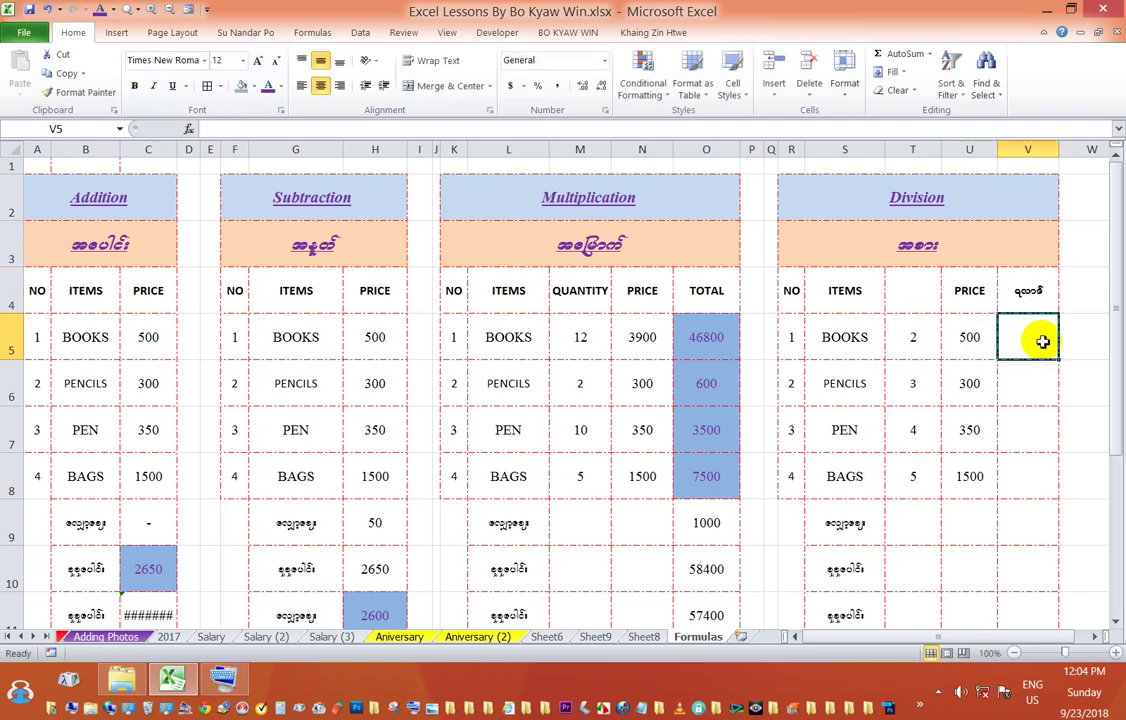
pyautogui.write('=')
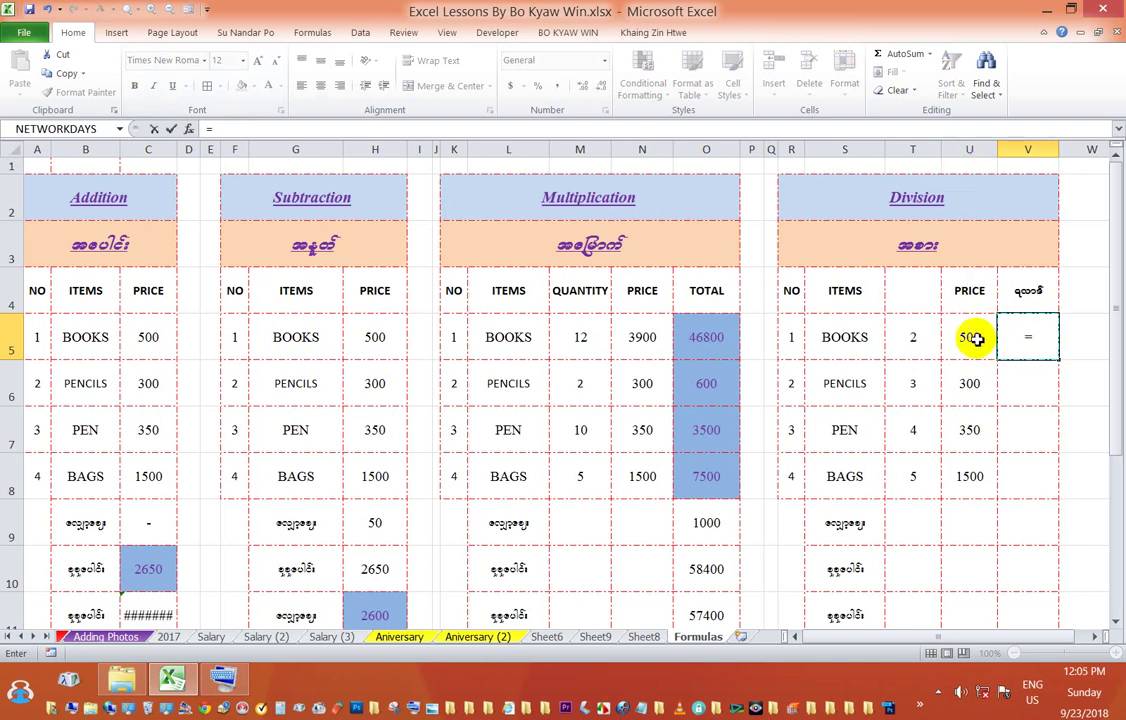
# Step: Enter =U5/T5 in V5 and fill it down to V8, giving 250, 100, 87.5 and 300
pyautogui.write('U5/')
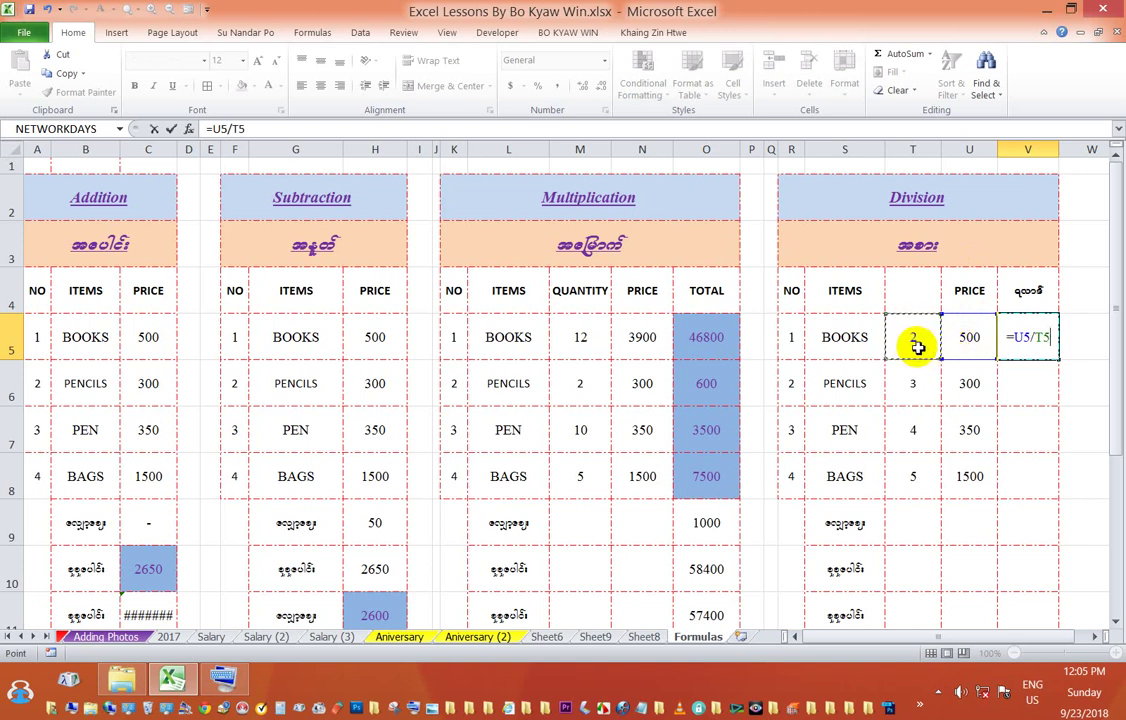
pyautogui.press('Return')
pyautogui.click(1028, 338)
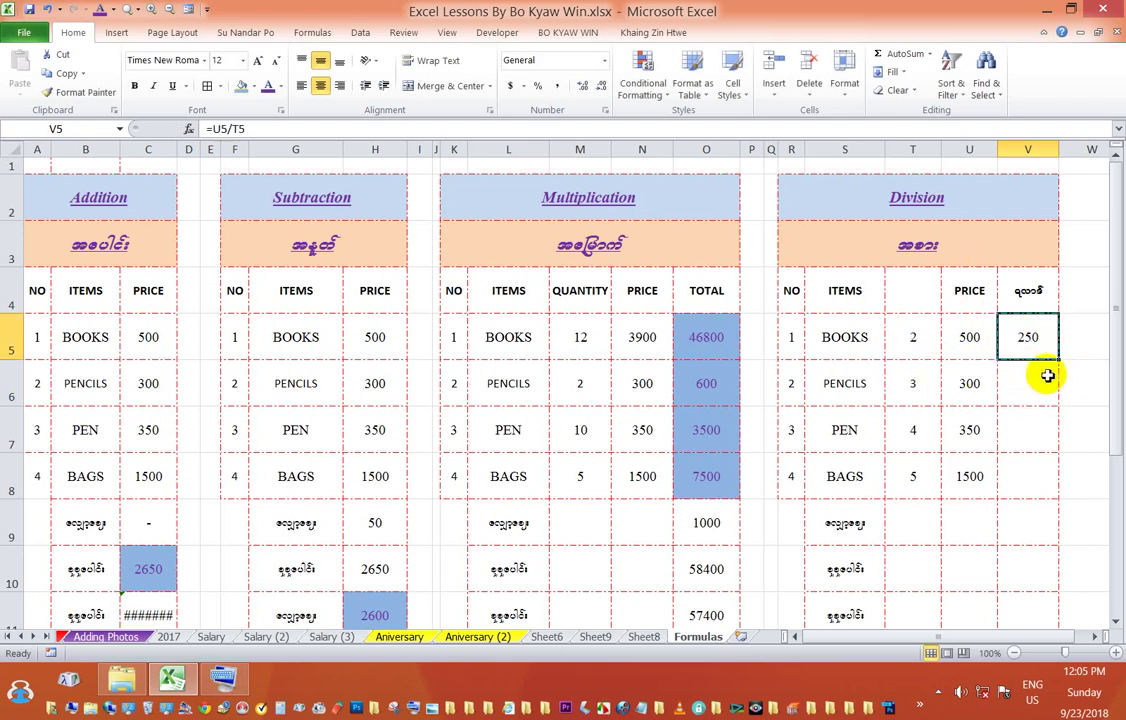
pyautogui.moveTo(1059, 366); pyautogui.dragTo(1062, 480)
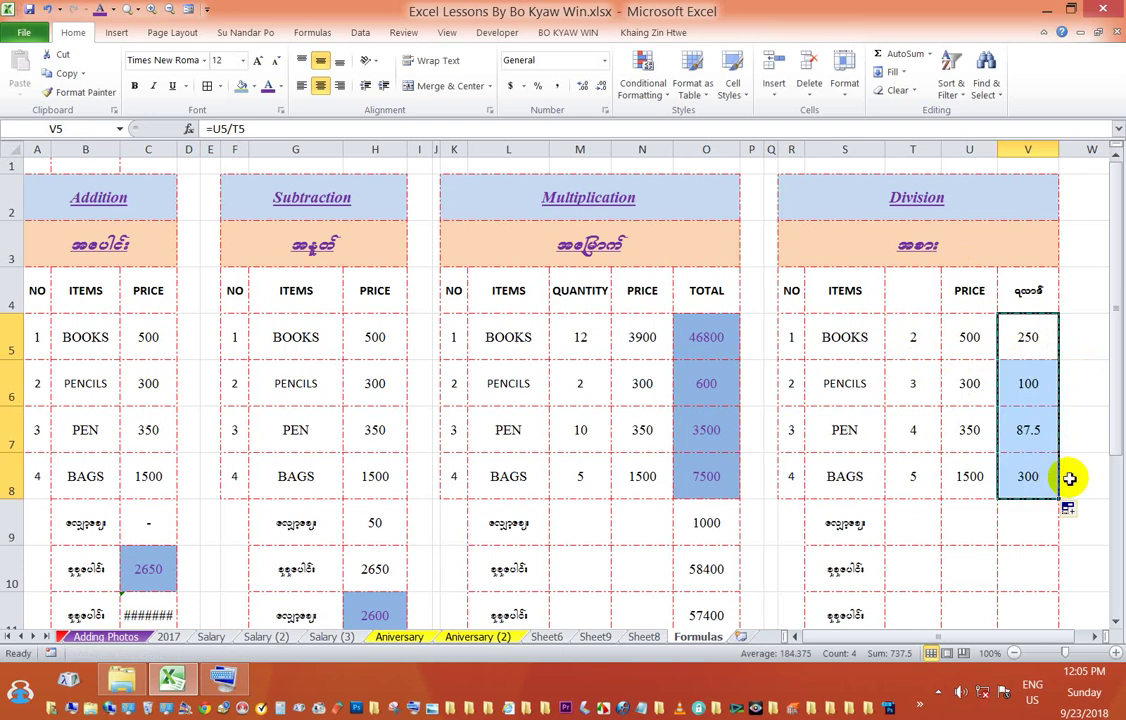
pyautogui.click(1030, 342)
# Step: Check the PEN and BAGS divisors, prices and result formulas, then select the Addition and Subtraction titles
pyautogui.click(1033, 382)
pyautogui.click(927, 434)
pyautogui.click(1015, 427)
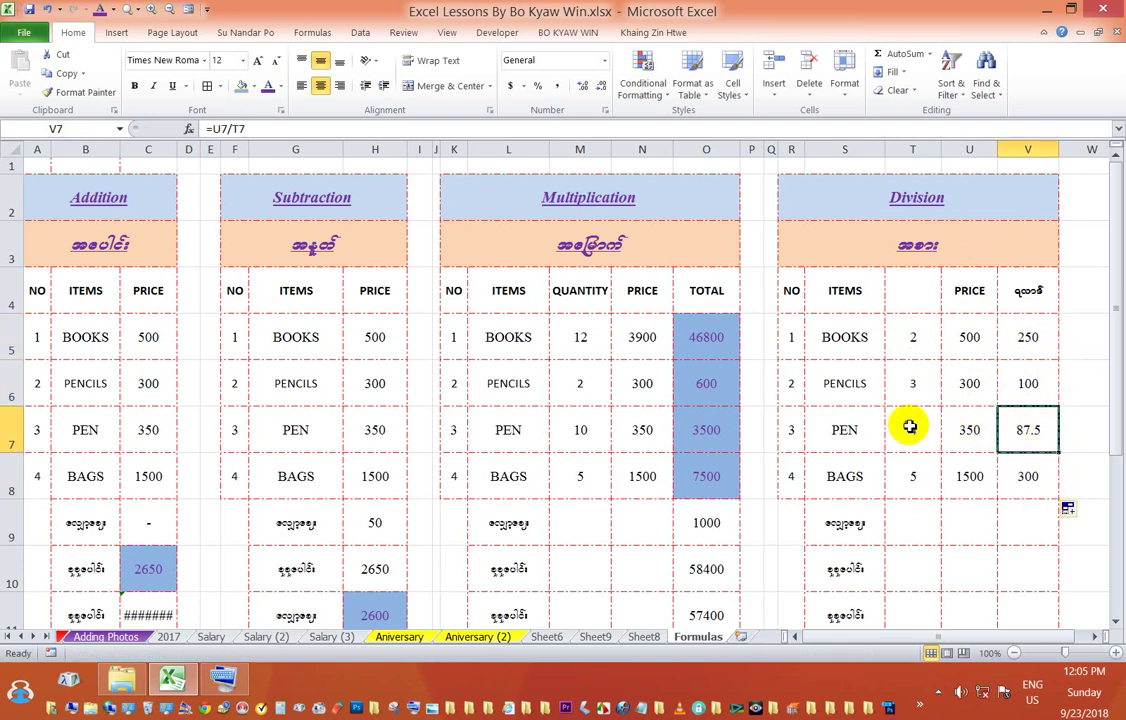
pyautogui.click(975, 430)
pyautogui.click(925, 430)
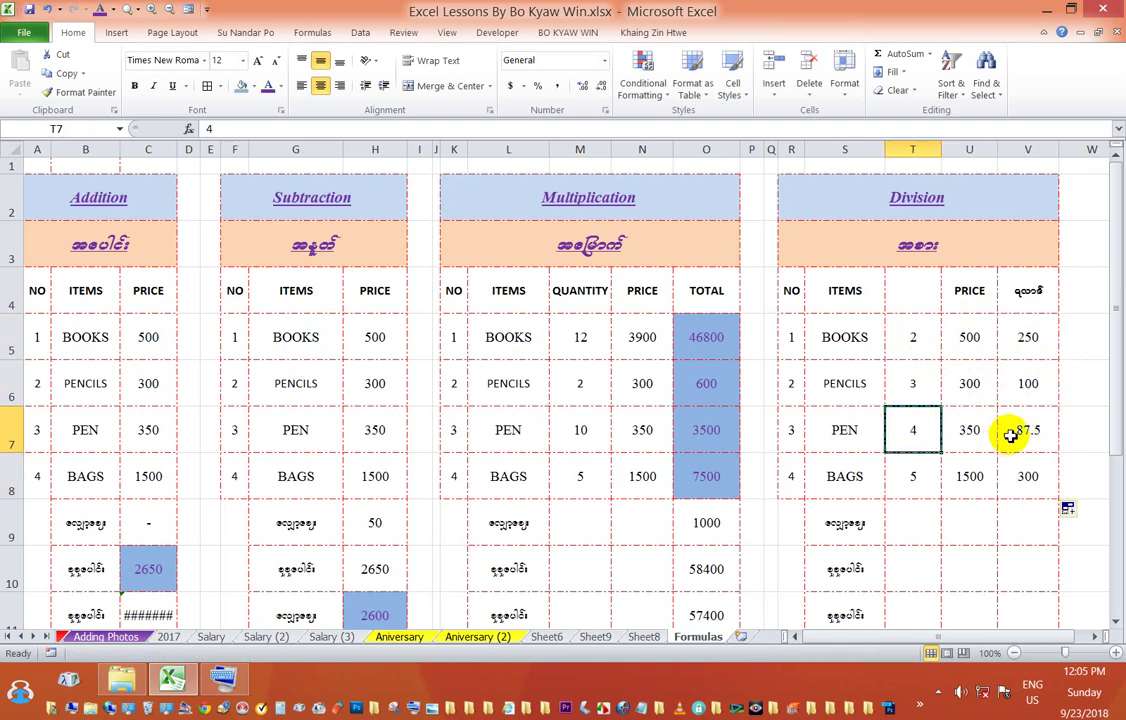
pyautogui.click(1008, 432)
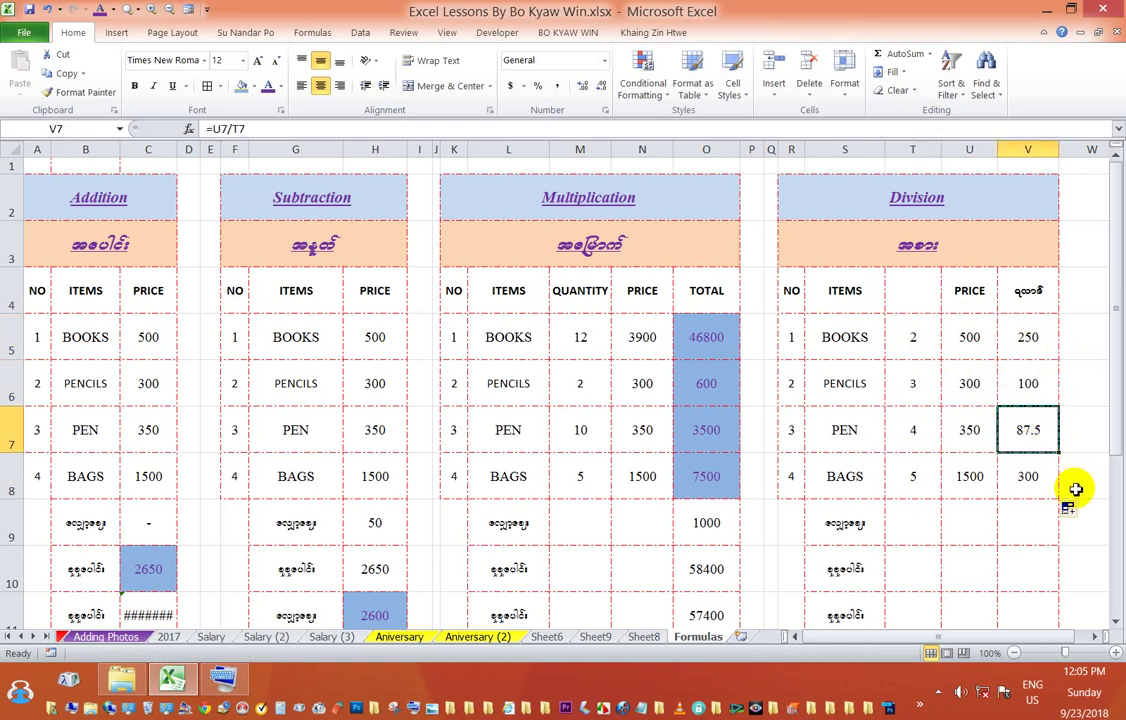
pyautogui.click(964, 487)
pyautogui.click(907, 470)
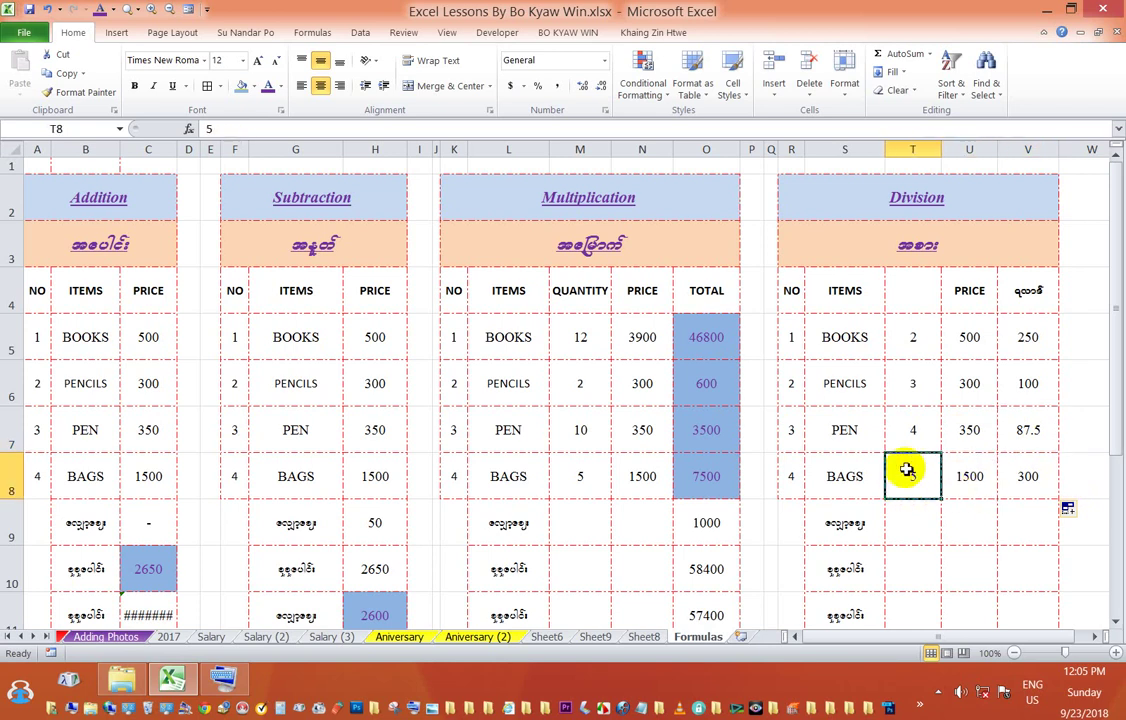
pyautogui.click(1021, 485)
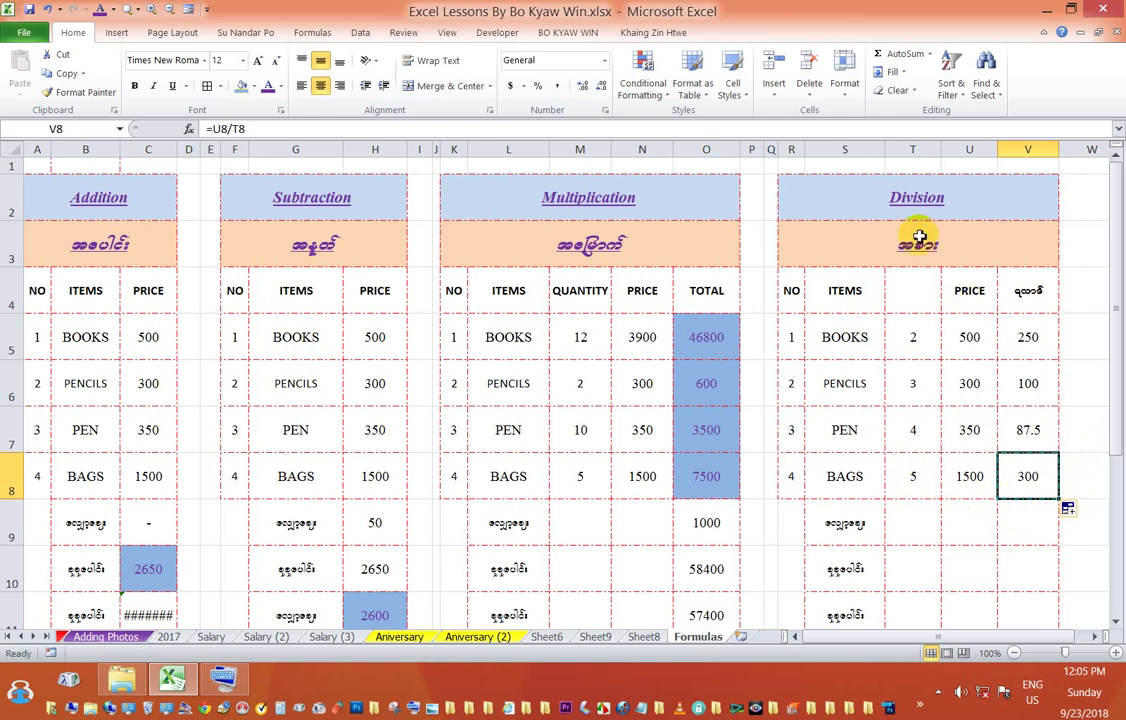
pyautogui.click(122, 182)
pyautogui.click(265, 190)
# Step: Select the Multiplication and Division titles, copy the Division results V5:V8, and inspect nearby cells
pyautogui.click(500, 190)
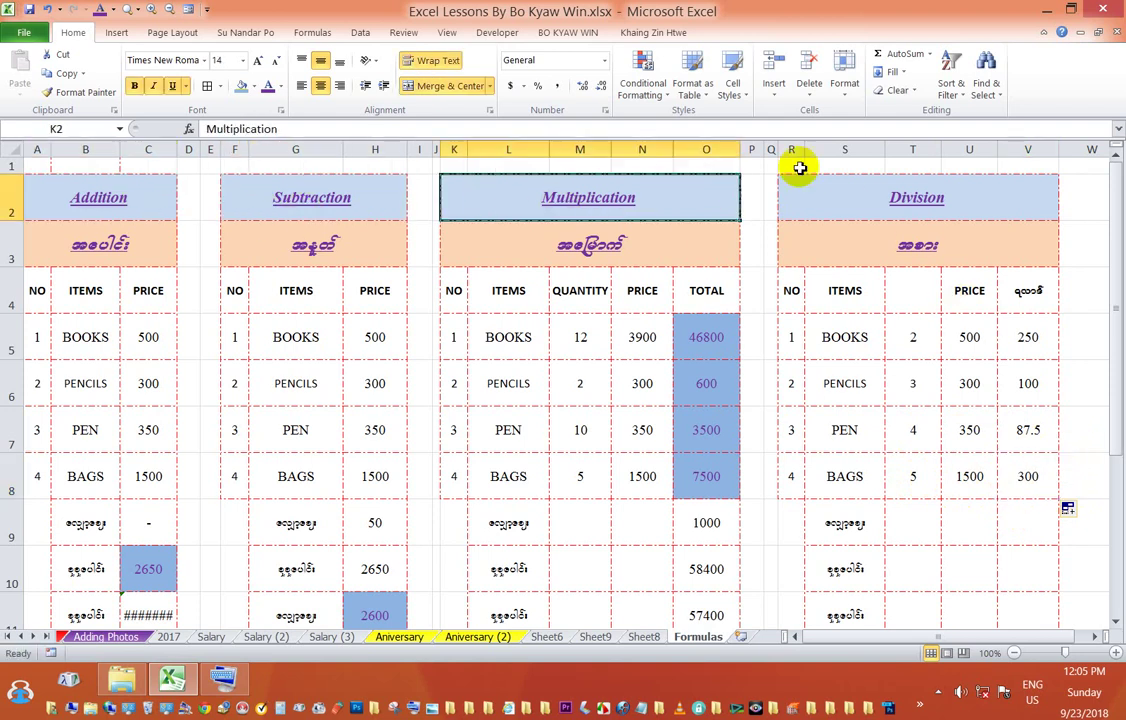
pyautogui.click(880, 182)
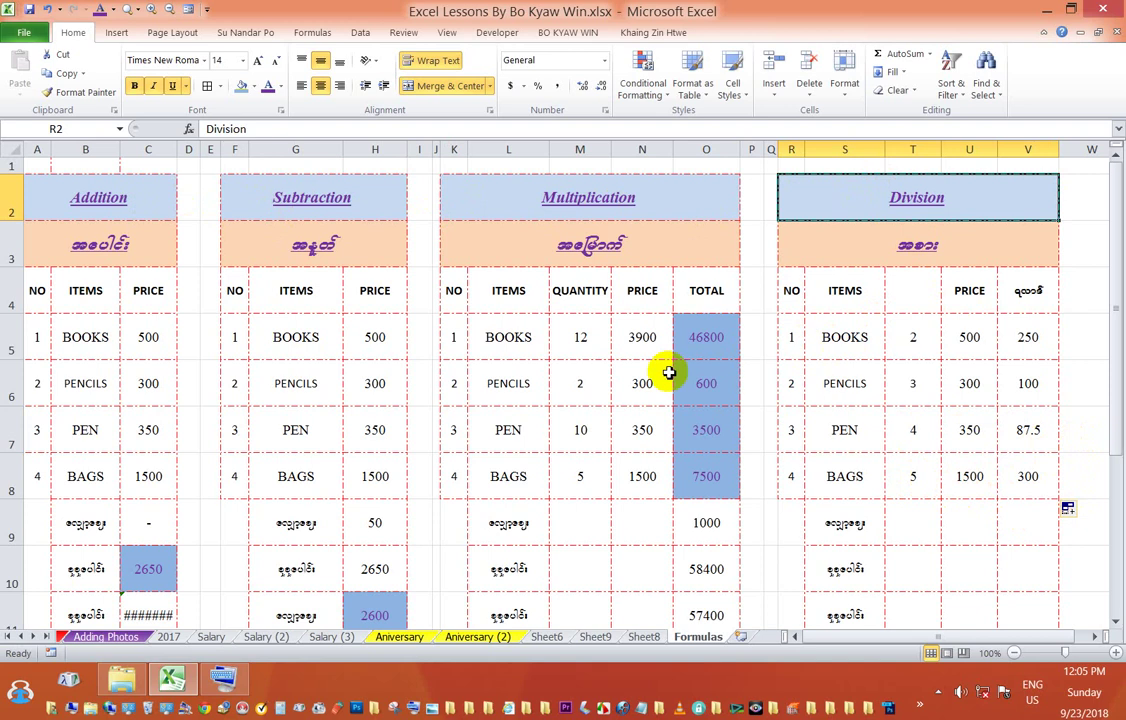
pyautogui.scroll(-1, 608, 390)
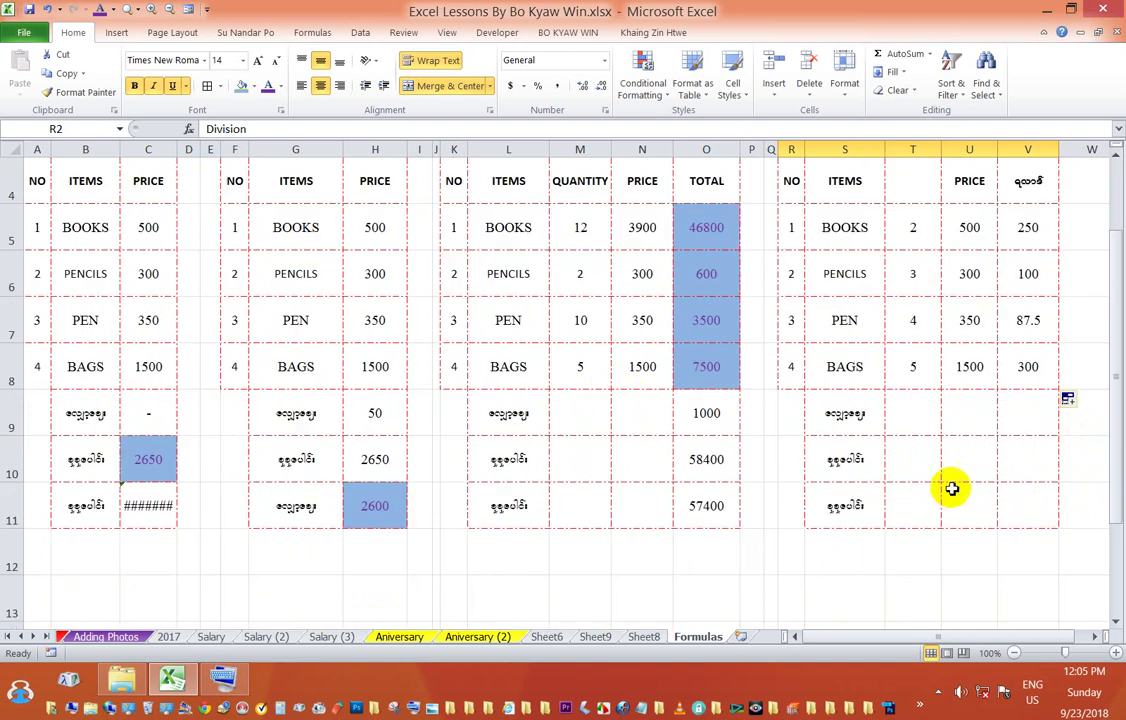
pyautogui.moveTo(1028, 222); pyautogui.dragTo(1029, 365)
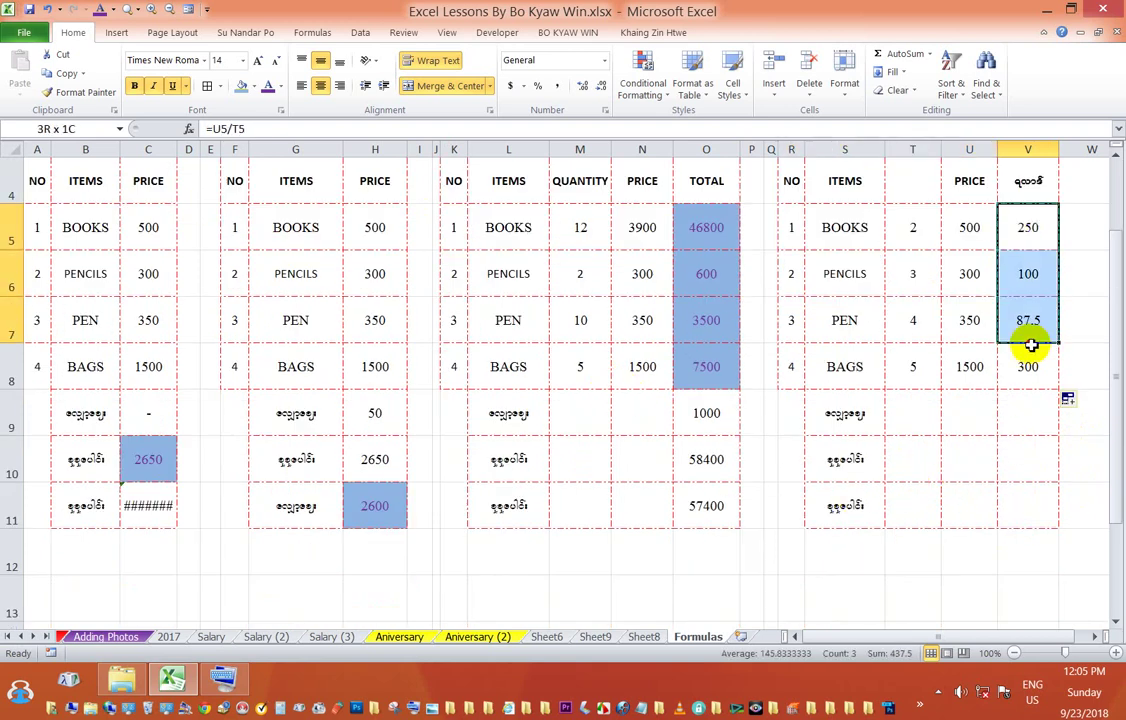
pyautogui.hotkey('ctrl', 'c')
pyautogui.moveTo(971, 220); pyautogui.dragTo(962, 366)
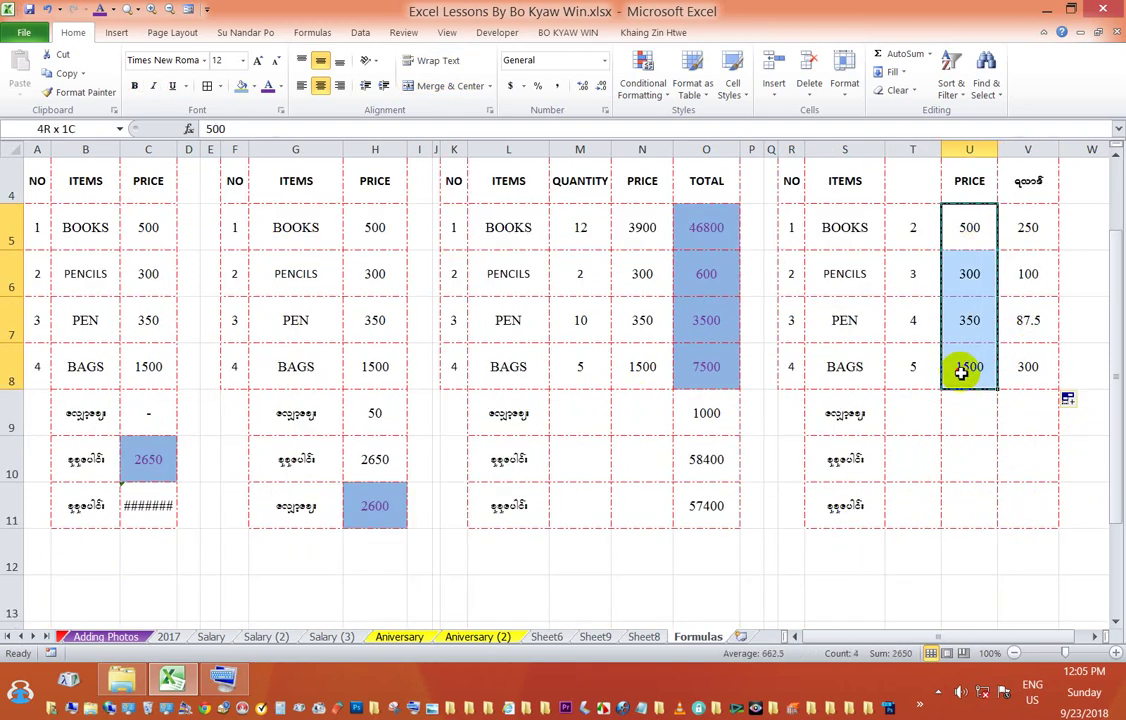
pyautogui.click(967, 415)
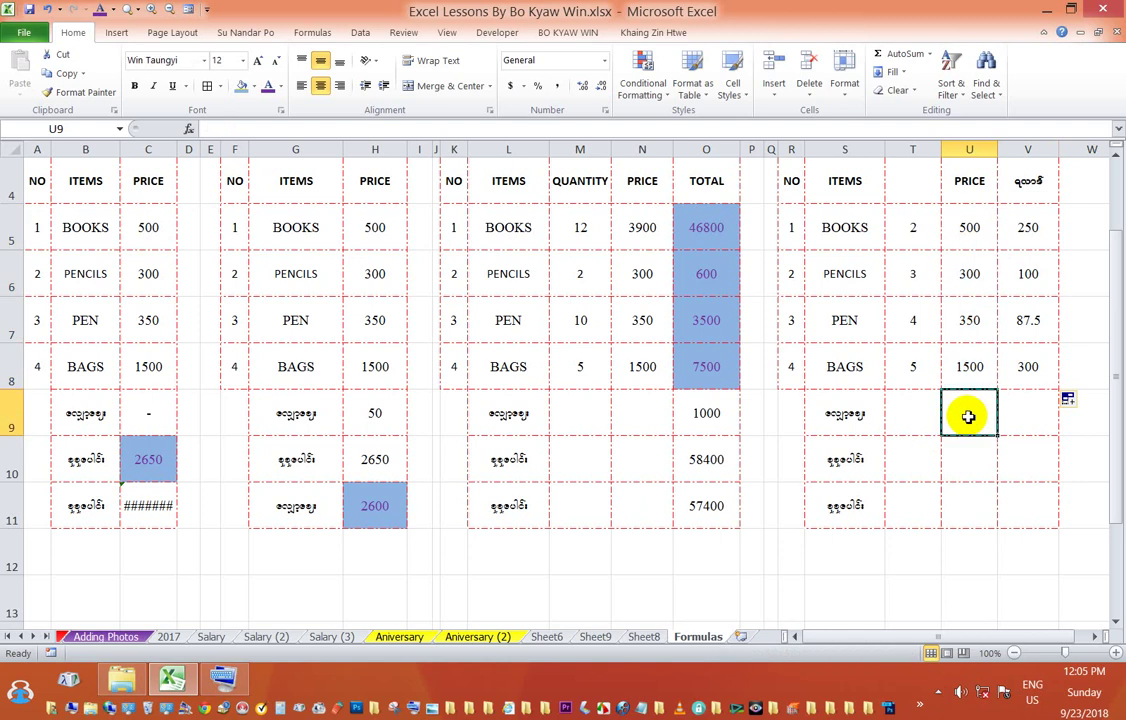
pyautogui.click(703, 425)
pyautogui.click(990, 442)
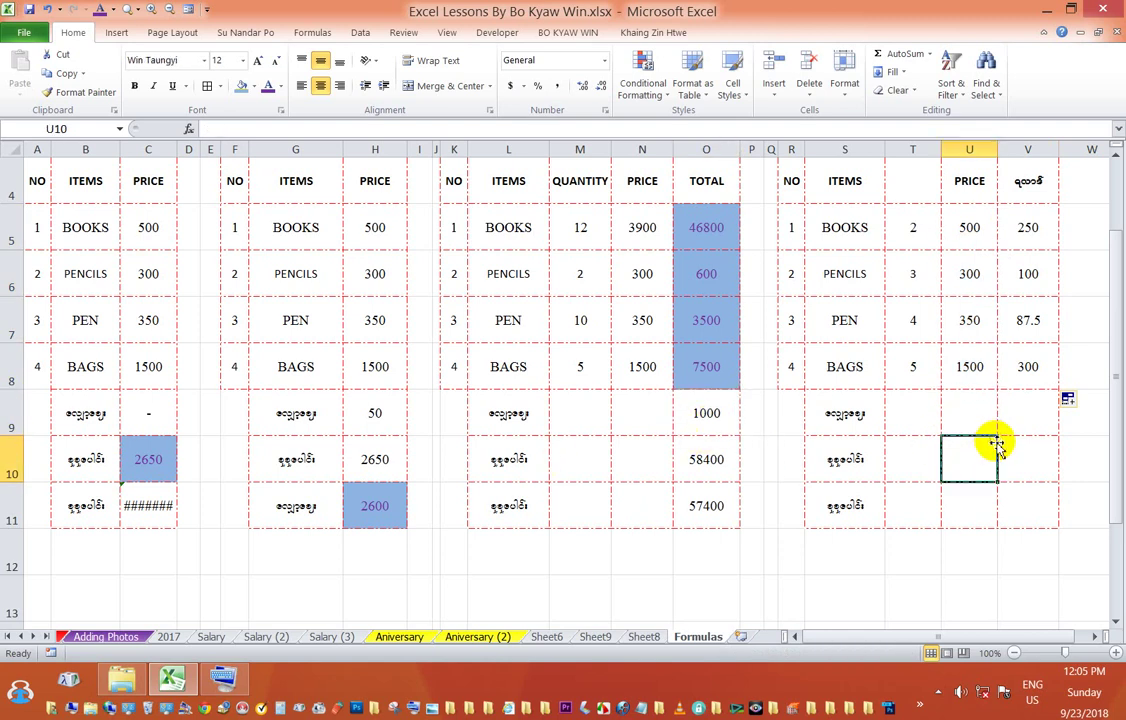
# Step: Make the C9, H9 and O9 values red with Font Color
pyautogui.click(162, 400)
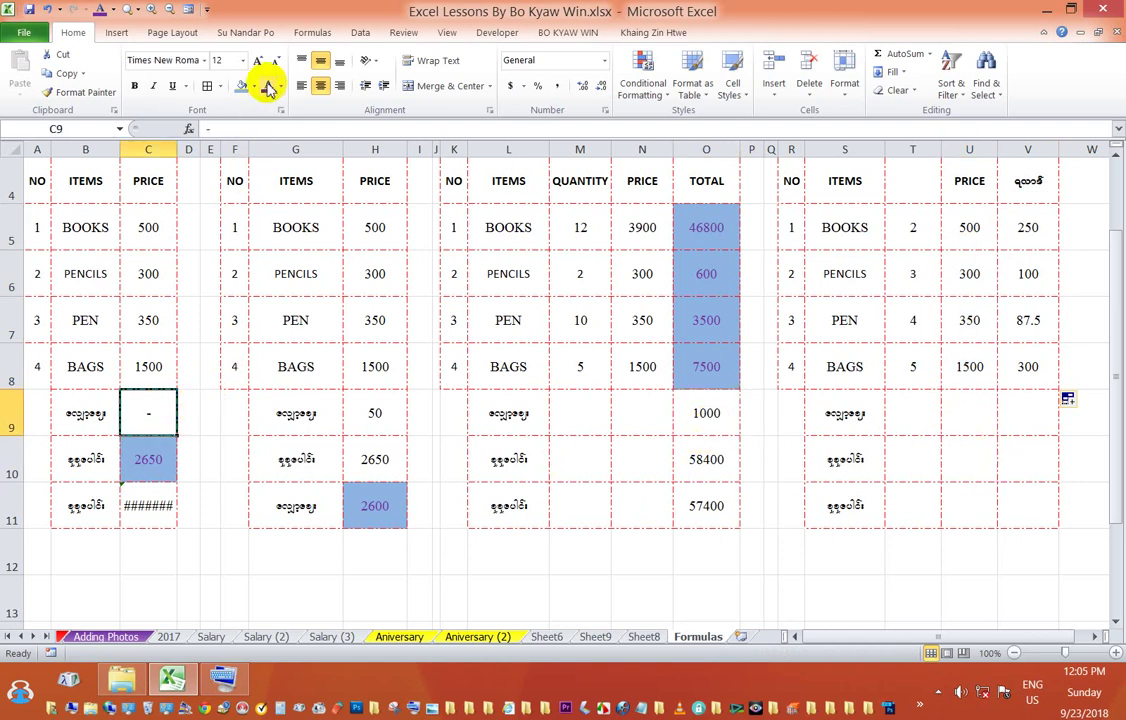
pyautogui.click(281, 87)
pyautogui.click(276, 229)
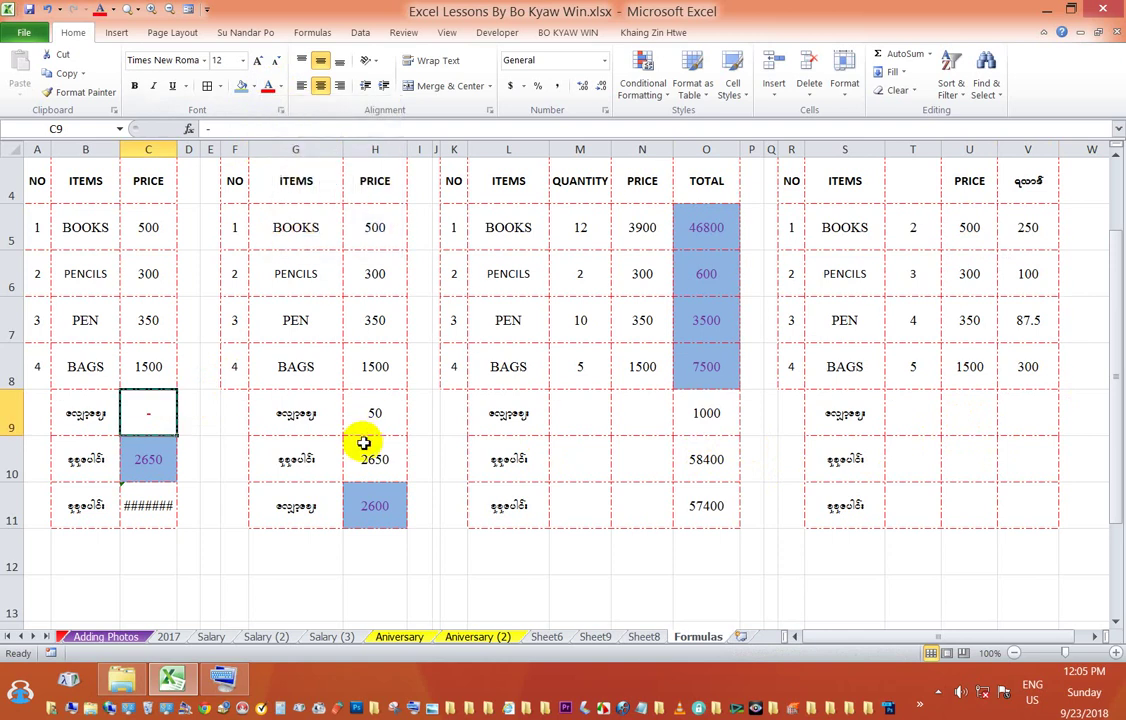
pyautogui.click(372, 418)
pyautogui.click(269, 88)
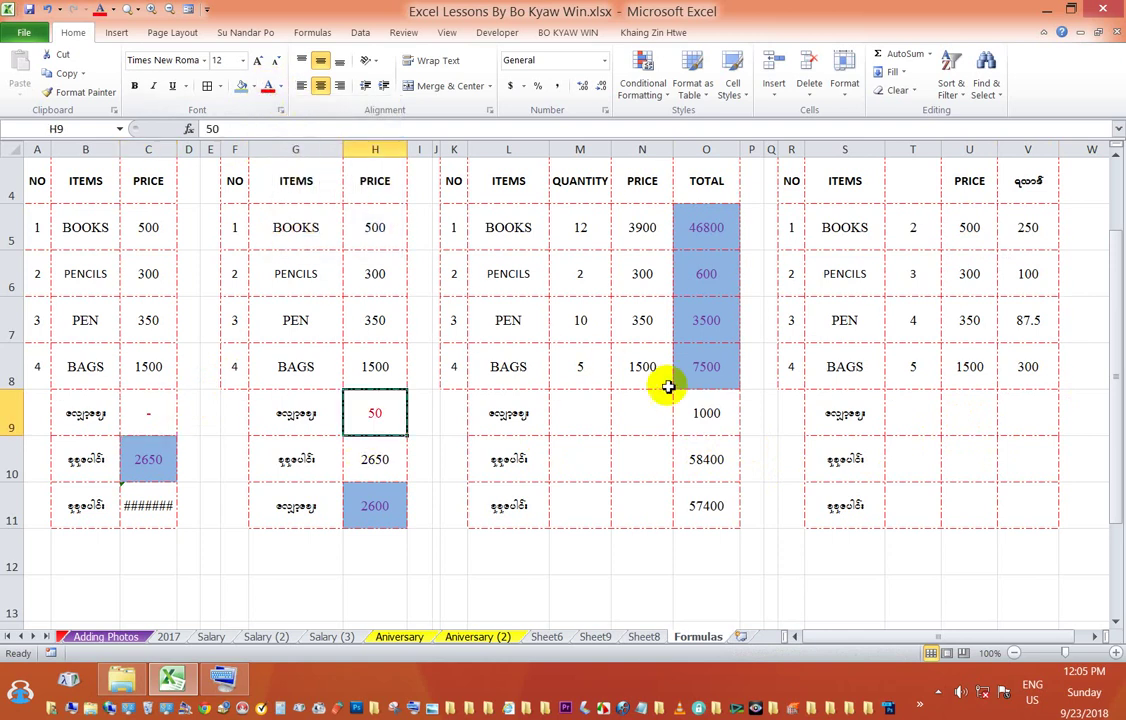
pyautogui.click(704, 414)
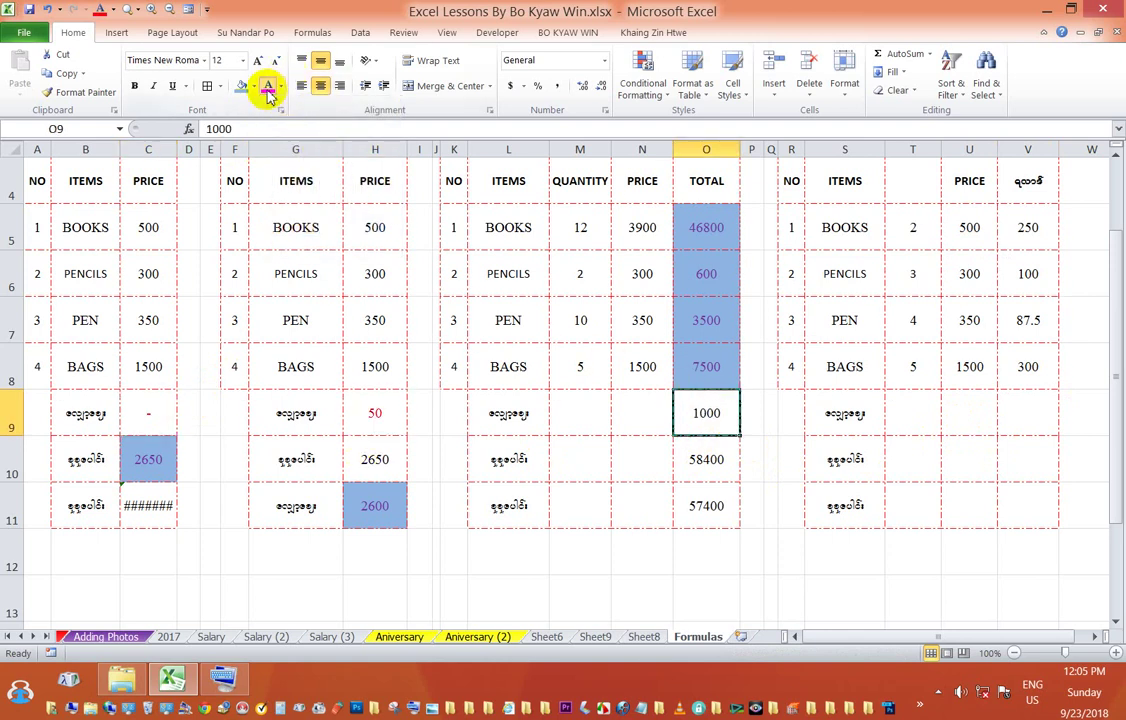
pyautogui.click(265, 87)
pyautogui.click(742, 592)
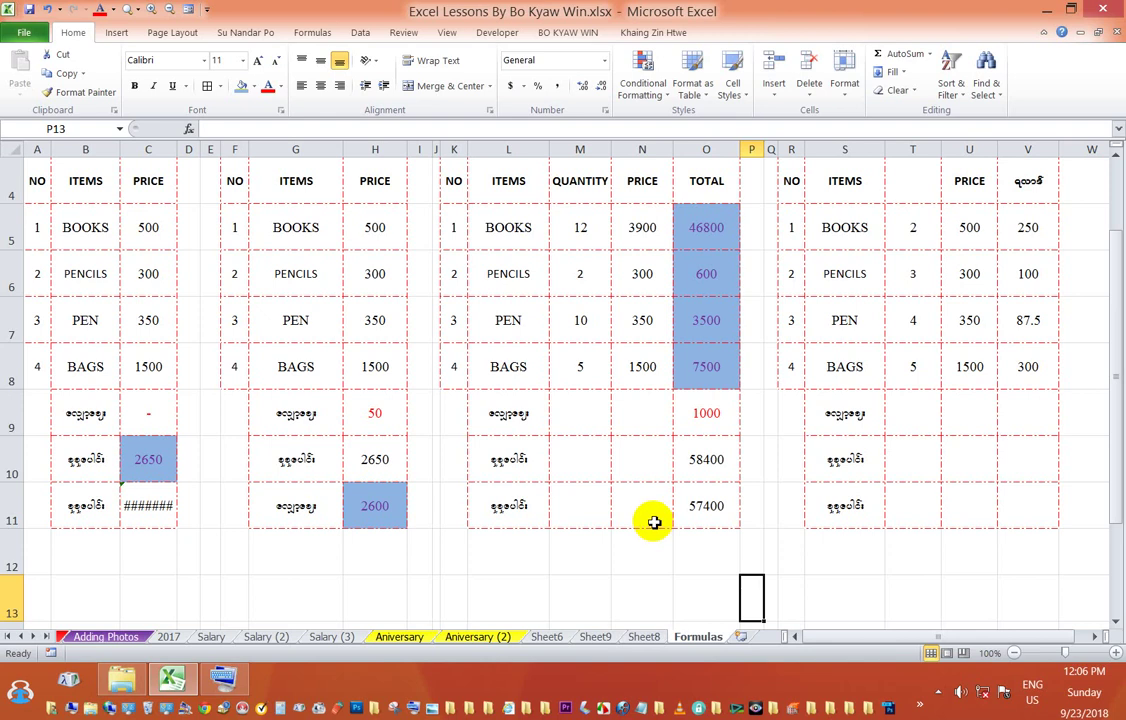
pyautogui.click(630, 557)
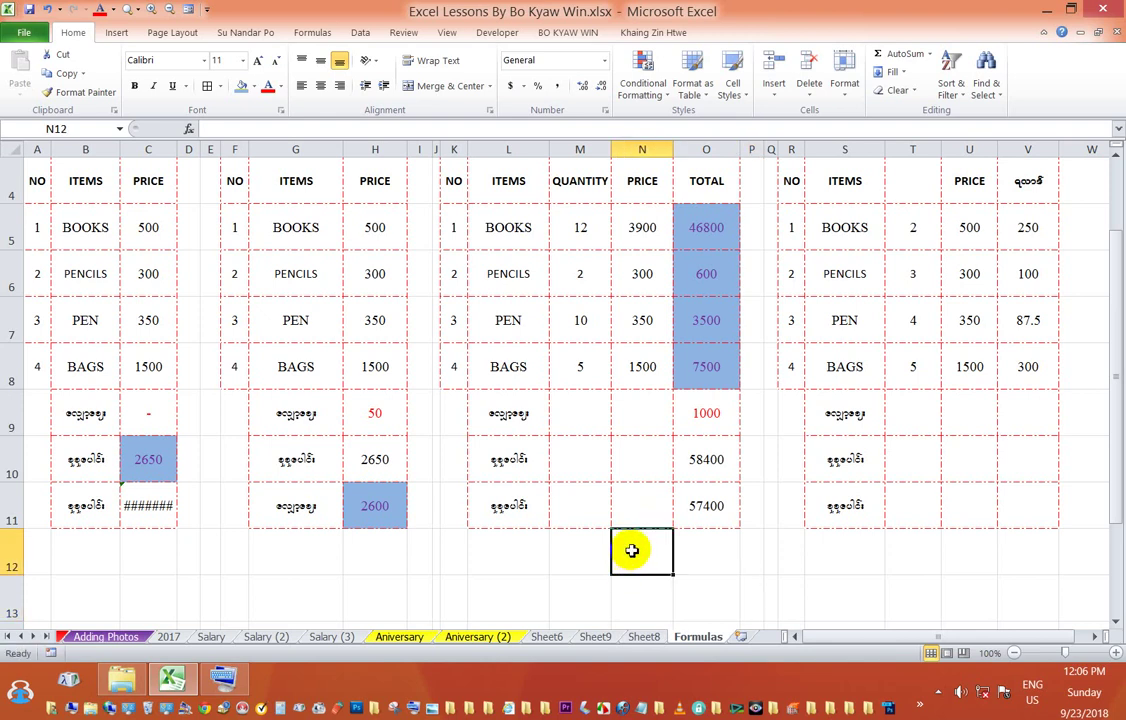
pyautogui.scroll(1, 651, 441)
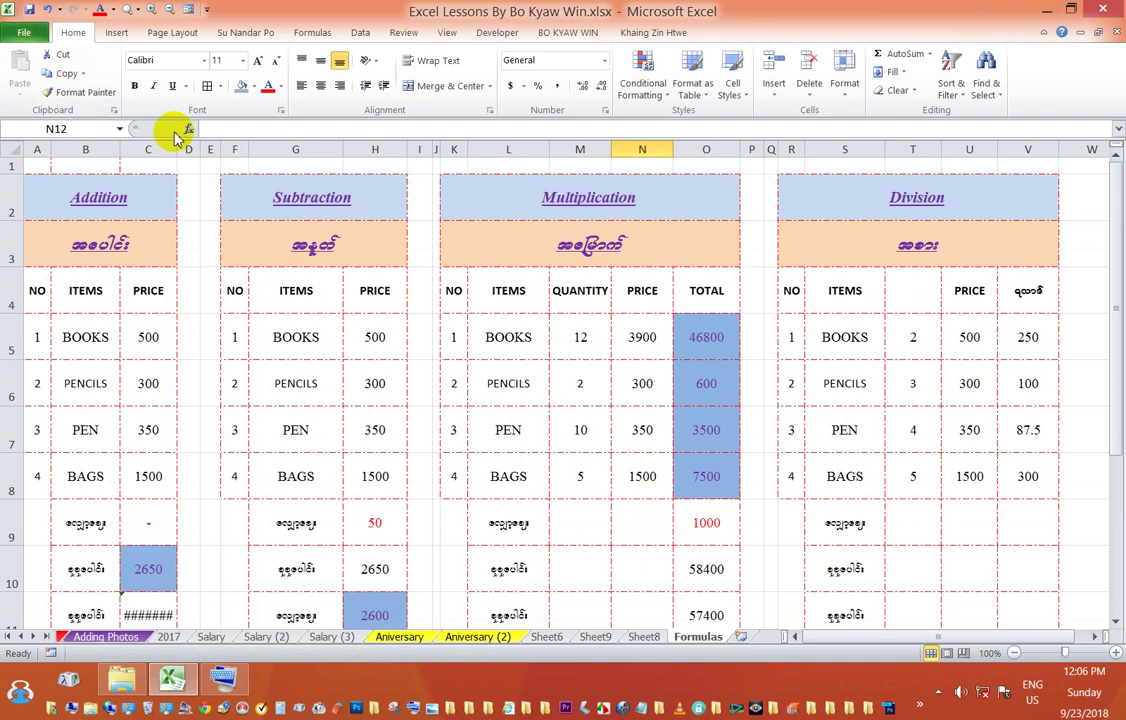
# Step: In Print settings choose A4 210 x 297 mm paper, Landscape Orientation and Narrow Margins
pyautogui.click(27, 33)
pyautogui.click(48, 248)
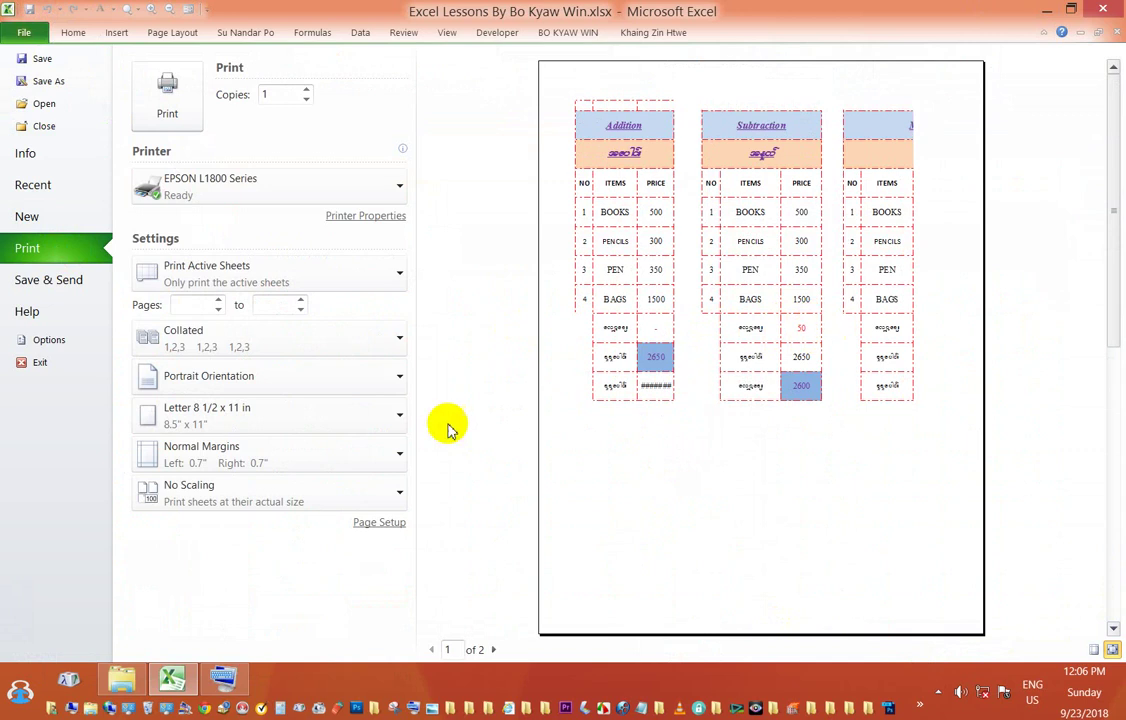
pyautogui.click(234, 417)
pyautogui.moveTo(398, 155); pyautogui.dragTo(402, 70)
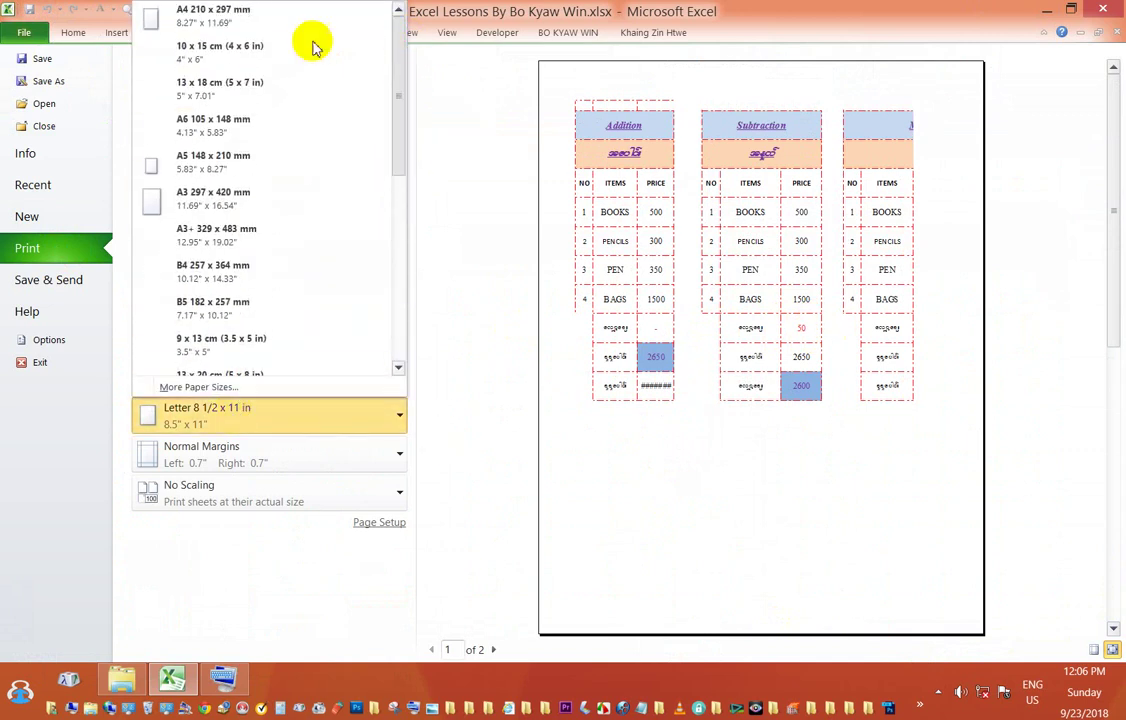
pyautogui.click(294, 22)
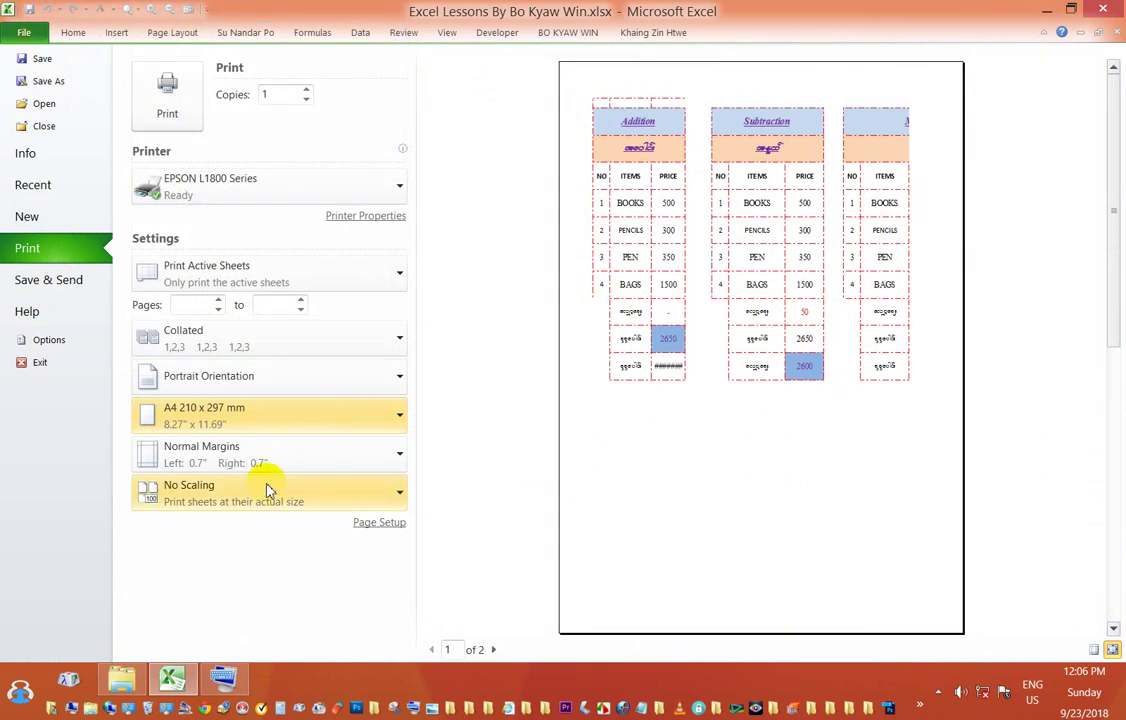
pyautogui.click(240, 380)
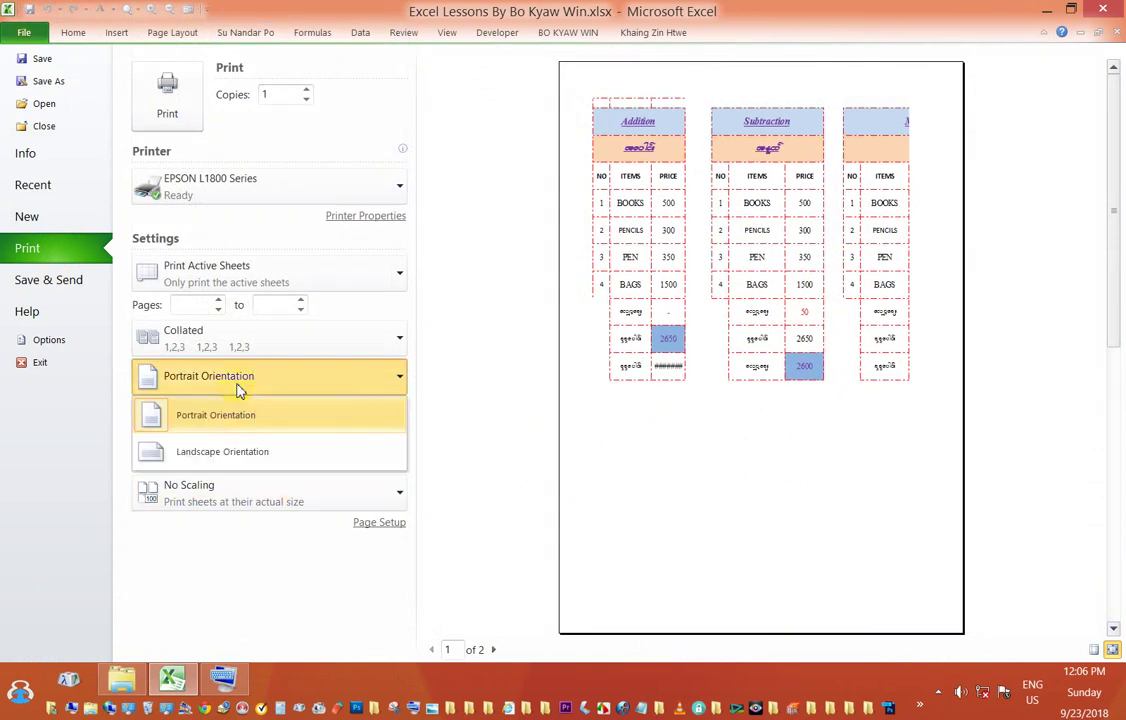
pyautogui.click(250, 451)
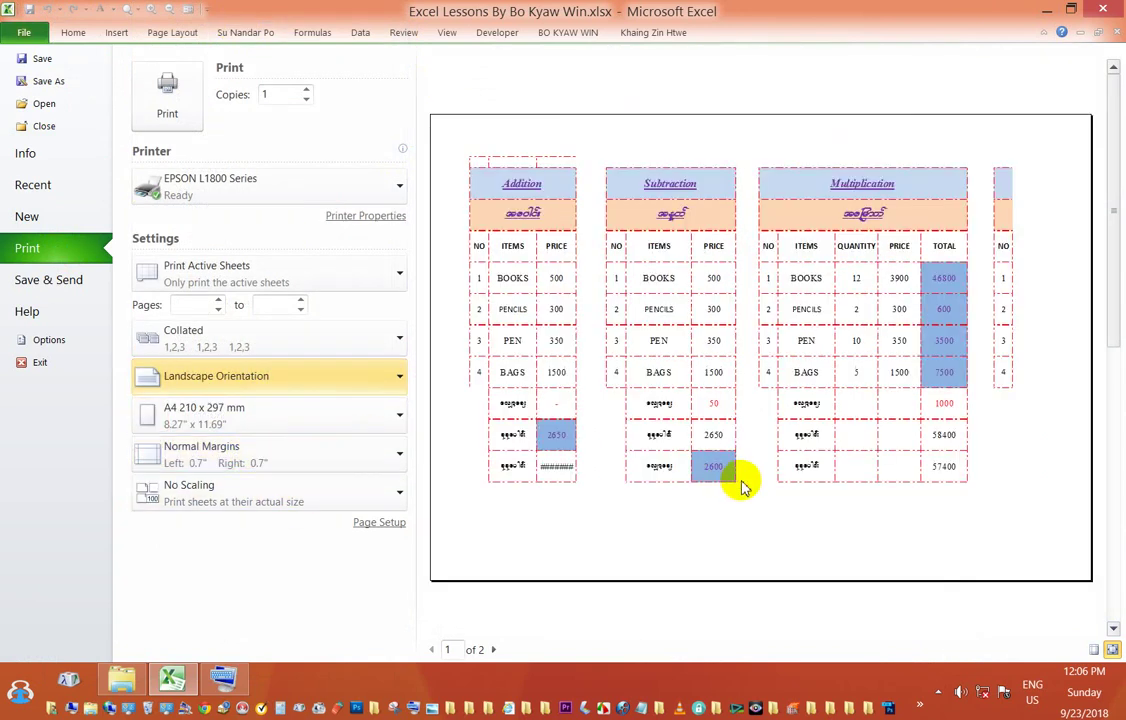
pyautogui.click(229, 463)
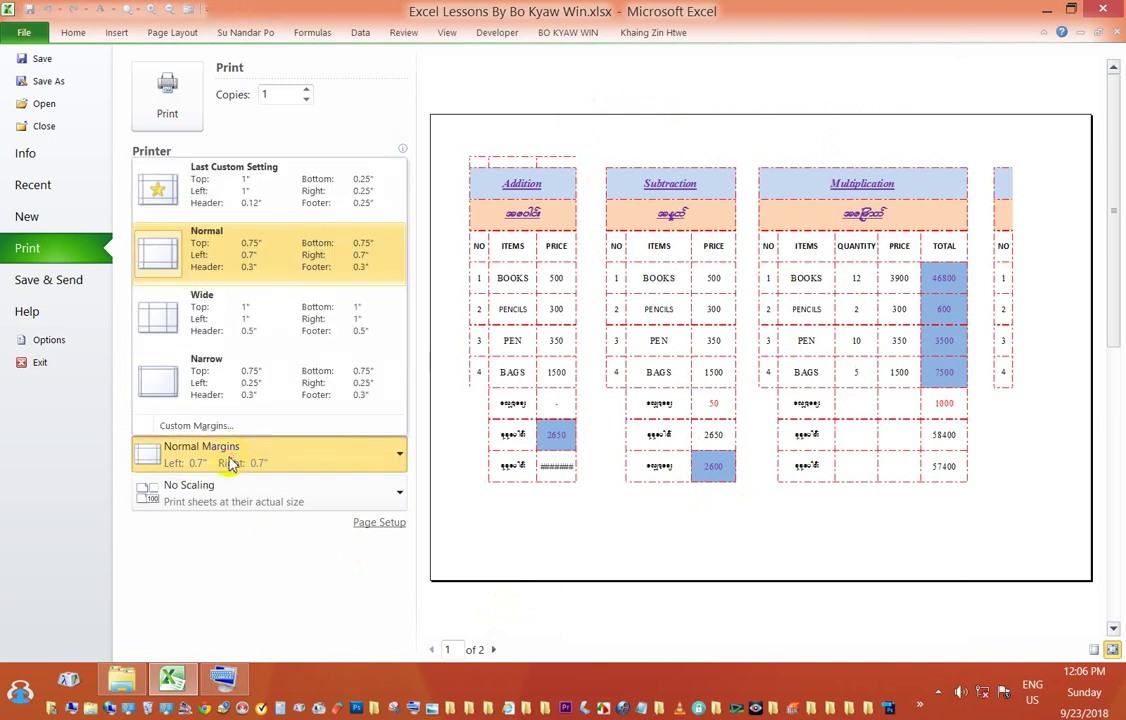
pyautogui.click(235, 384)
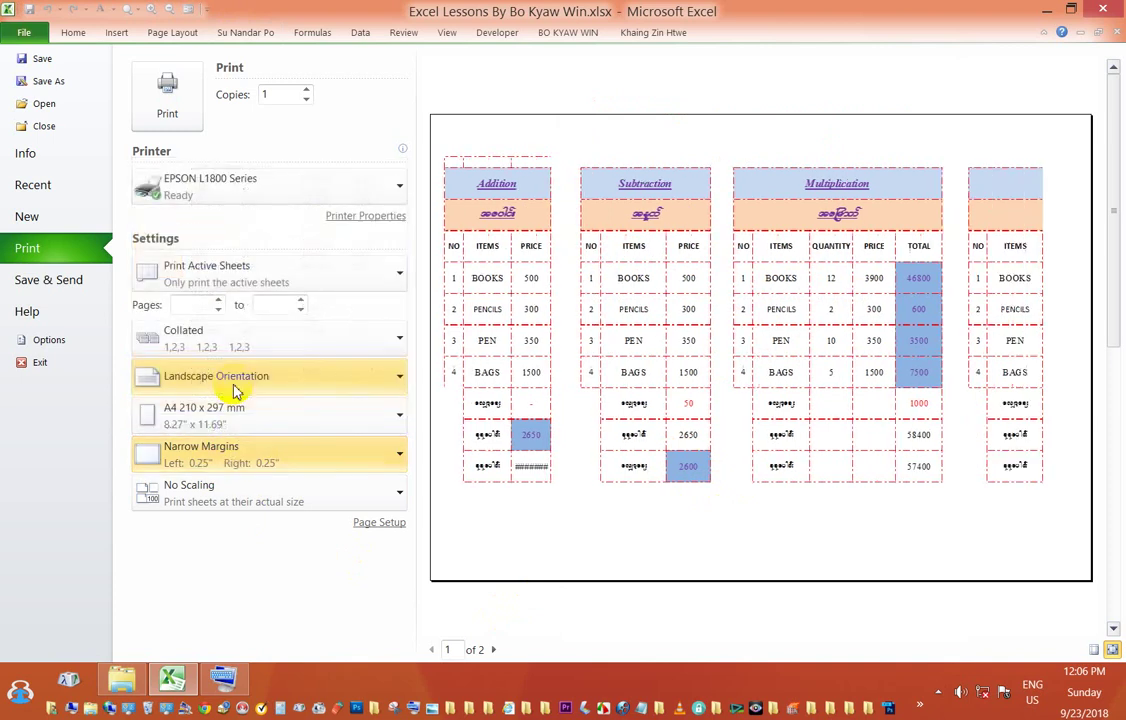
# Step: Preview both printed pages, then return to the worksheet
pyautogui.click(493, 650)
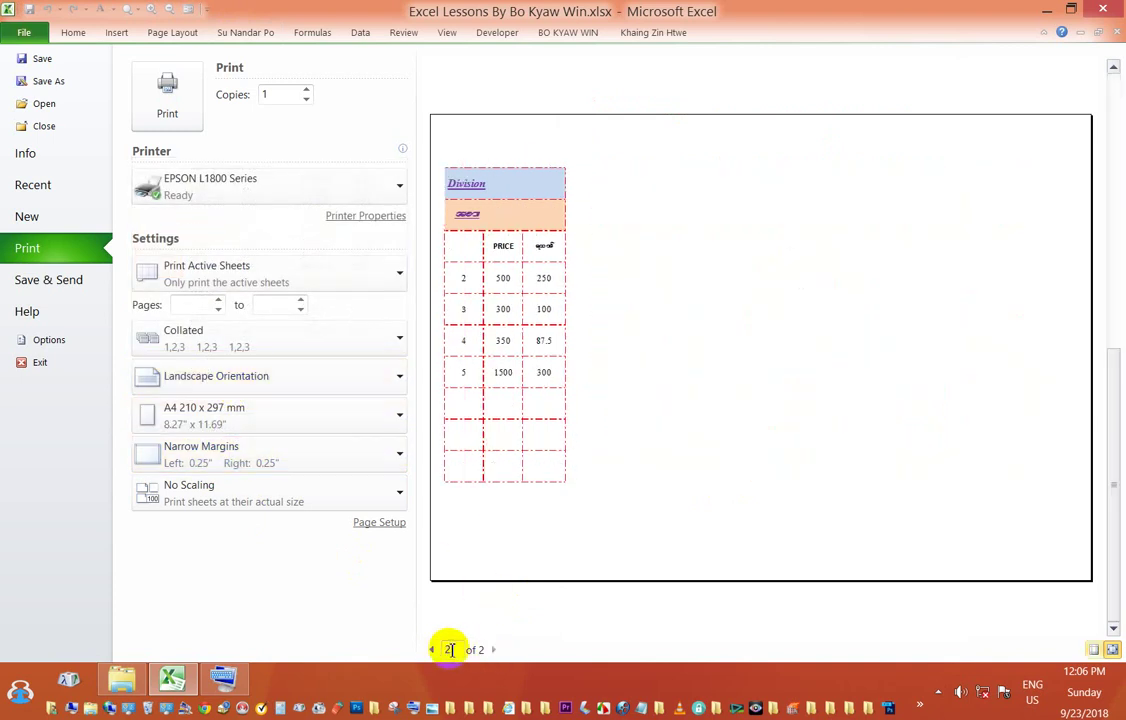
pyautogui.click(437, 650)
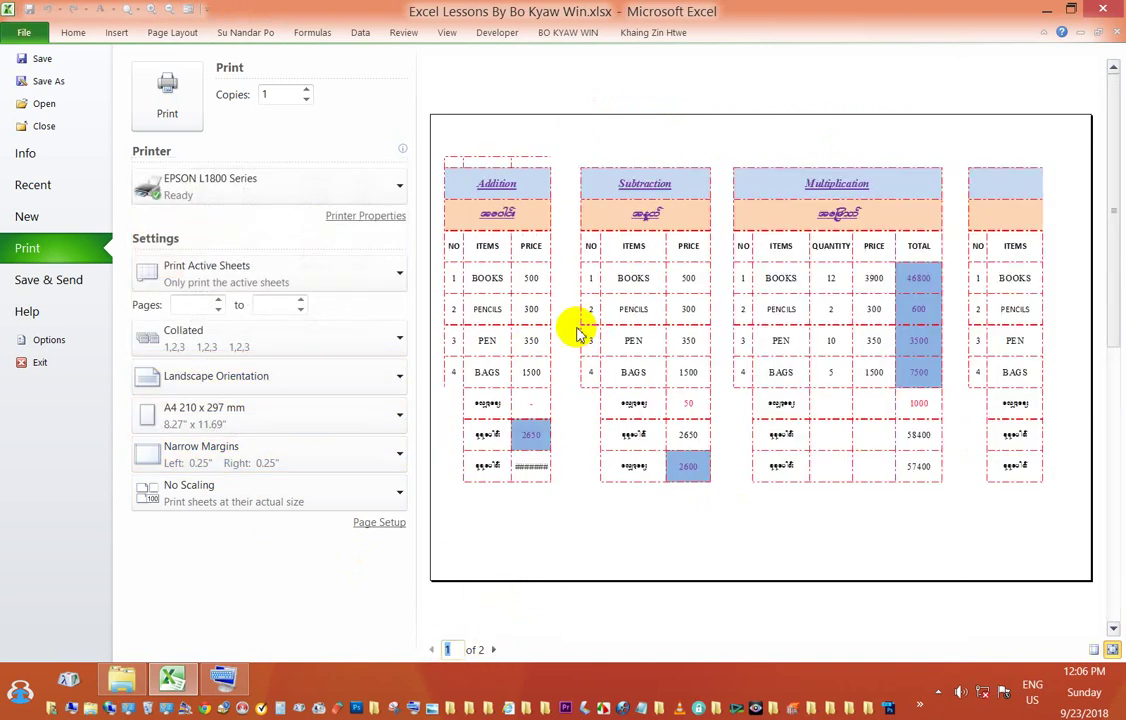
pyautogui.click(73, 32)
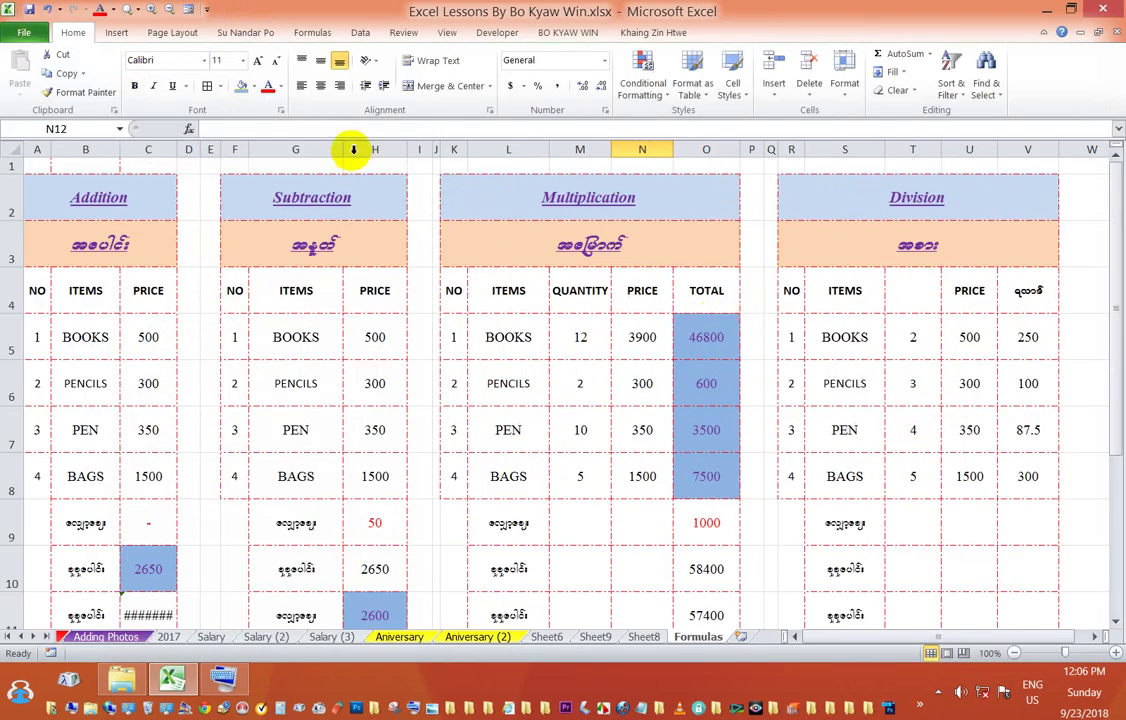
# Step: Narrow table columns B, C, G, L, N, S and the spacer columns D and I between tables
pyautogui.moveTo(344, 150); pyautogui.dragTo(327, 150)
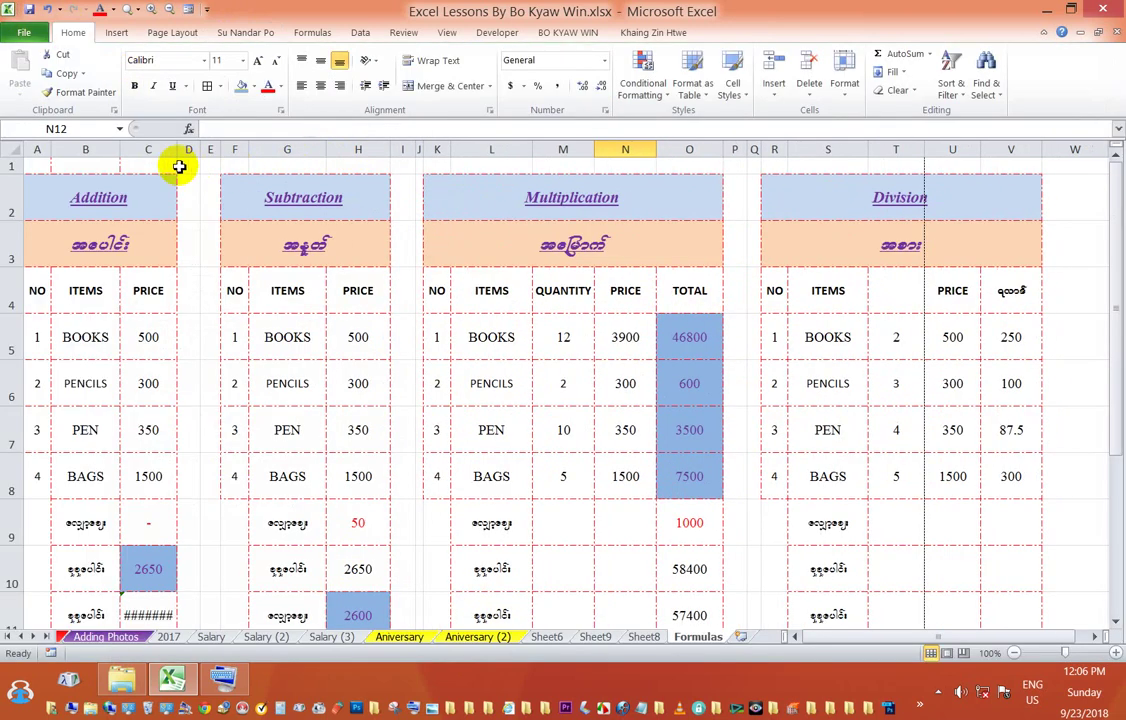
pyautogui.moveTo(175, 150); pyautogui.dragTo(115, 155)
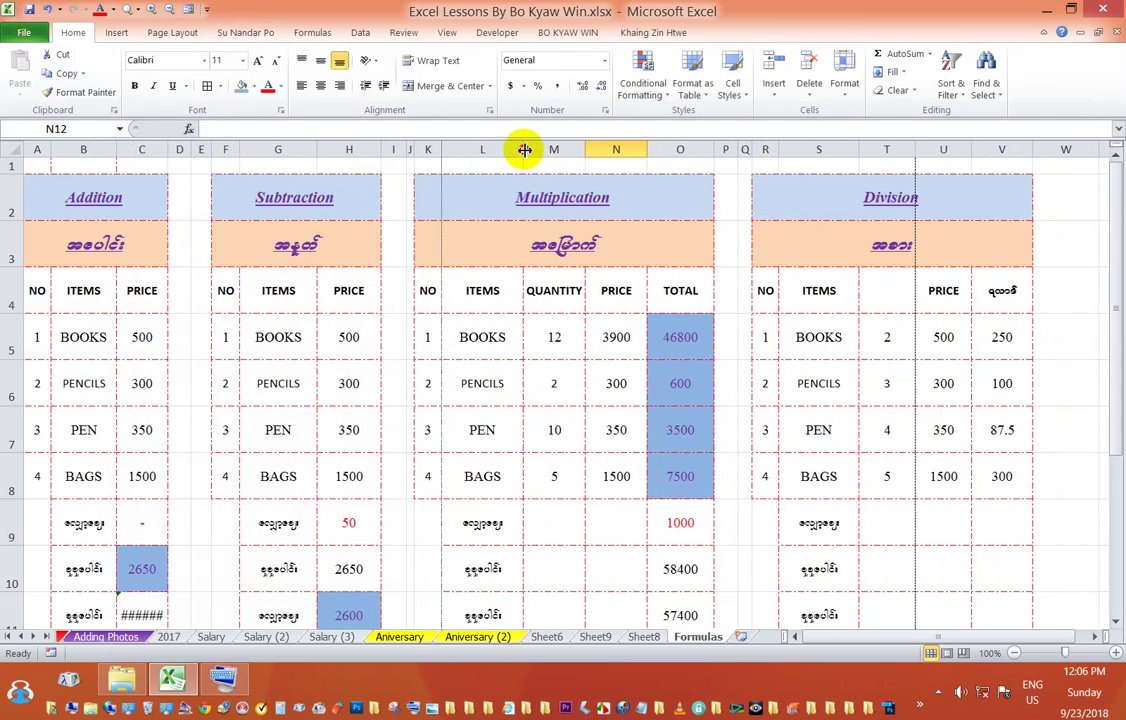
pyautogui.moveTo(524, 150); pyautogui.dragTo(506, 152)
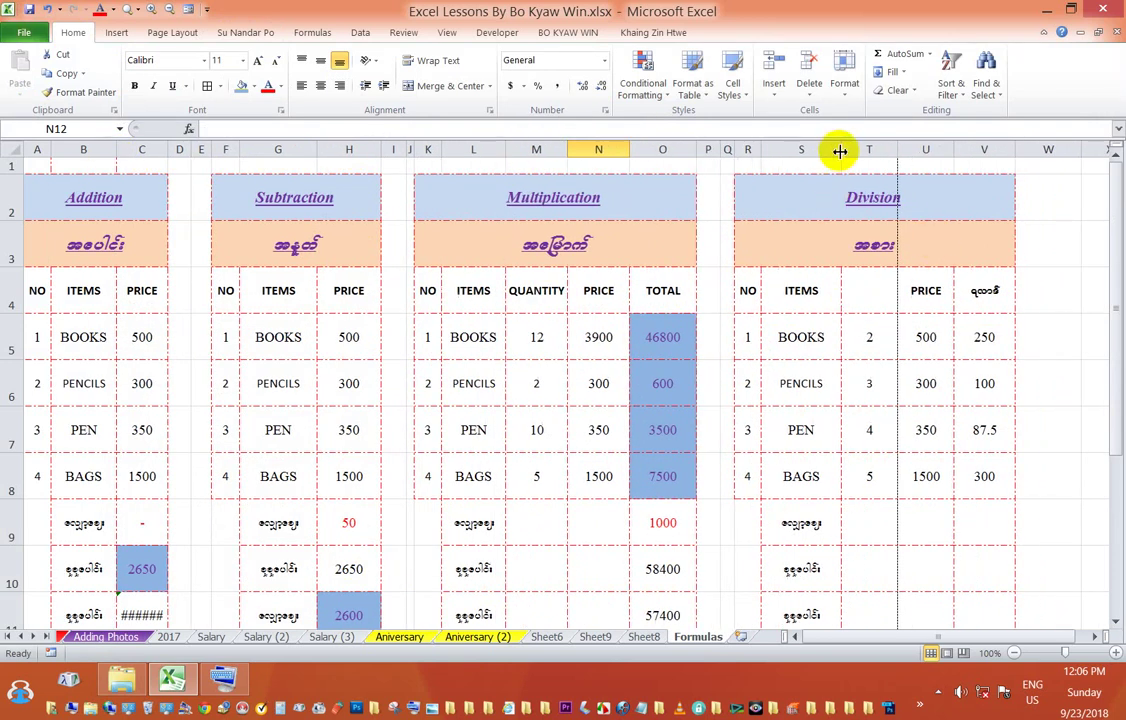
pyautogui.moveTo(840, 151); pyautogui.dragTo(830, 152)
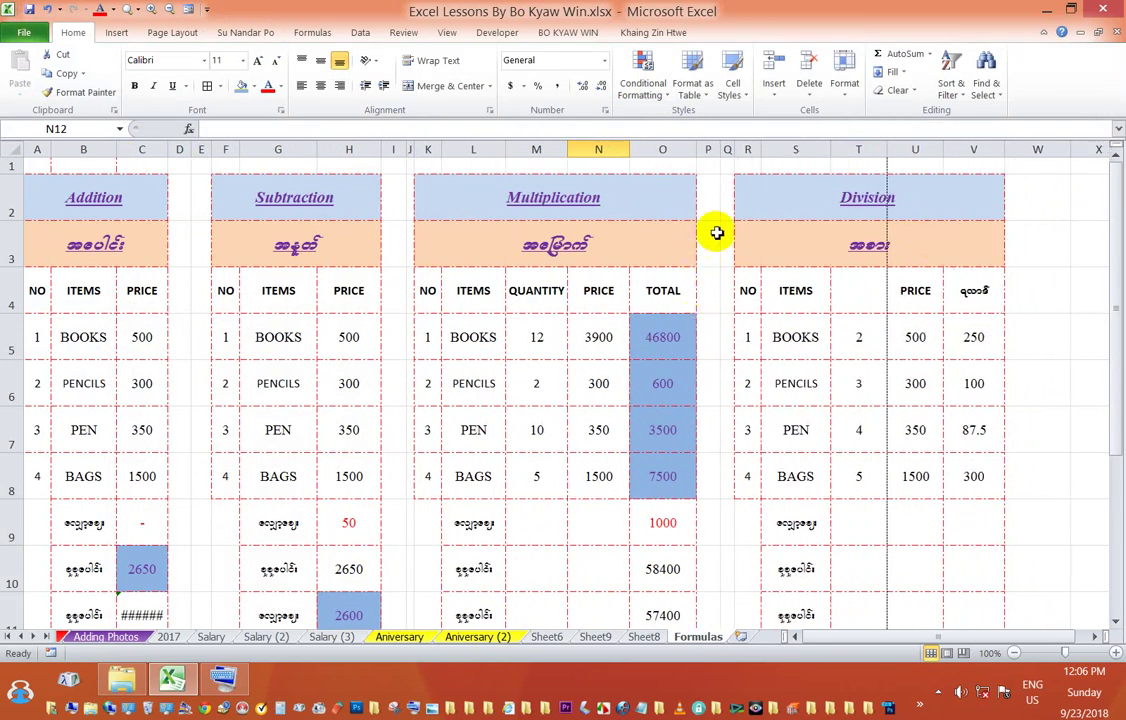
pyautogui.moveTo(718, 151); pyautogui.dragTo(708, 152)
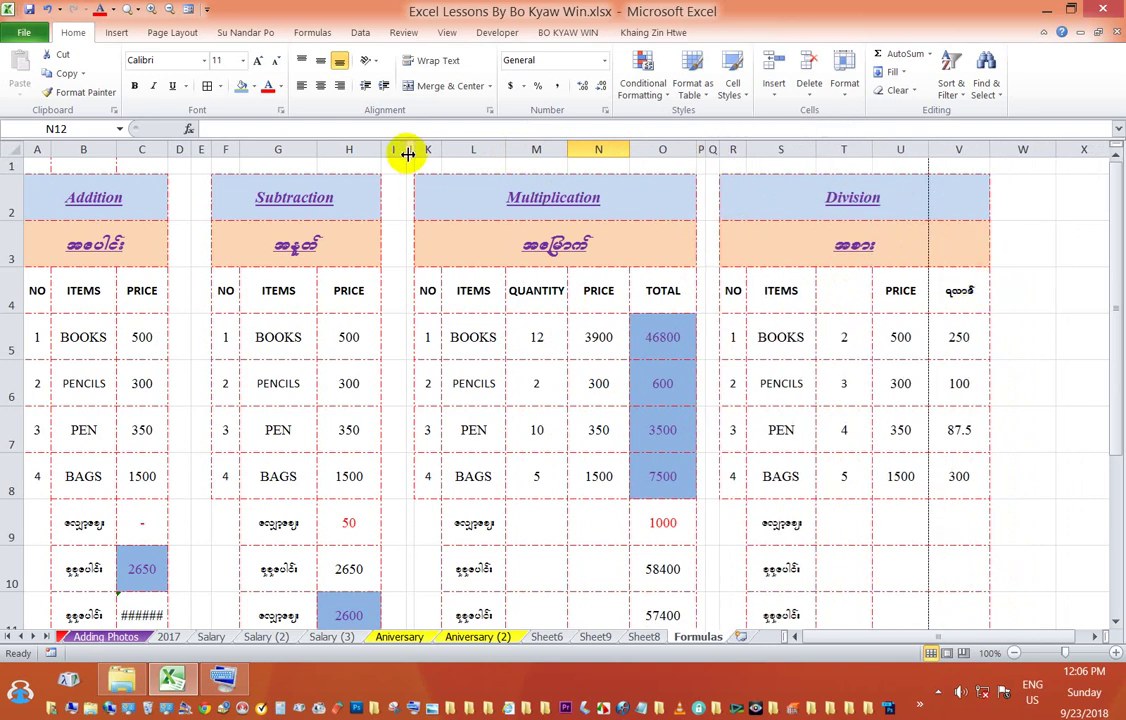
pyautogui.moveTo(408, 154); pyautogui.dragTo(386, 152)
pyautogui.moveTo(194, 151)
pyautogui.mouseDown()
pyautogui.moveTo(180, 151)
pyautogui.moveTo(189, 152)
pyautogui.mouseUp()
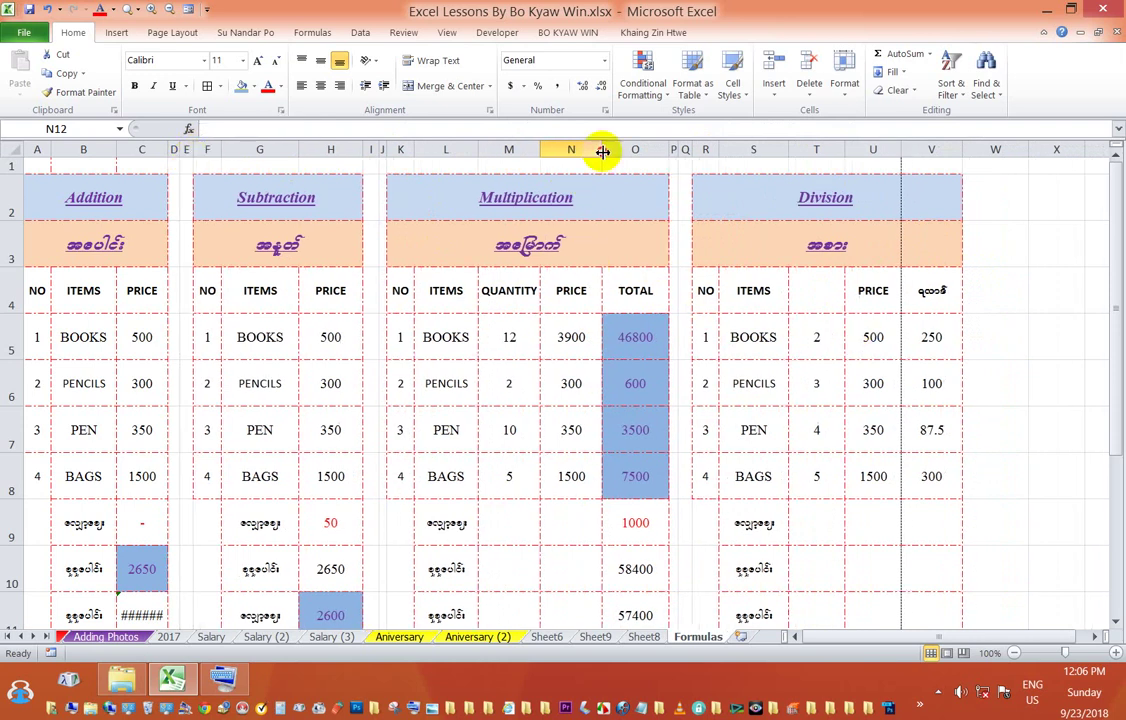
pyautogui.moveTo(603, 151); pyautogui.dragTo(657, 156)
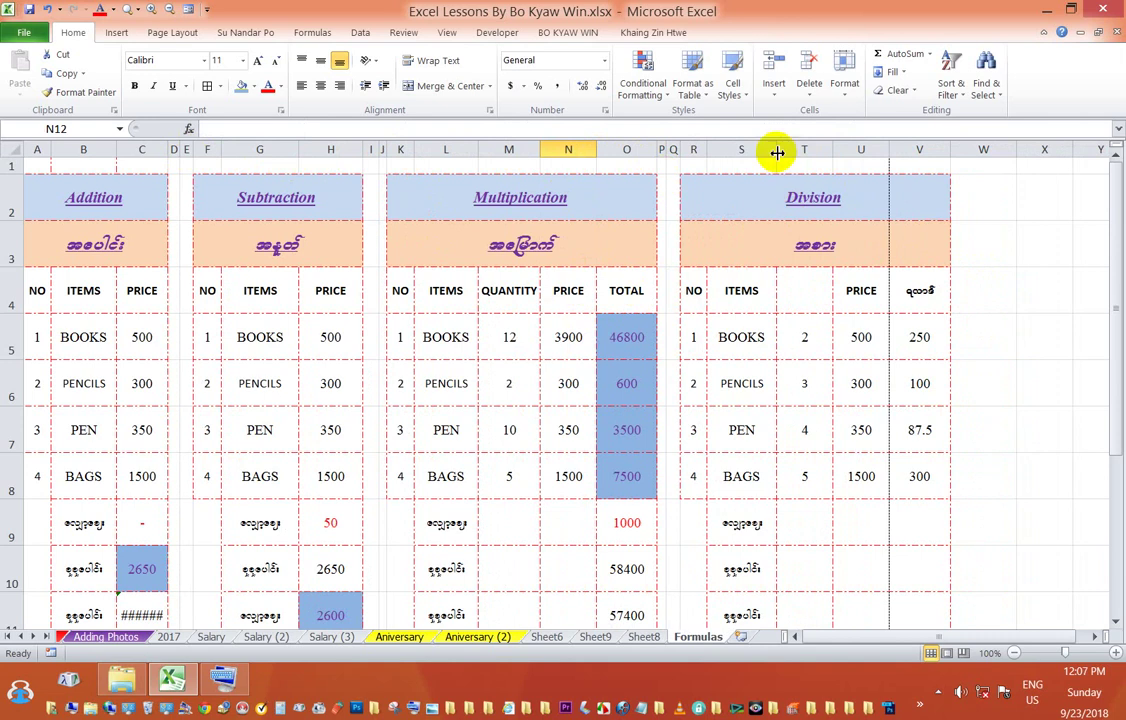
pyautogui.moveTo(776, 151); pyautogui.dragTo(765, 153)
pyautogui.scroll(-4, 886, 308)
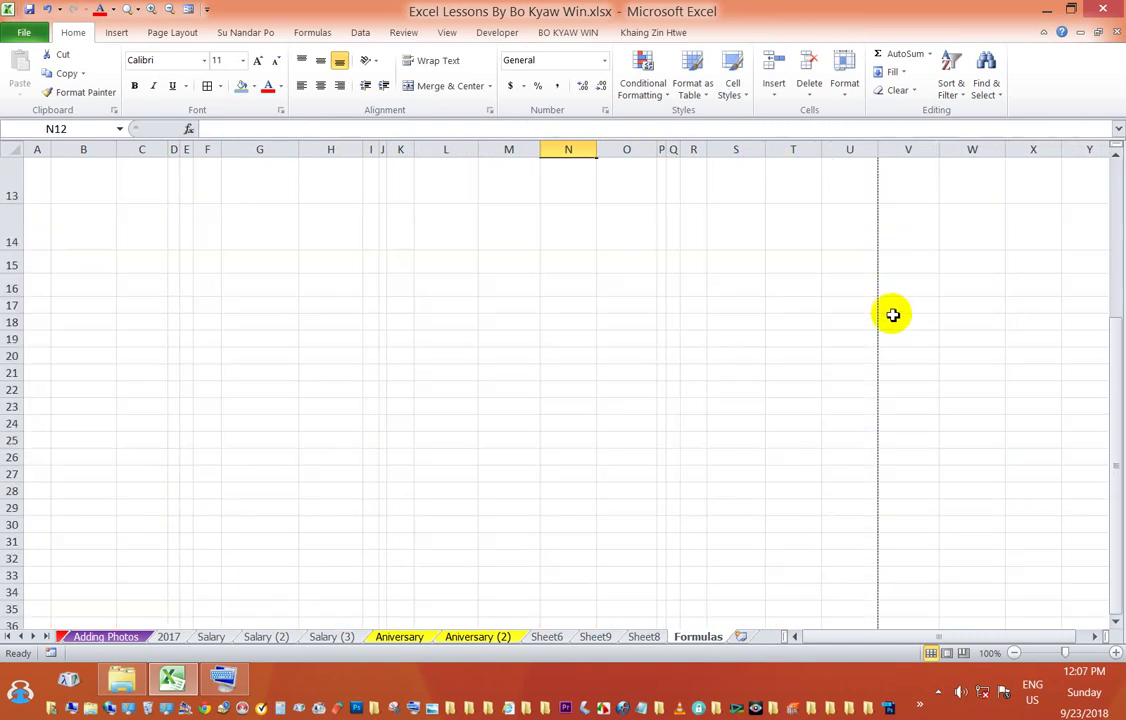
pyautogui.scroll(4, 894, 320)
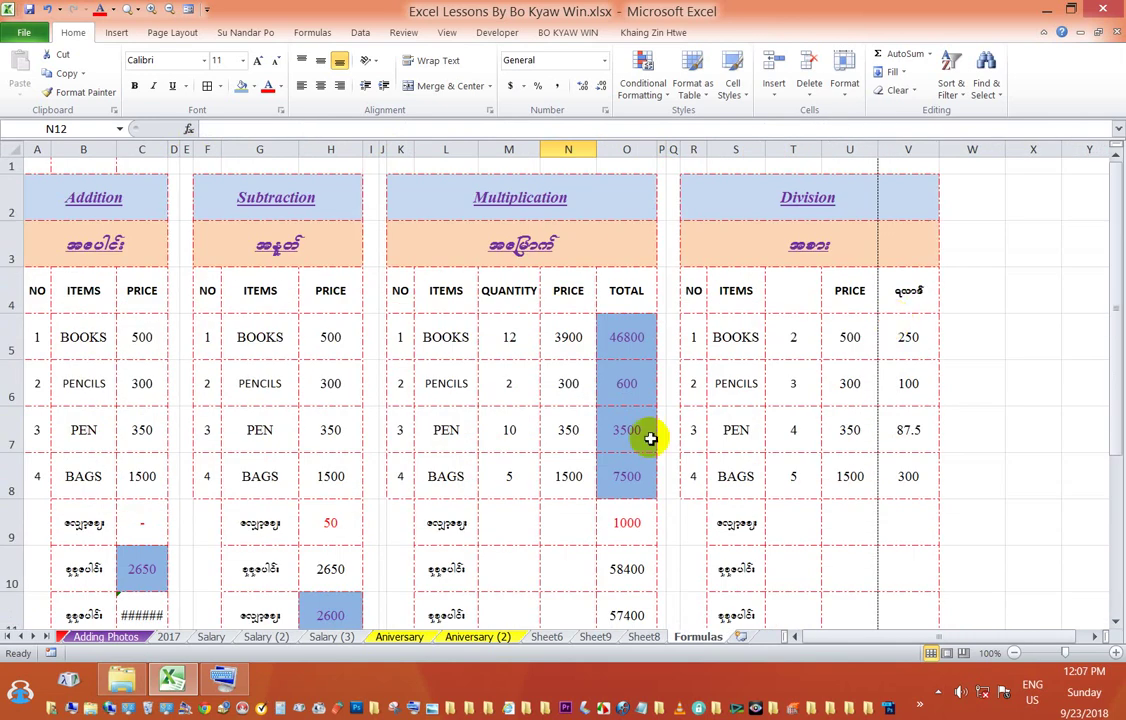
# Step: In print preview, drag margins to 0.18" left and 0.12" right so everything fits one page
pyautogui.hotkey('ctrl', 'p')
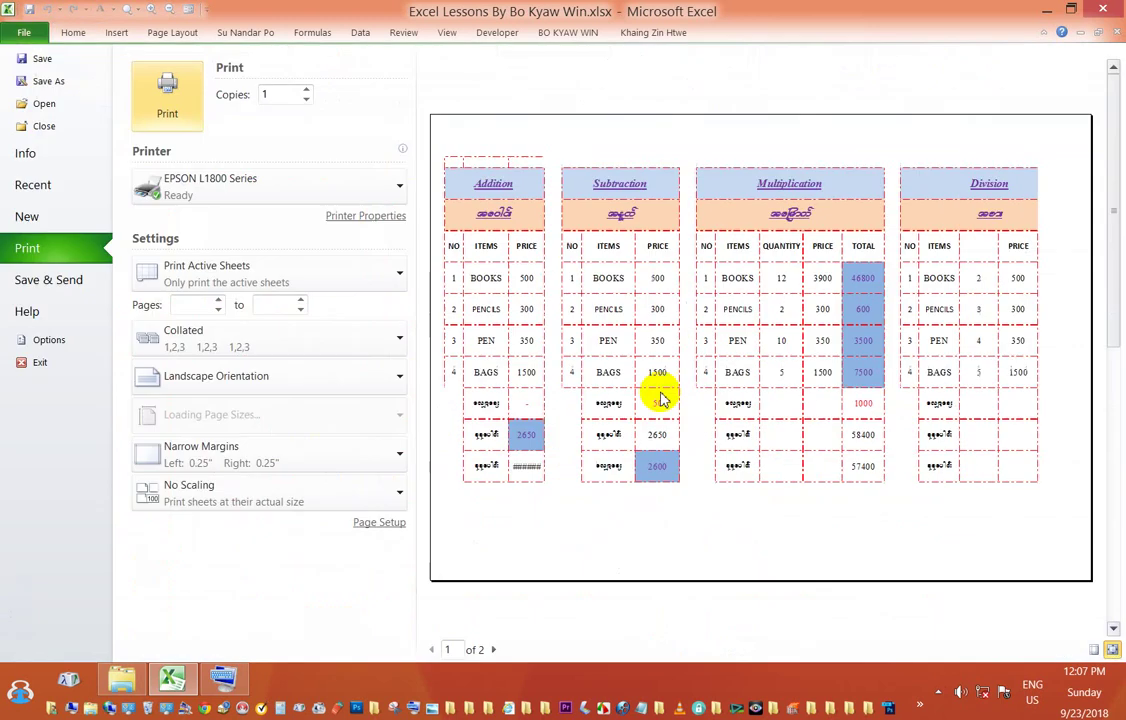
pyautogui.click(494, 650)
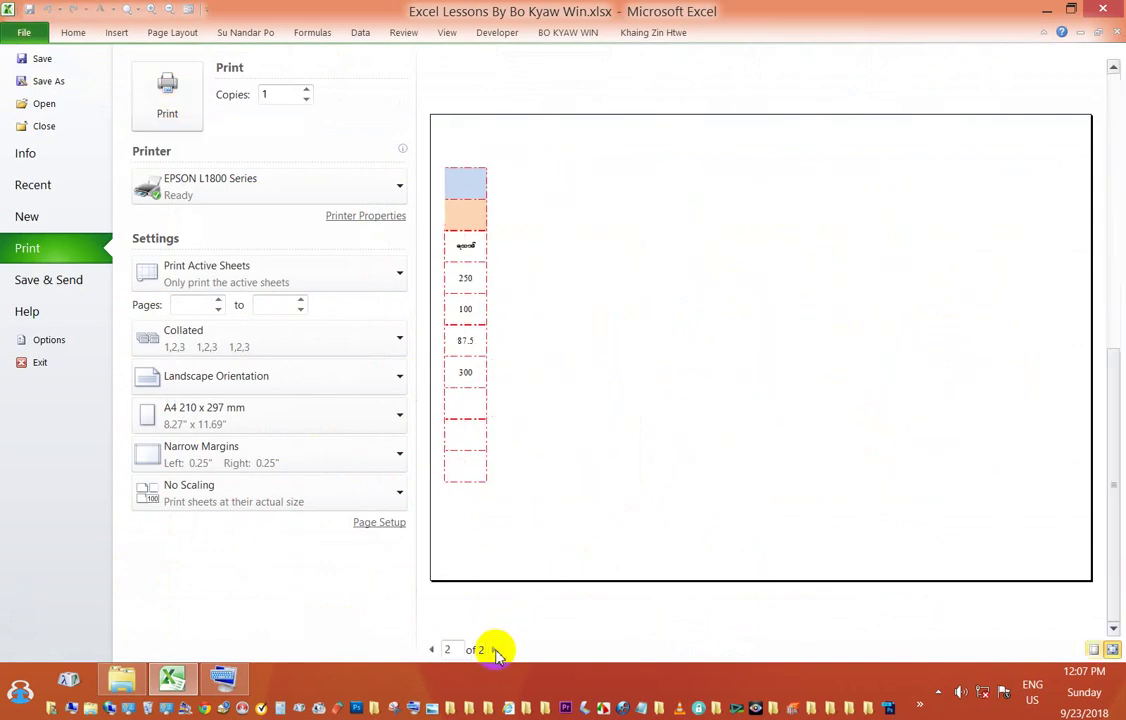
pyautogui.click(431, 650)
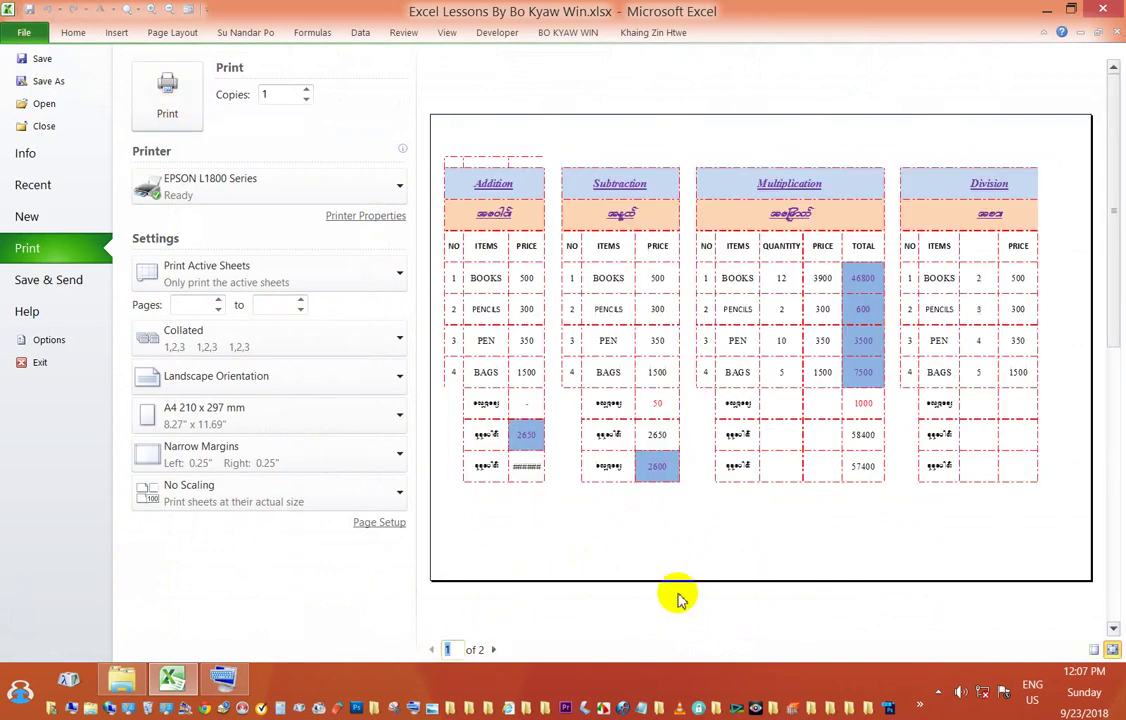
pyautogui.click(1093, 650)
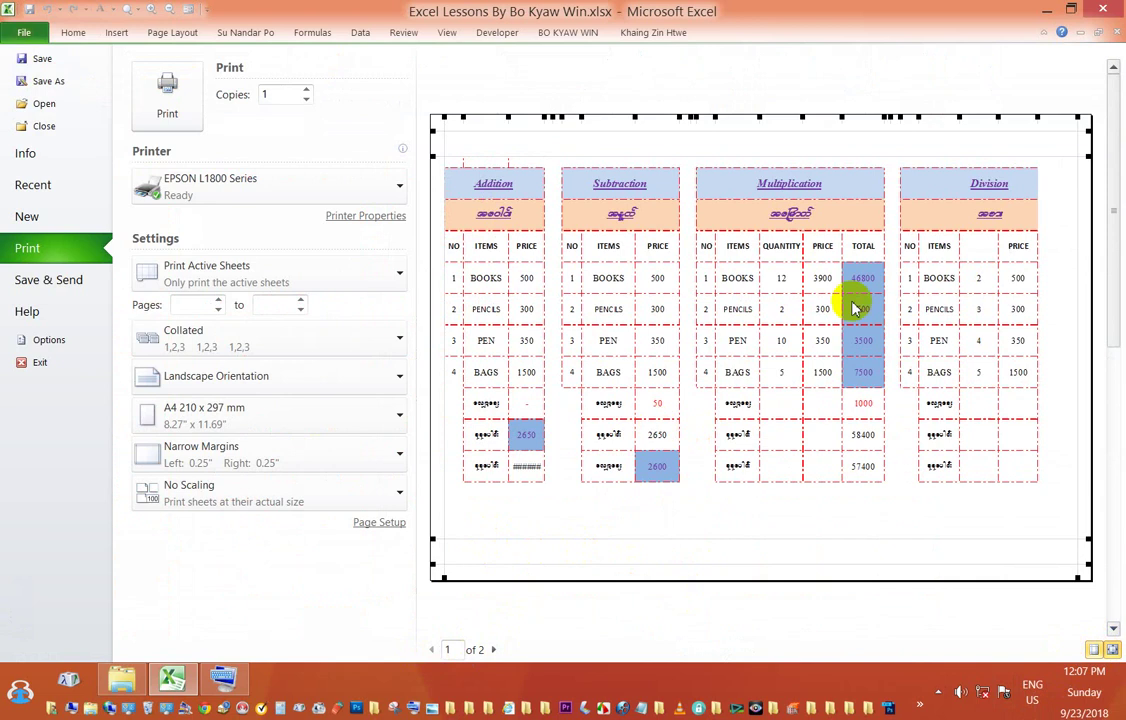
pyautogui.moveTo(1080, 180); pyautogui.dragTo(1086, 176)
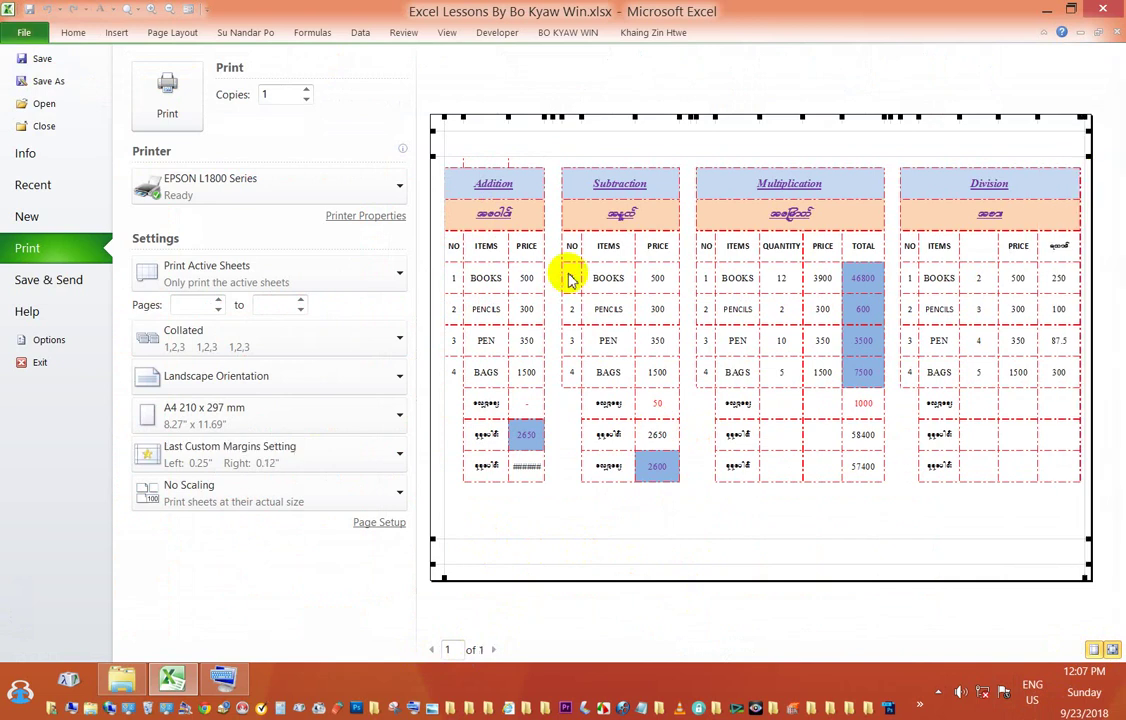
pyautogui.moveTo(447, 277); pyautogui.dragTo(441, 278)
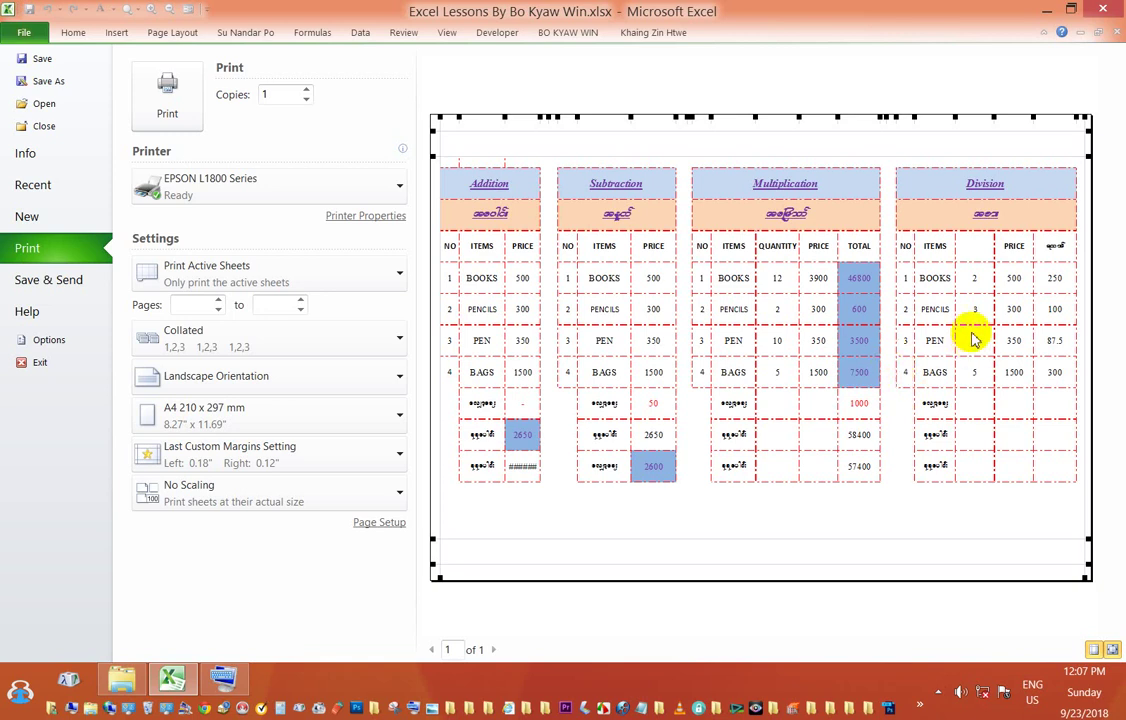
pyautogui.click(50, 32)
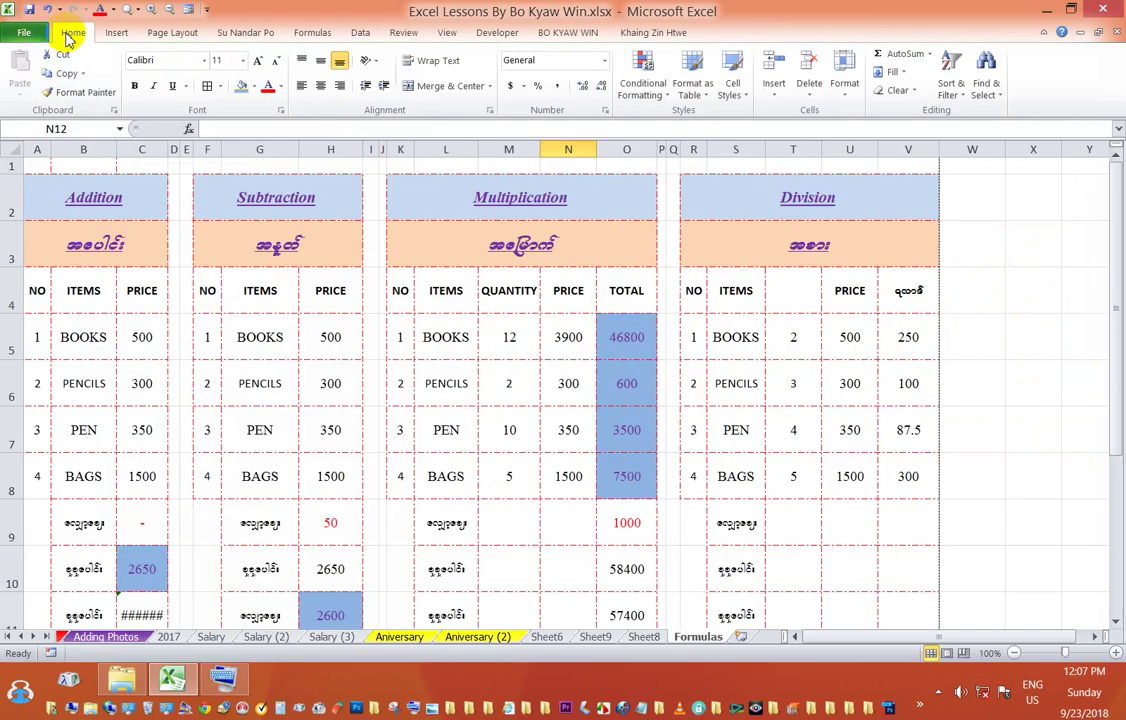
# Step: Give the Division results V5:V8 purple text and blue fill
pyautogui.moveTo(908, 340); pyautogui.dragTo(908, 472)
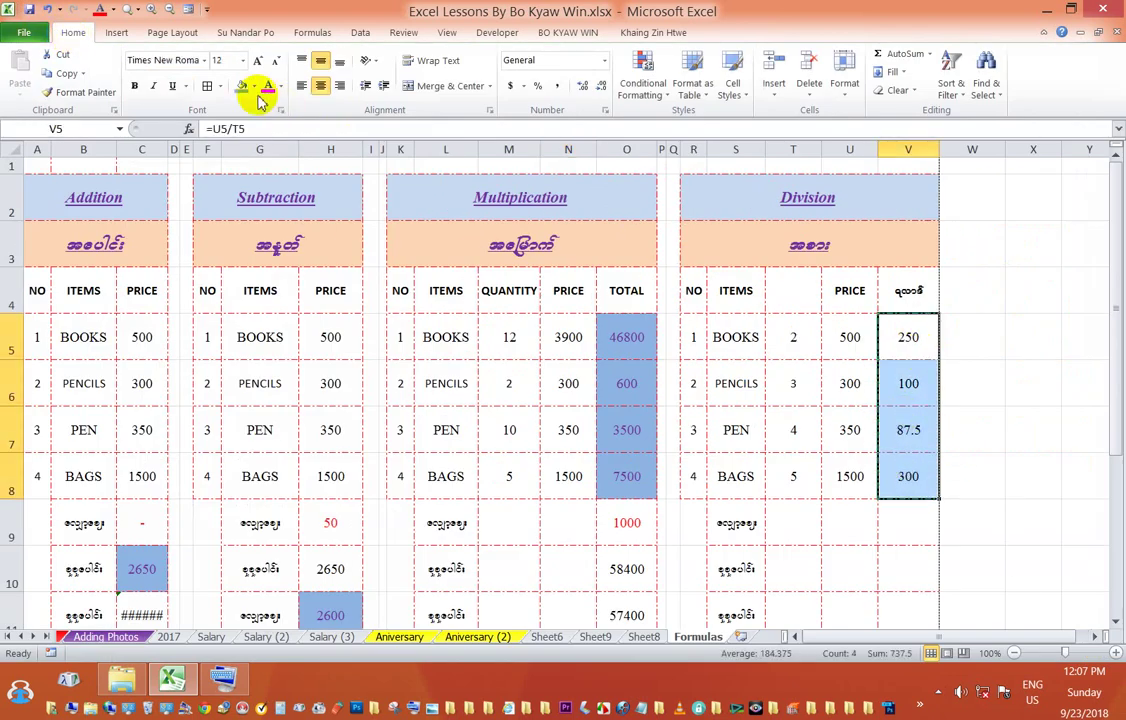
pyautogui.click(280, 86)
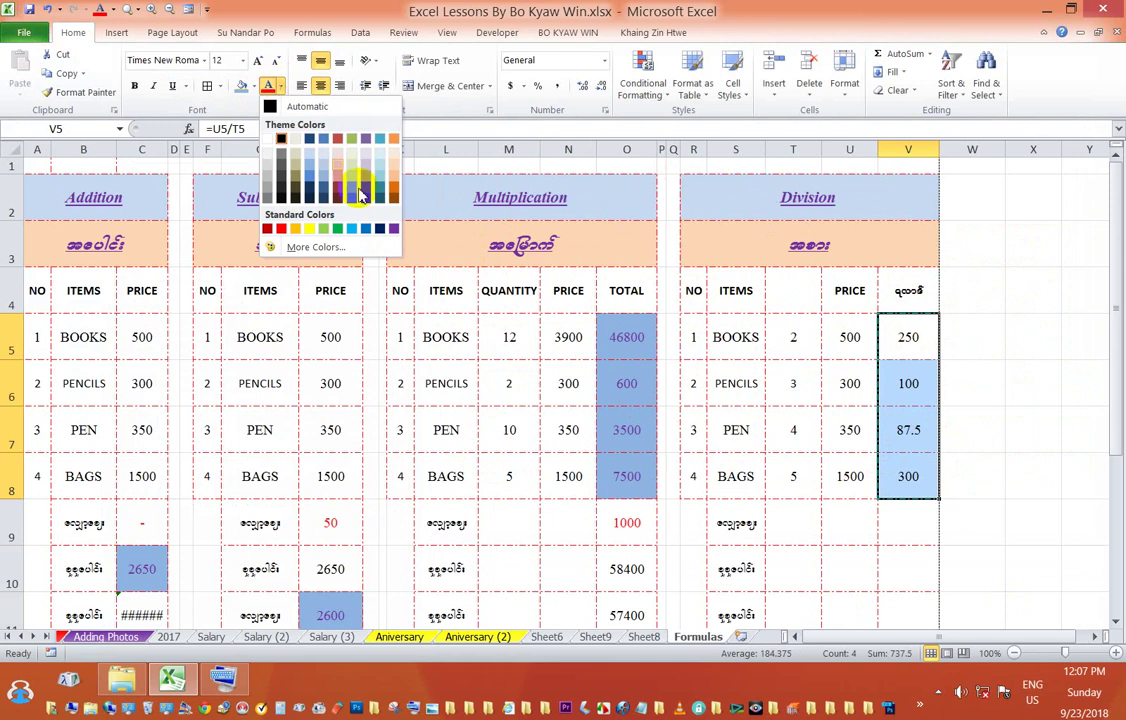
pyautogui.click(393, 228)
pyautogui.click(988, 414)
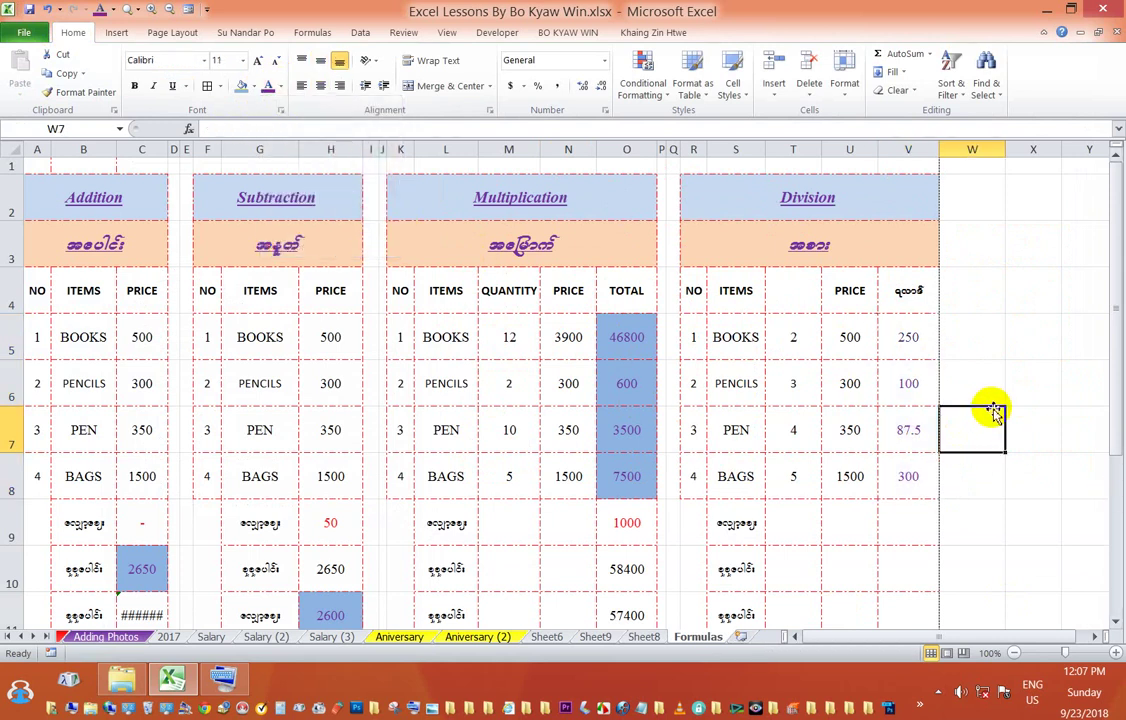
pyautogui.moveTo(903, 339); pyautogui.dragTo(908, 466)
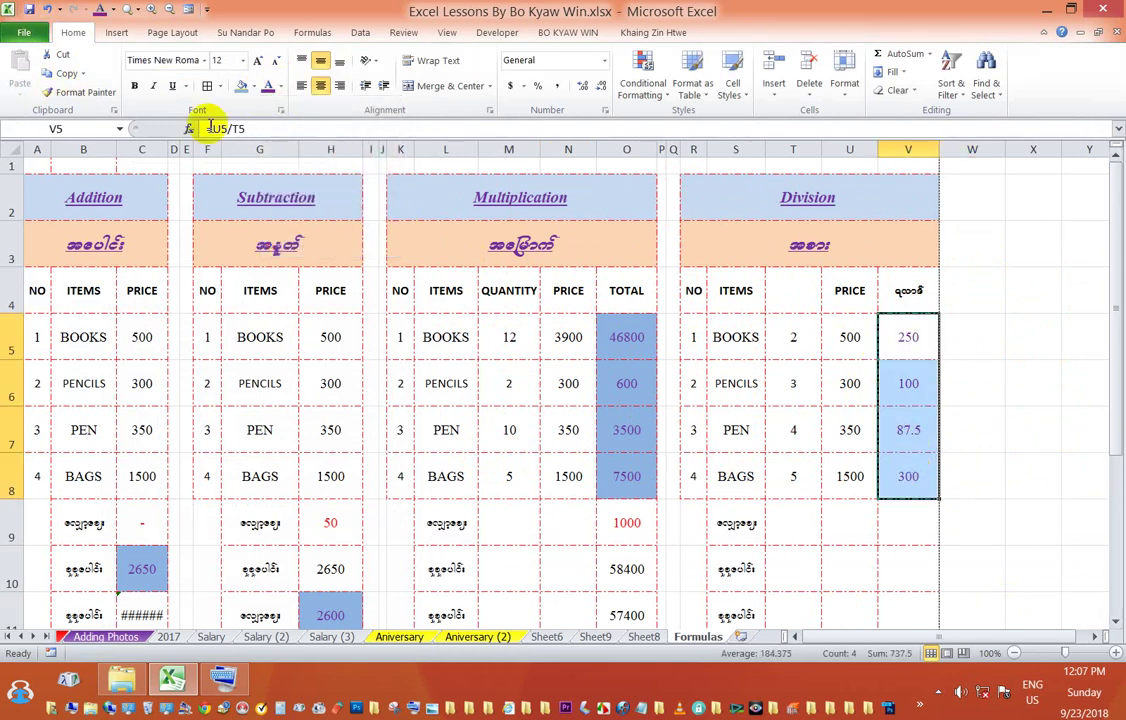
pyautogui.click(242, 88)
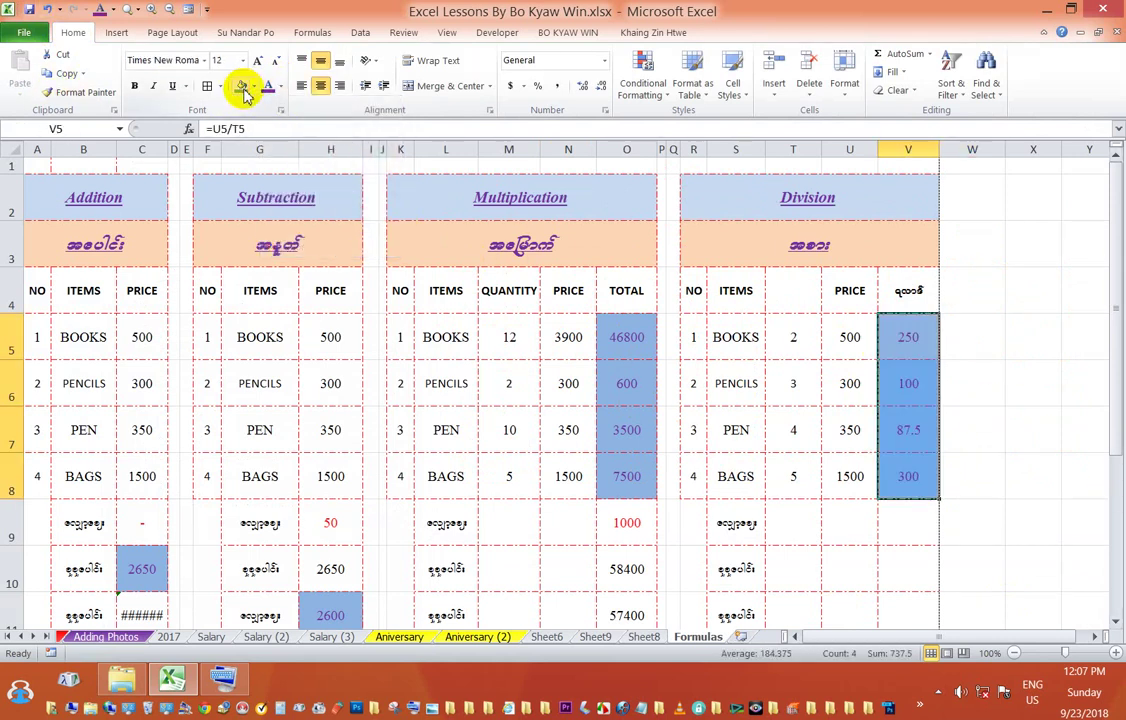
pyautogui.click(978, 350)
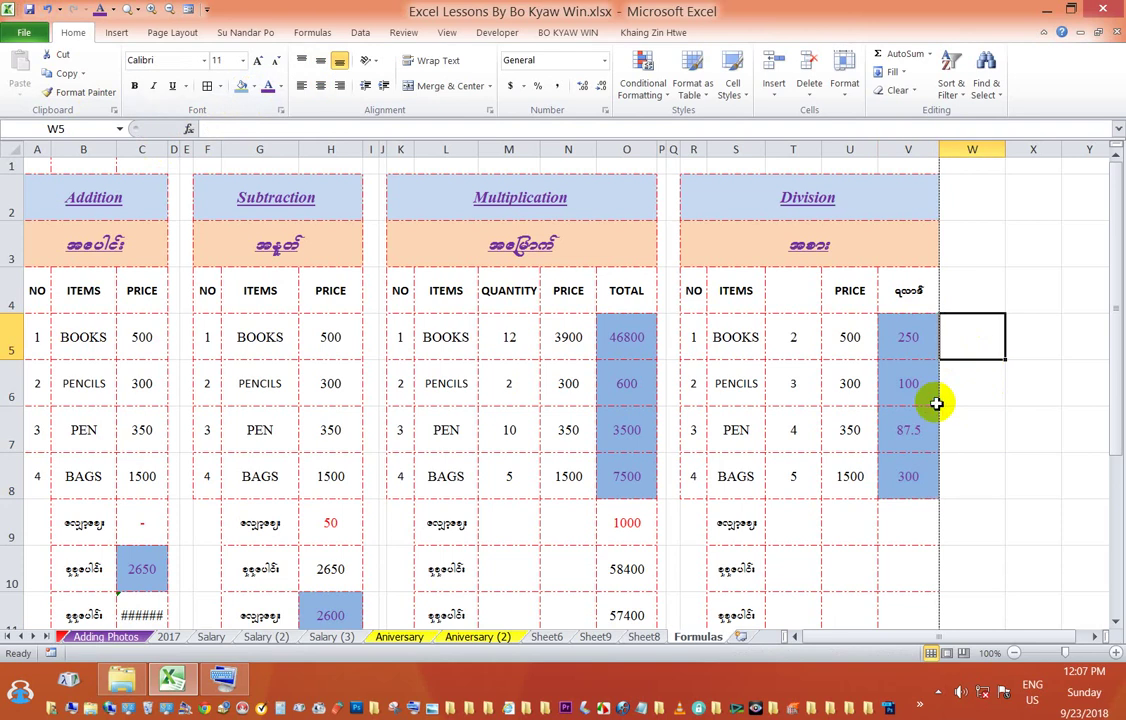
# Step: Review the Addition C10 and Subtraction H11 formulas, then go to the File tab
pyautogui.scroll(-2, 414, 433)
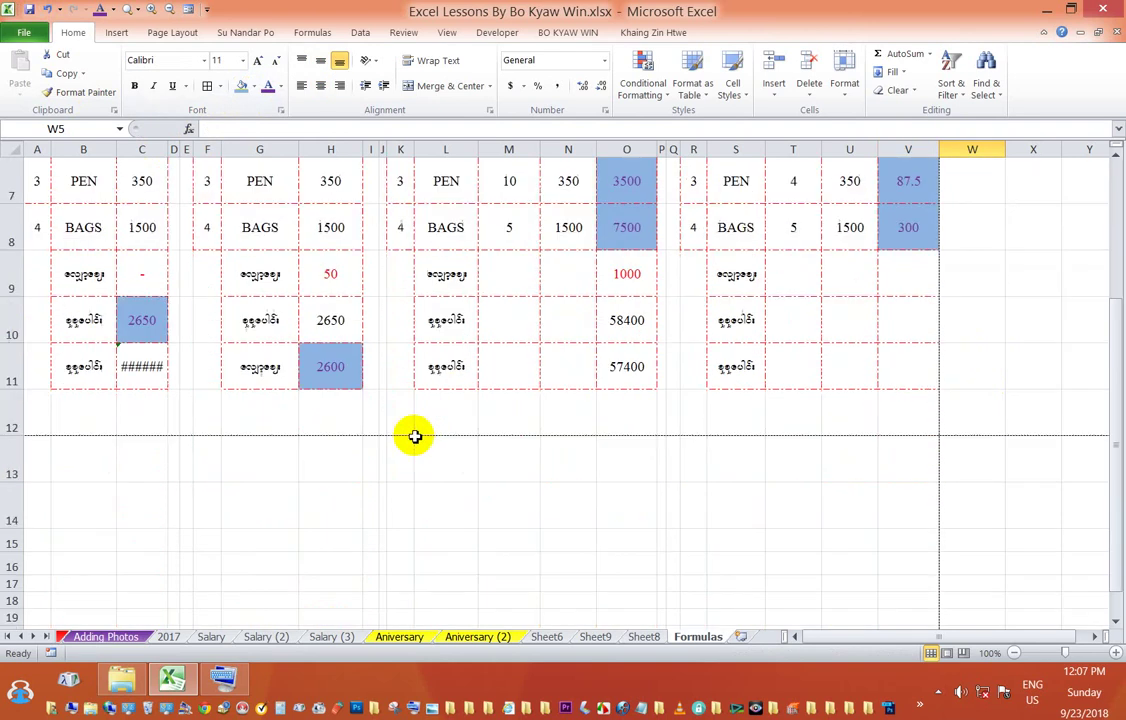
pyautogui.scroll(1, 415, 437)
pyautogui.scroll(1, 415, 437)
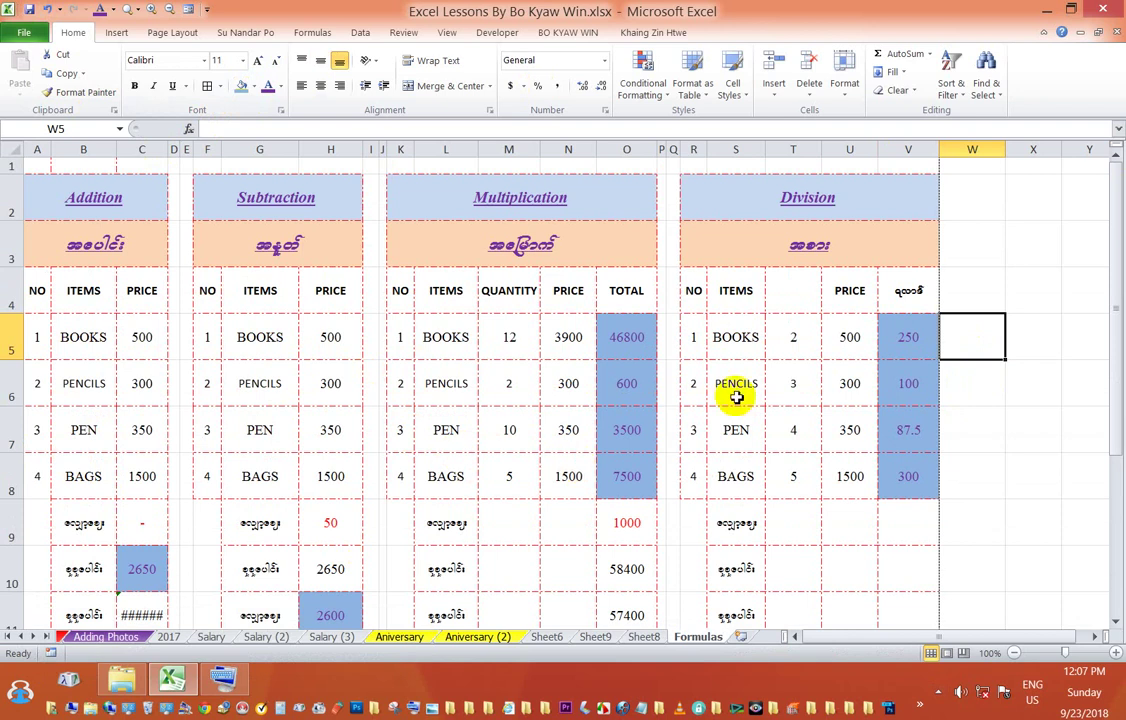
pyautogui.click(139, 569)
pyautogui.click(346, 608)
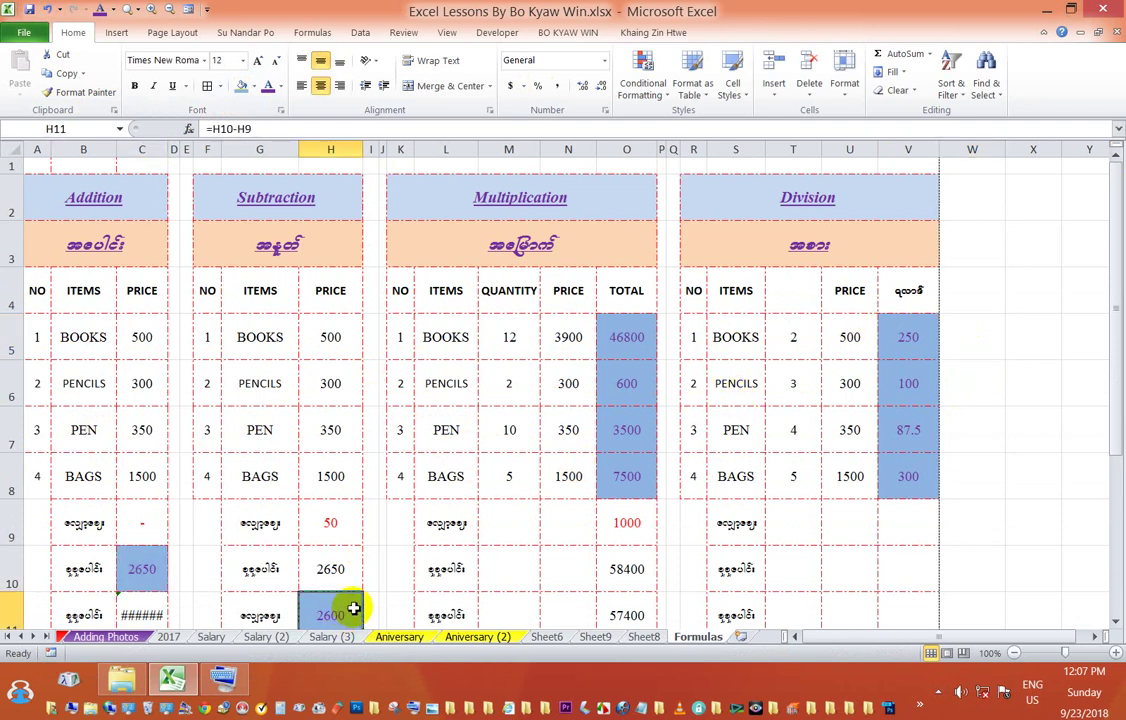
pyautogui.click(33, 41)
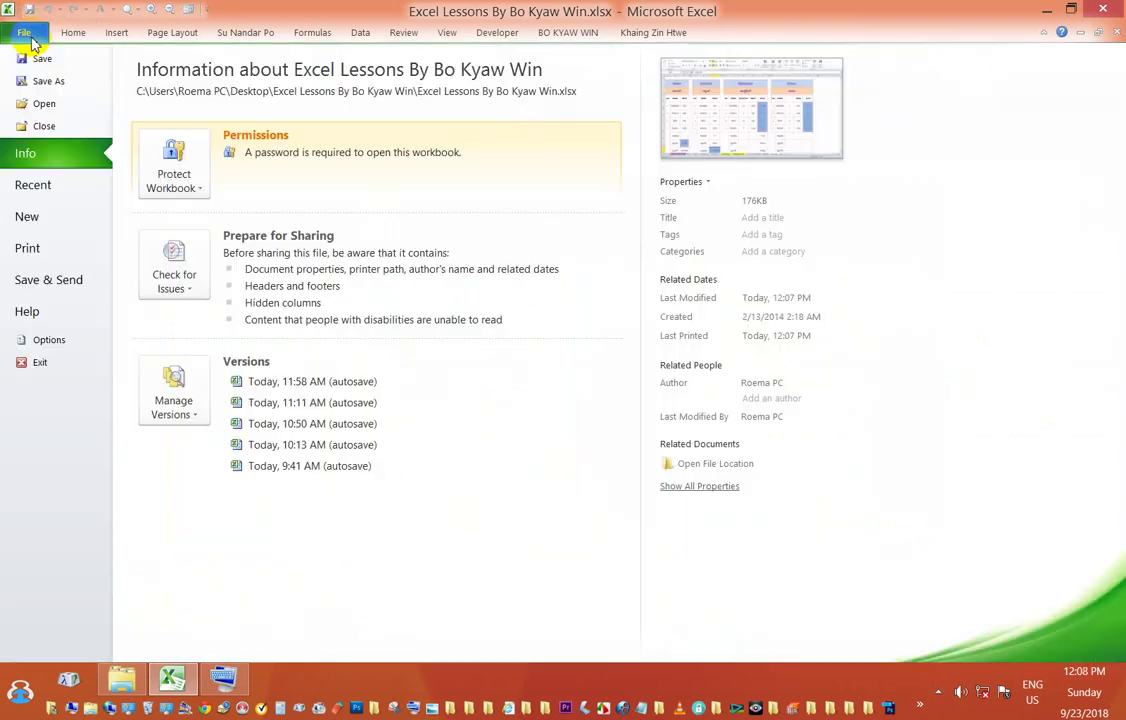
# Step: Open Print in Backstage and print the one-page Formulas sheet
pyautogui.click(25, 246)
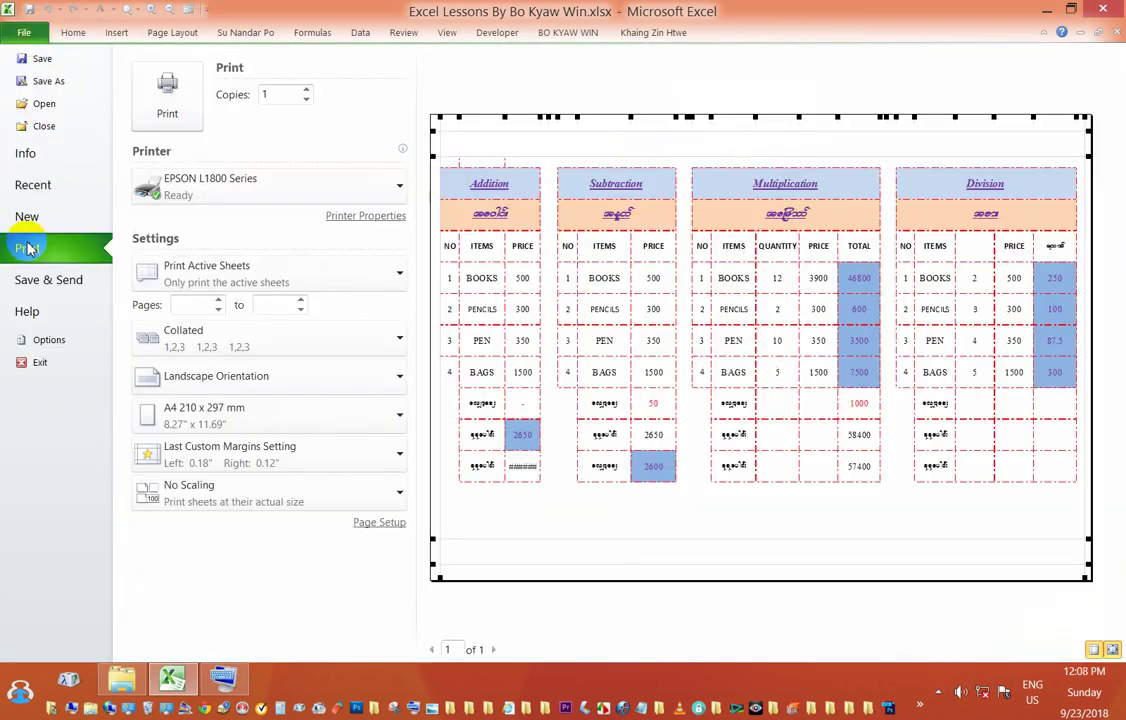
pyautogui.click(157, 102)
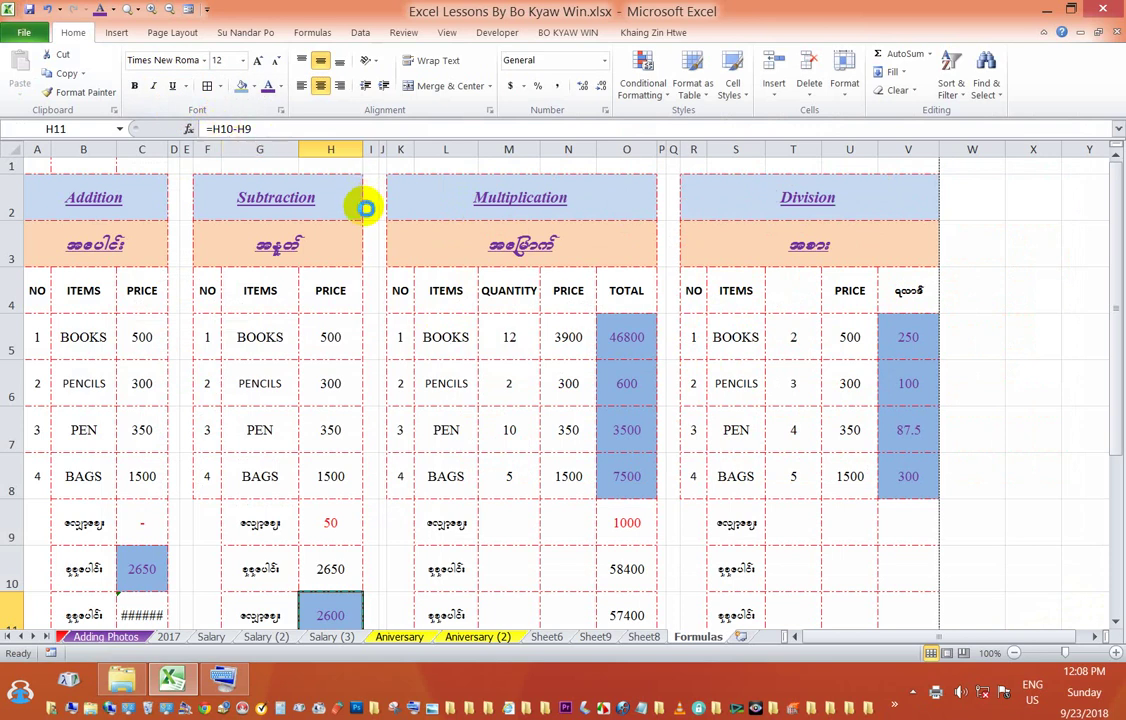
# Step: Reprint the Formulas sheet on one landscape page from the Ctrl+P print preview
pyautogui.hotkey('ctrl', 'p')
pyautogui.click(162, 95)
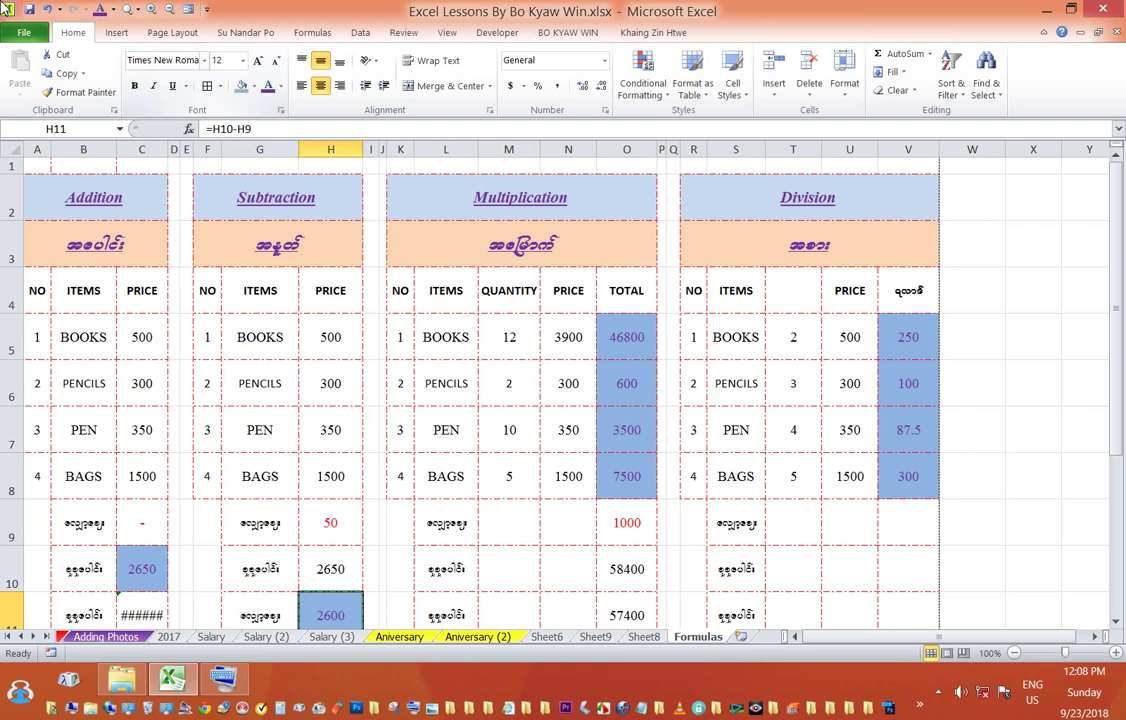
# Step: Select the Addition title cell and scroll up and down to review the table layout
pyautogui.click(120, 213)
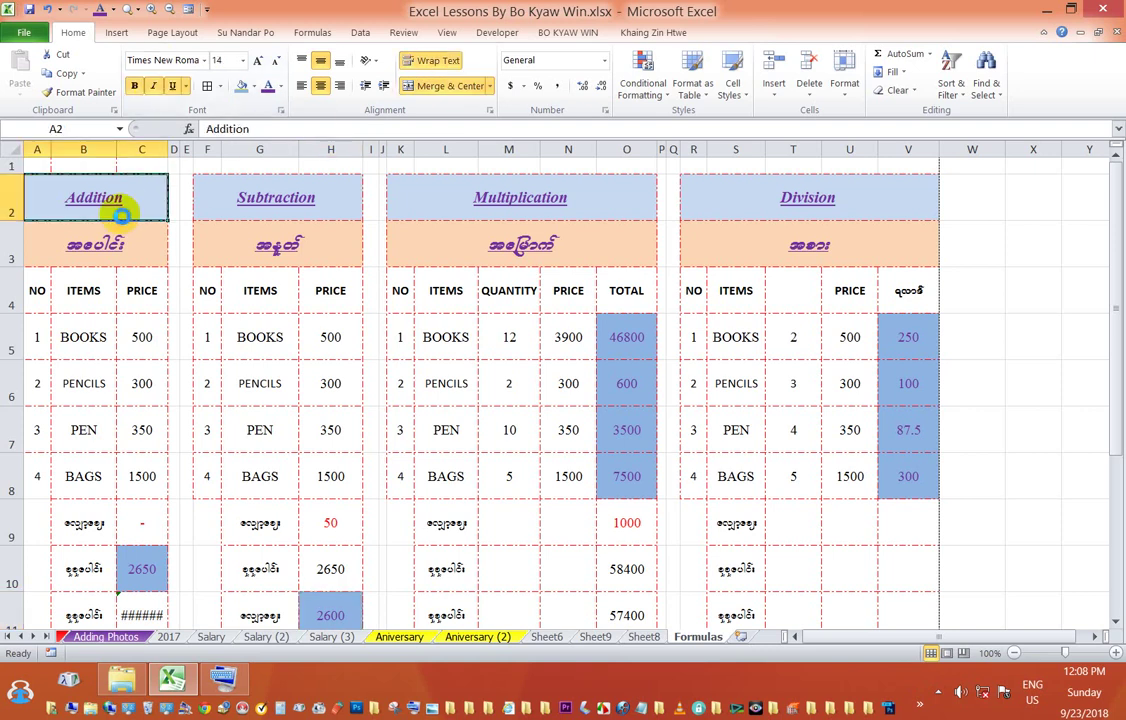
pyautogui.click(120, 205)
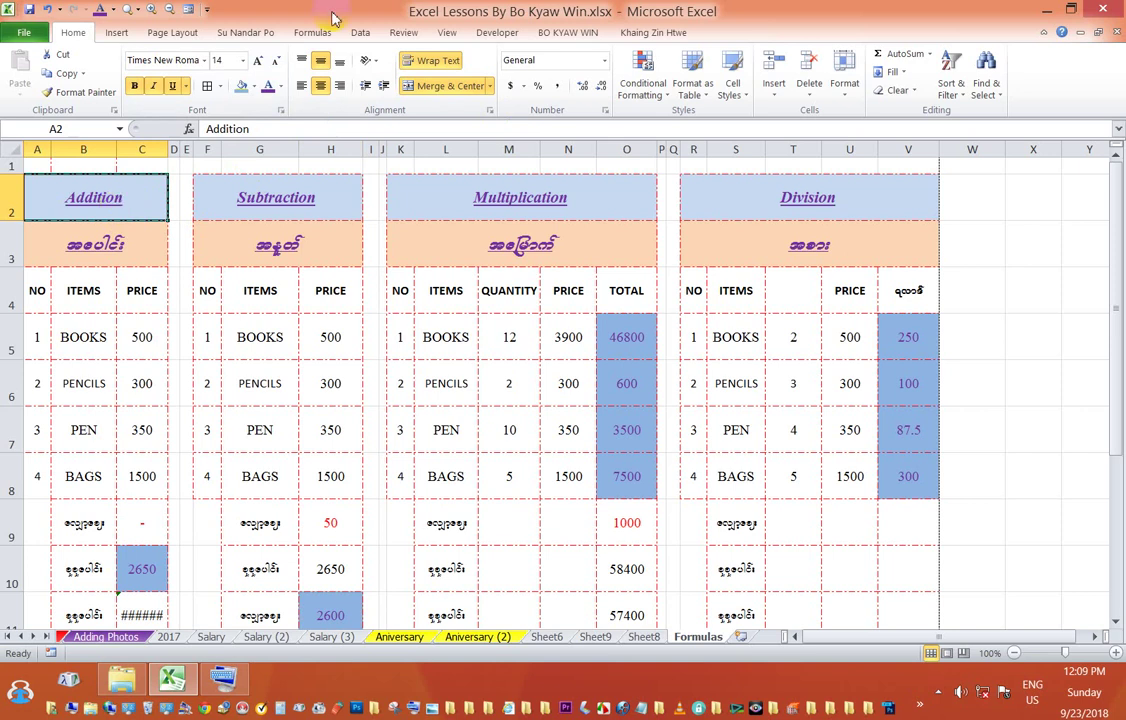
pyautogui.scroll(-2, 535, 398)
pyautogui.scroll(2, 535, 398)
pyautogui.scroll(-1, 538, 400)
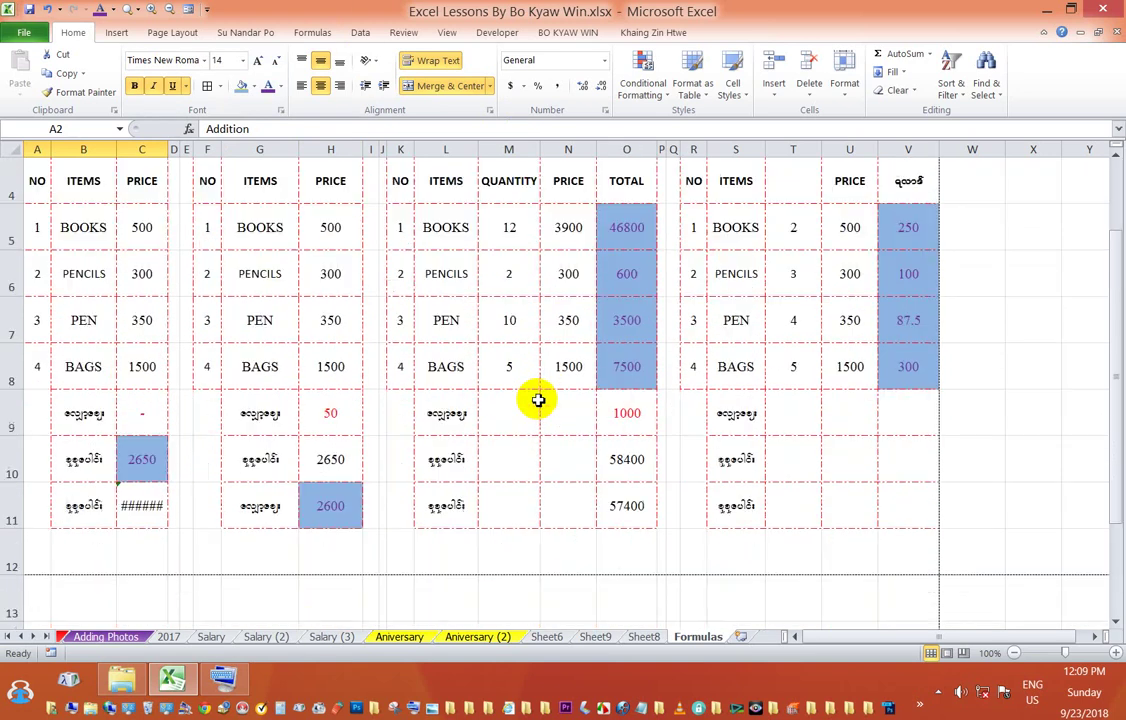
pyautogui.scroll(1, 538, 400)
pyautogui.scroll(-2, 538, 400)
pyautogui.scroll(2, 539, 400)
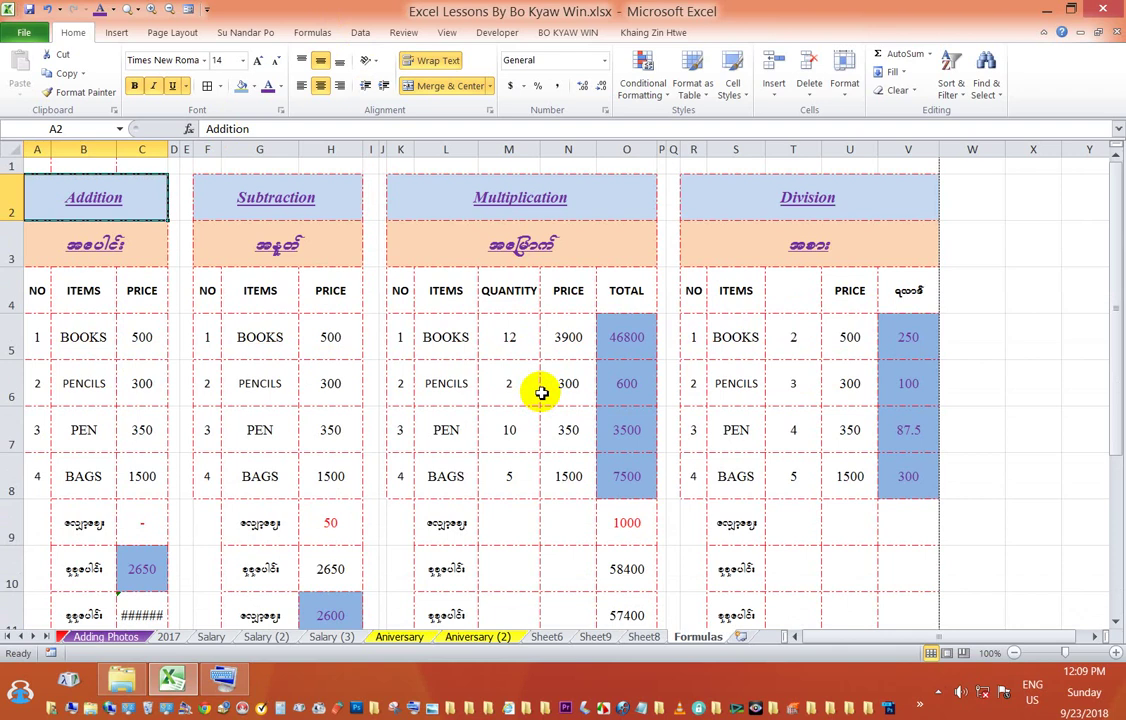
# Step: Check the four table titles, narrow the Subtraction ITEMS column to 9.56, and slightly widen the gap before Division
pyautogui.click(38, 169)
pyautogui.click(40, 192)
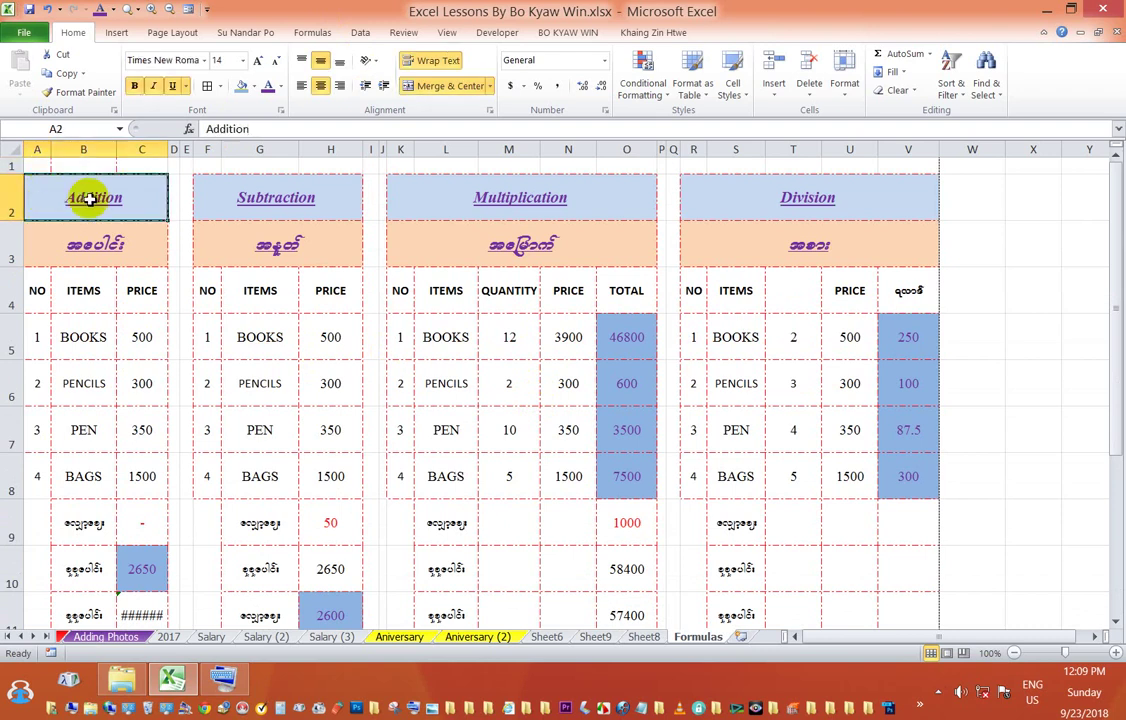
pyautogui.click(320, 200)
pyautogui.click(415, 190)
pyautogui.click(734, 196)
pyautogui.click(319, 208)
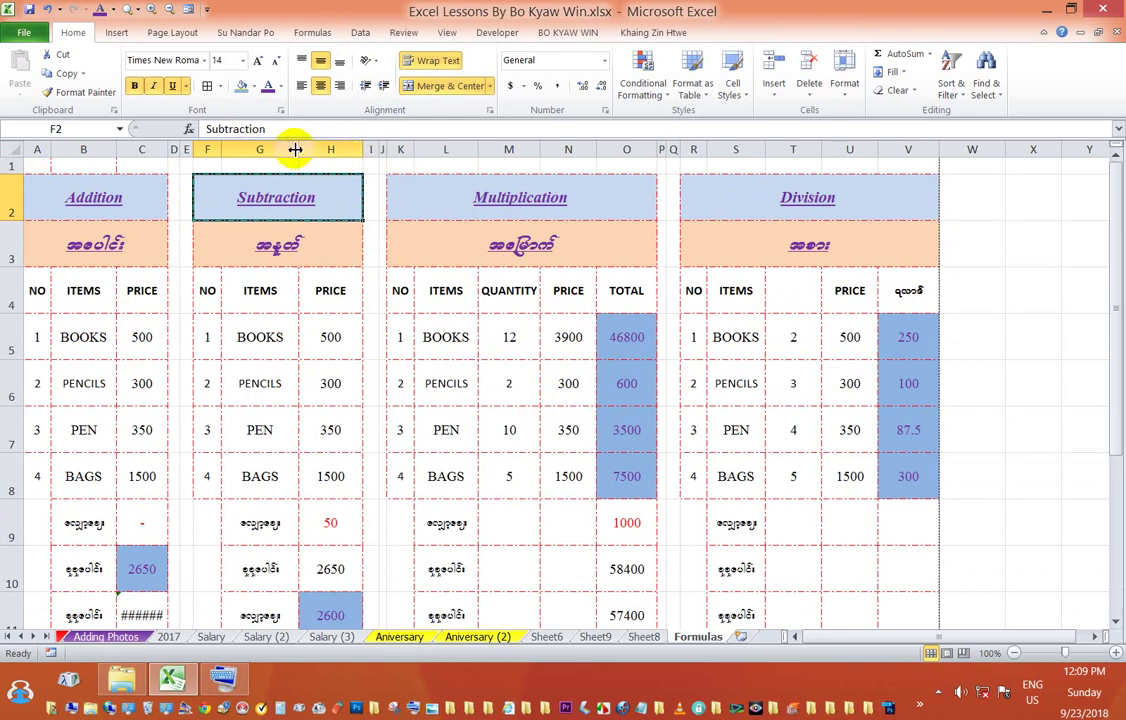
pyautogui.moveTo(294, 150); pyautogui.dragTo(290, 151)
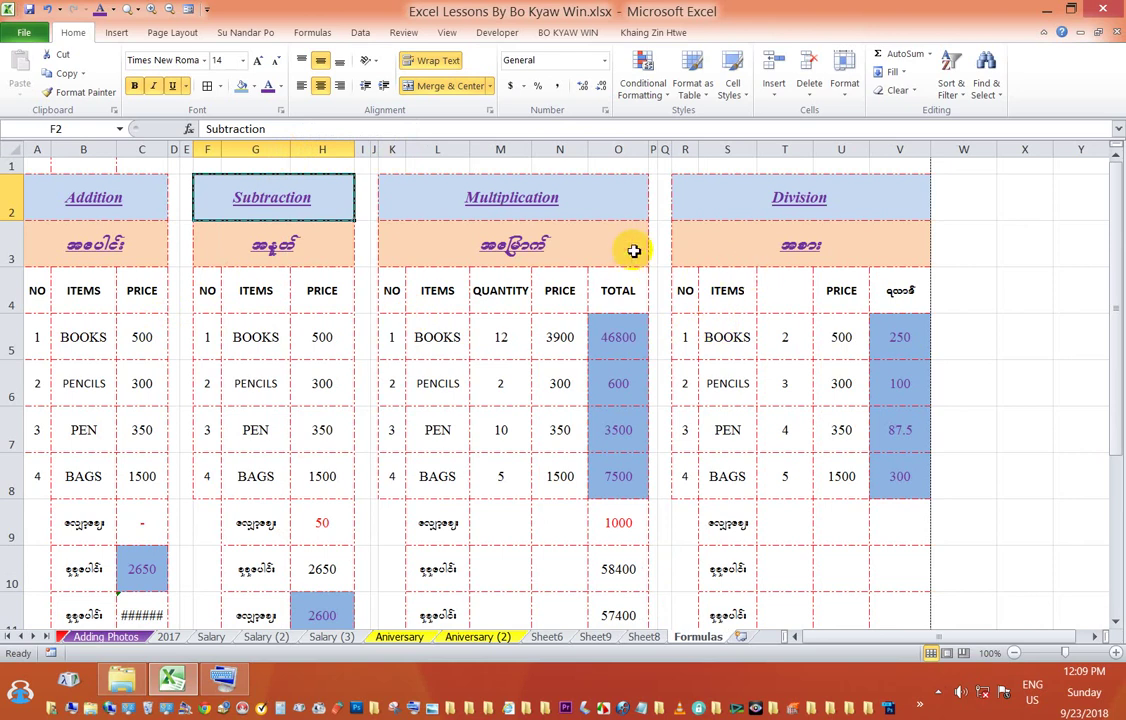
pyautogui.moveTo(699, 151); pyautogui.dragTo(702, 151)
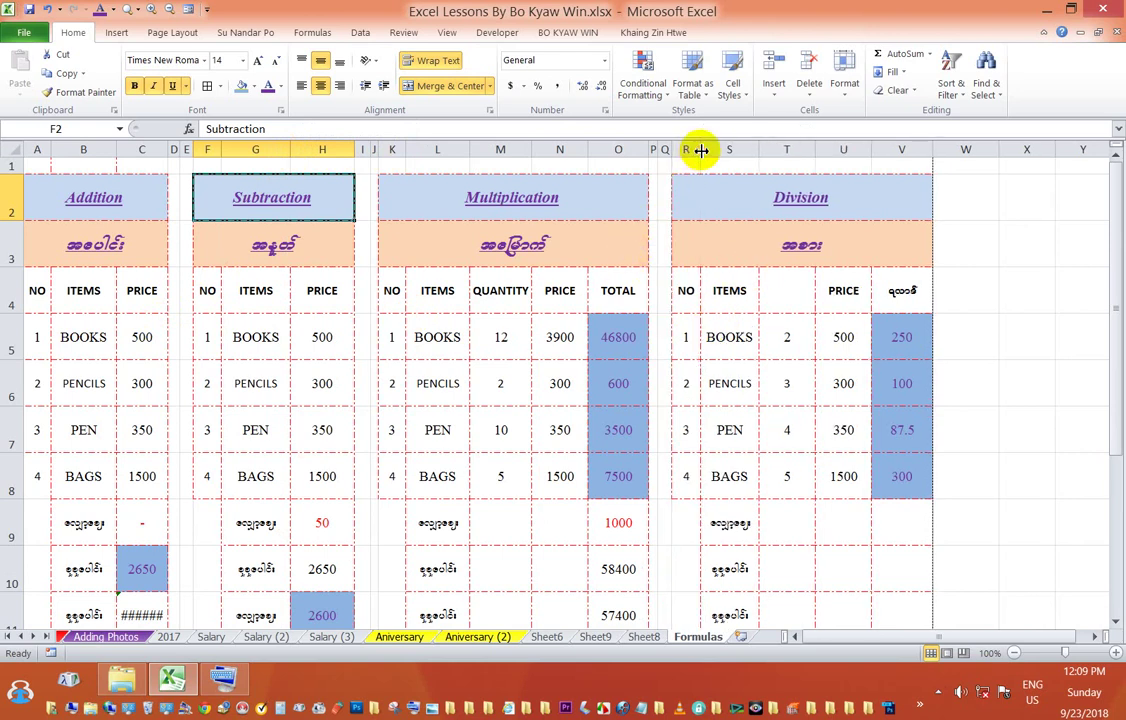